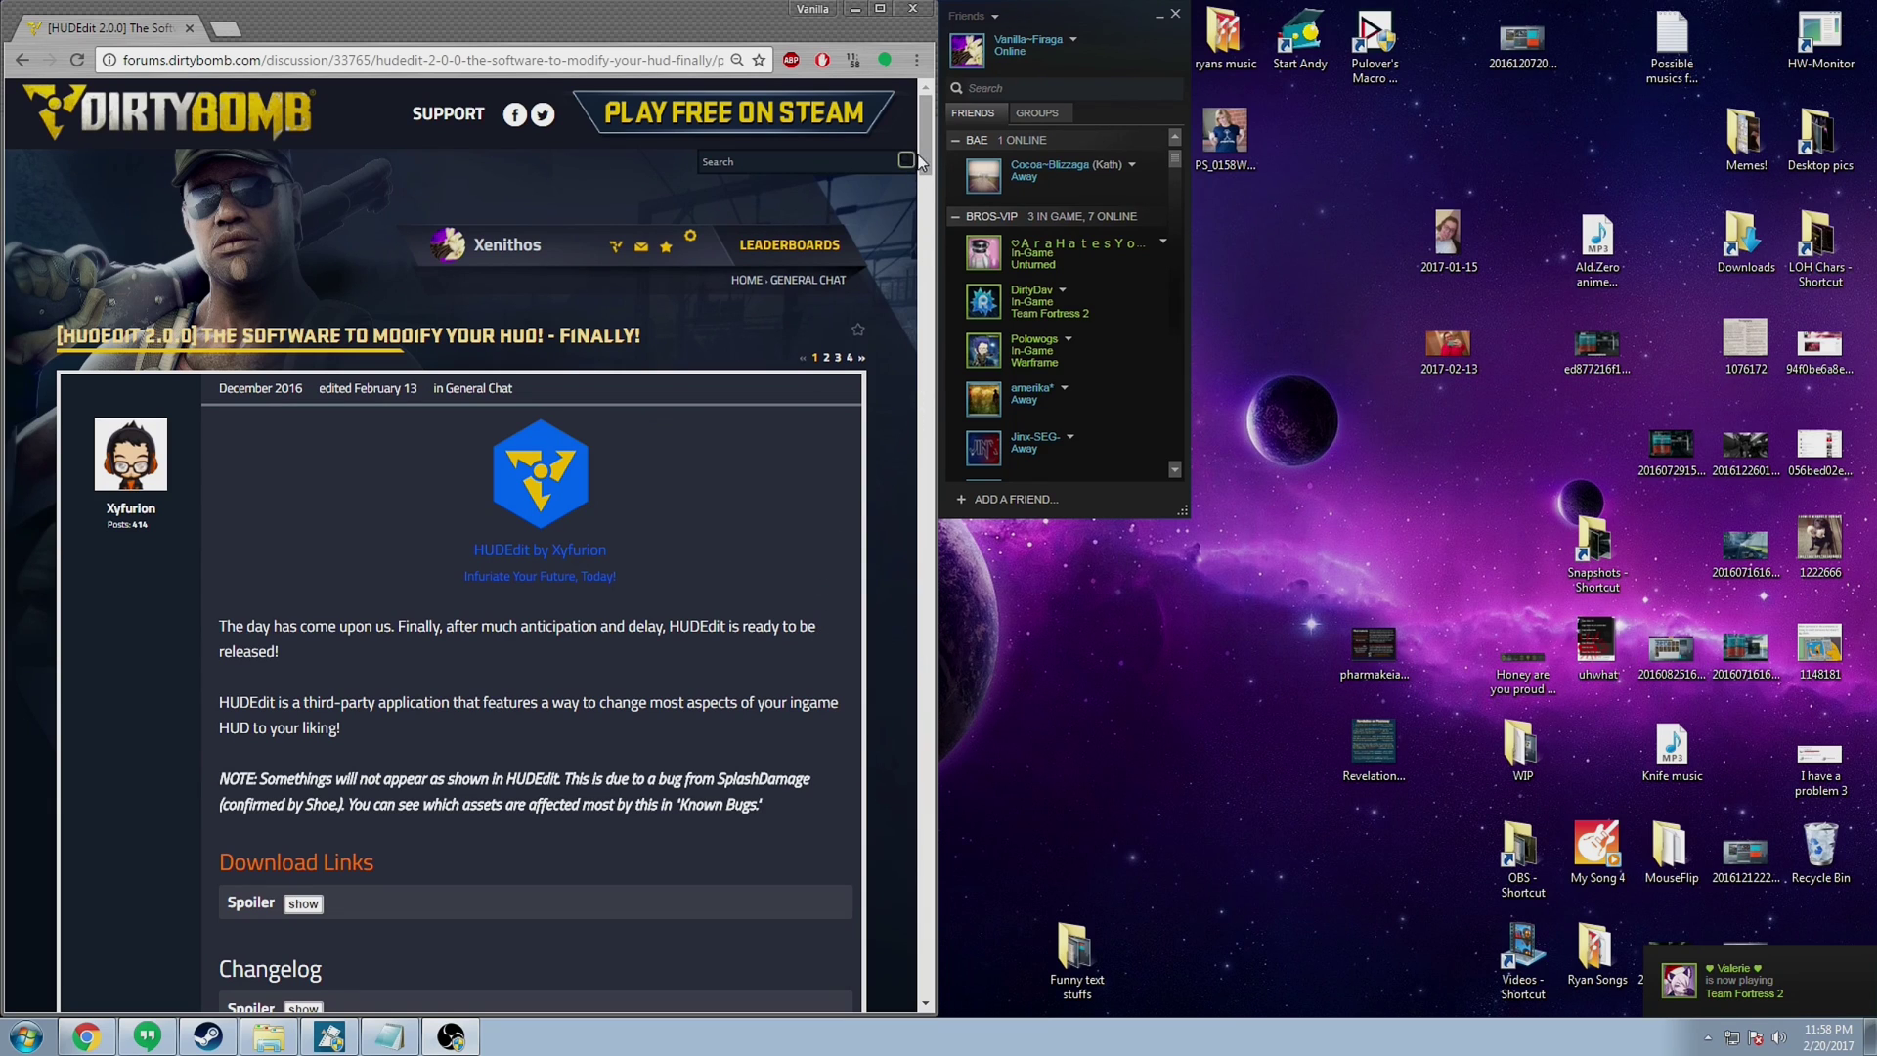
# Play the thread's embedded HUDEdit challenge video, skip ahead, and view it full screen before returning.
pyautogui.moveTo(924, 162); pyautogui.dragTo(919, 255)
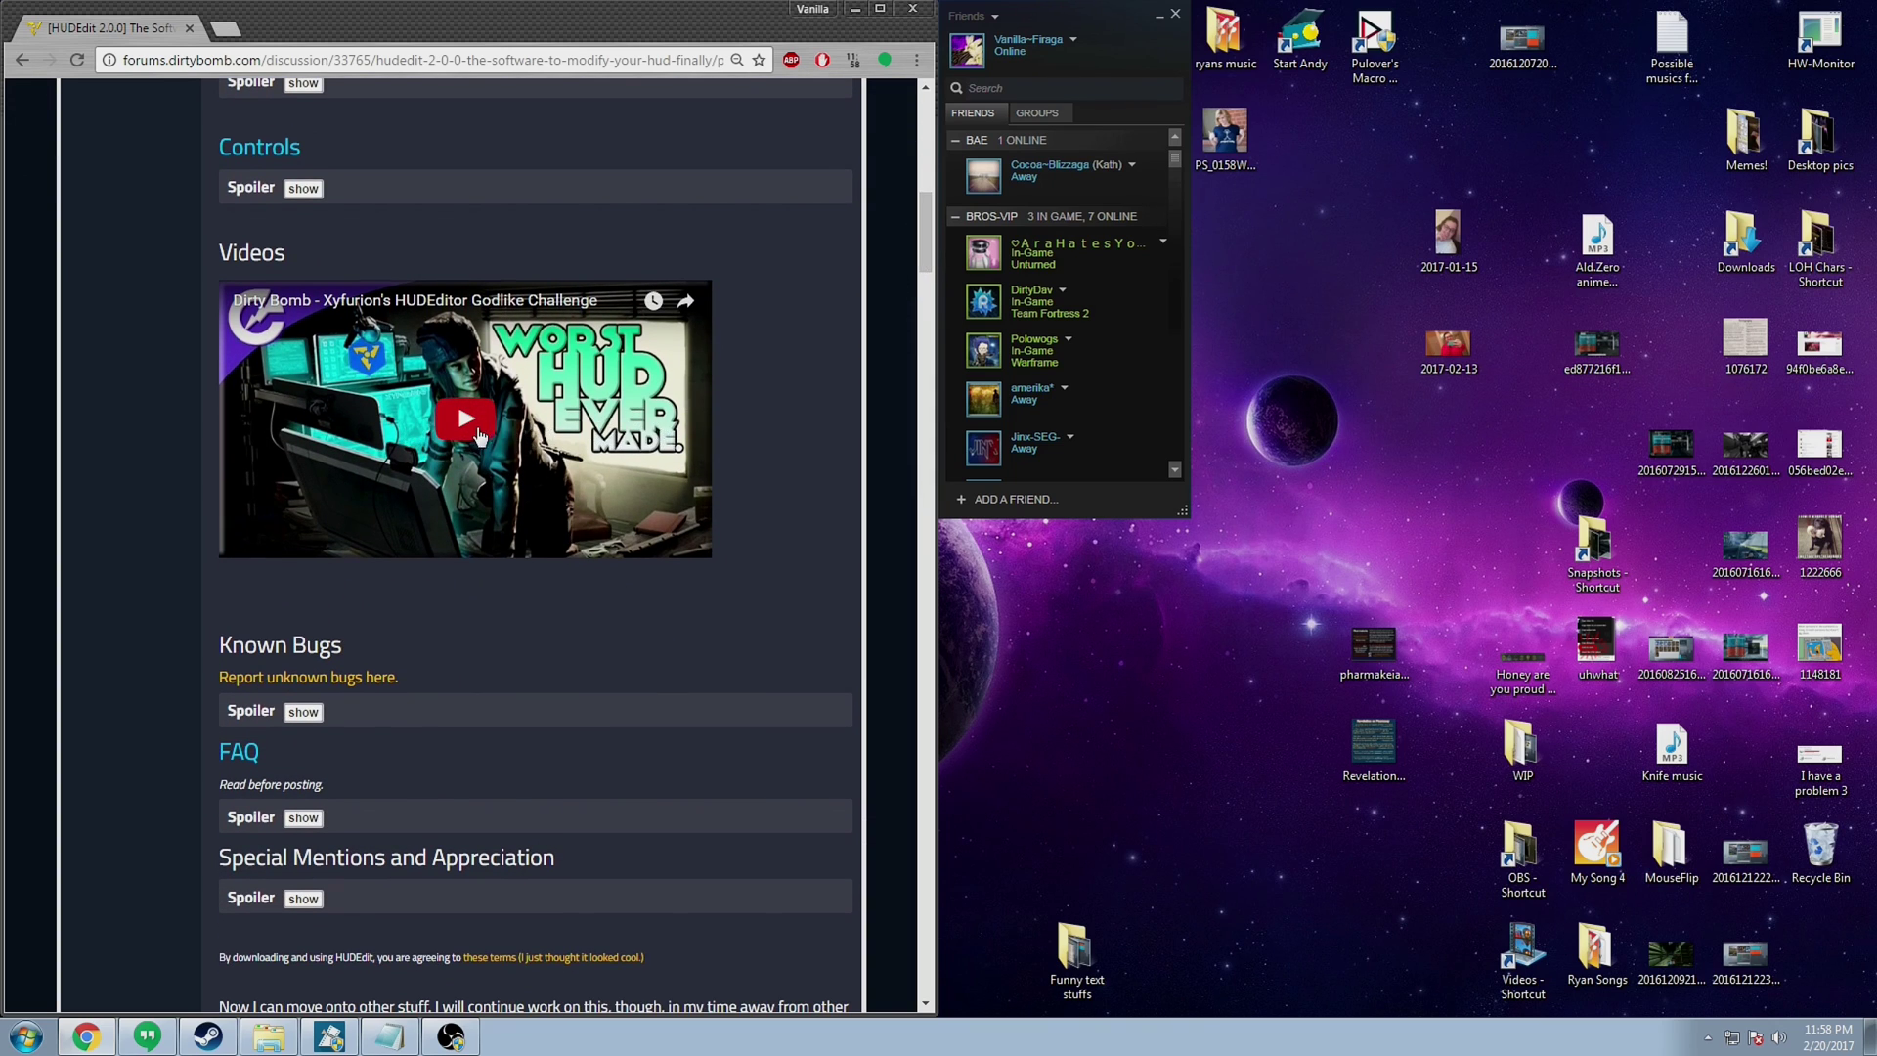
pyautogui.click(565, 435)
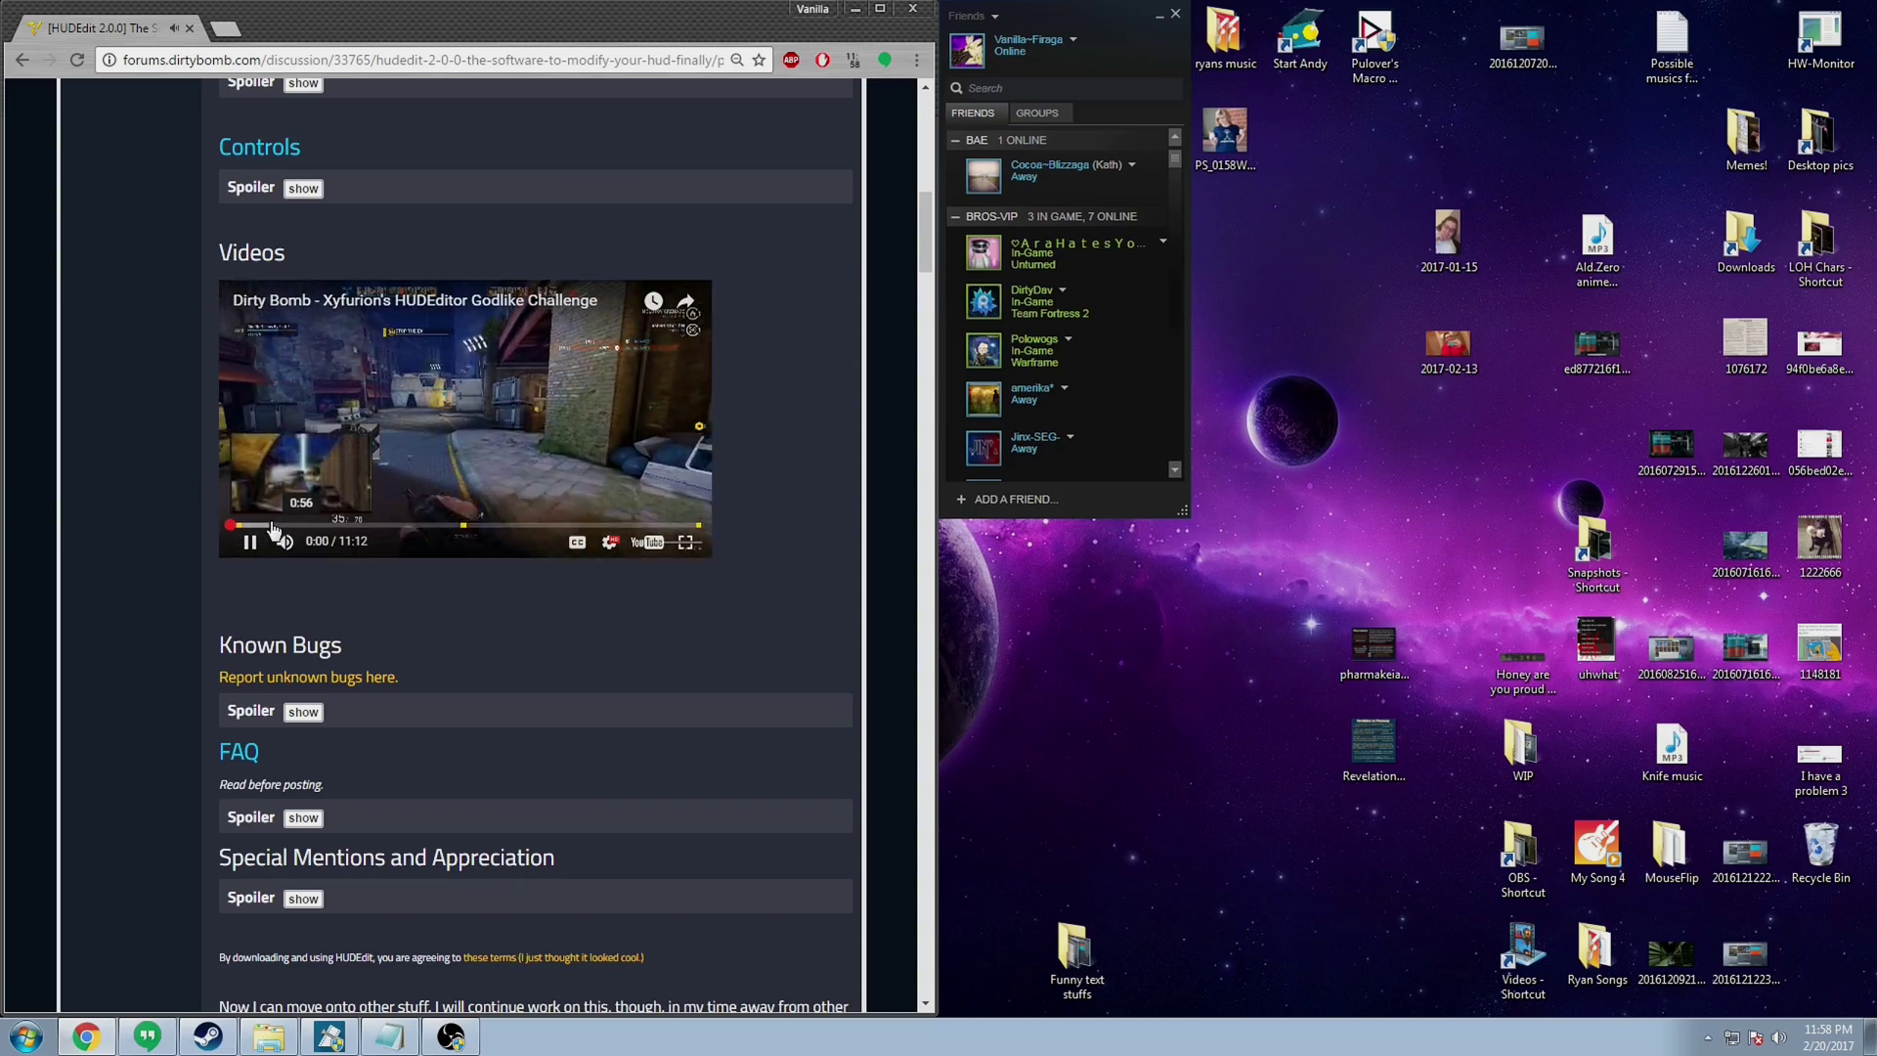
pyautogui.press('space')
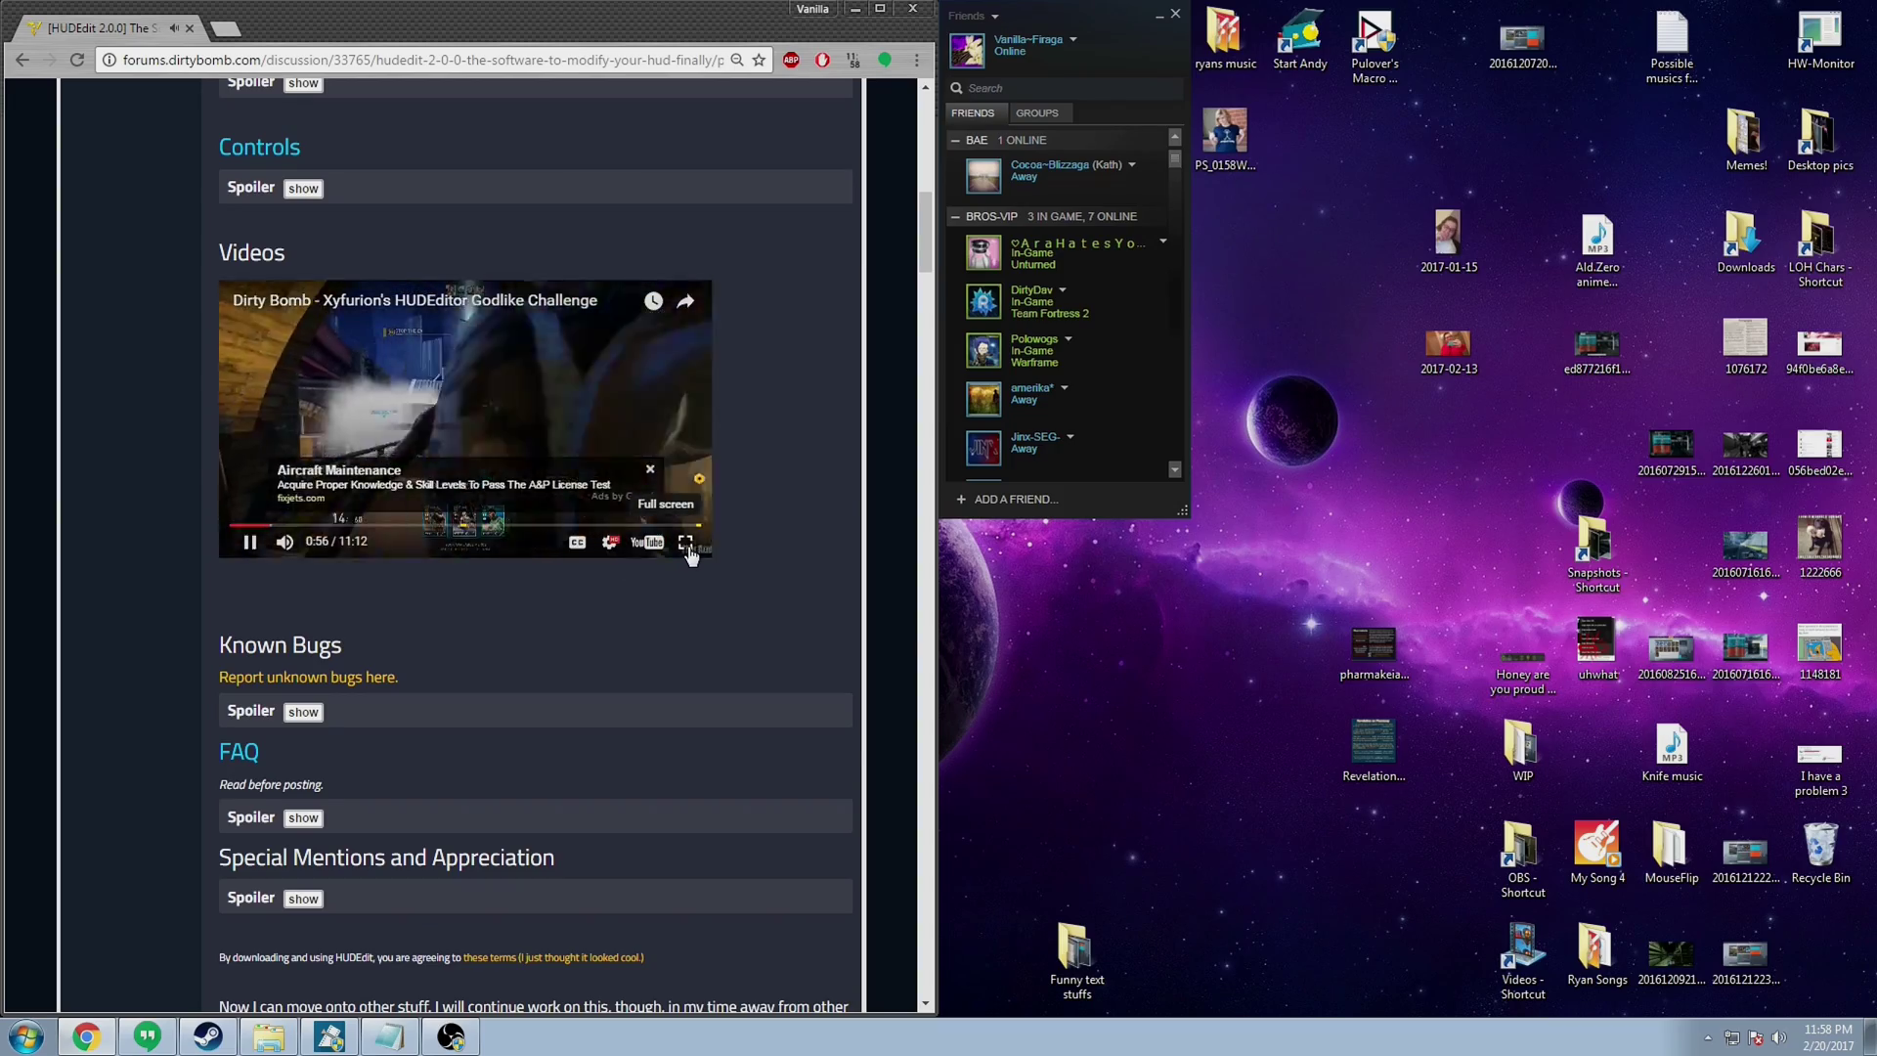
pyautogui.click(686, 544)
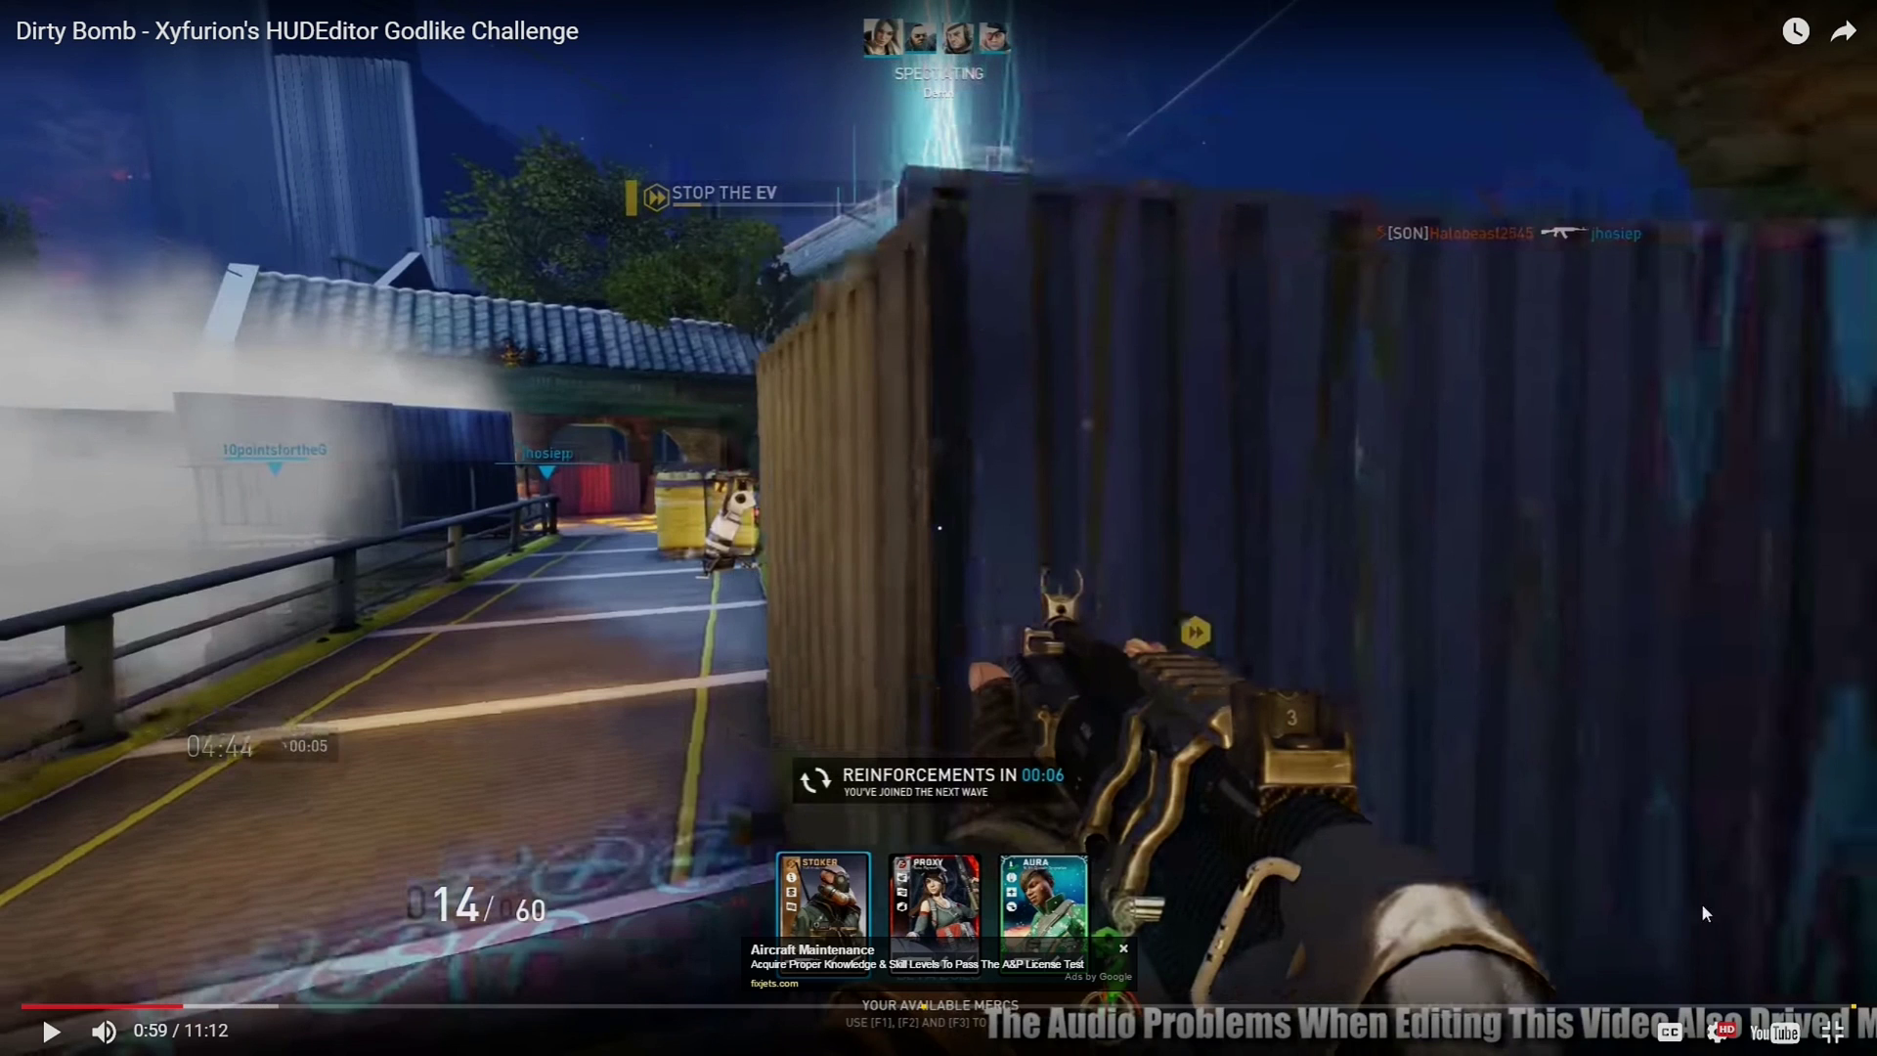
pyautogui.click(1831, 1029)
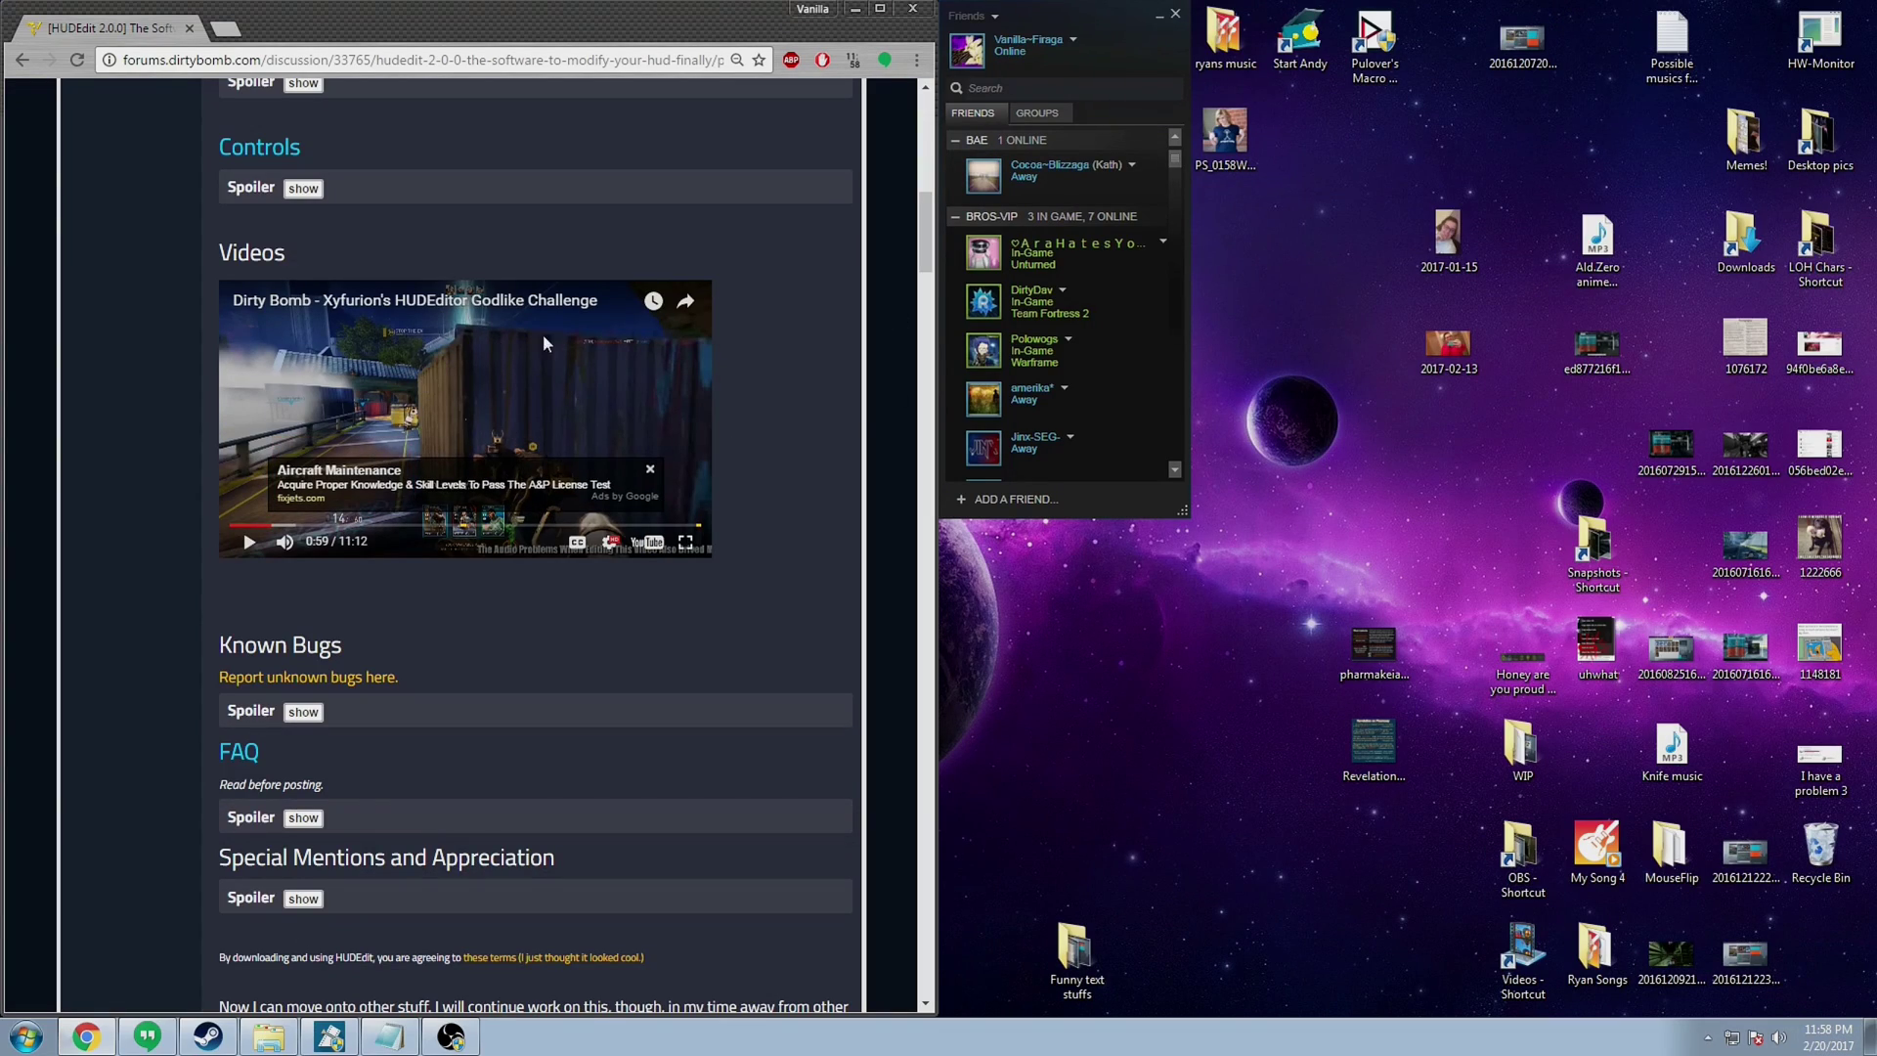
pyautogui.scroll(13, 756, 467)
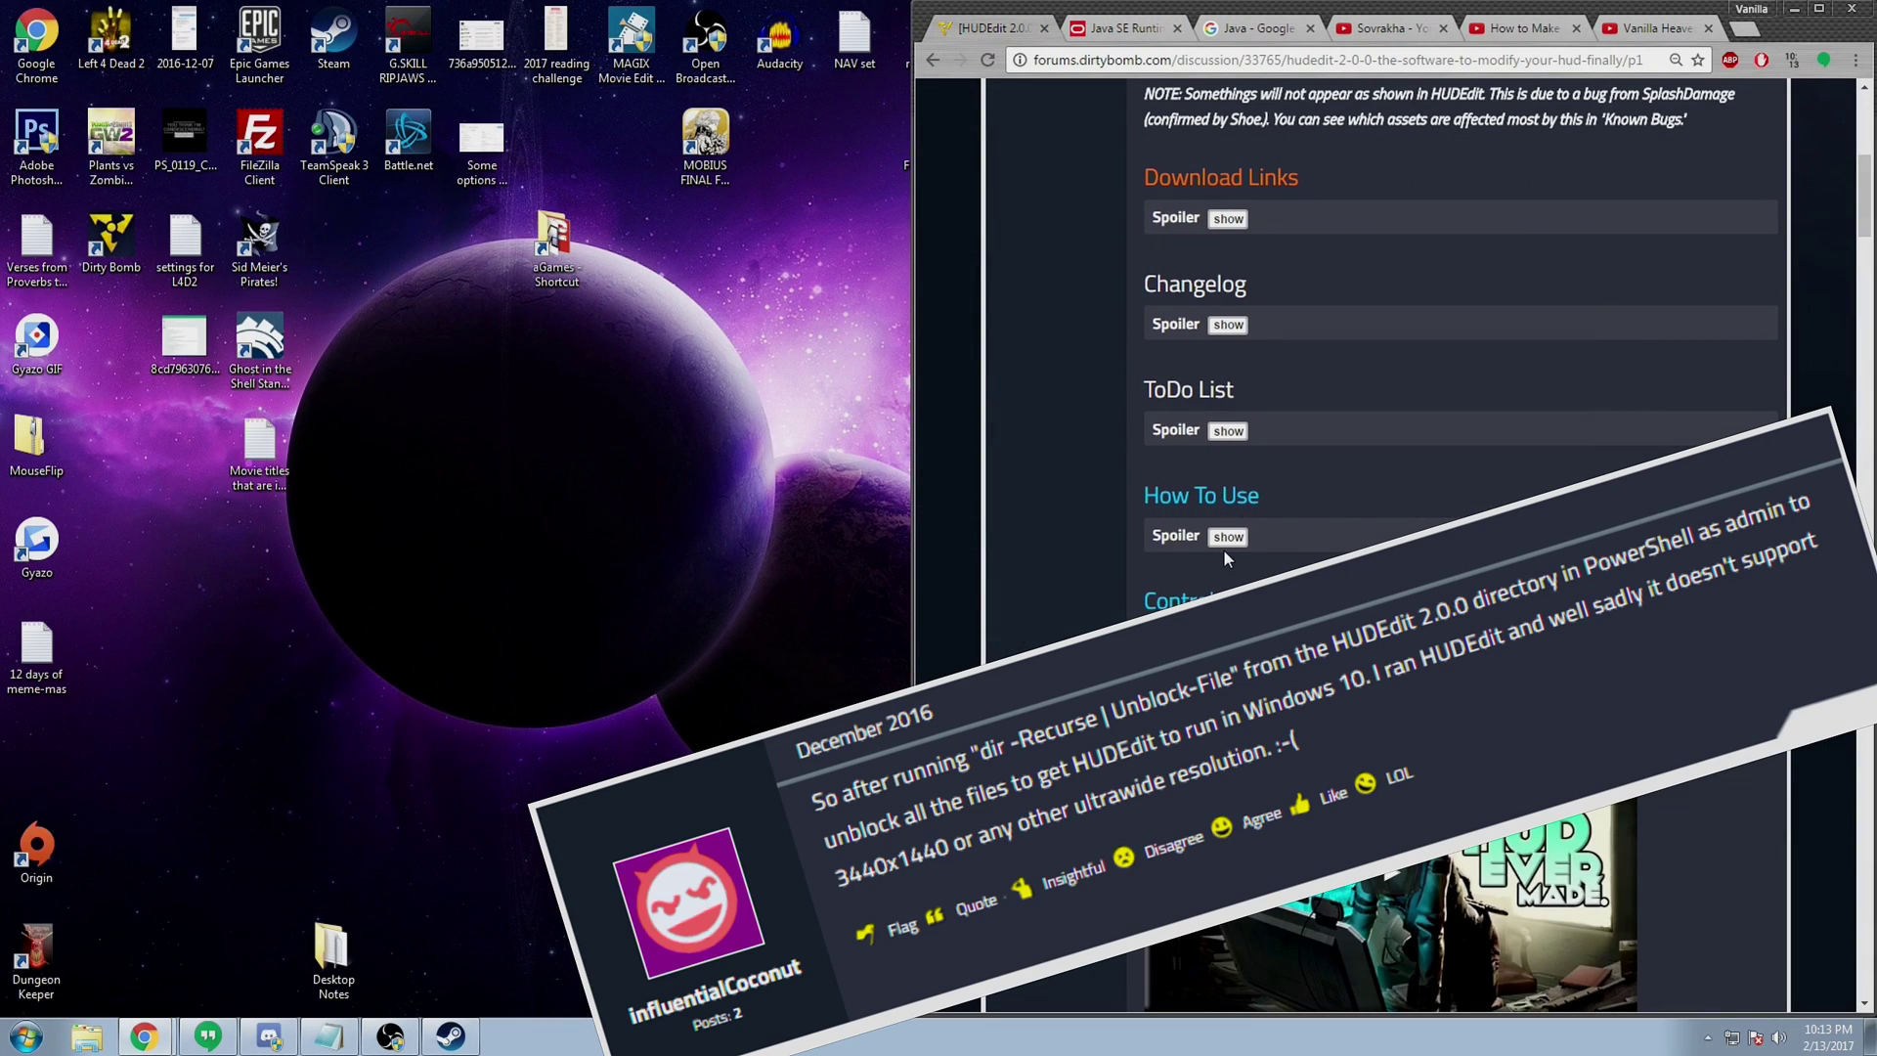
# Expand the How To Use spoiler and scroll through its steps.
pyautogui.click(1227, 539)
pyautogui.scroll(-3, 1363, 448)
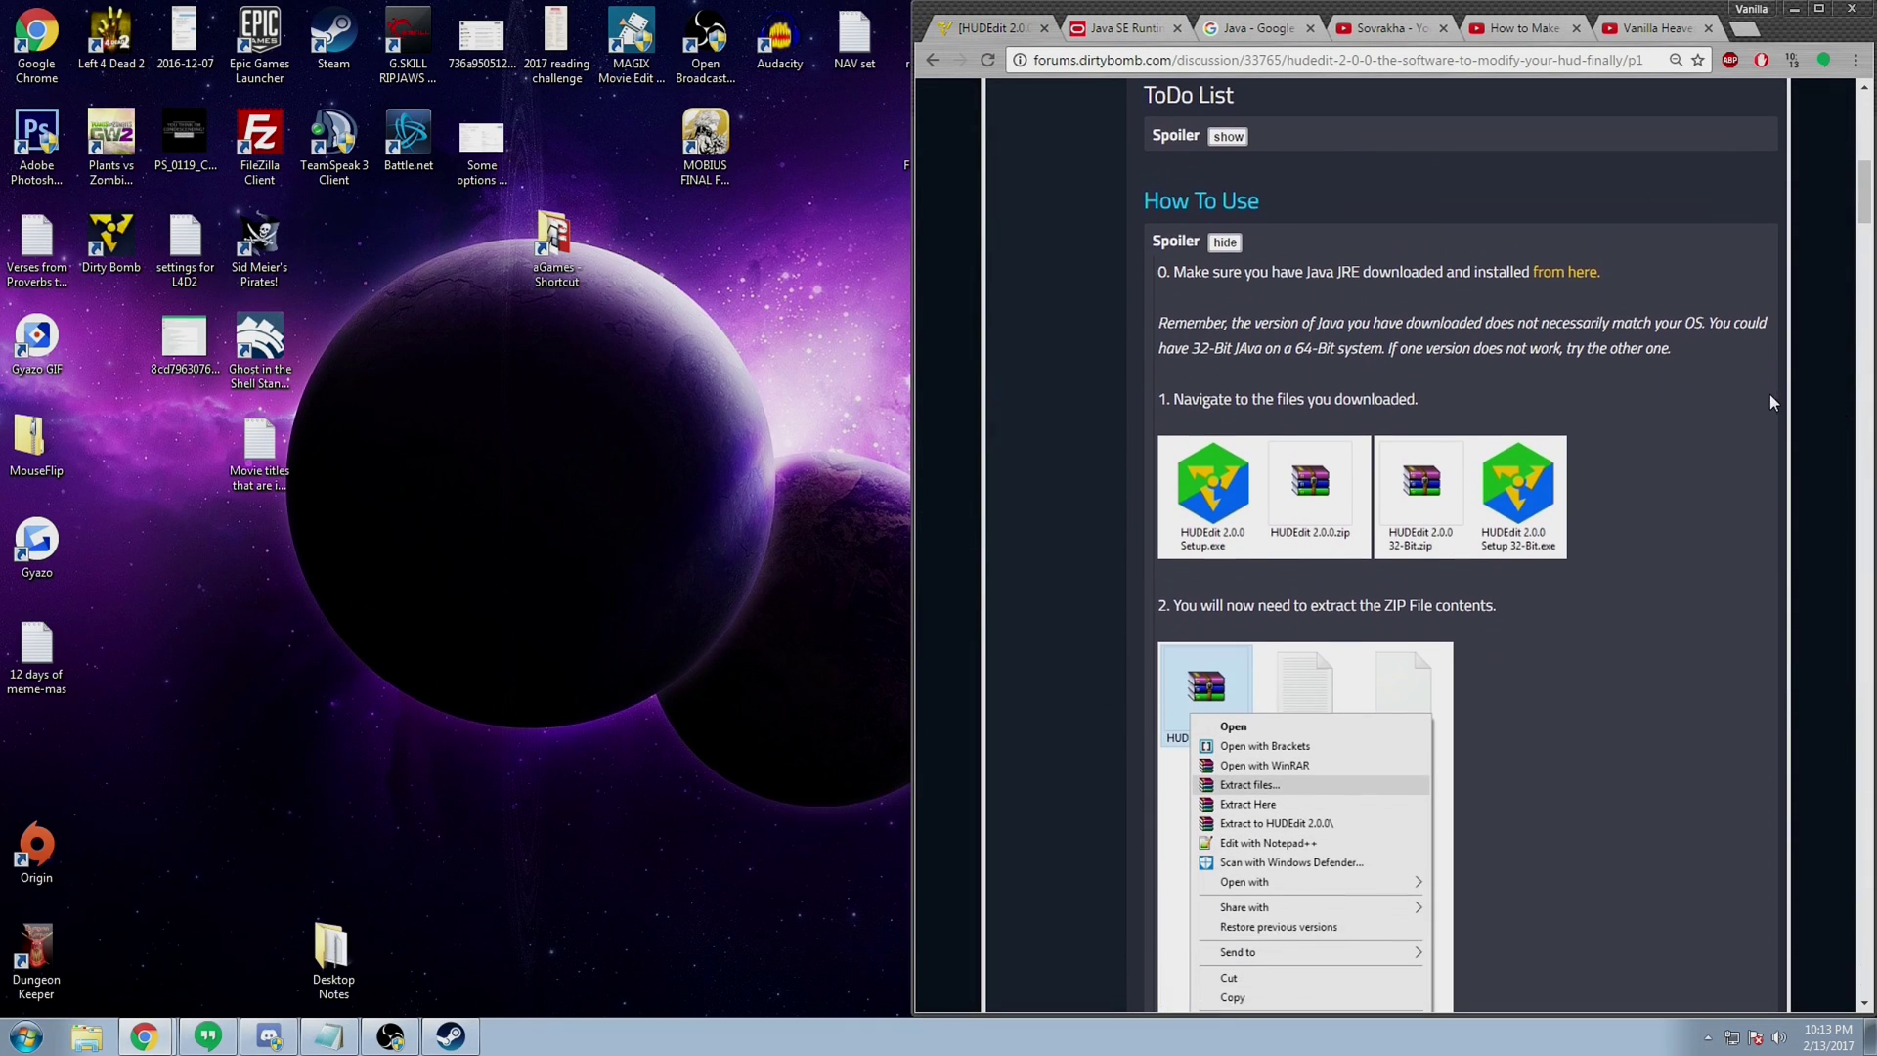
pyautogui.scroll(-5, 1770, 400)
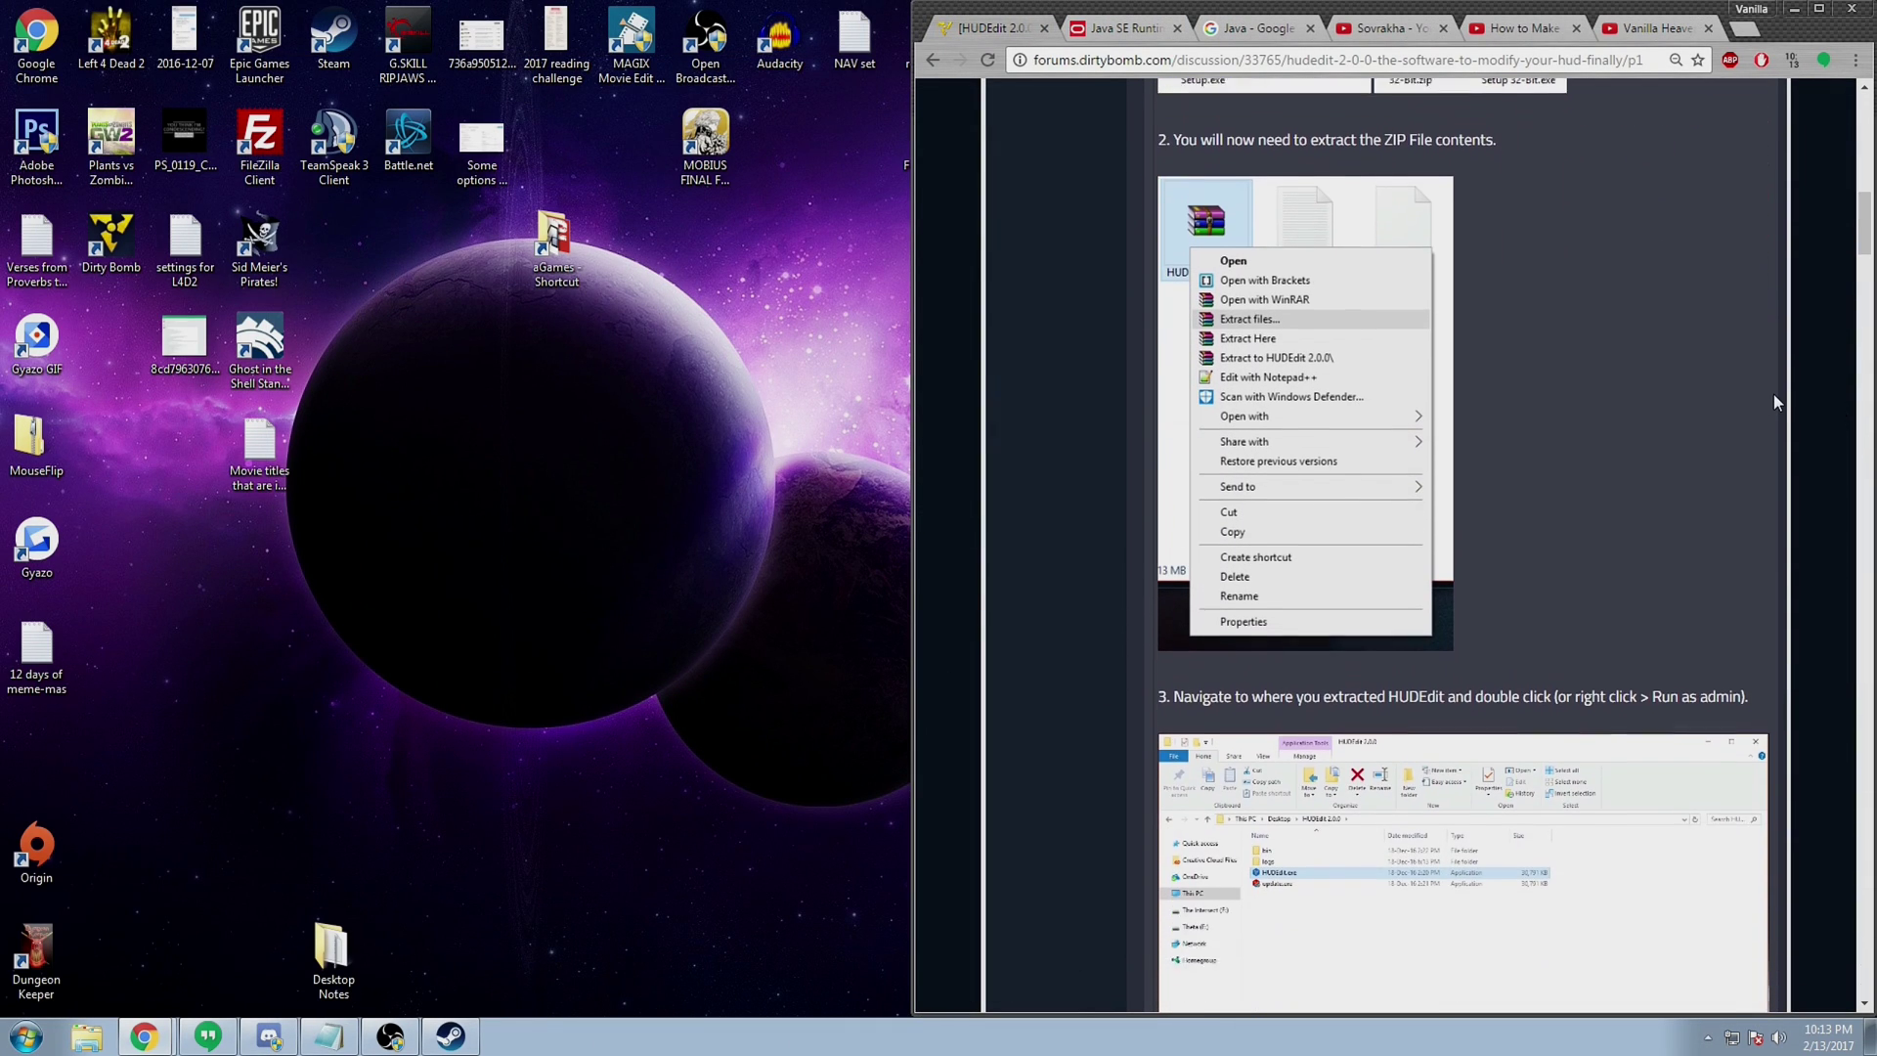
pyautogui.scroll(-5, 1775, 401)
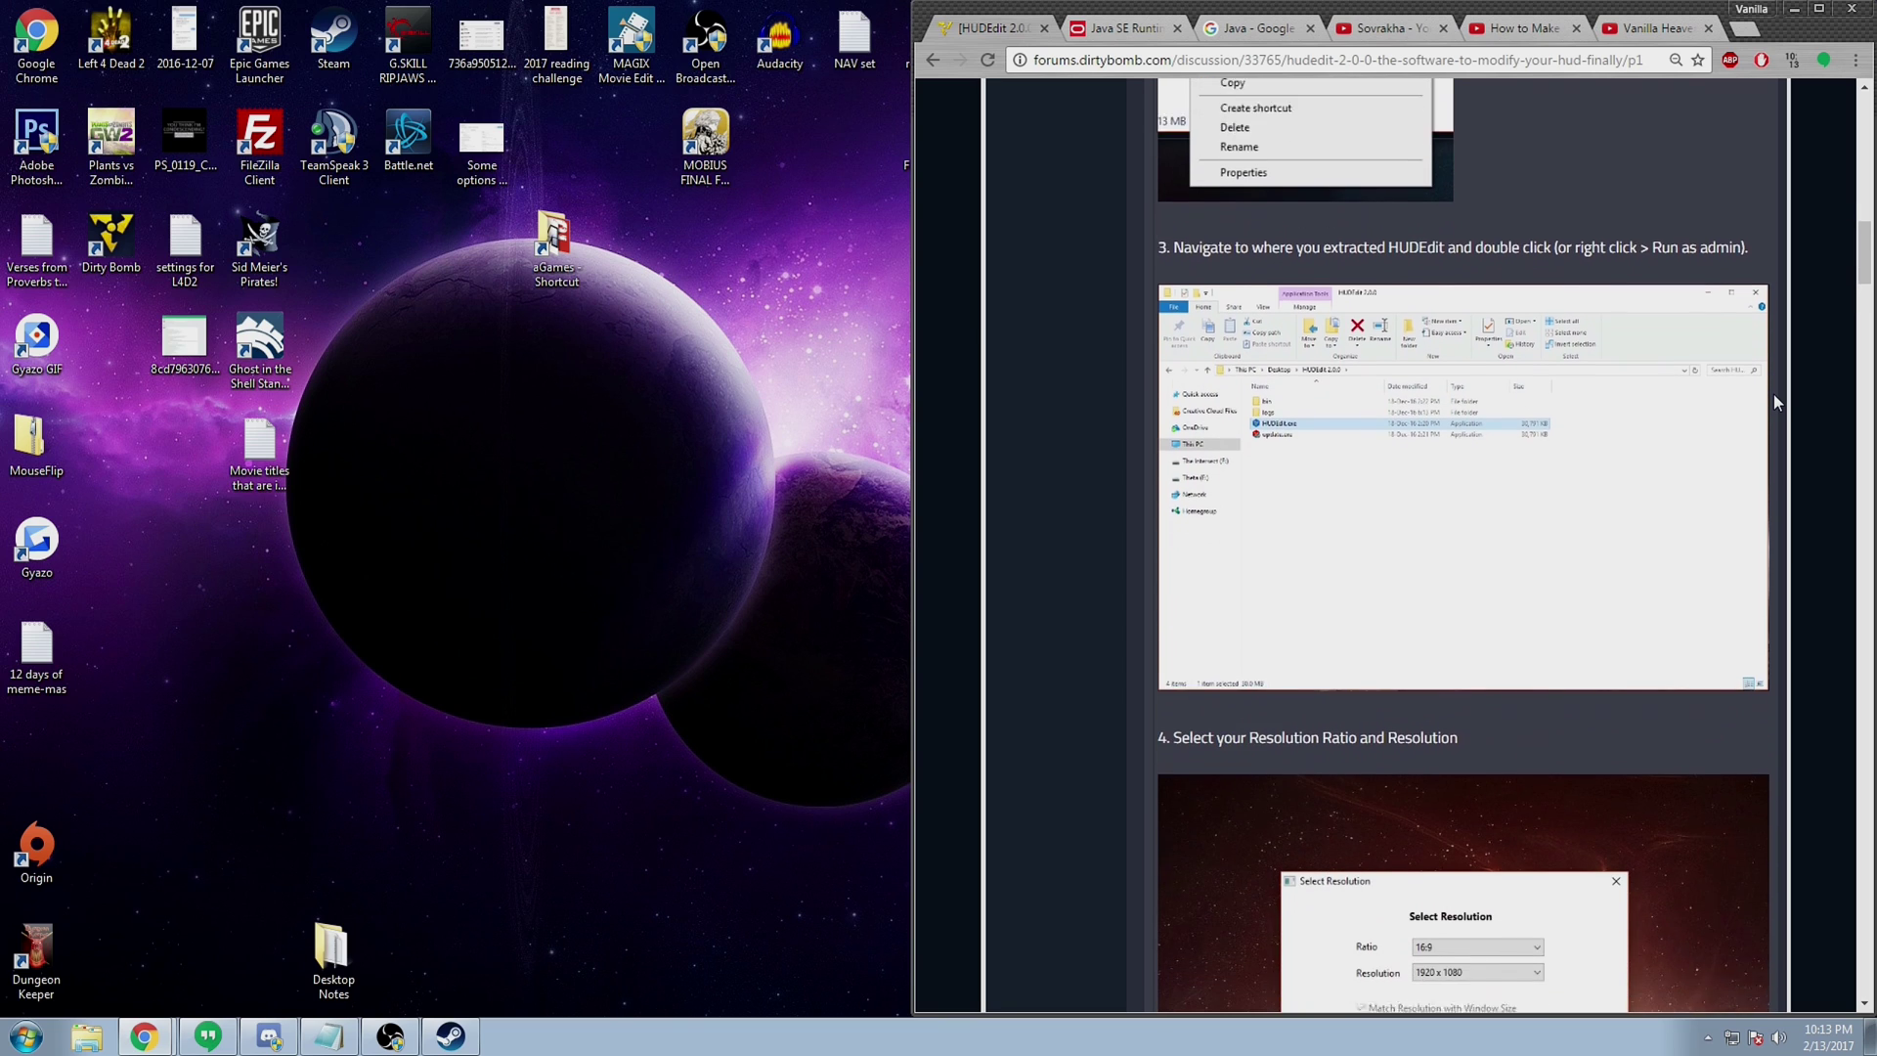
pyautogui.scroll(-9, 1775, 401)
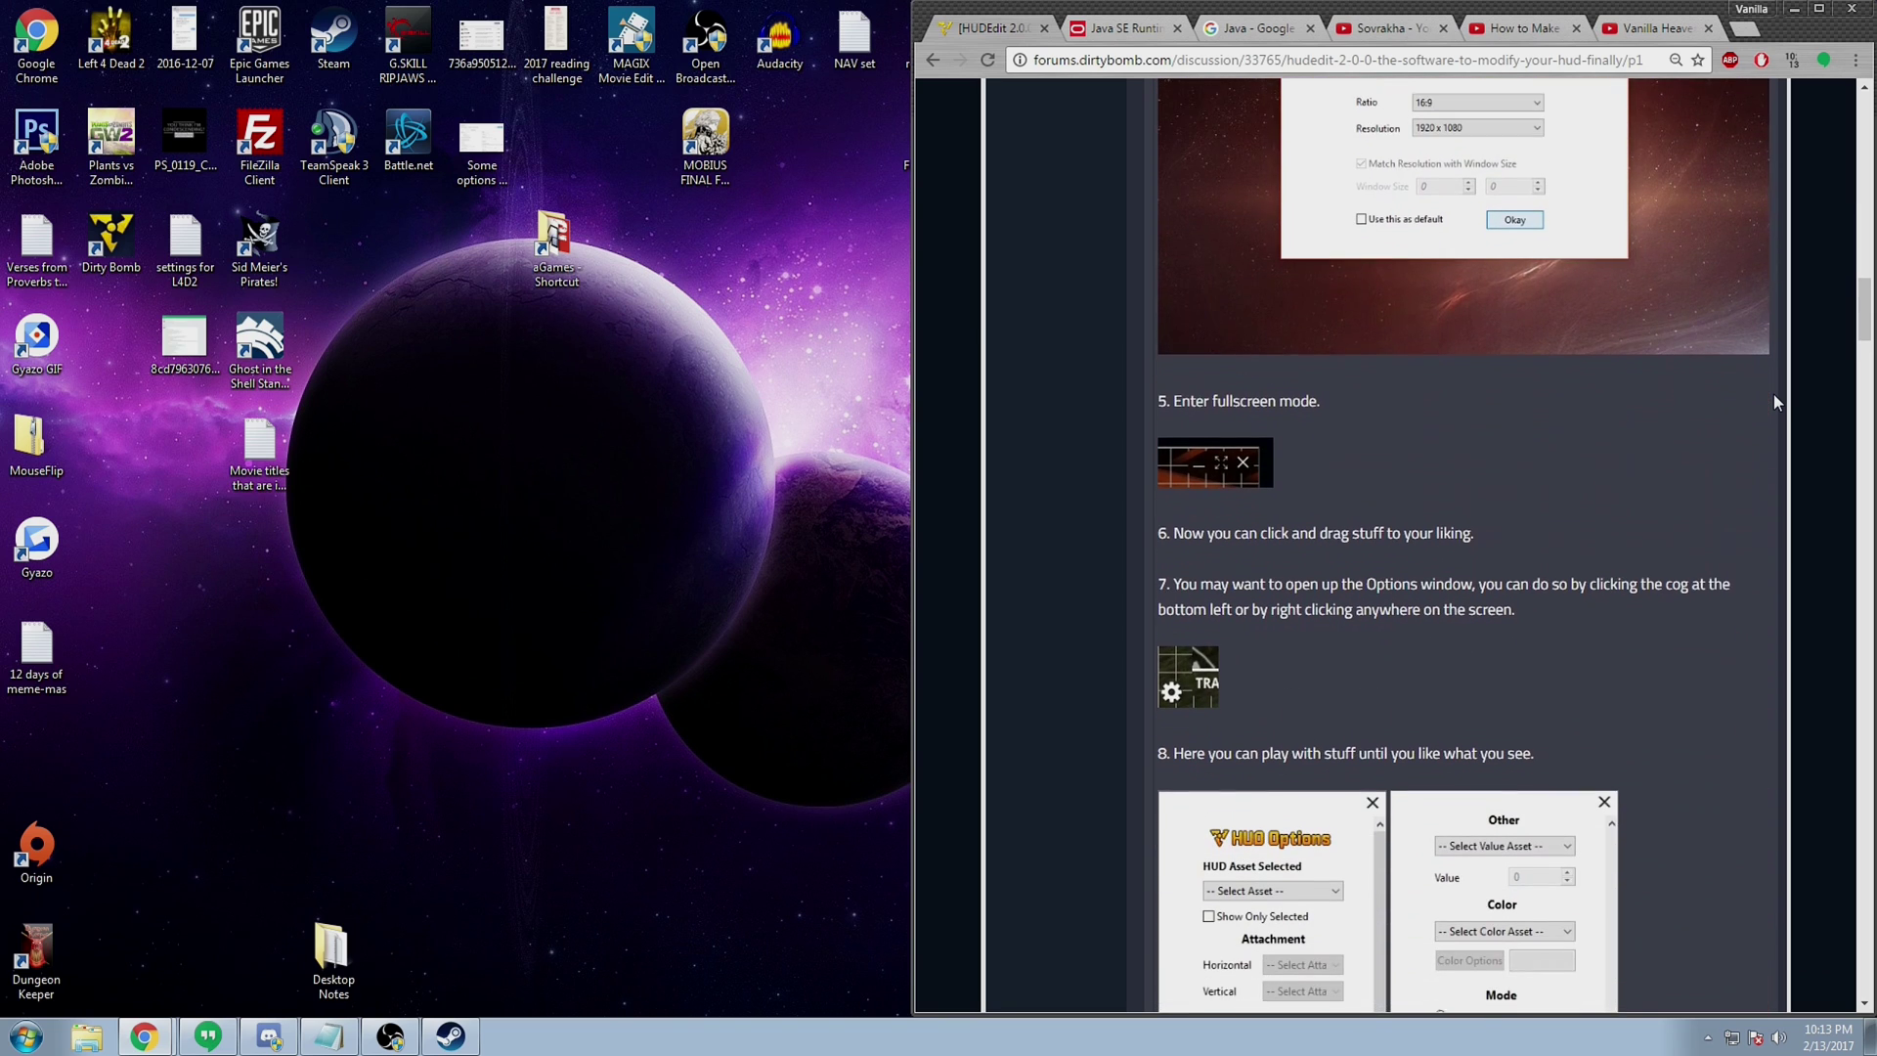
pyautogui.scroll(-10, 1775, 400)
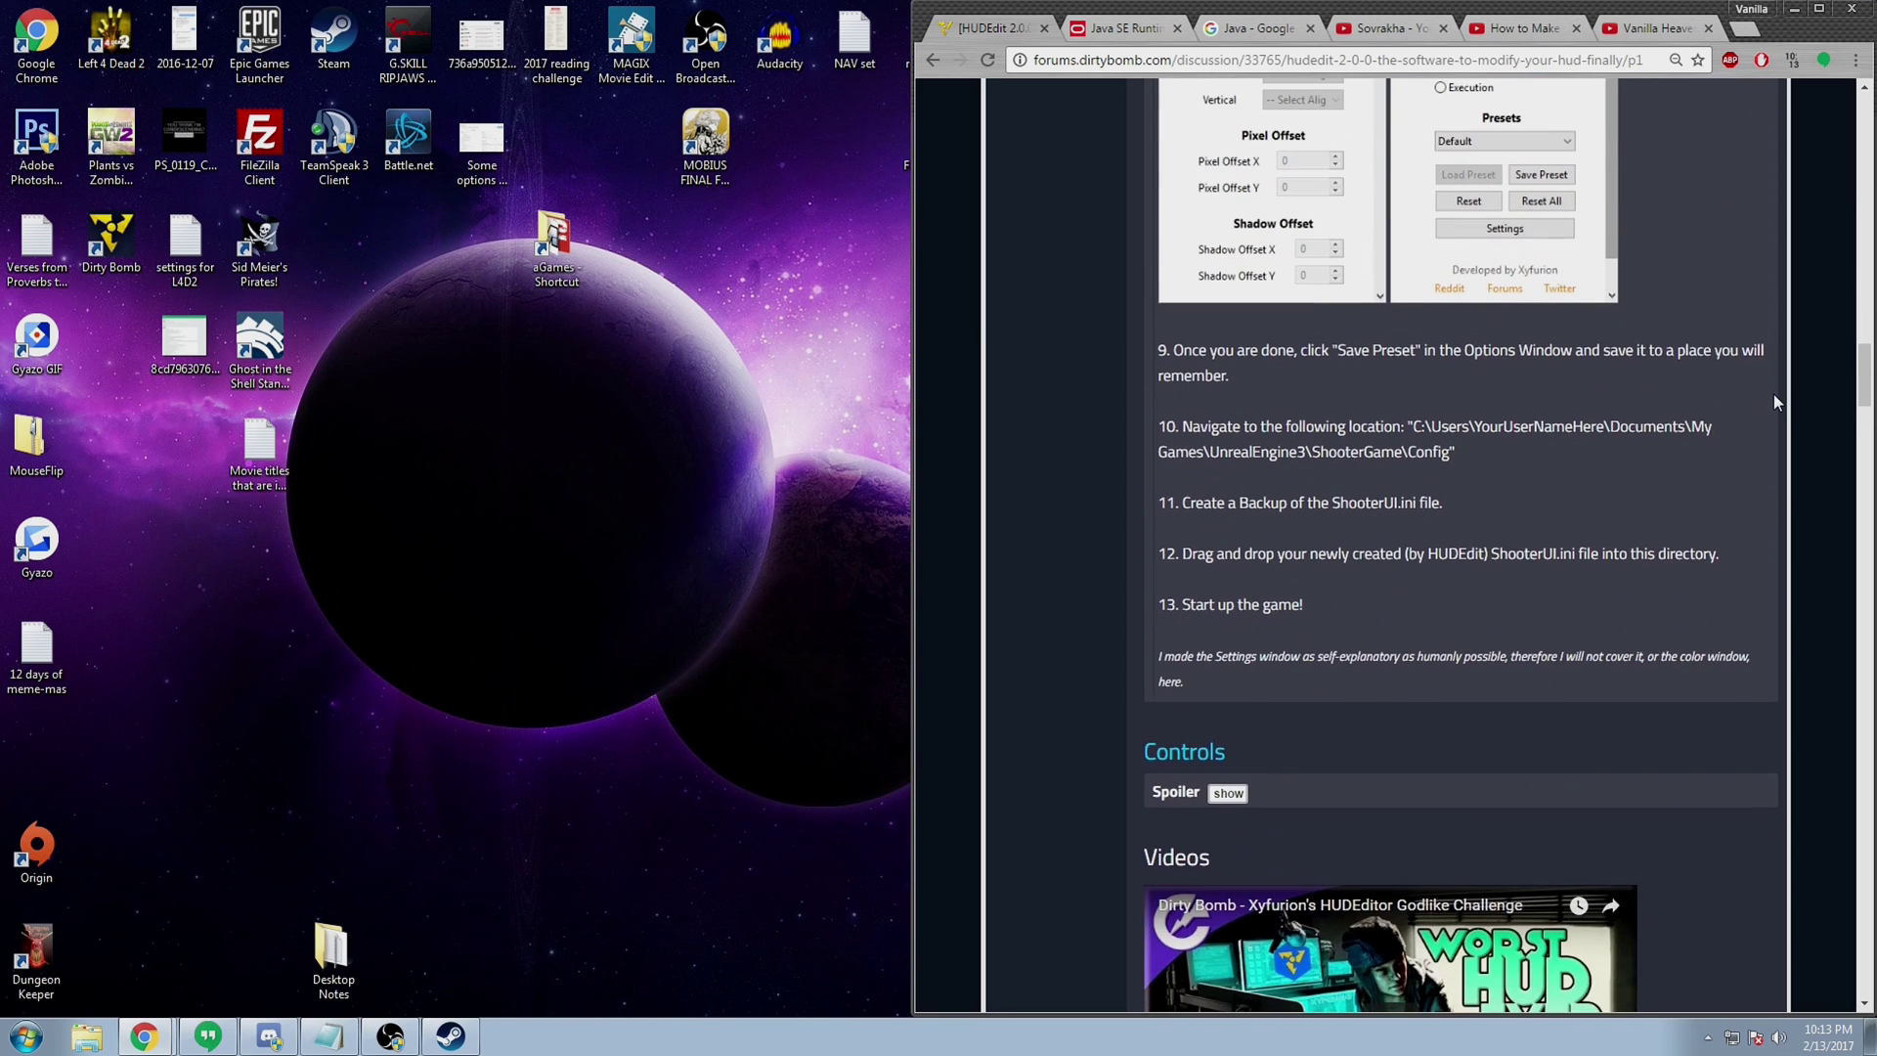
pyautogui.scroll(20, 1773, 395)
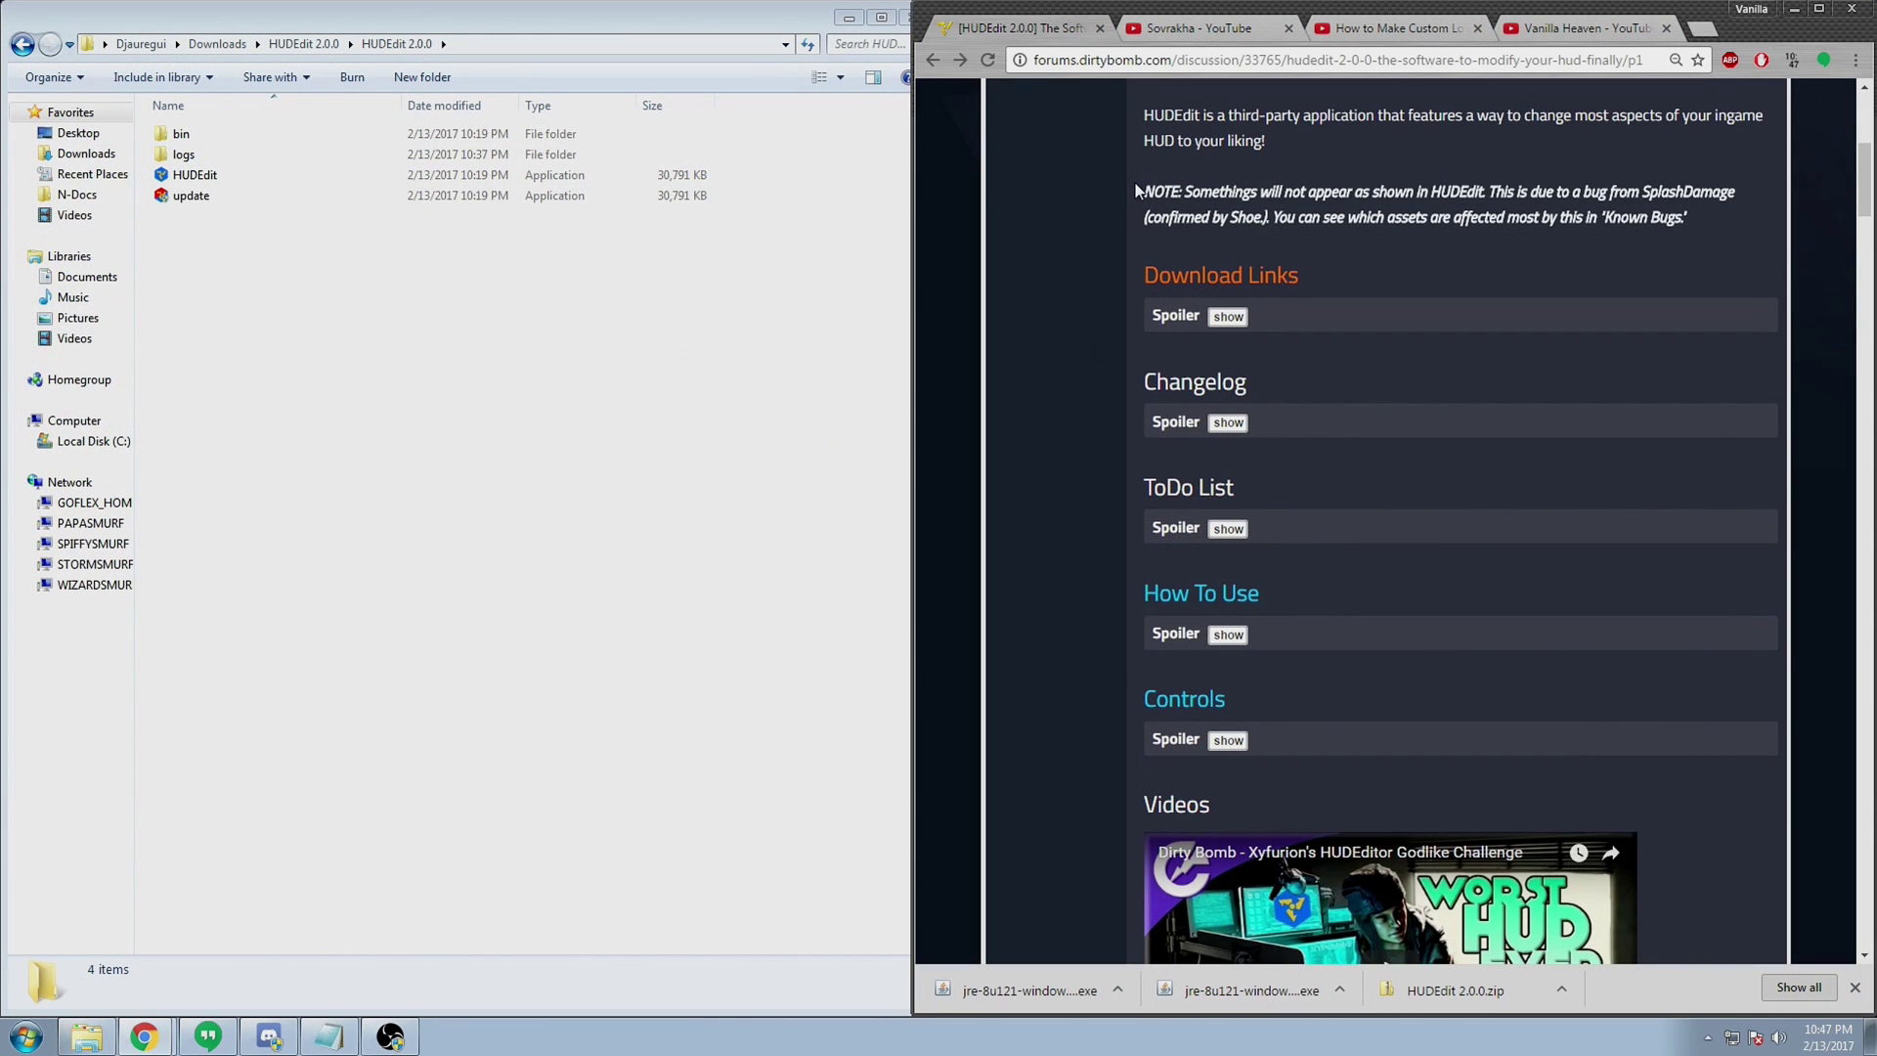
# Highlight the NOTE about the HUDEdit bug, then expand Known Bugs and mark the misplaced-assets bullet.
pyautogui.moveTo(1143, 191); pyautogui.dragTo(1555, 235)
pyautogui.moveTo(1741, 230)
pyautogui.mouseDown()
pyautogui.moveTo(1194, 192)
pyautogui.moveTo(1717, 233)
pyautogui.mouseUp()
pyautogui.click(1715, 232)
pyautogui.scroll(-8, 1316, 262)
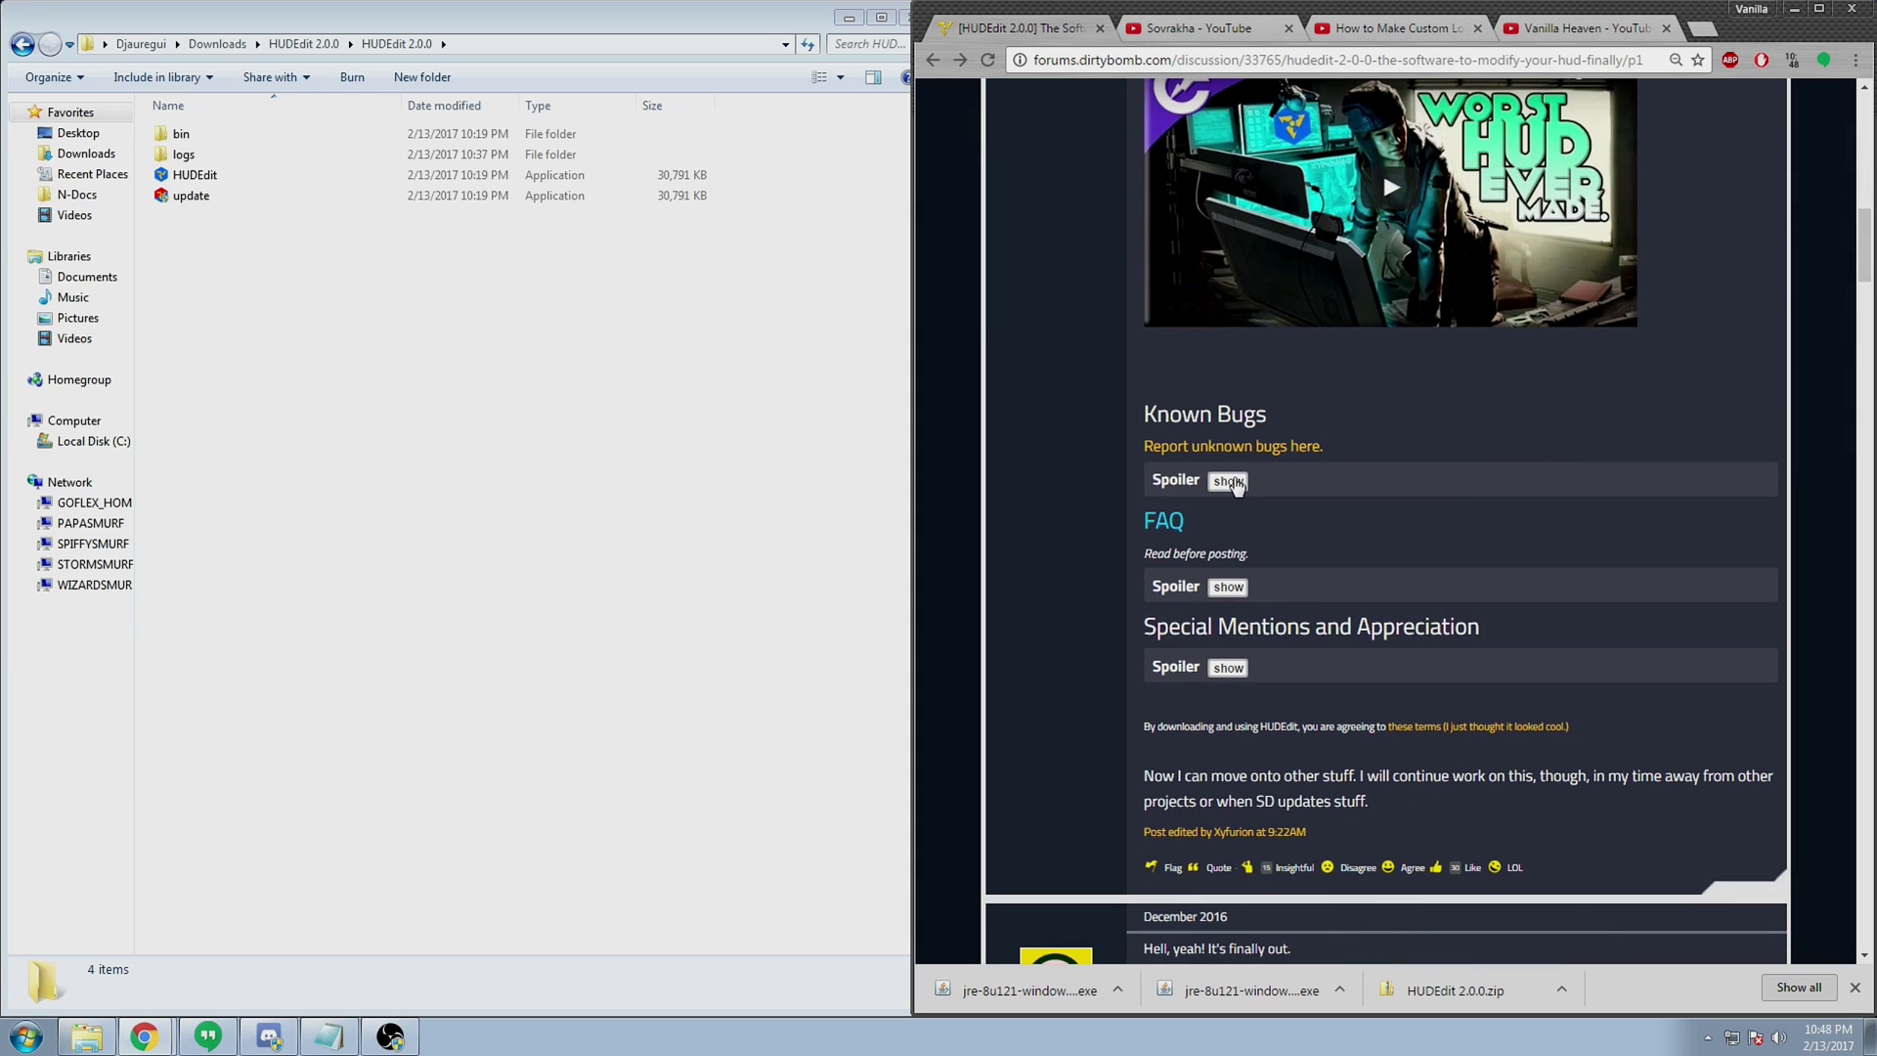
pyautogui.click(1228, 481)
pyautogui.scroll(-1, 1183, 540)
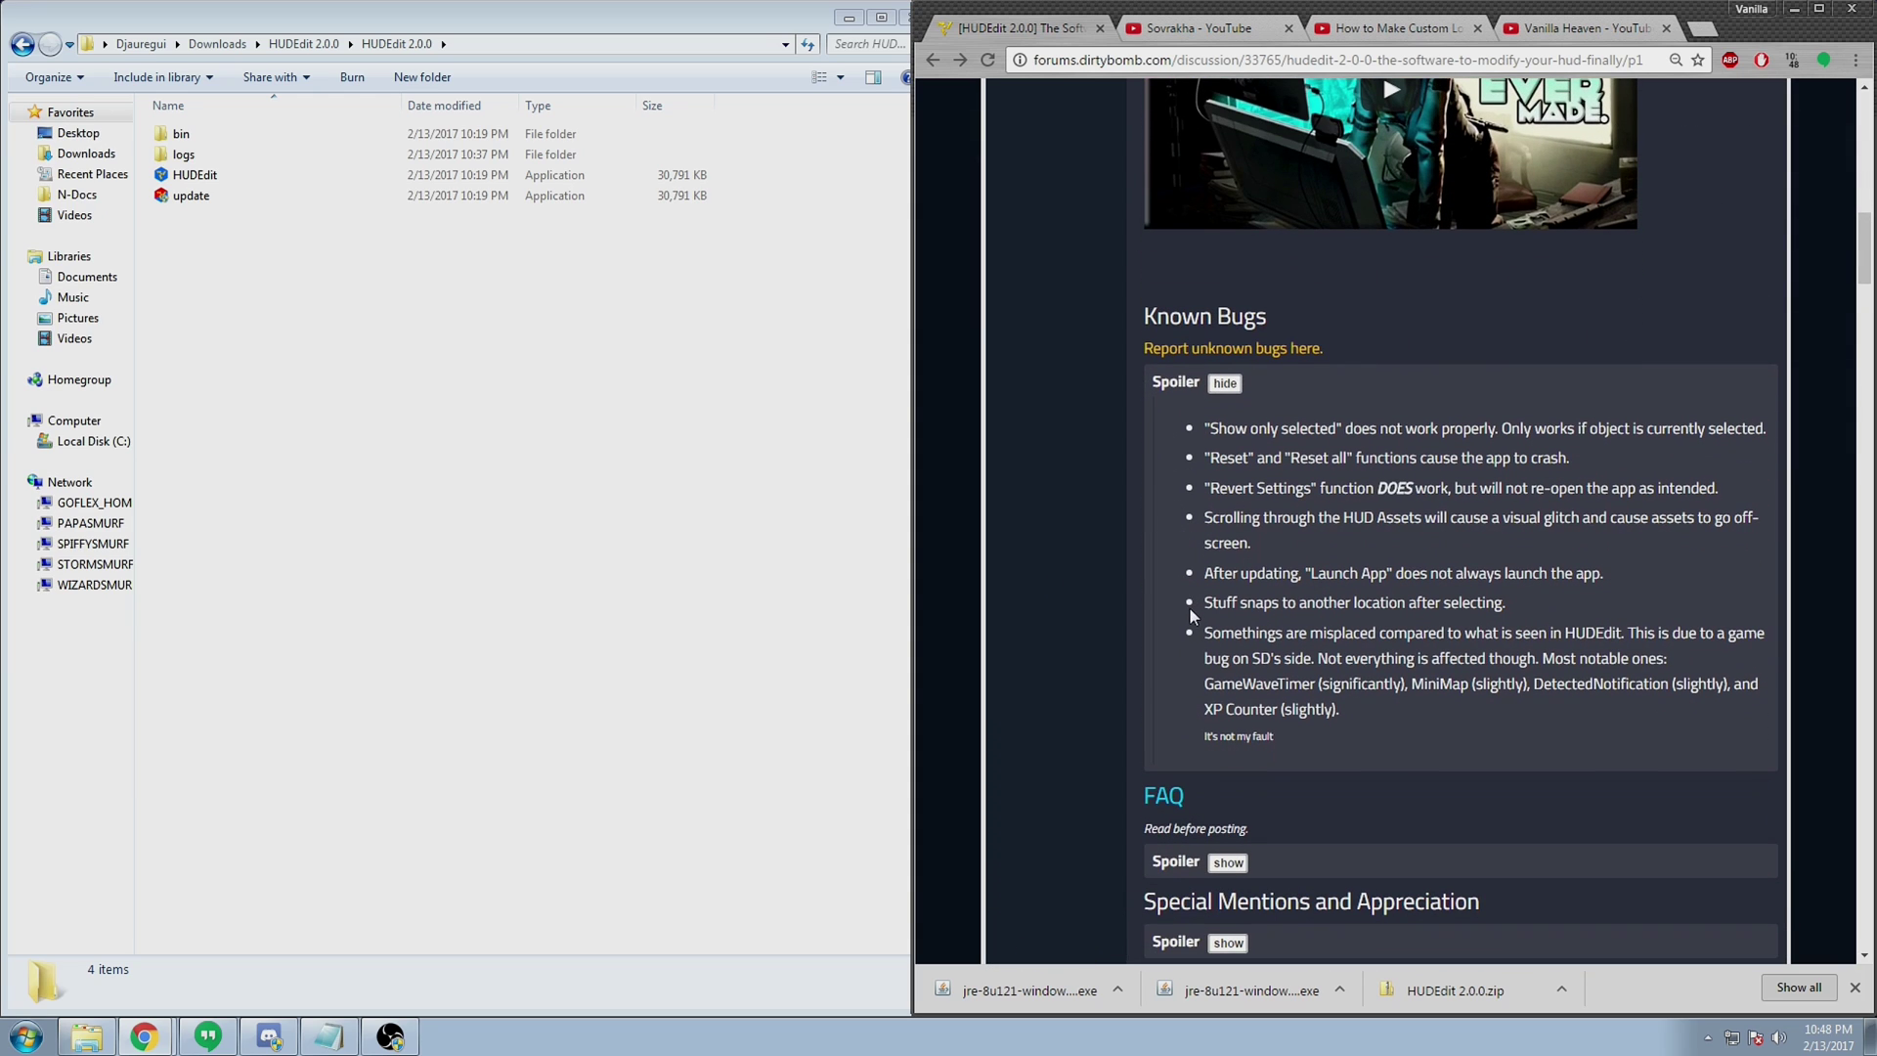
pyautogui.moveTo(1212, 630); pyautogui.dragTo(1241, 658)
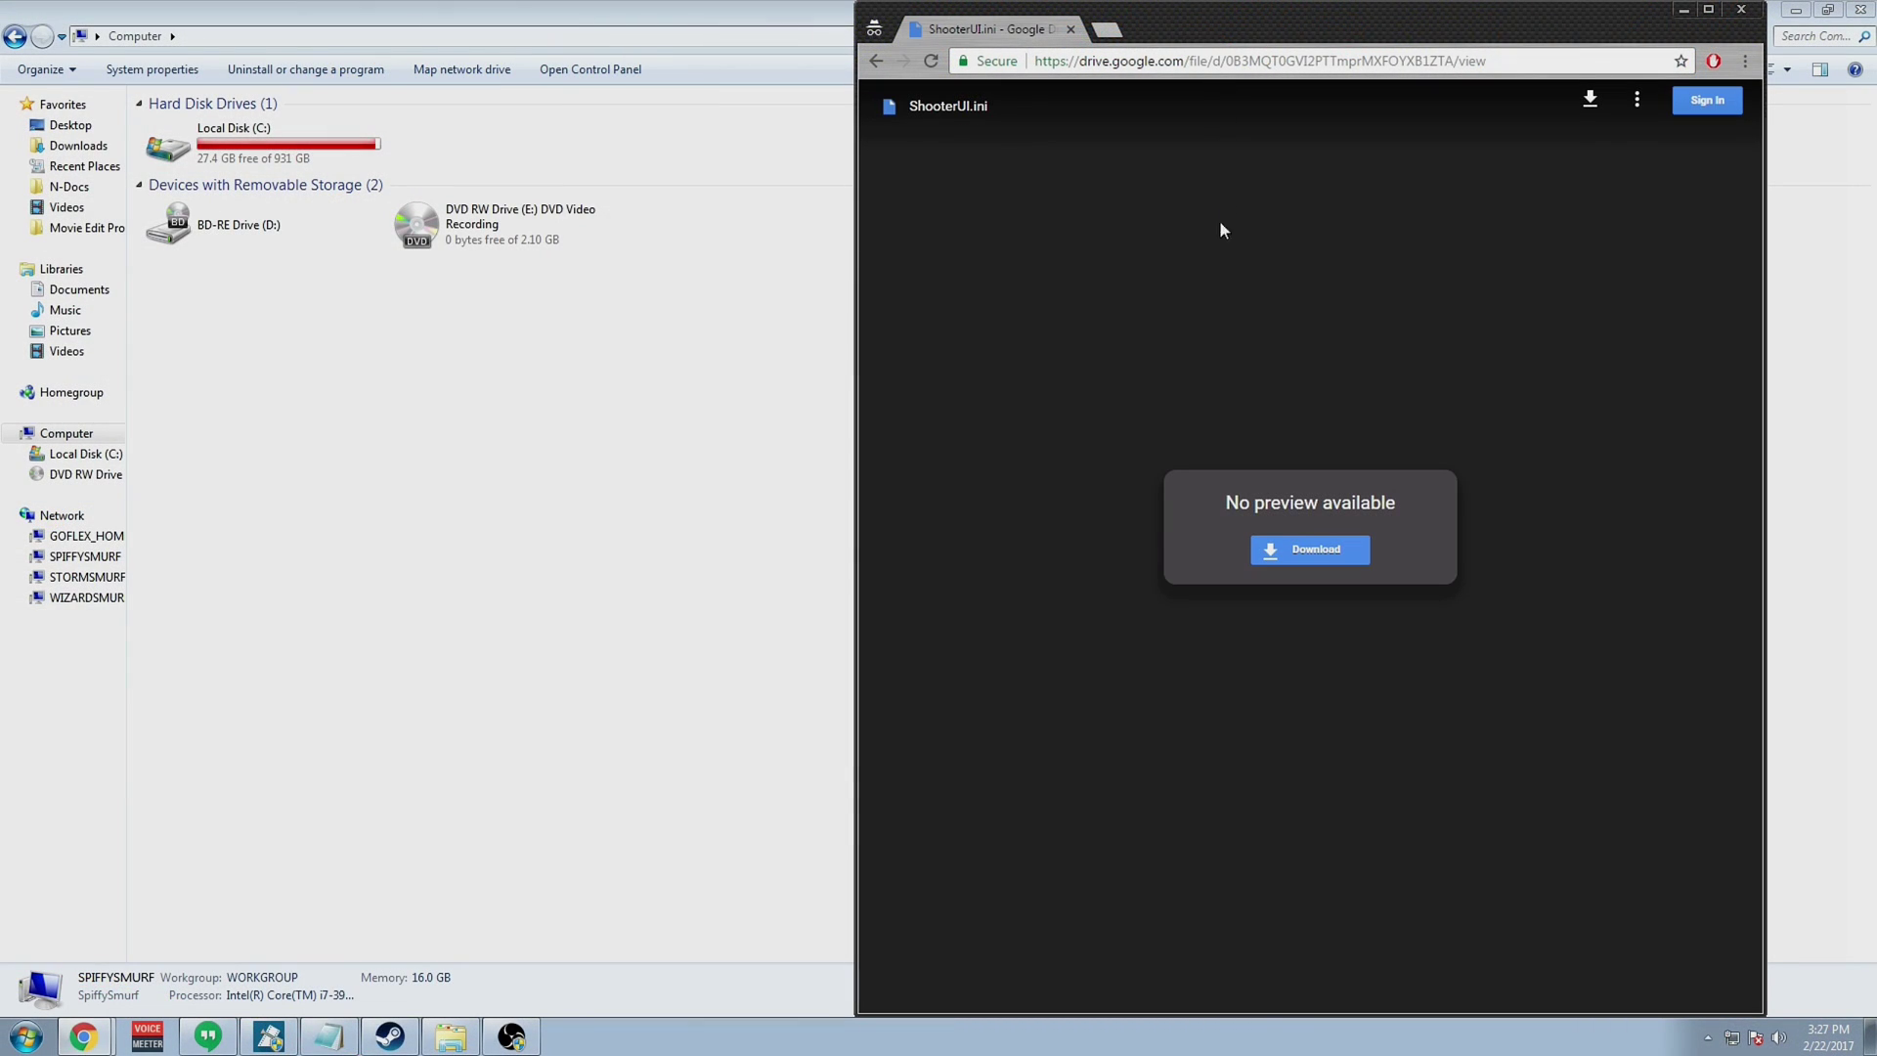
# Download ShooterUI.ini from Google Drive, keep it despite the warning, and show it in its folder.
pyautogui.click(1297, 550)
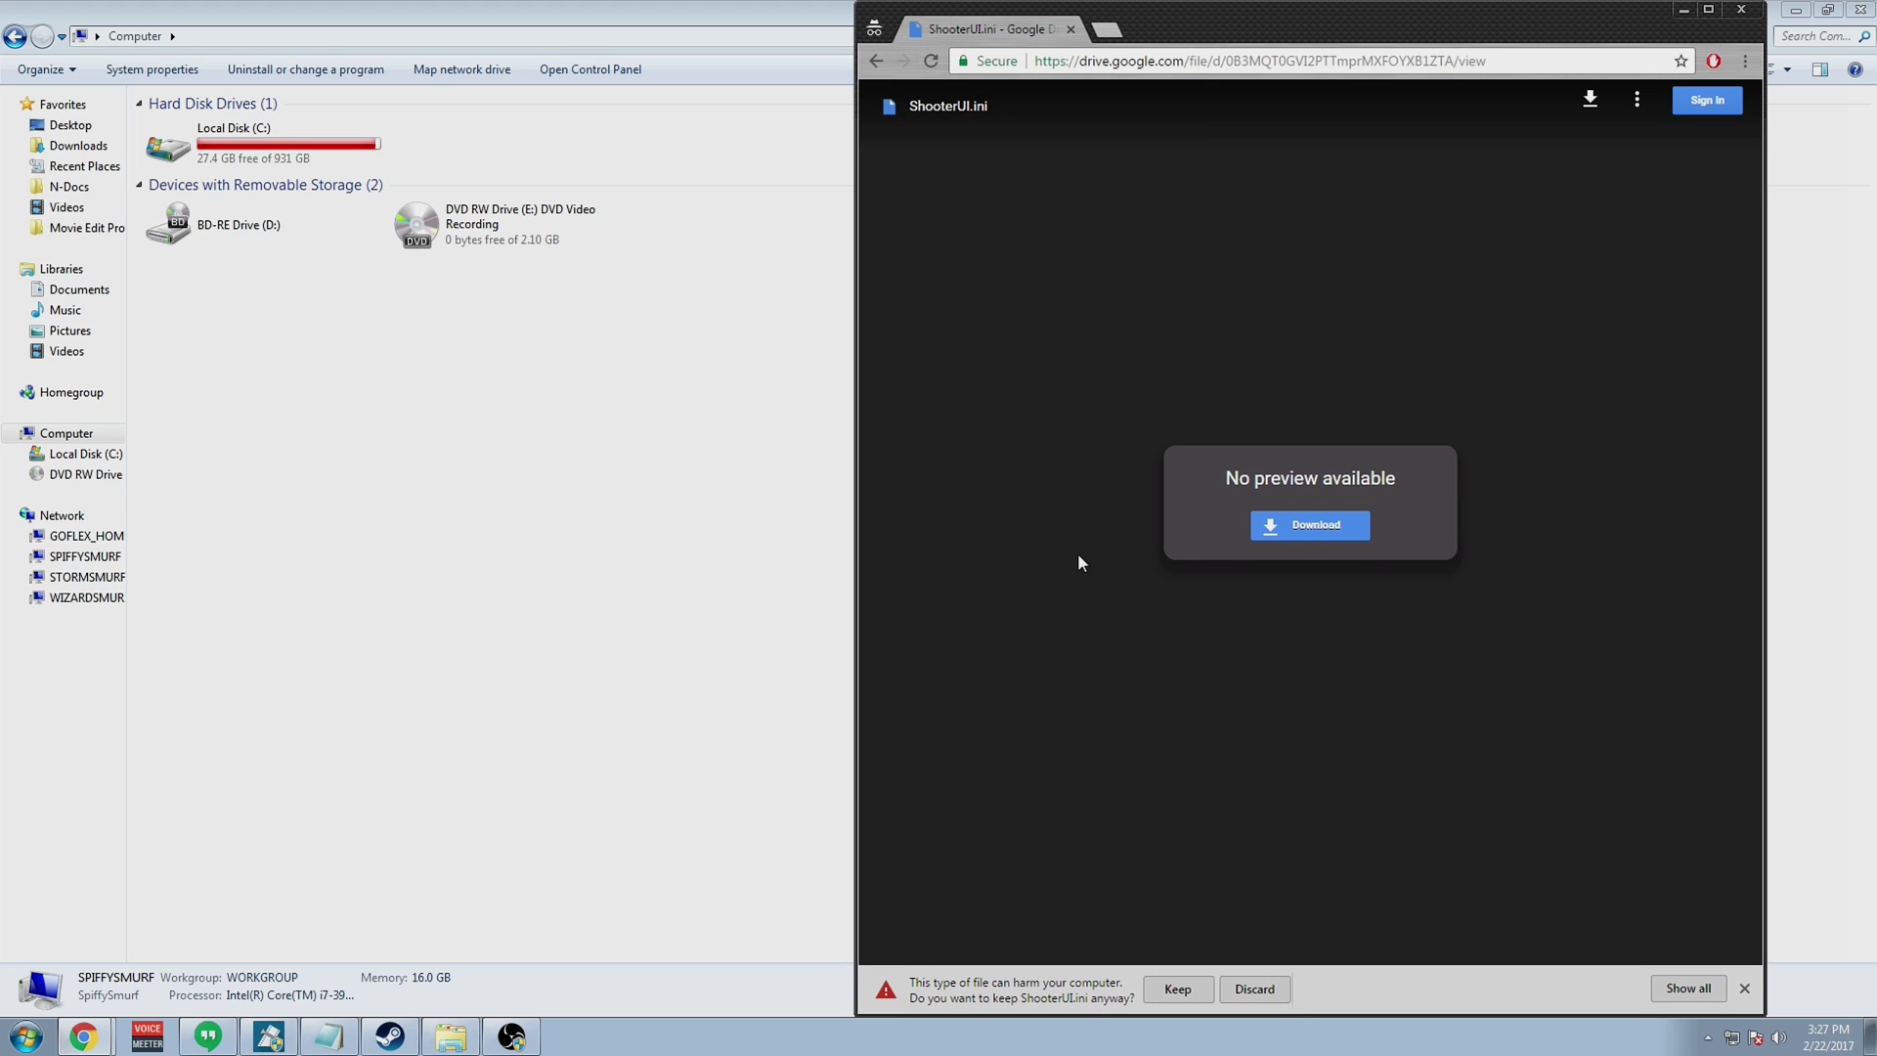
pyautogui.click(1178, 990)
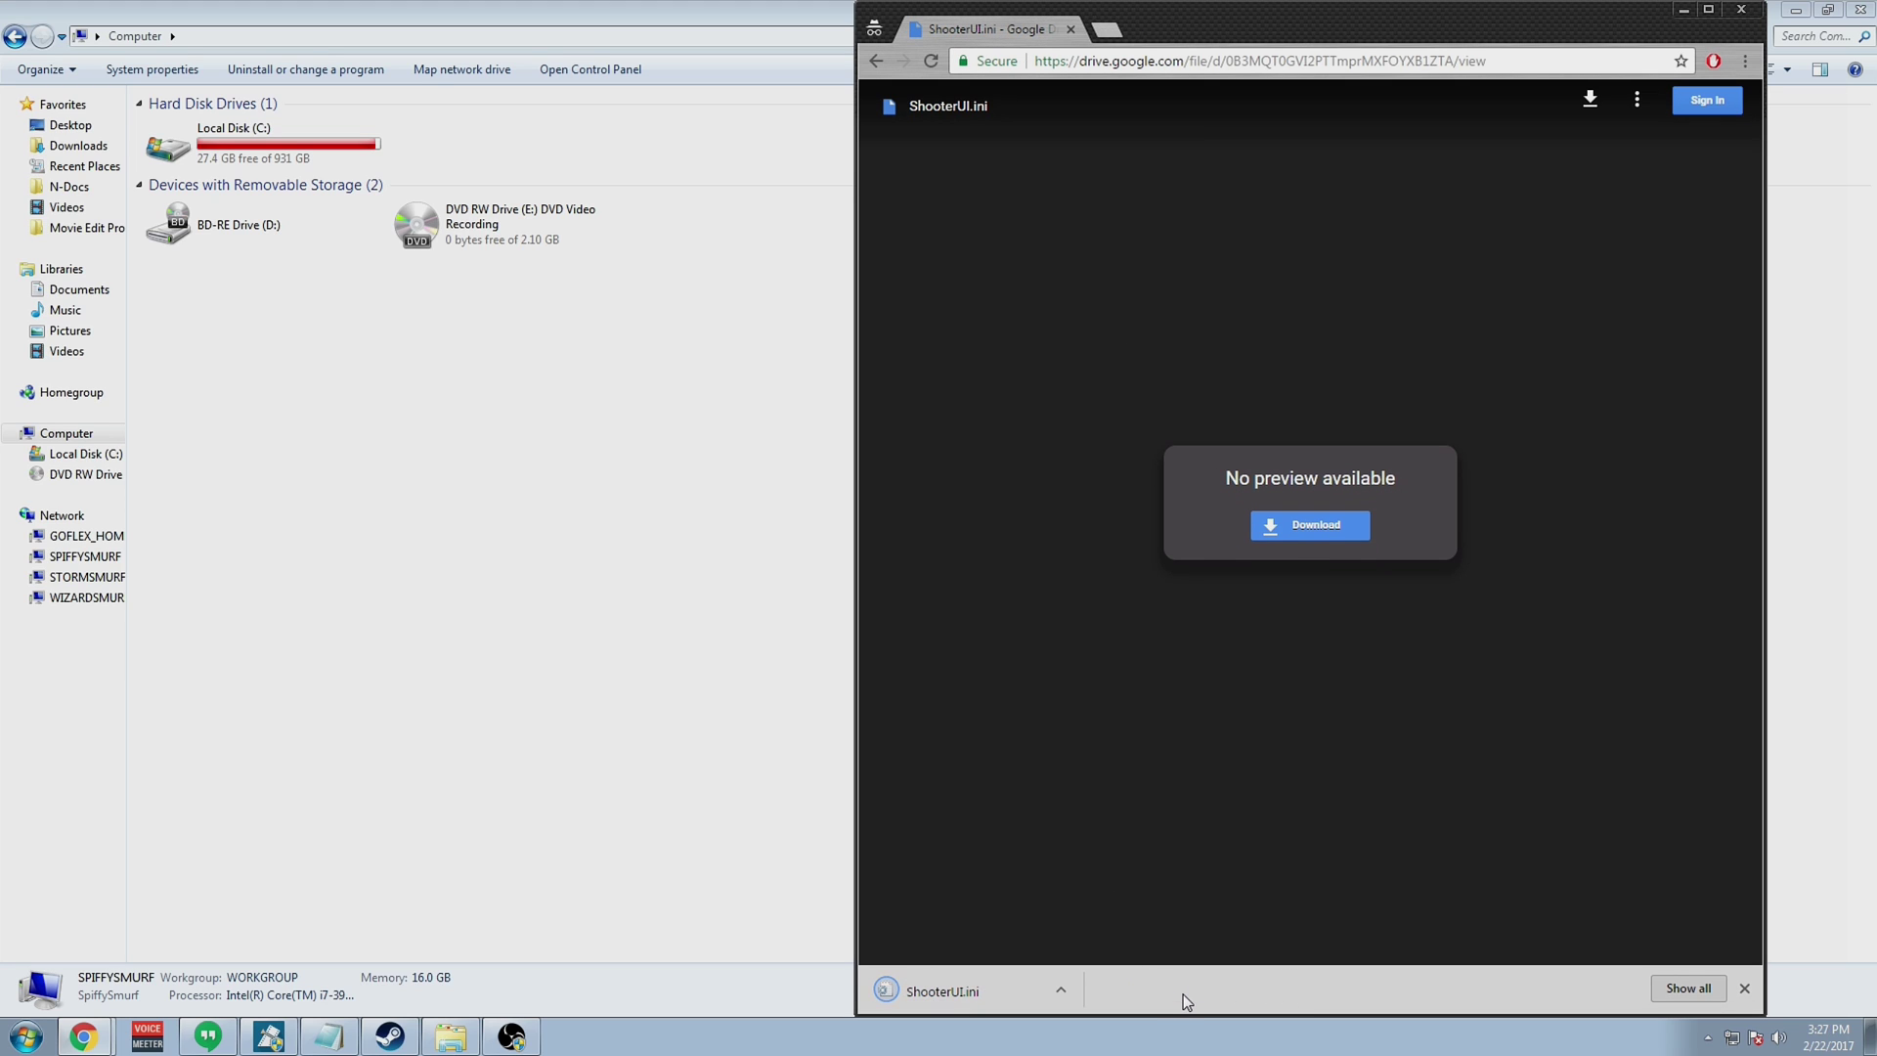
pyautogui.click(1059, 991)
pyautogui.click(1103, 923)
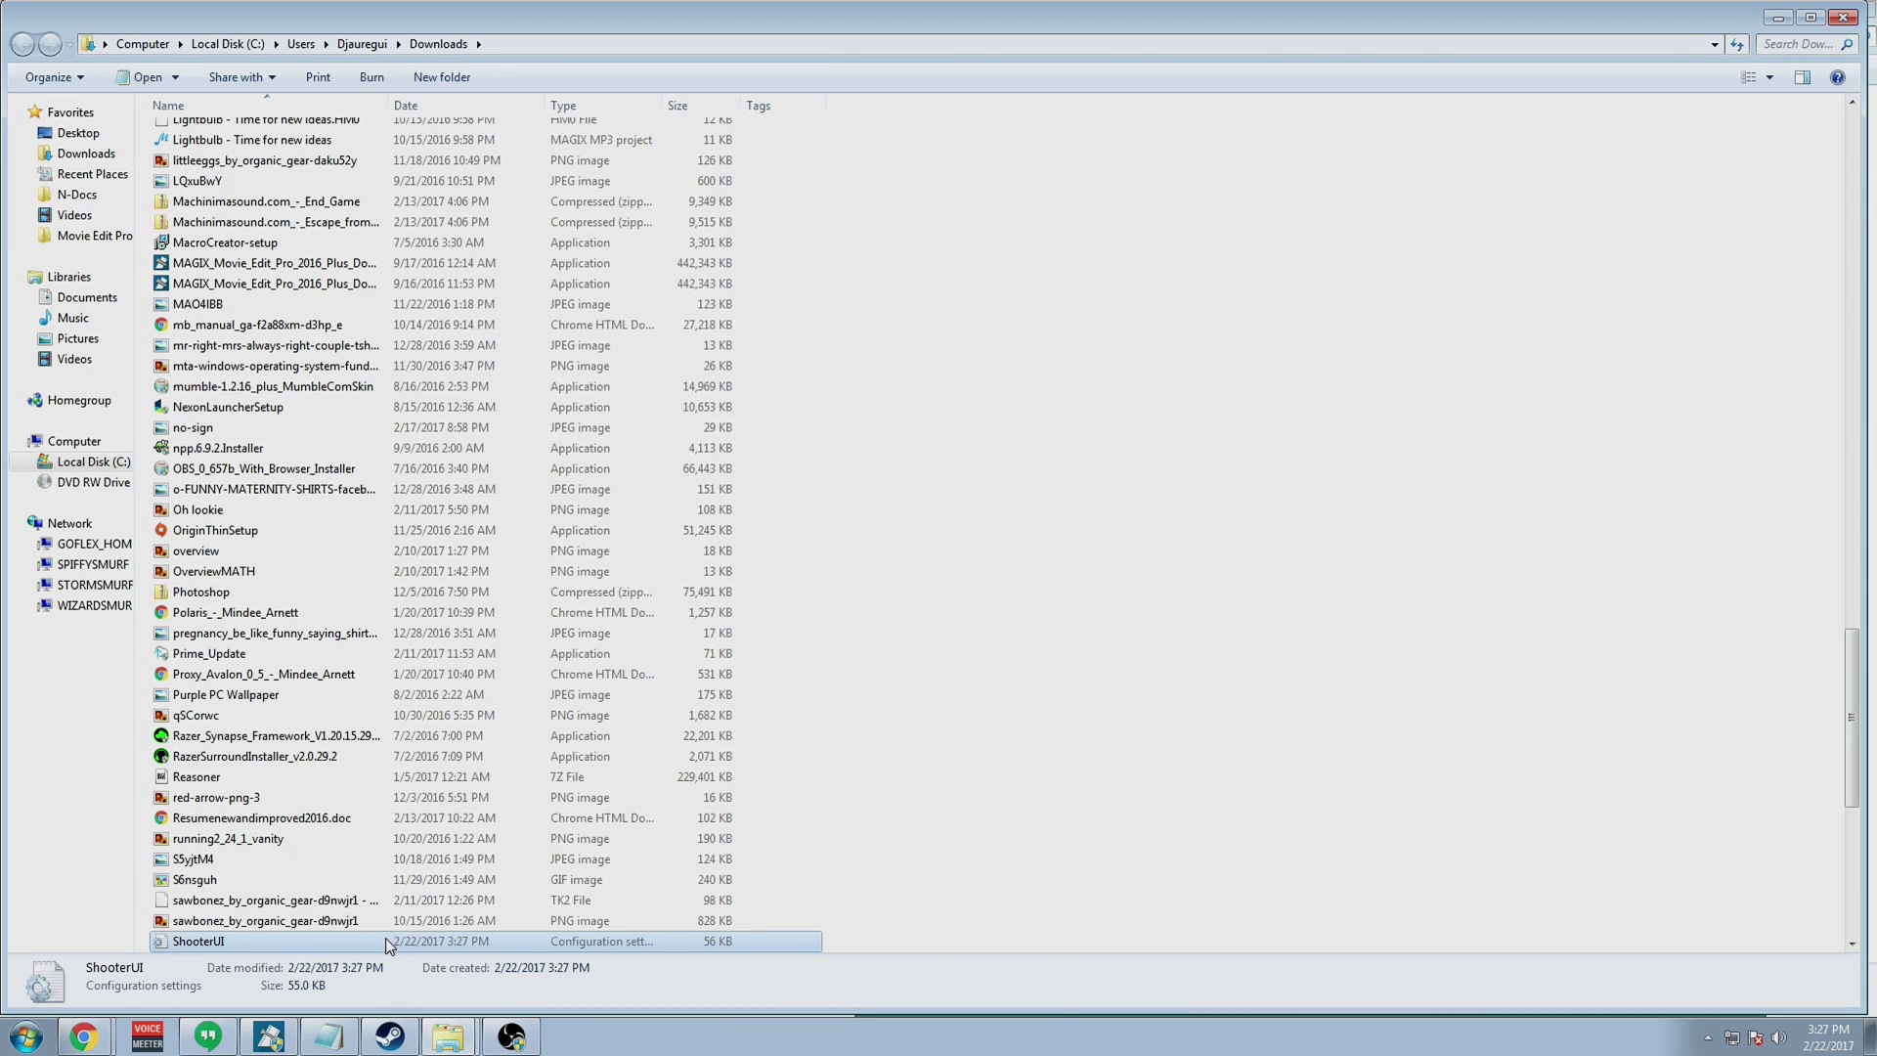
# Copy the downloaded ShooterUI and navigate to Documents > My Games > UnrealEngine3 > ShooterGame > Config.
pyautogui.rightClick(281, 945)
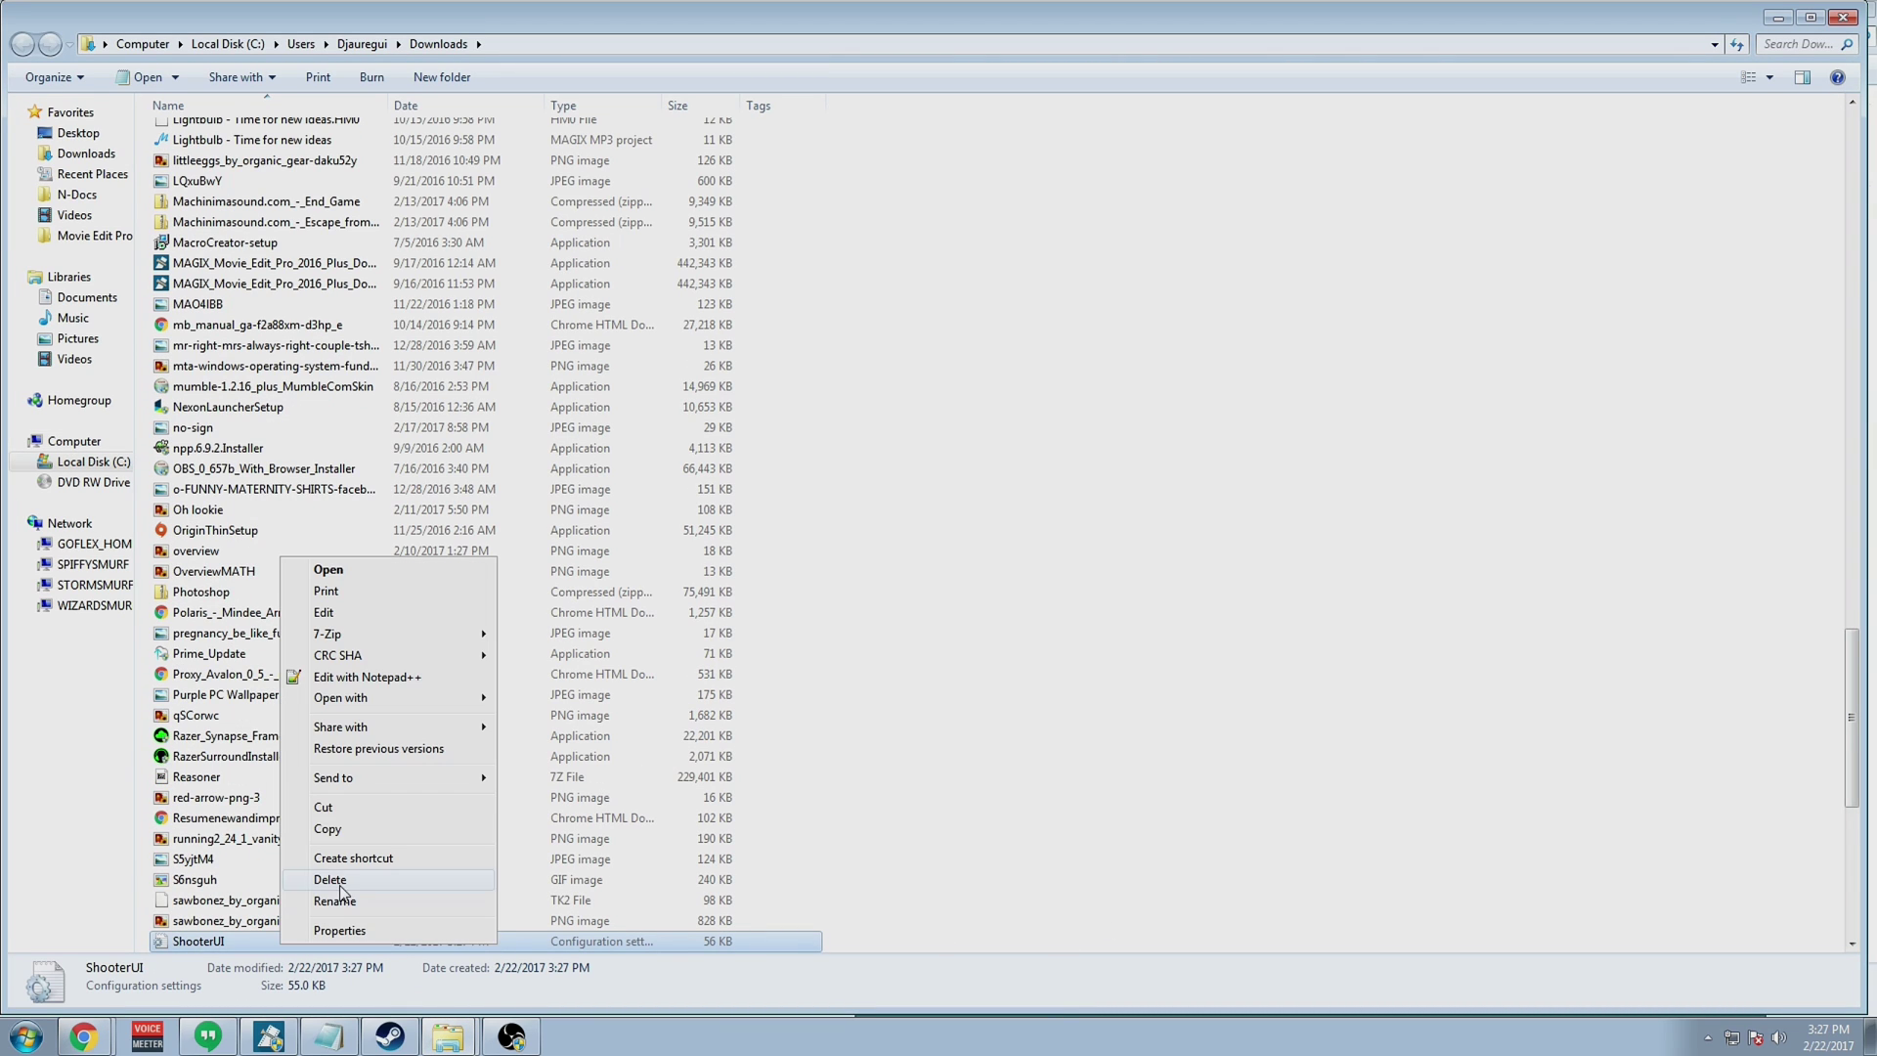
pyautogui.click(354, 836)
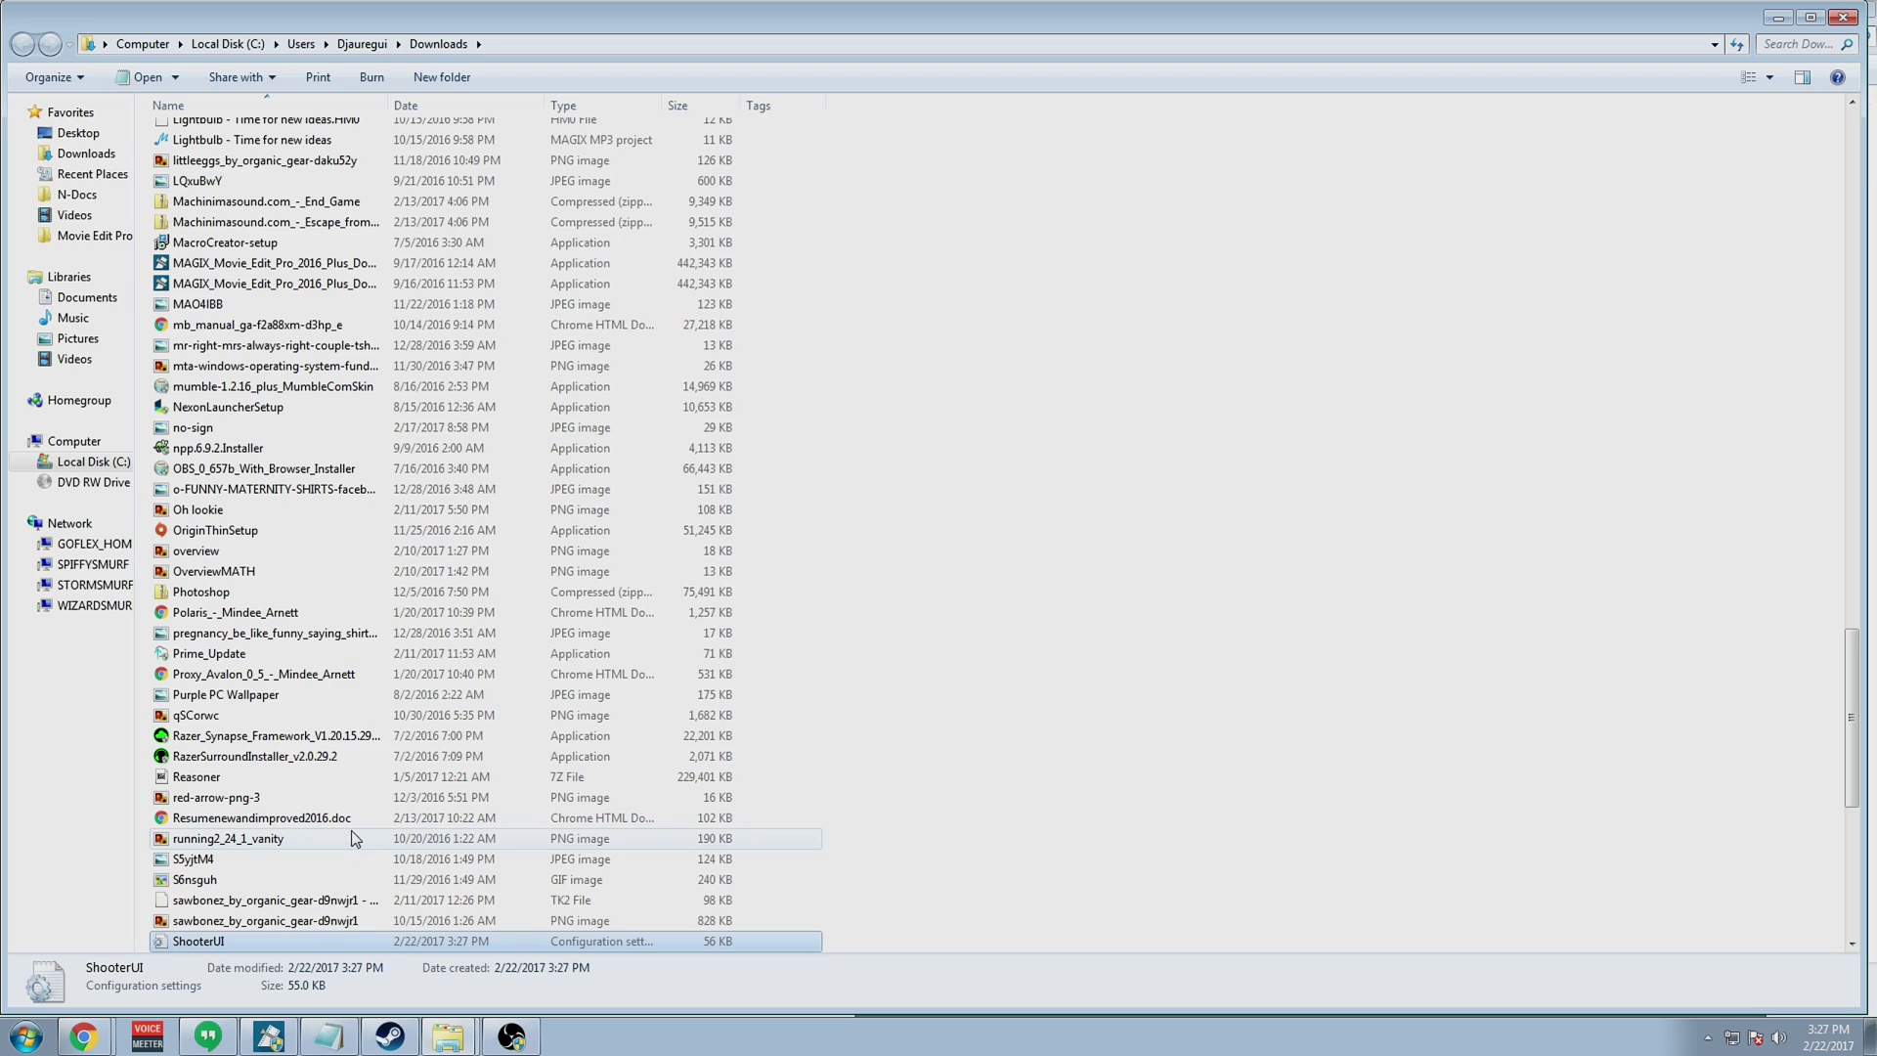
pyautogui.click(448, 1042)
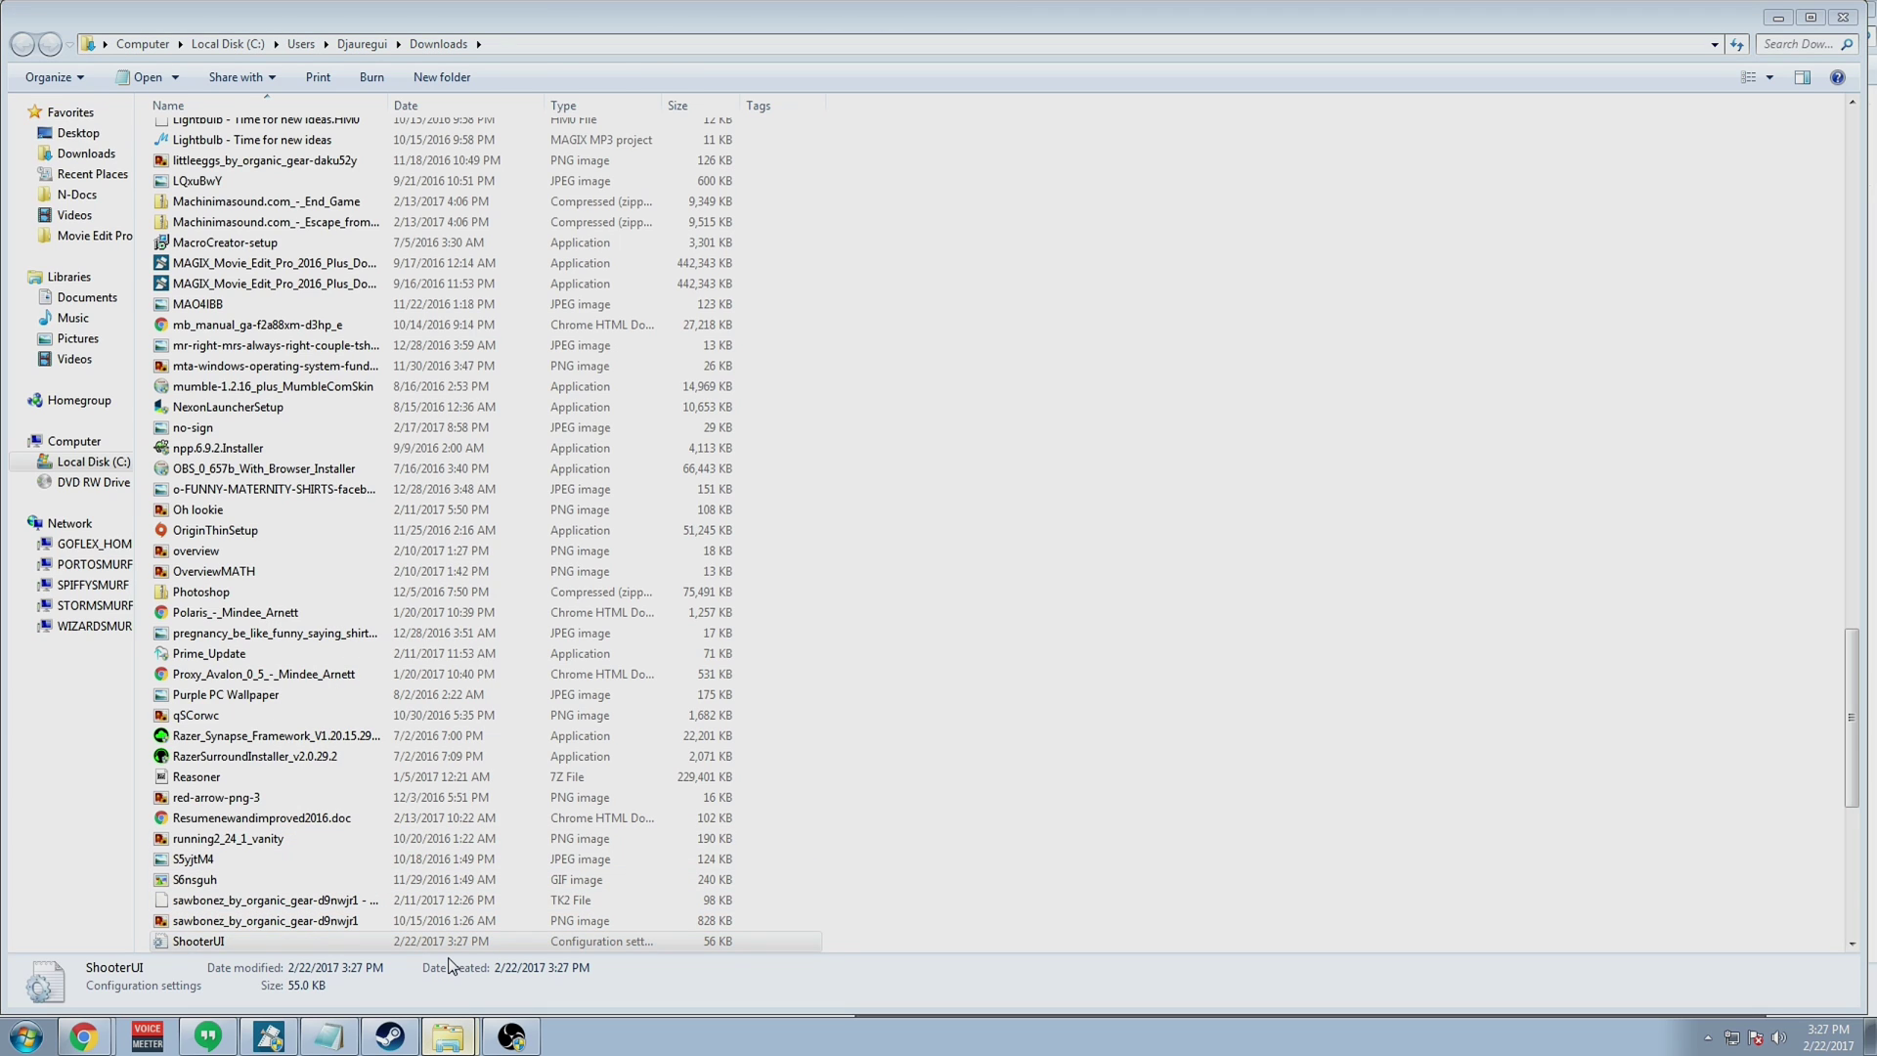
pyautogui.click(77, 286)
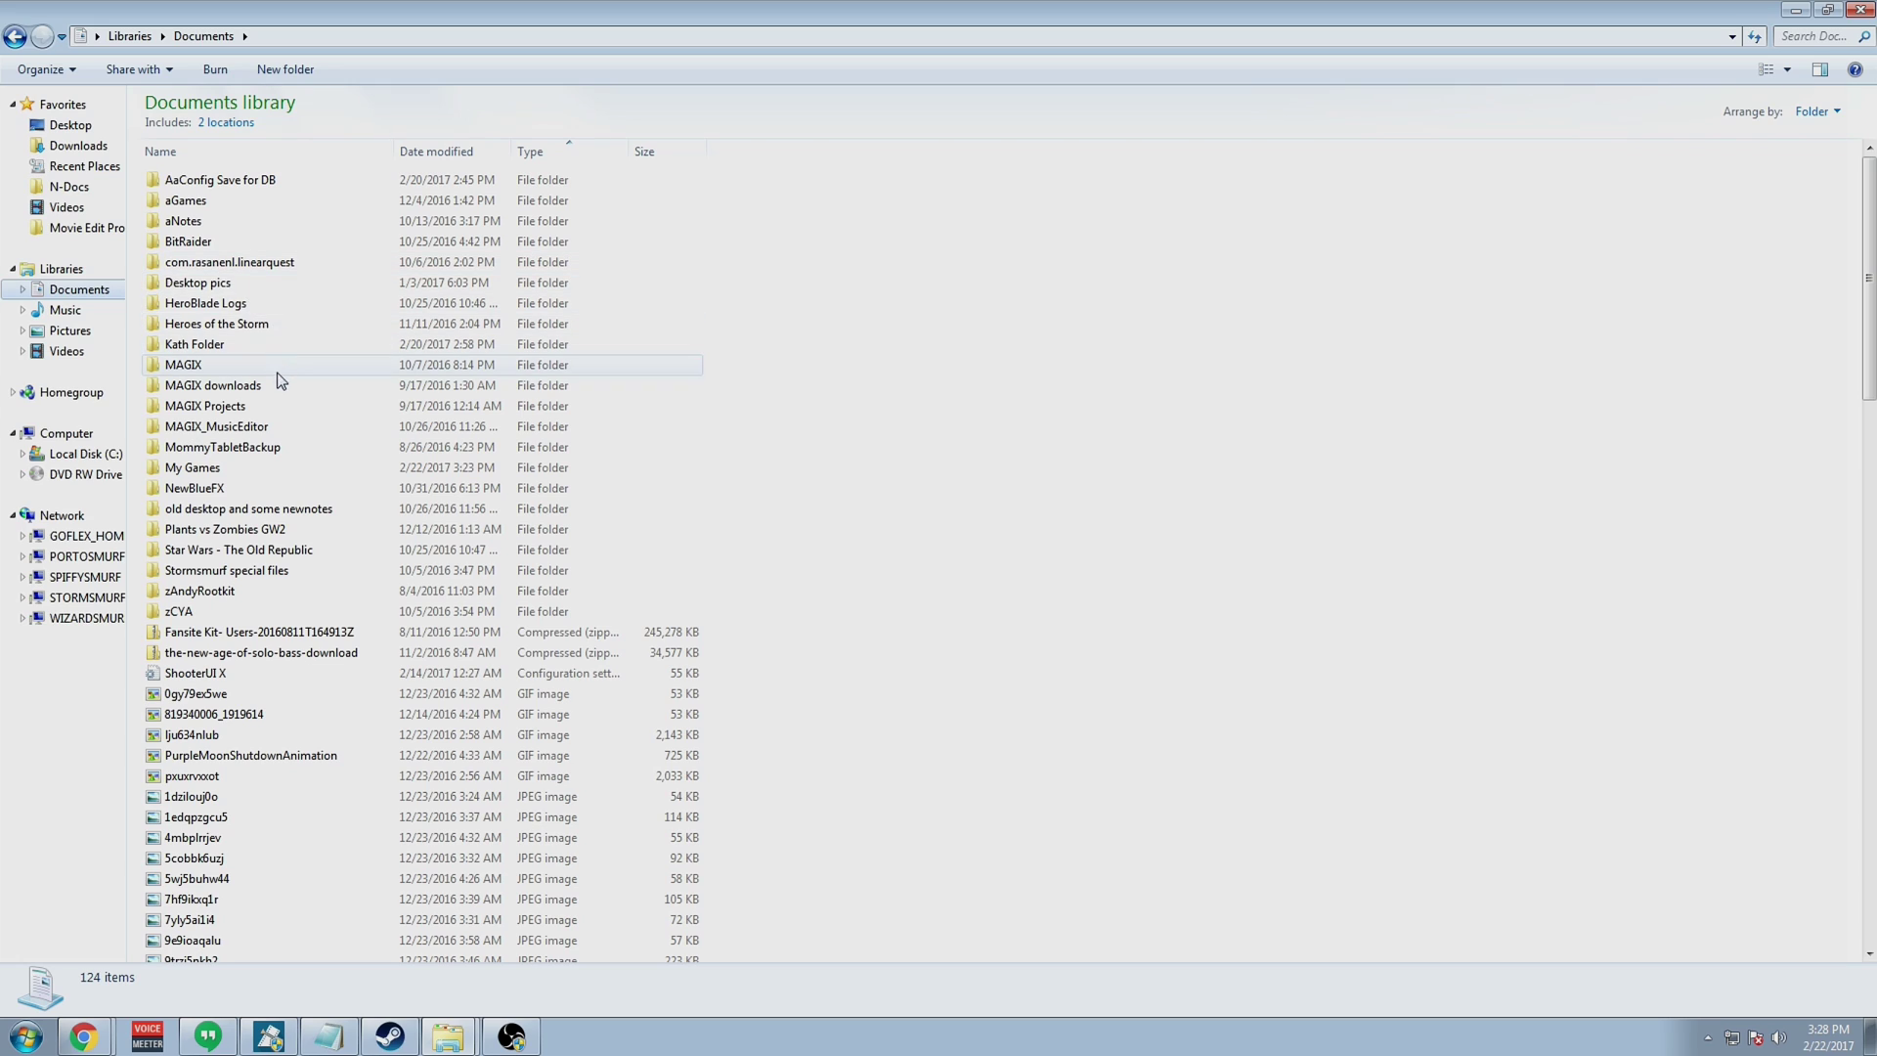
pyautogui.doubleClick(259, 471)
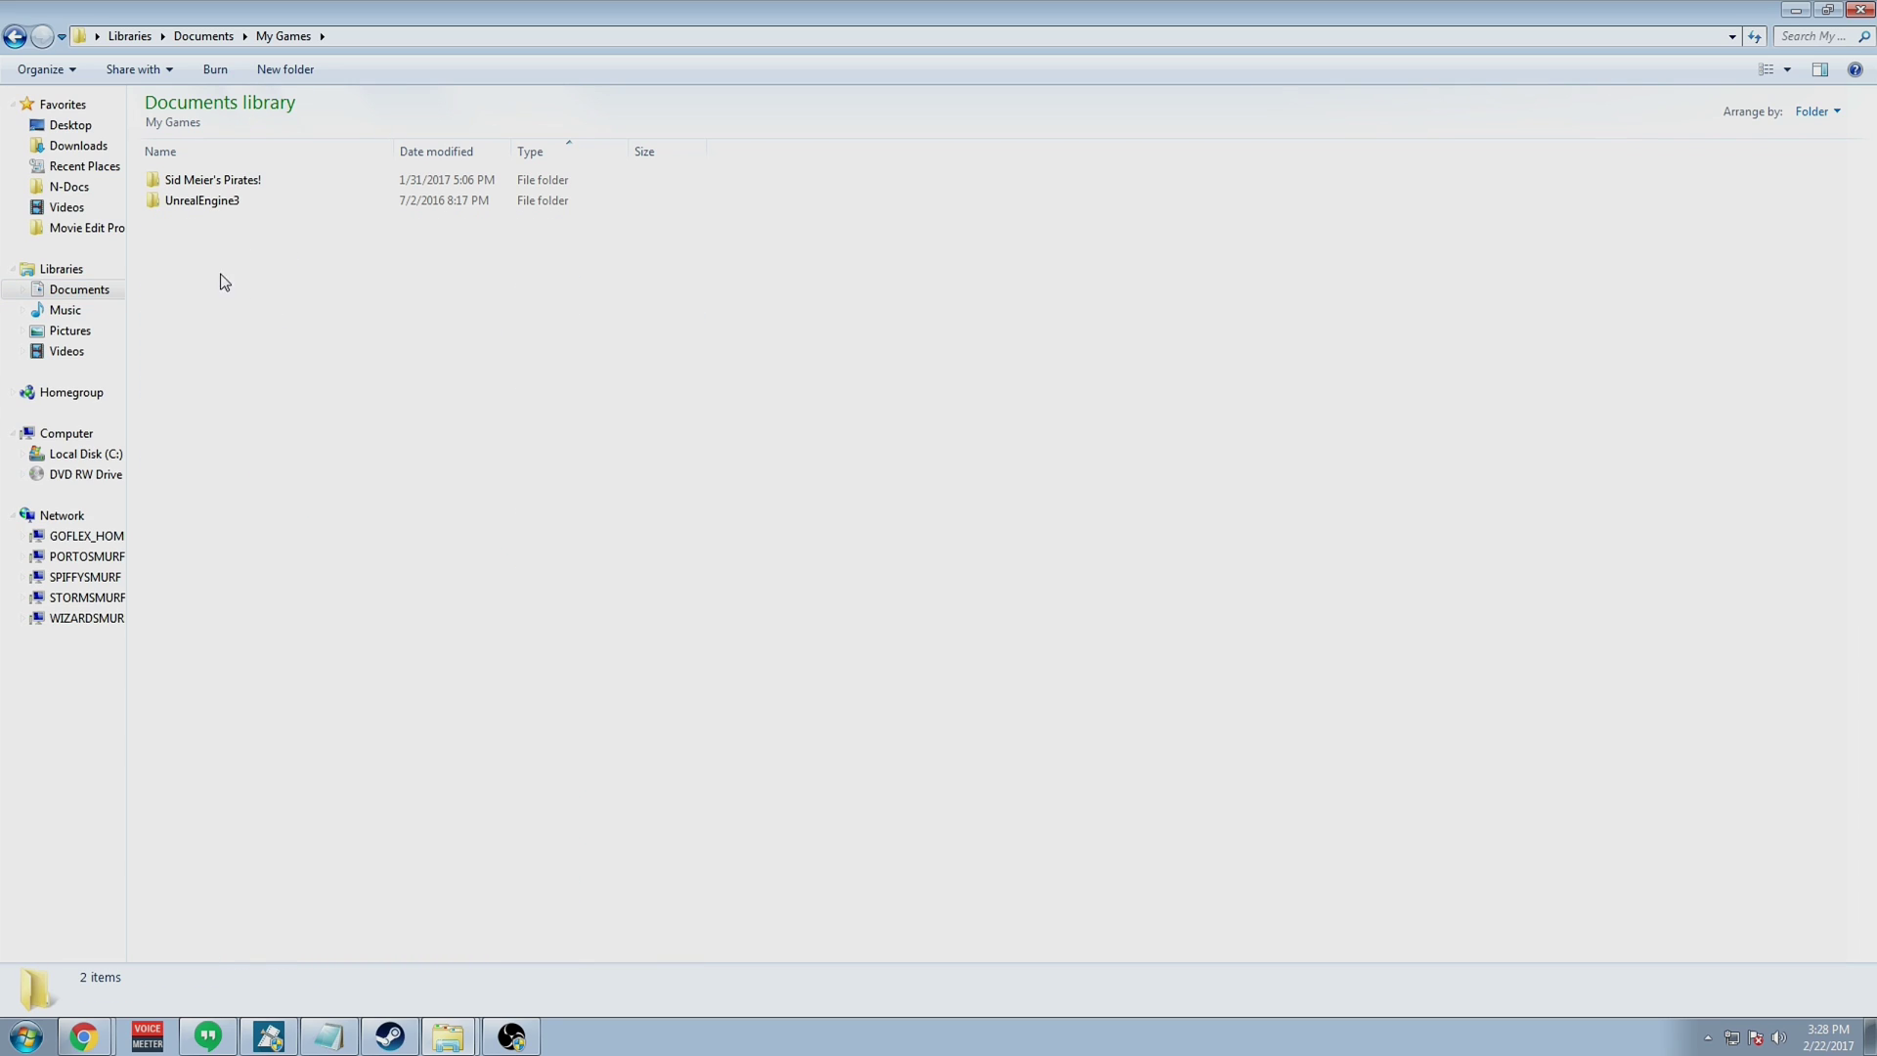
pyautogui.doubleClick(231, 205)
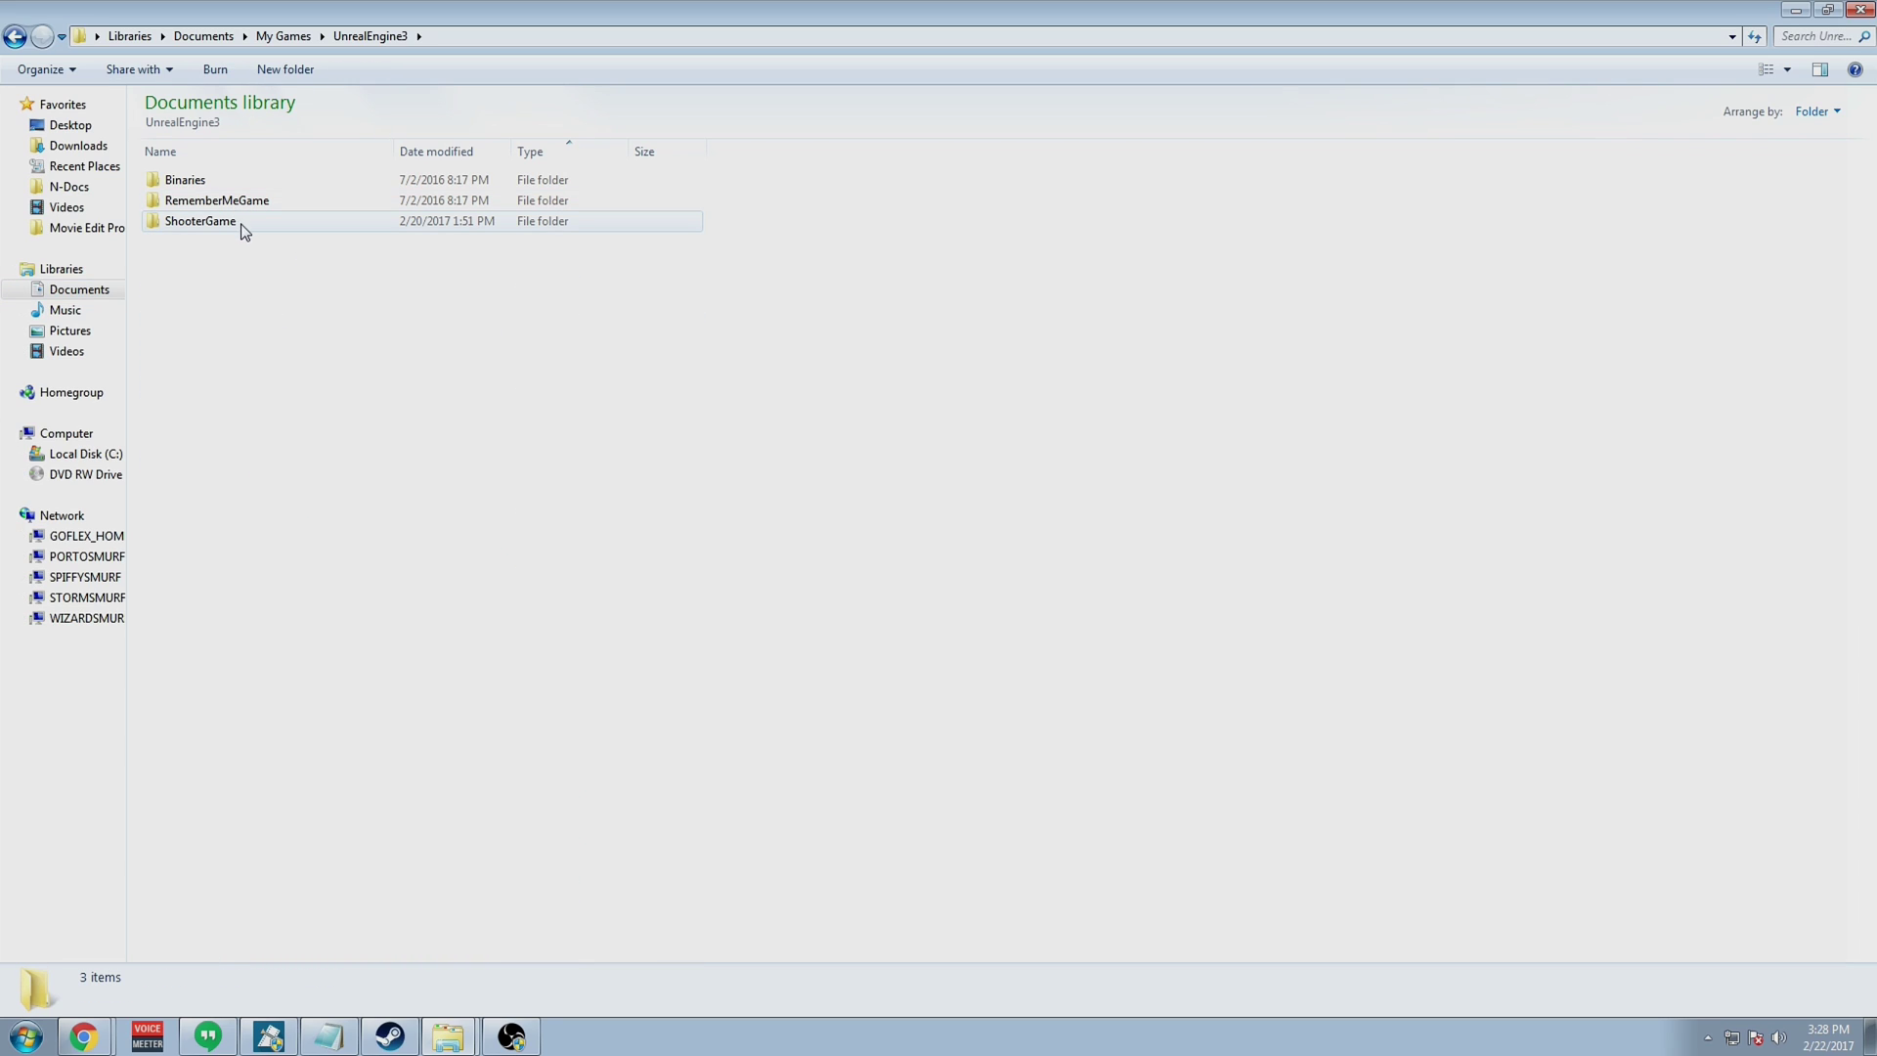
pyautogui.doubleClick(274, 232)
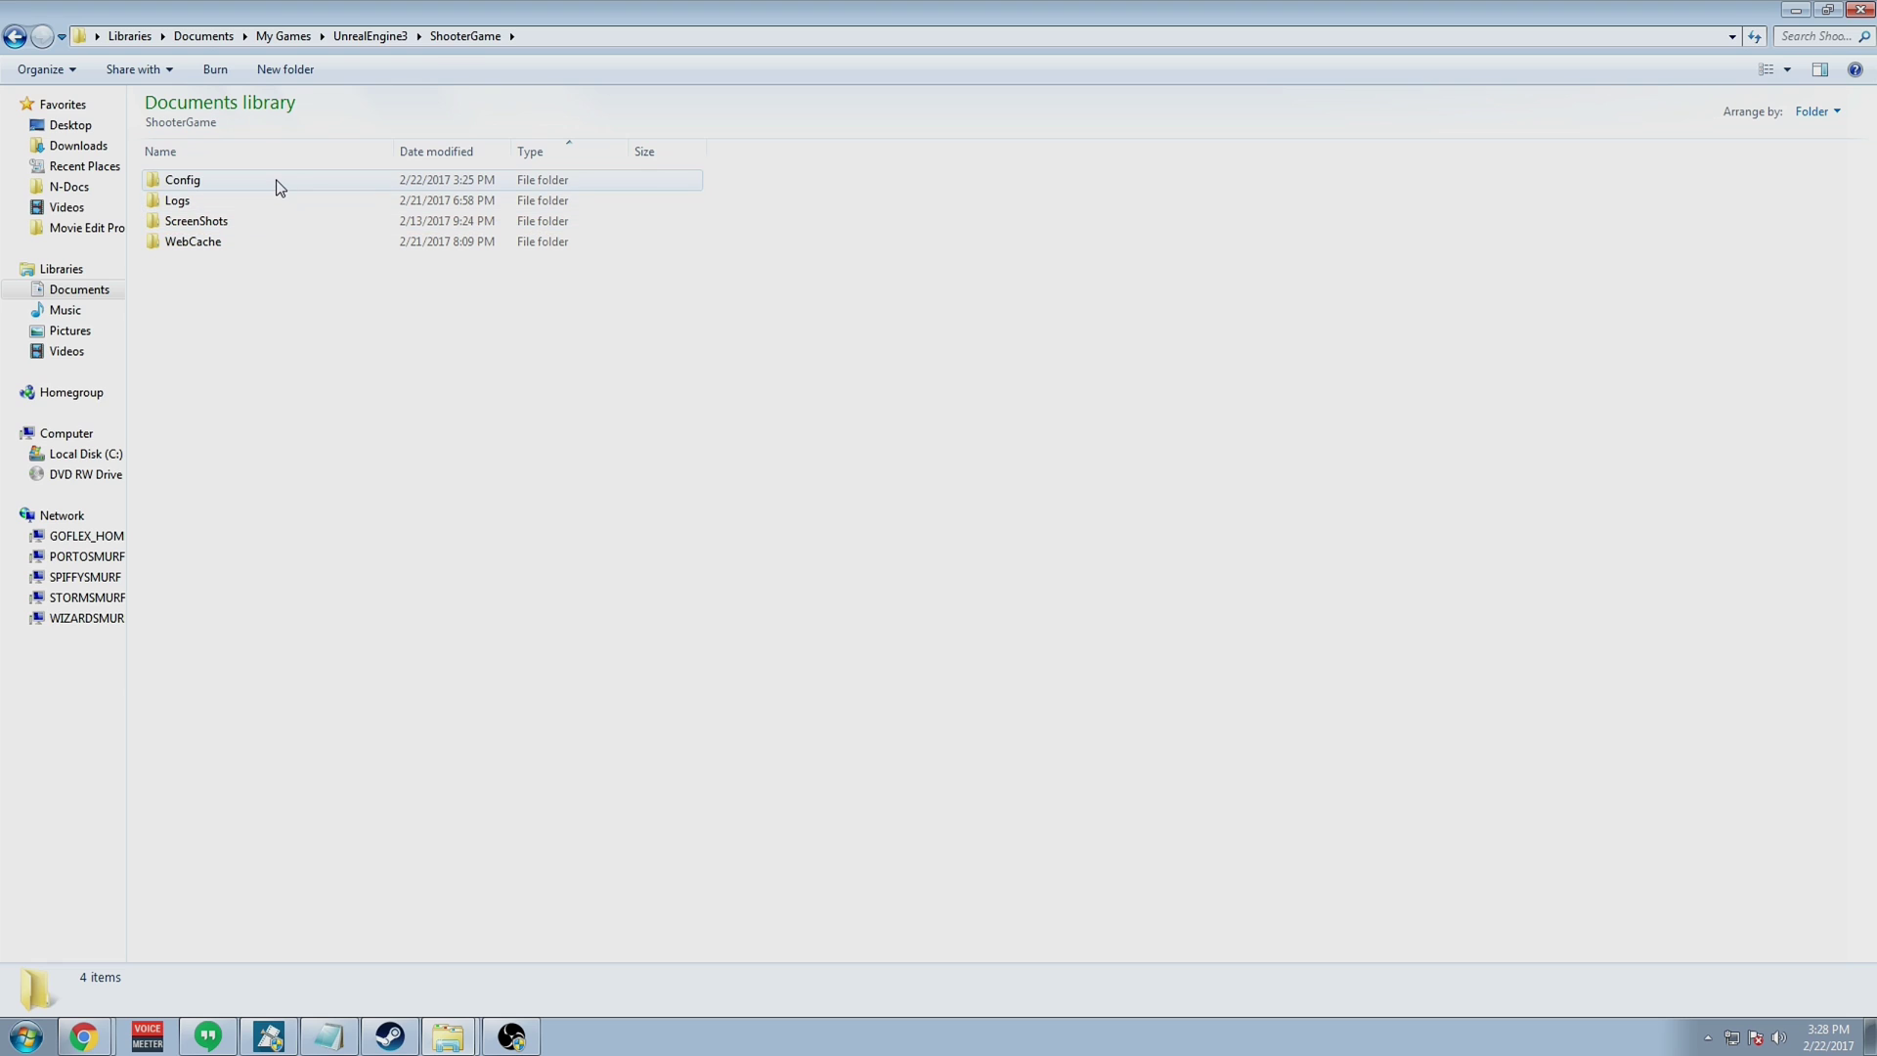
pyautogui.click(281, 188)
pyautogui.doubleClick(281, 188)
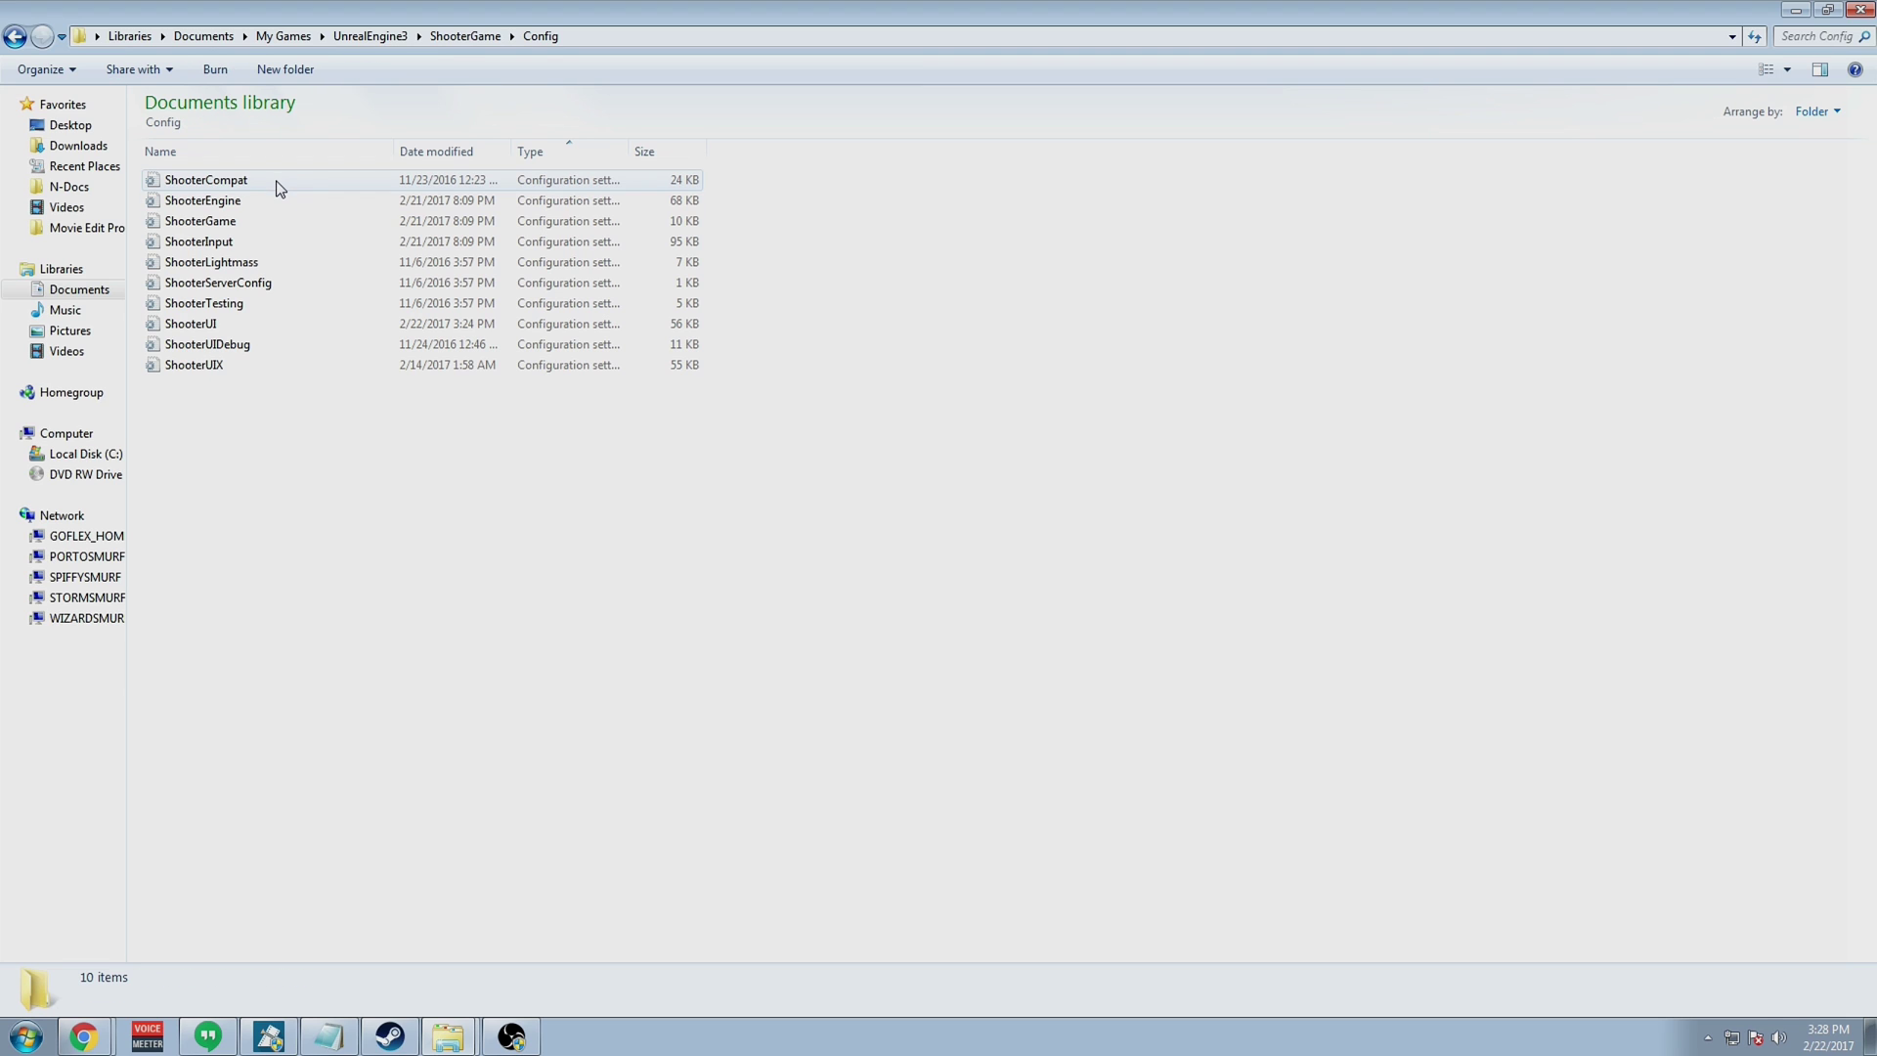
# Permanently delete the old ShooterUI, replace it with the new copy, and make that copy read-only.
pyautogui.click(259, 326)
pyautogui.hotkey('shift', 'Delete')
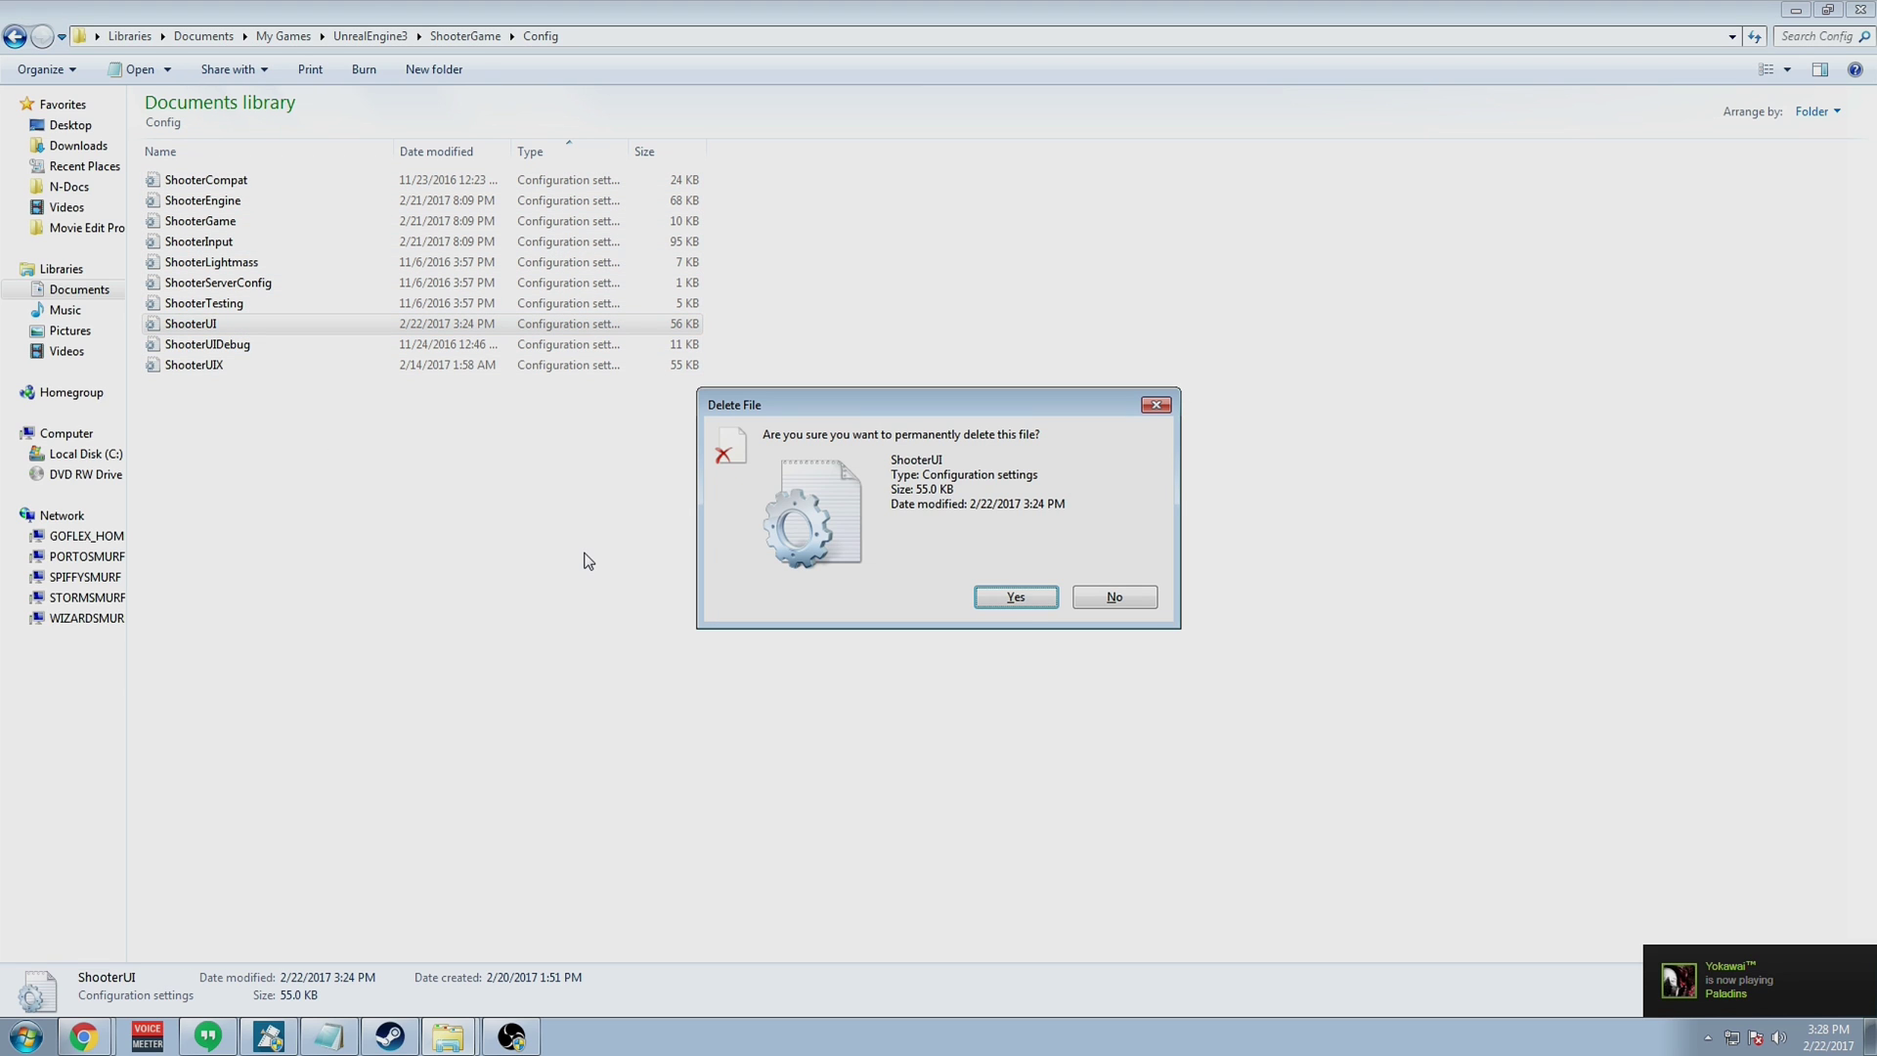
pyautogui.press('Return')
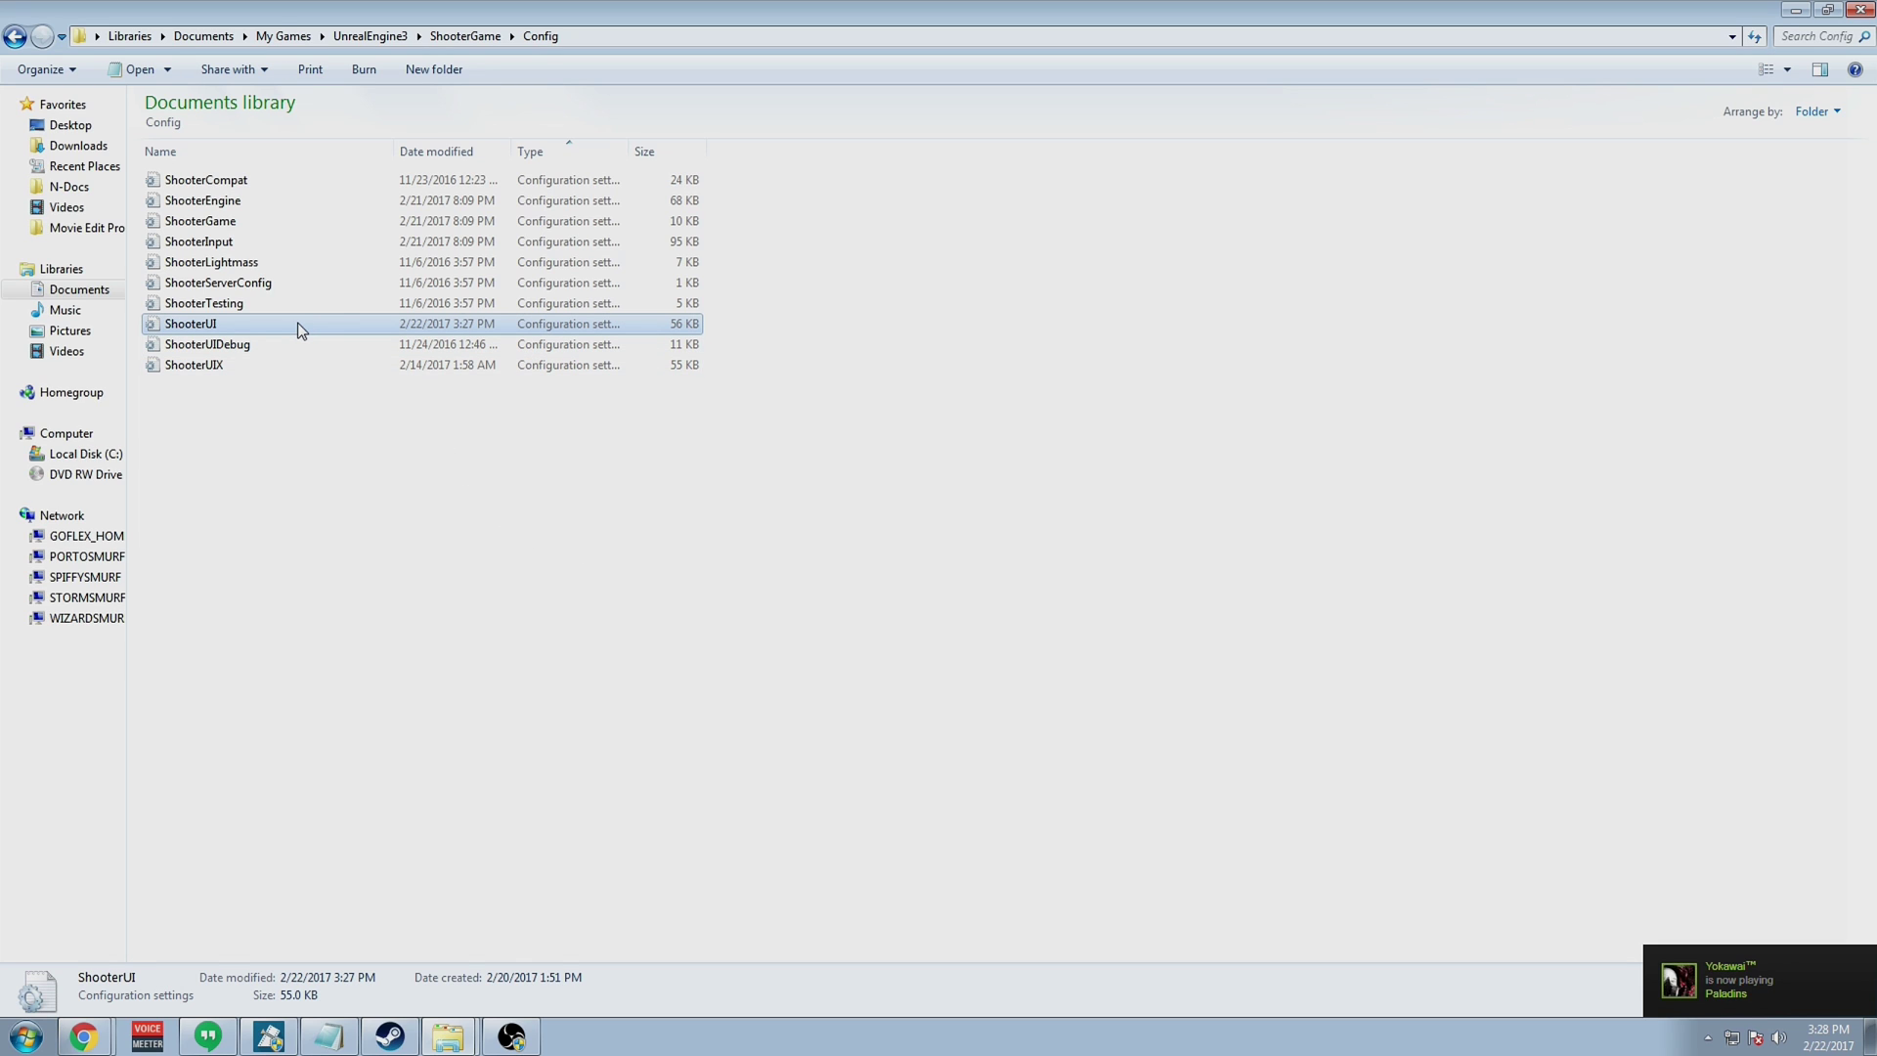
pyautogui.rightClick(299, 329)
pyautogui.click(388, 729)
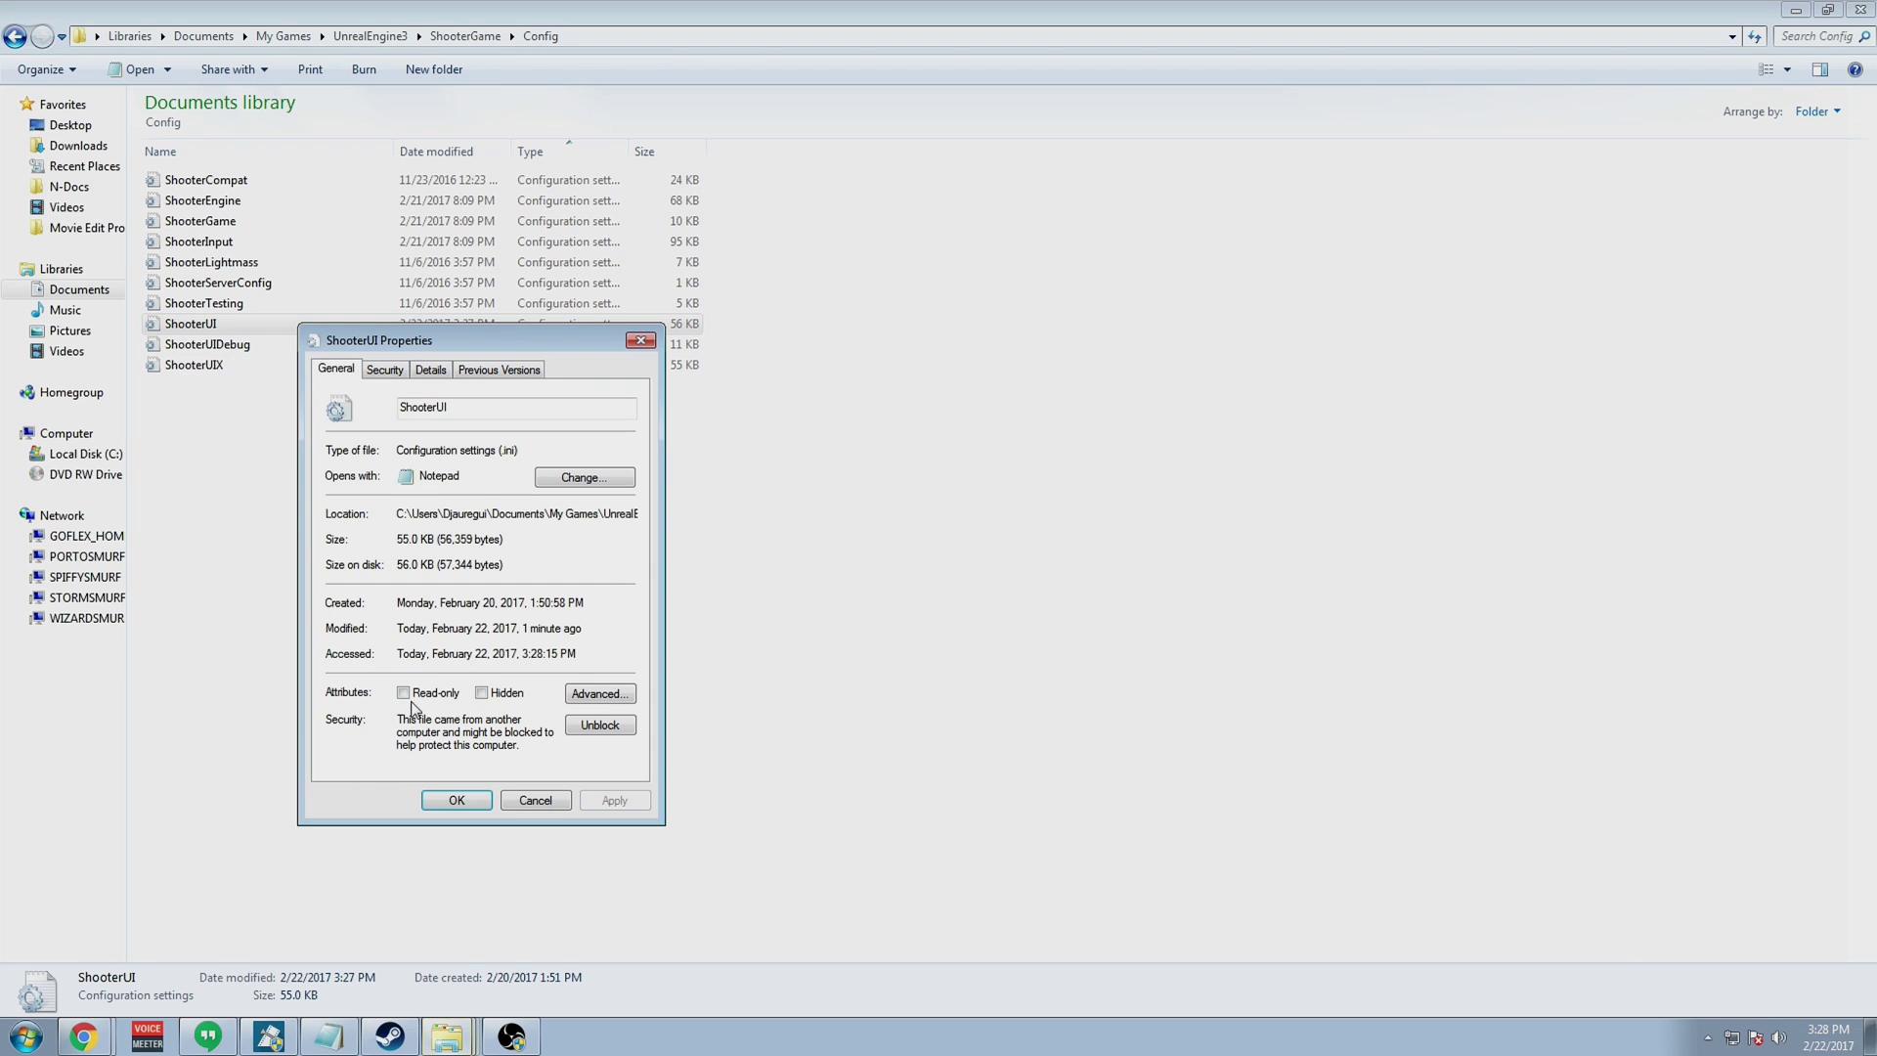
pyautogui.click(403, 693)
pyautogui.click(614, 800)
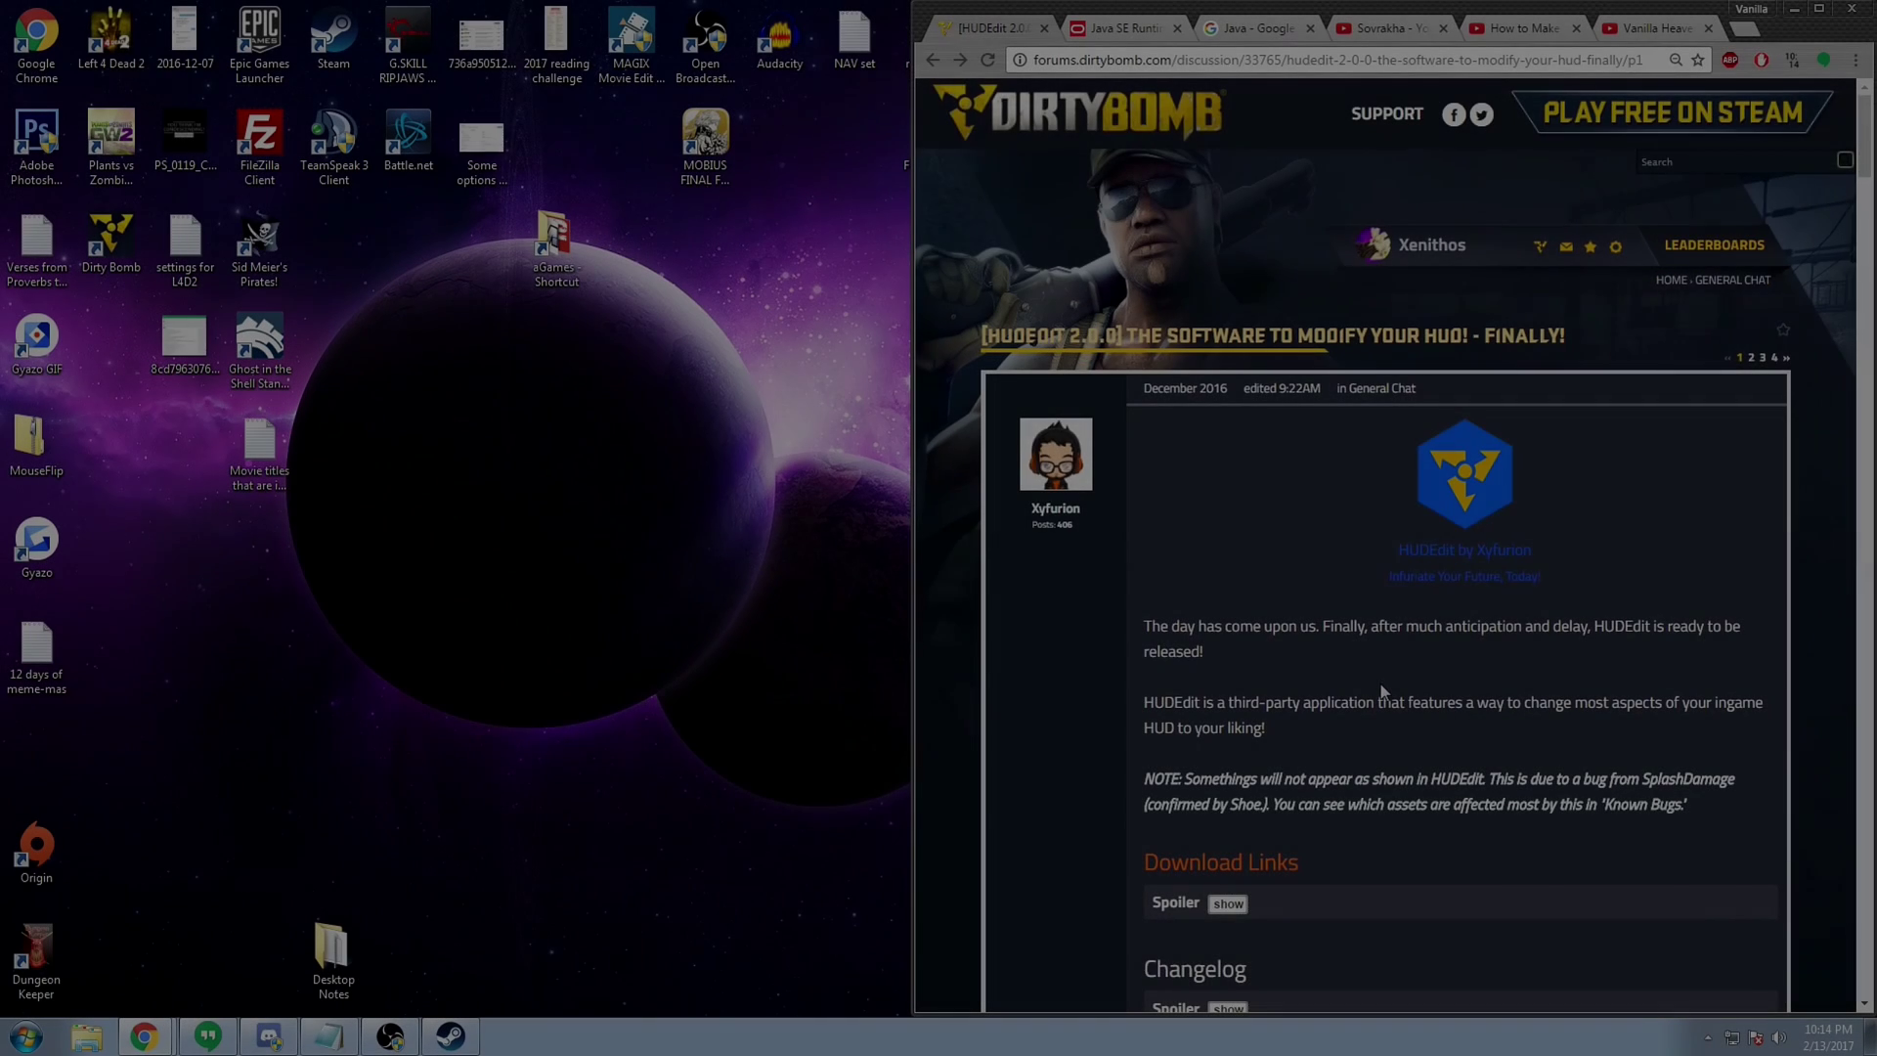
# Scroll down and expand the HUDEdit Download Links spoiler.
pyautogui.scroll(-5, 1380, 683)
pyautogui.scroll(-1, 1378, 692)
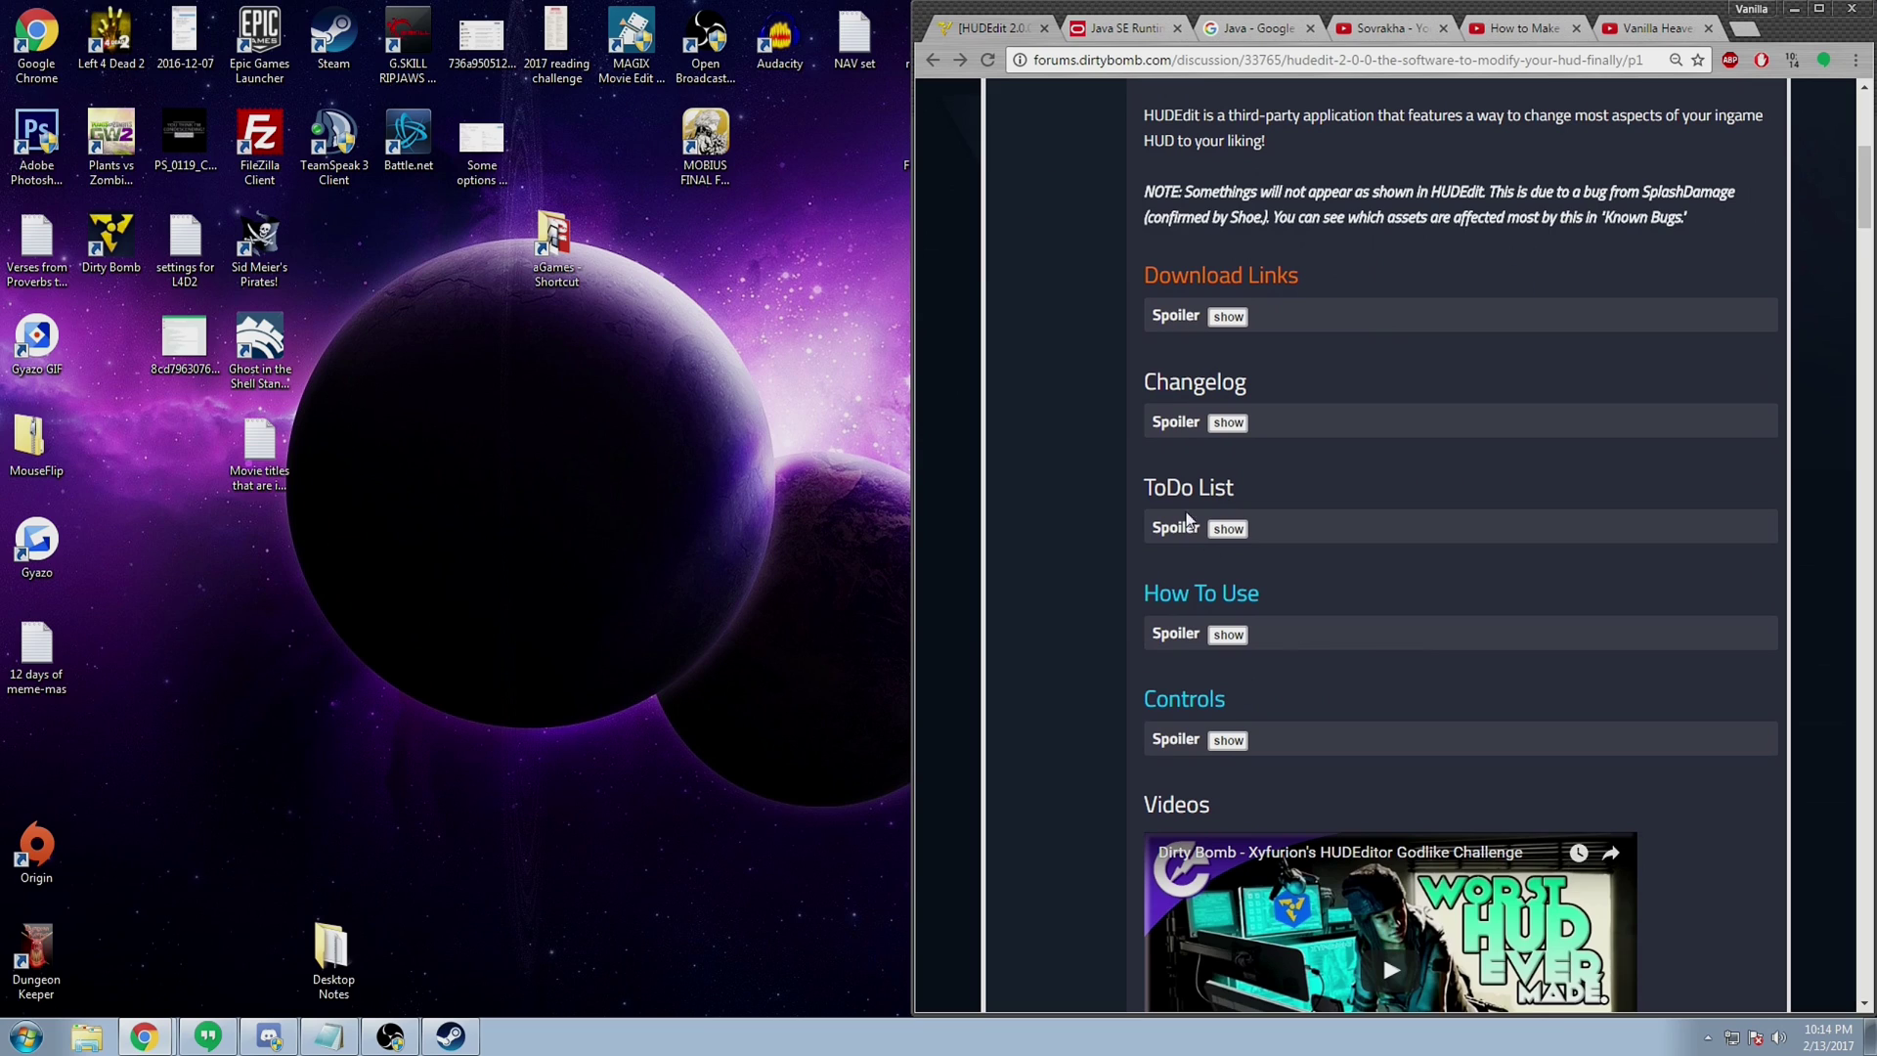
pyautogui.click(1224, 319)
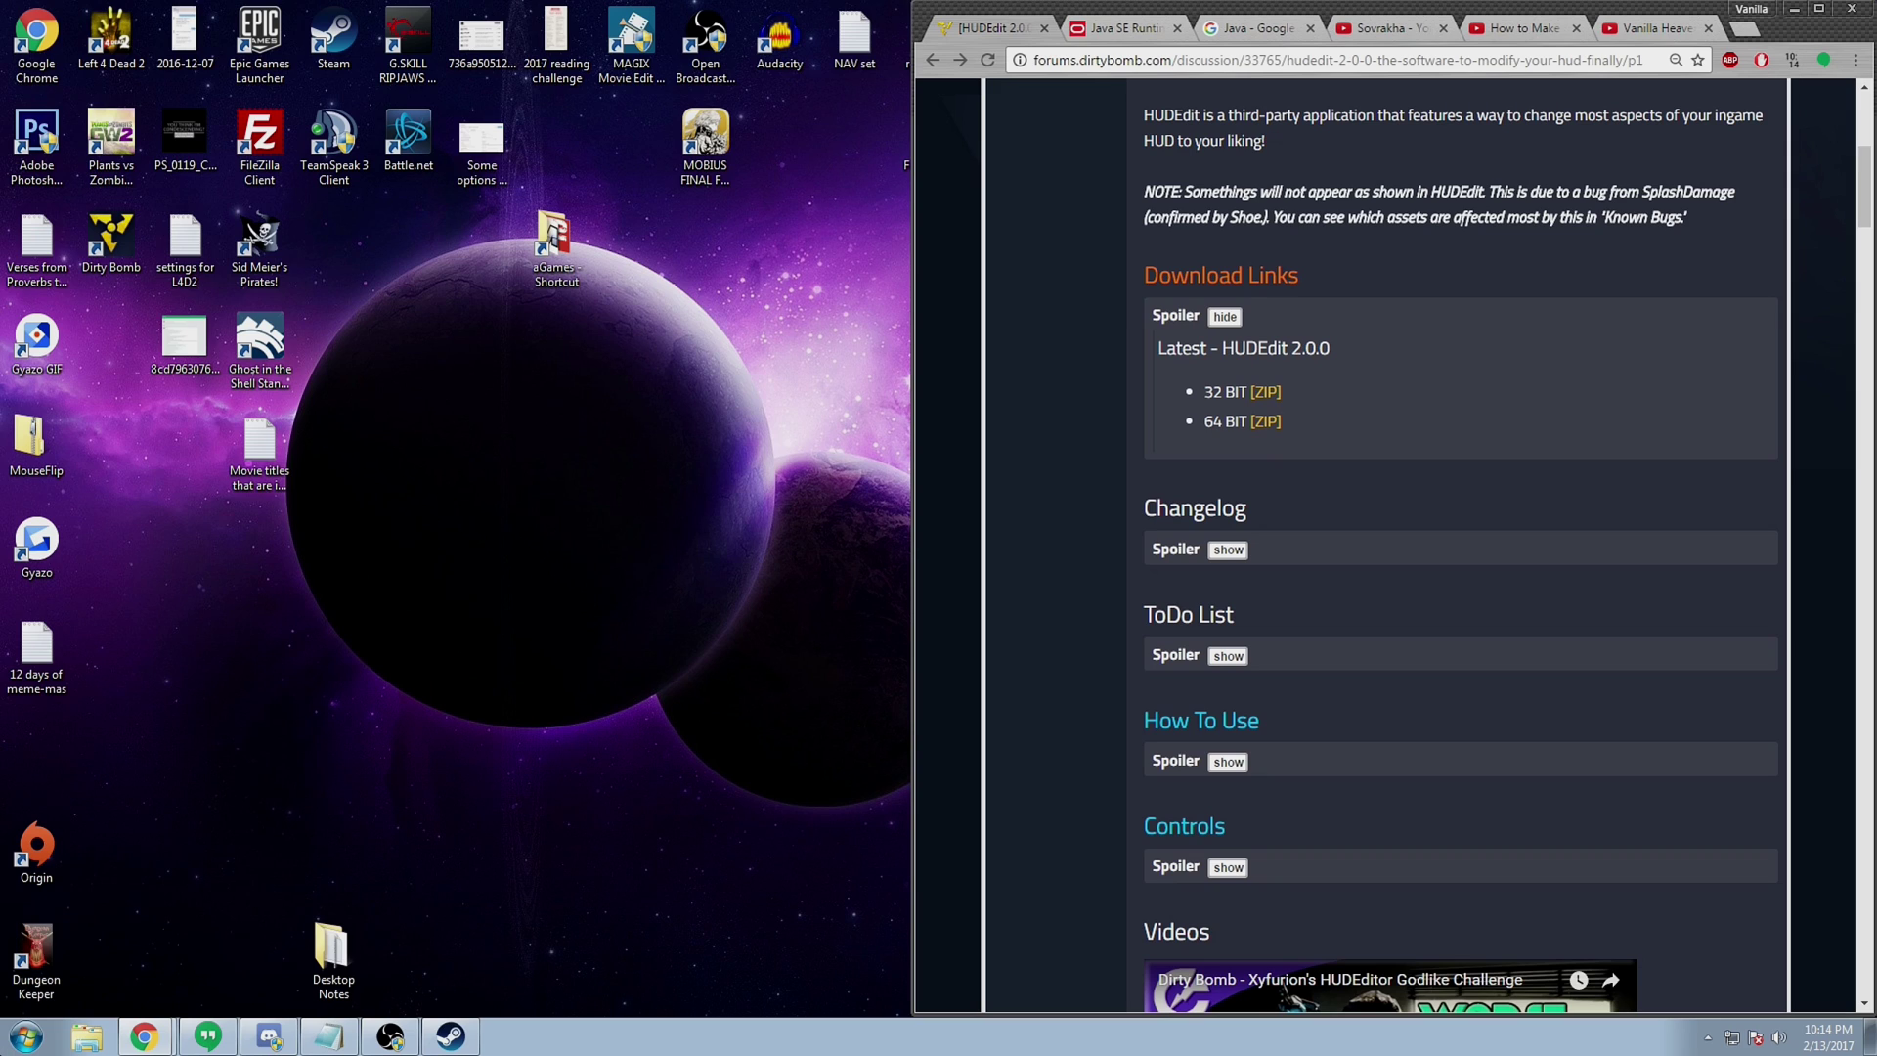
# Check Computer's system properties to confirm 64-bit Windows 7, then close the System window.
pyautogui.press('super')
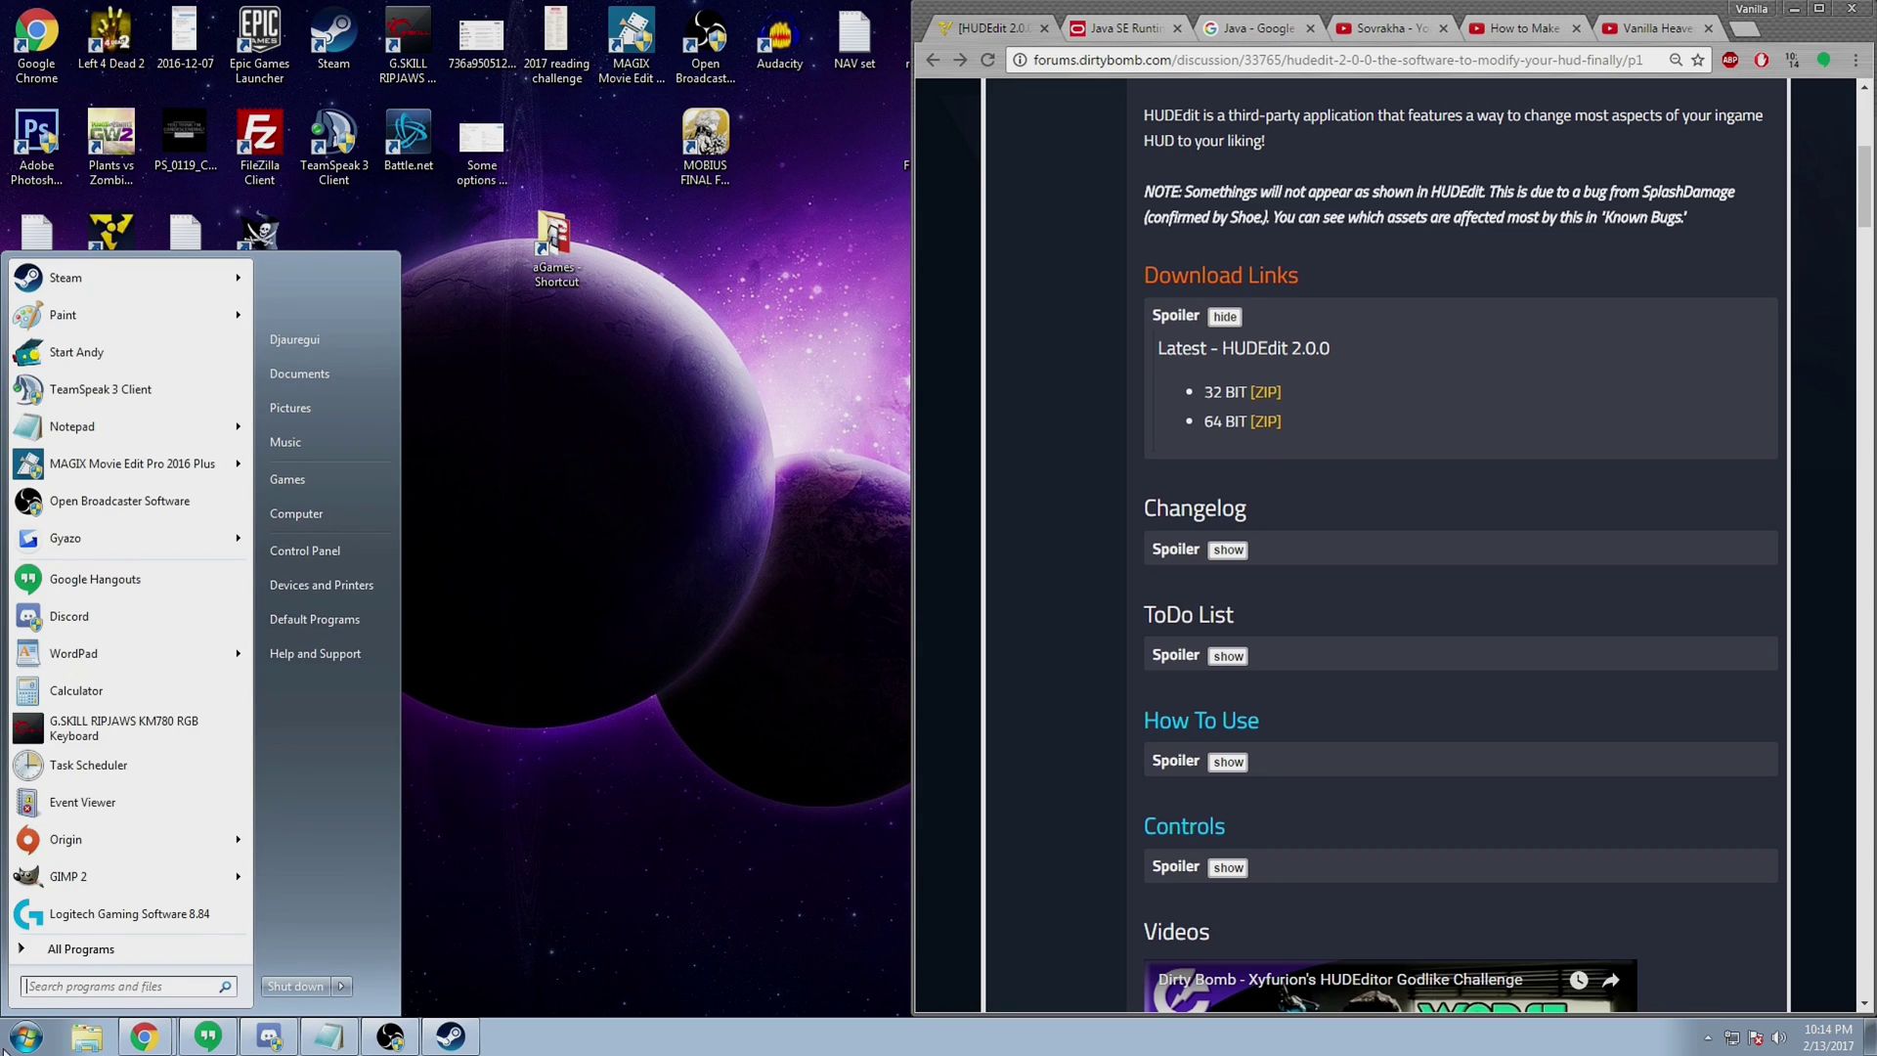
pyautogui.click(306, 515)
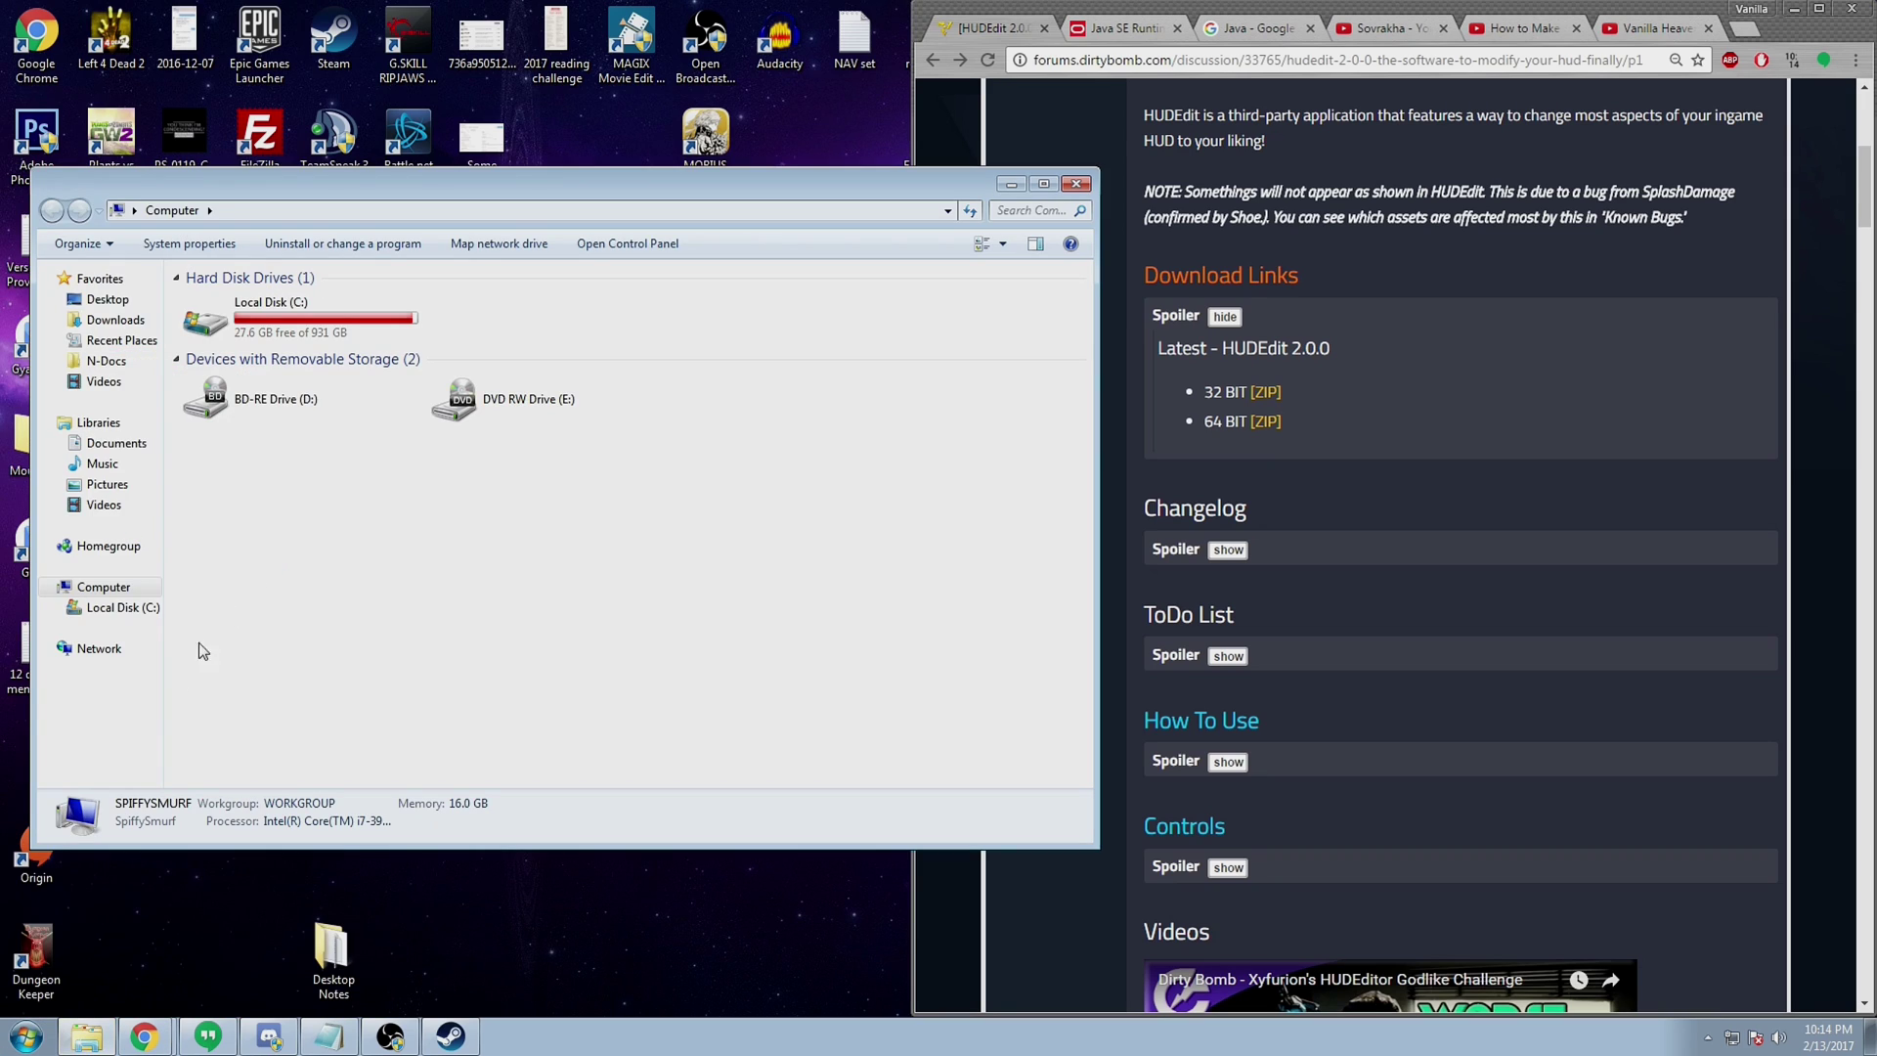
pyautogui.press('super')
pyautogui.rightClick(317, 510)
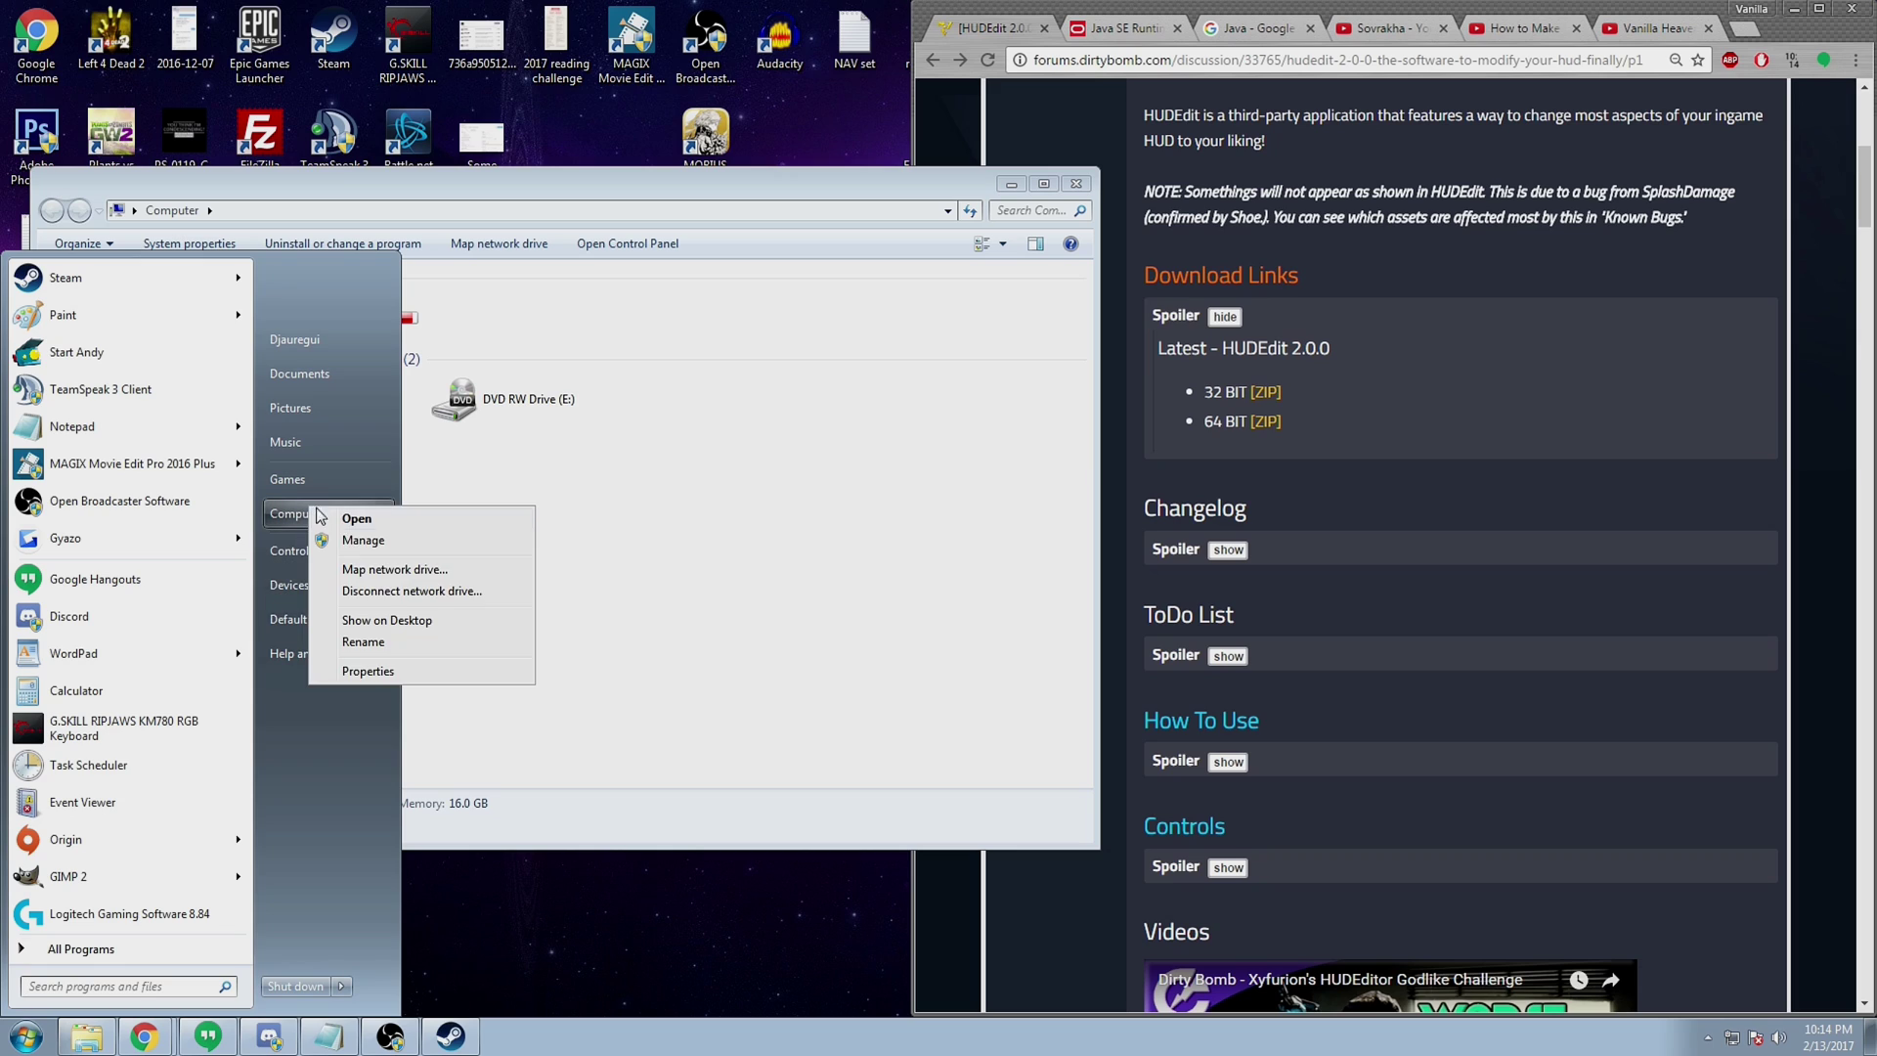
pyautogui.click(398, 681)
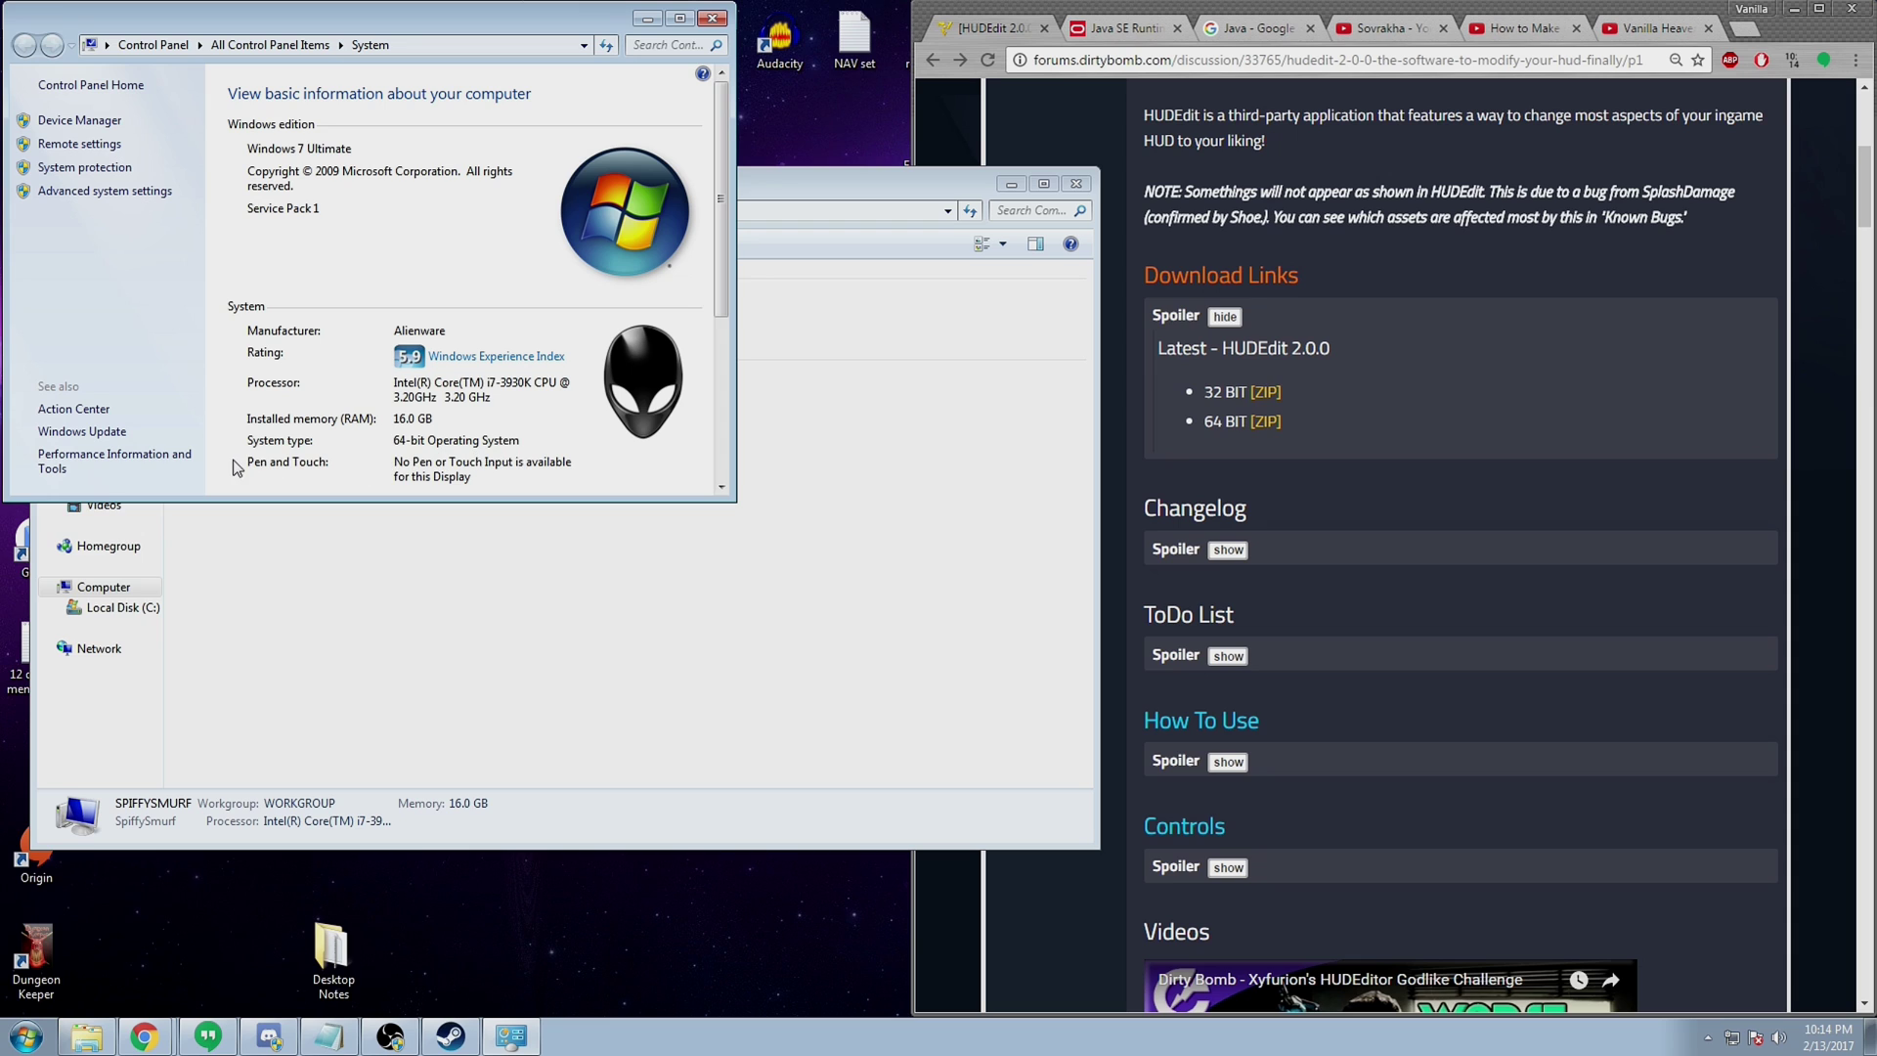
pyautogui.click(713, 17)
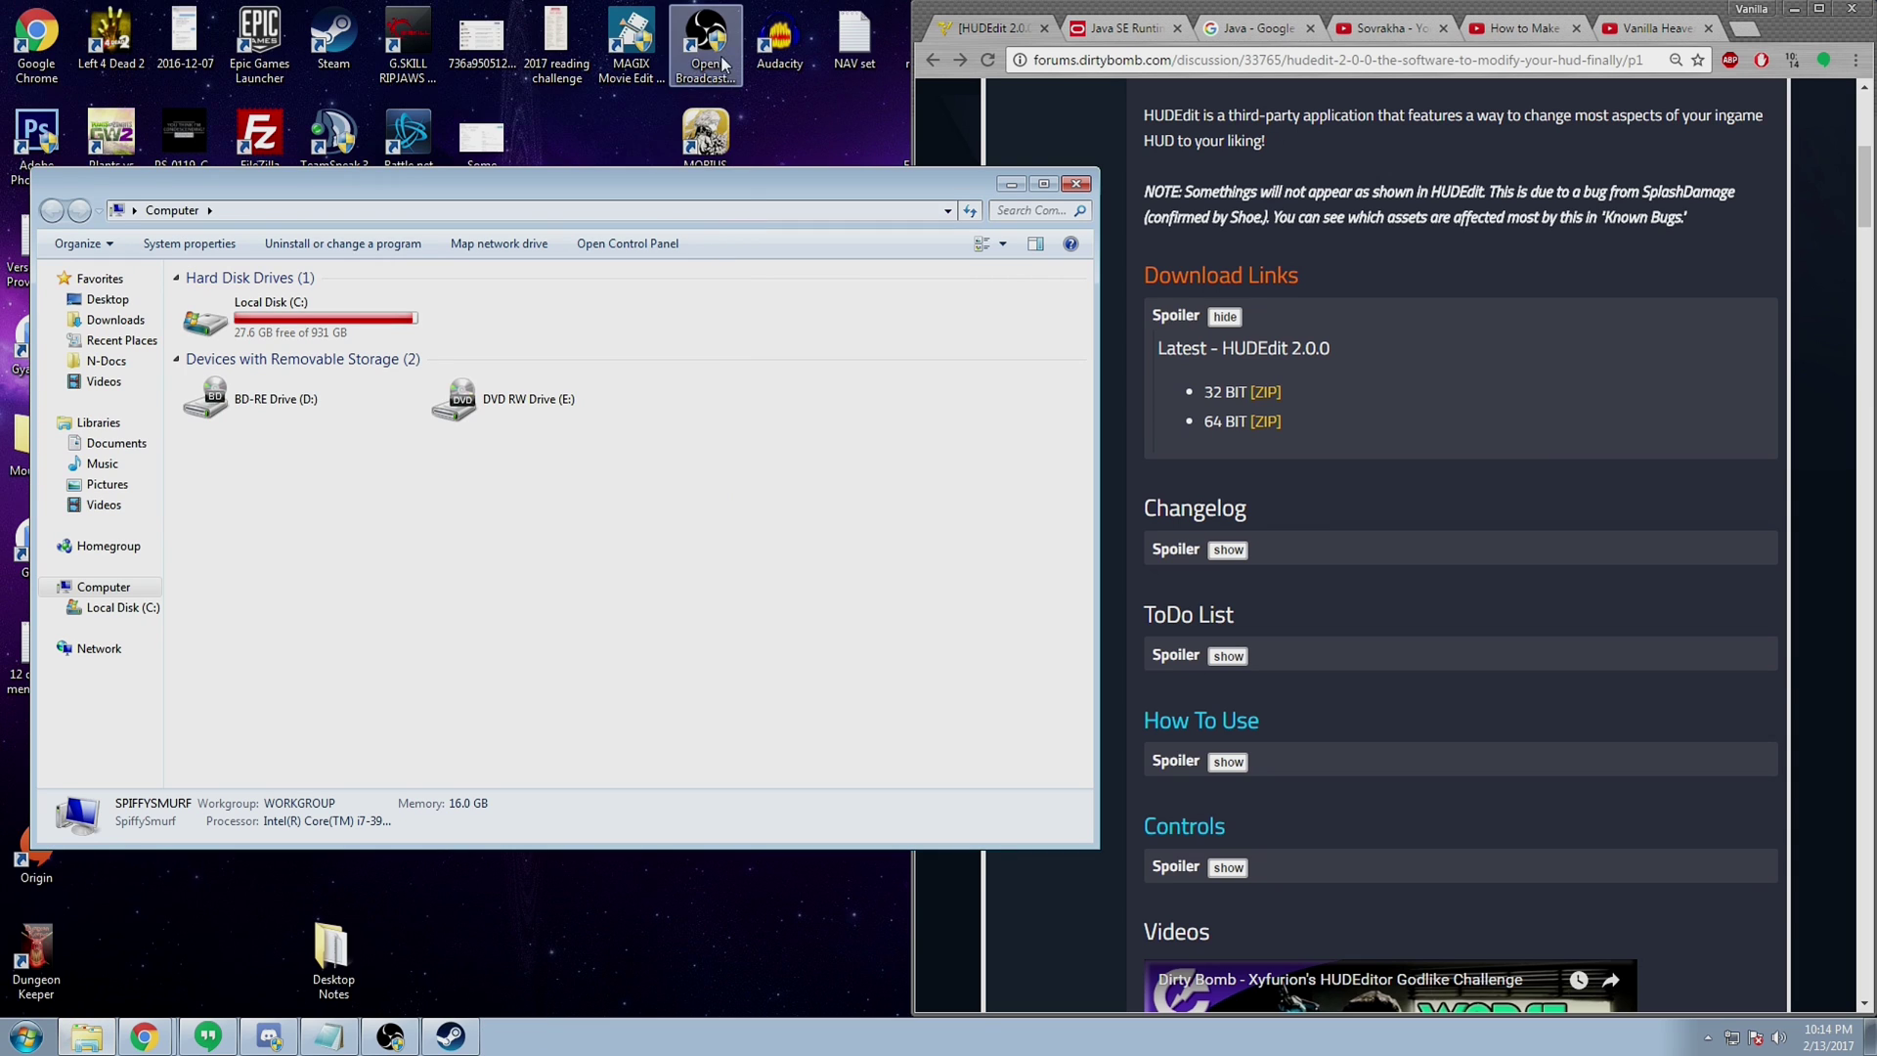
# From the How To Use JRE link, accept Oracle's license and download the Windows x64 installer.
pyautogui.click(1069, 186)
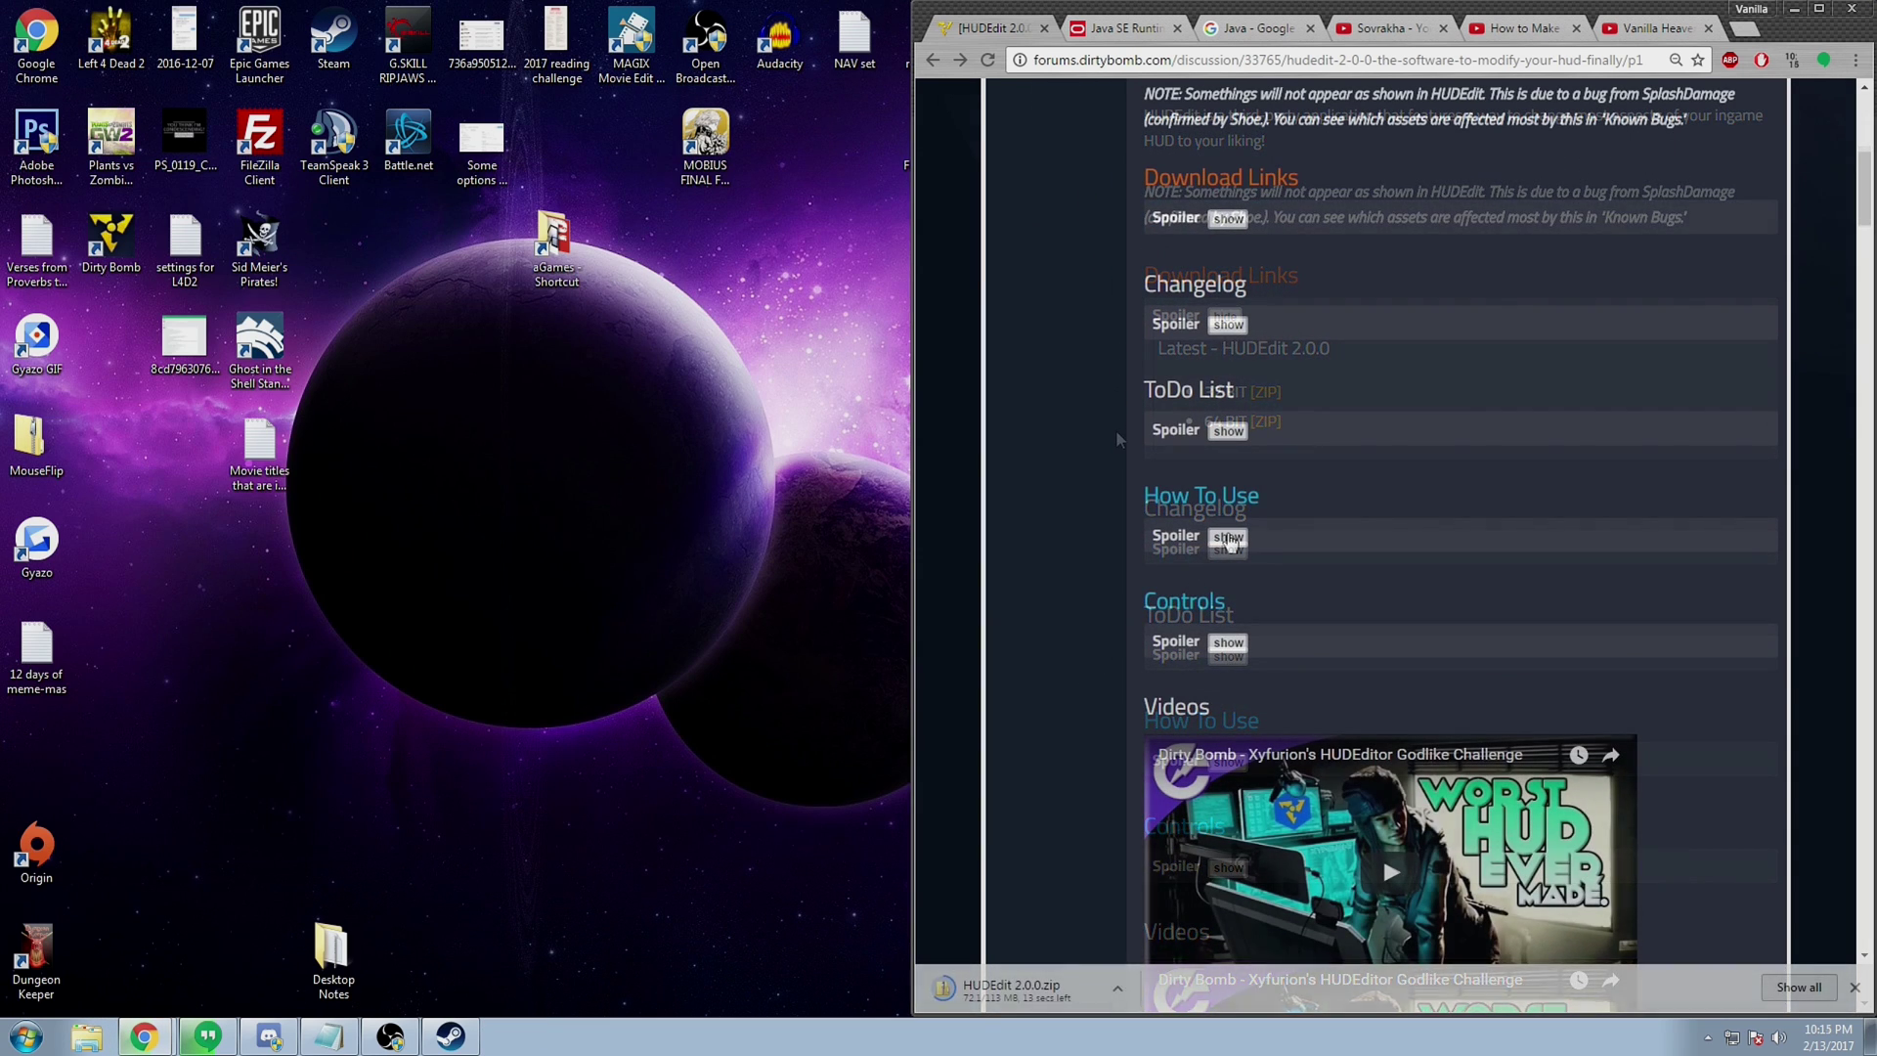
pyautogui.click(1229, 537)
pyautogui.rightClick(1565, 568)
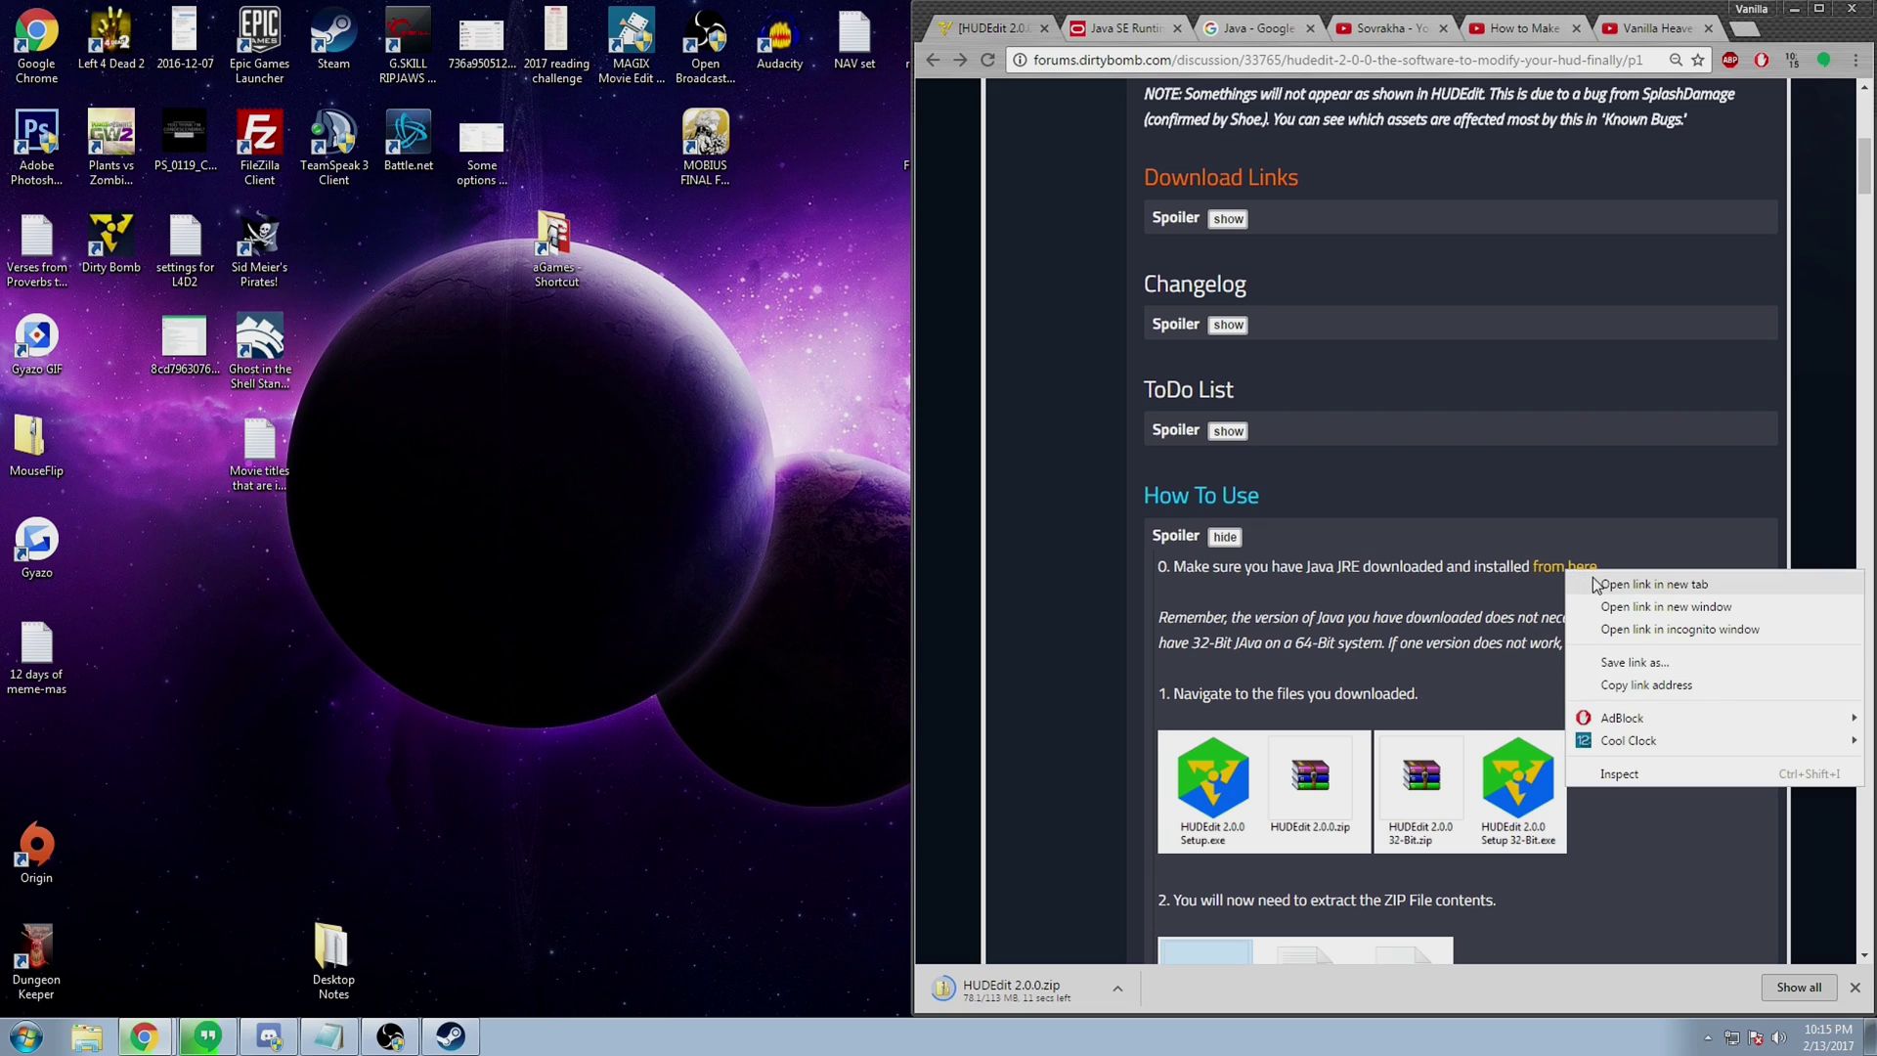
pyautogui.click(1608, 585)
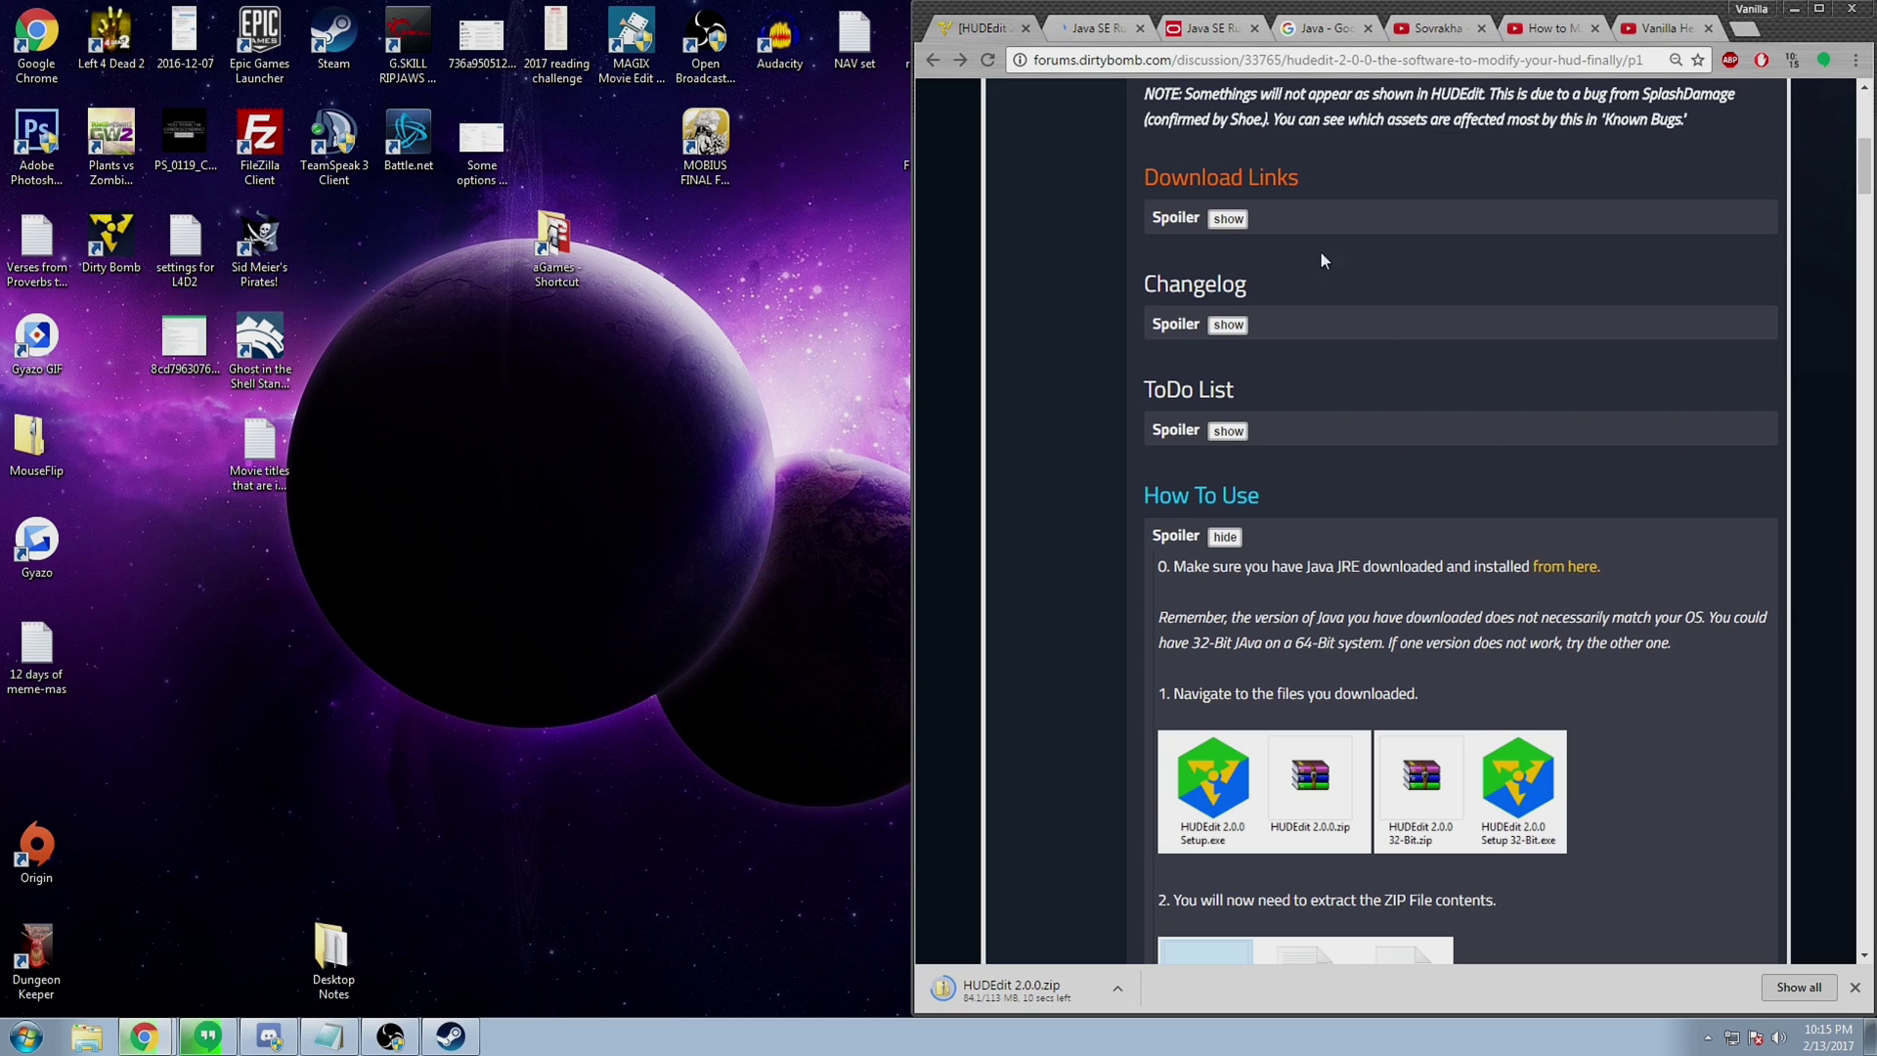
pyautogui.click(1102, 32)
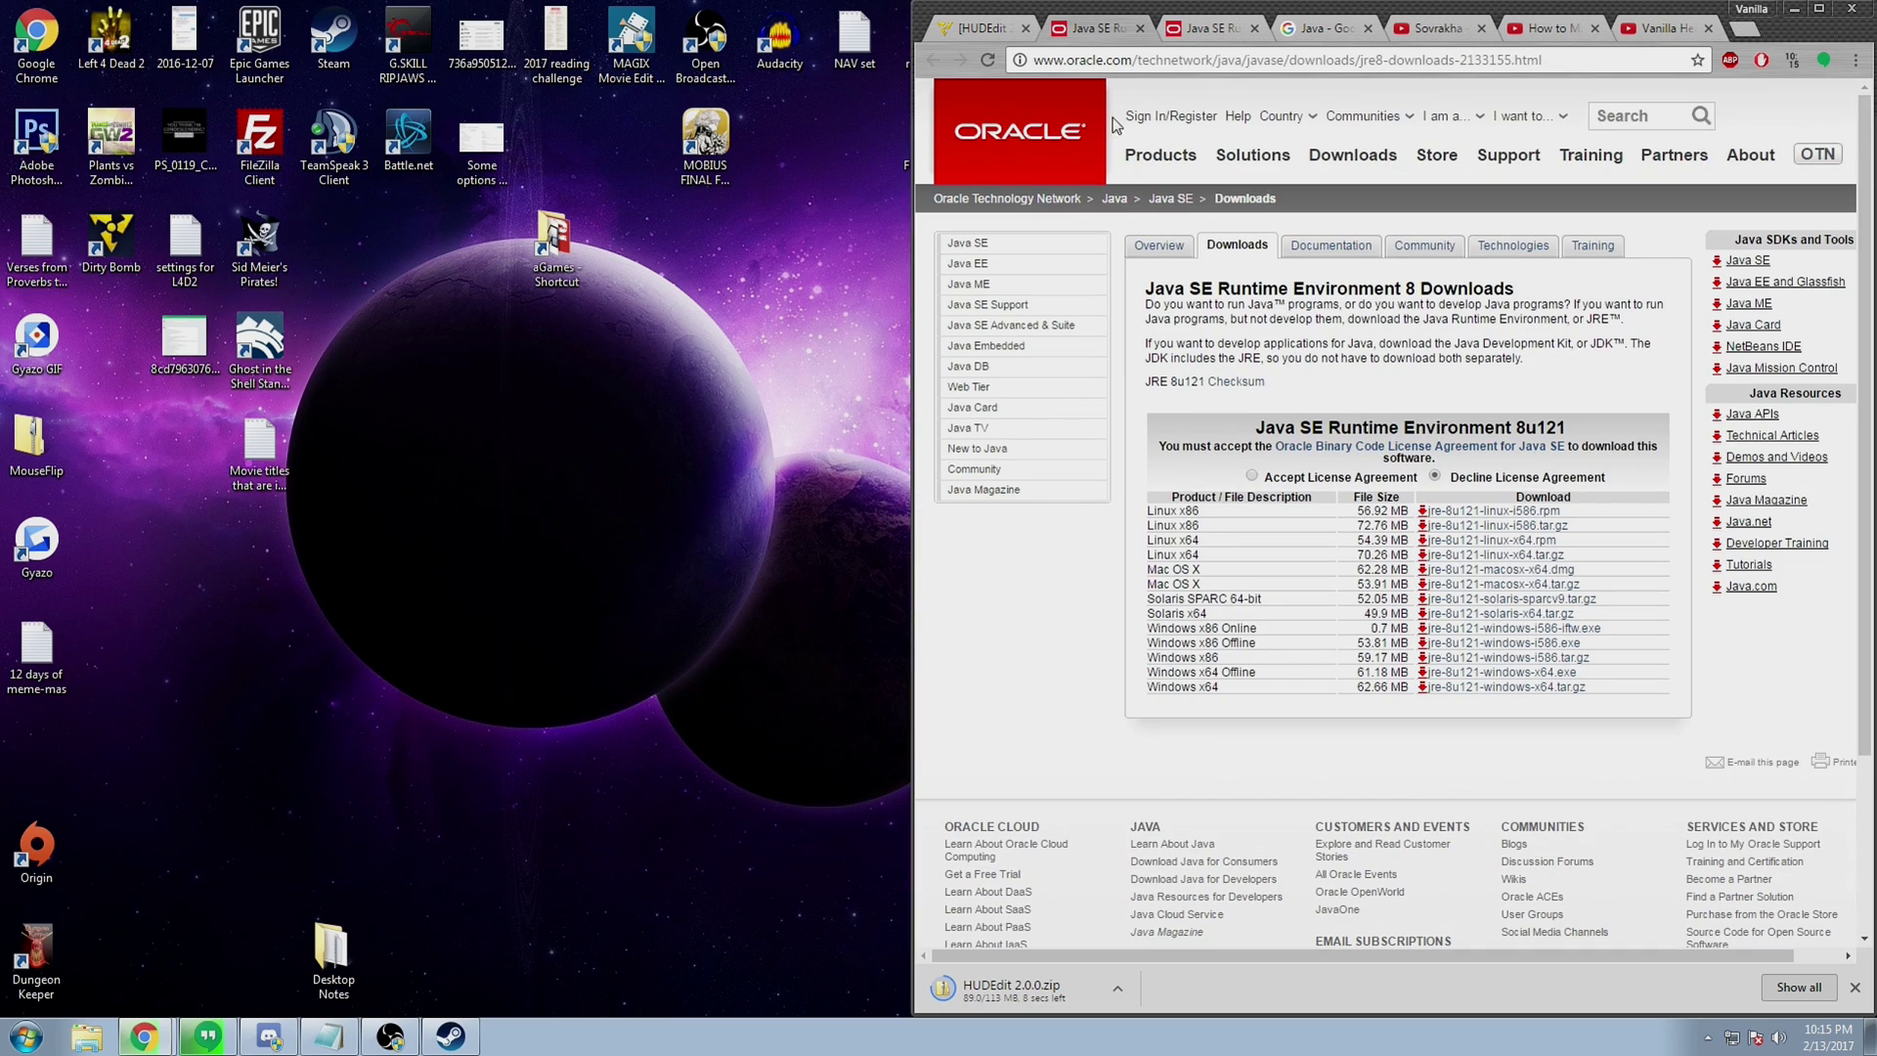
pyautogui.click(1252, 478)
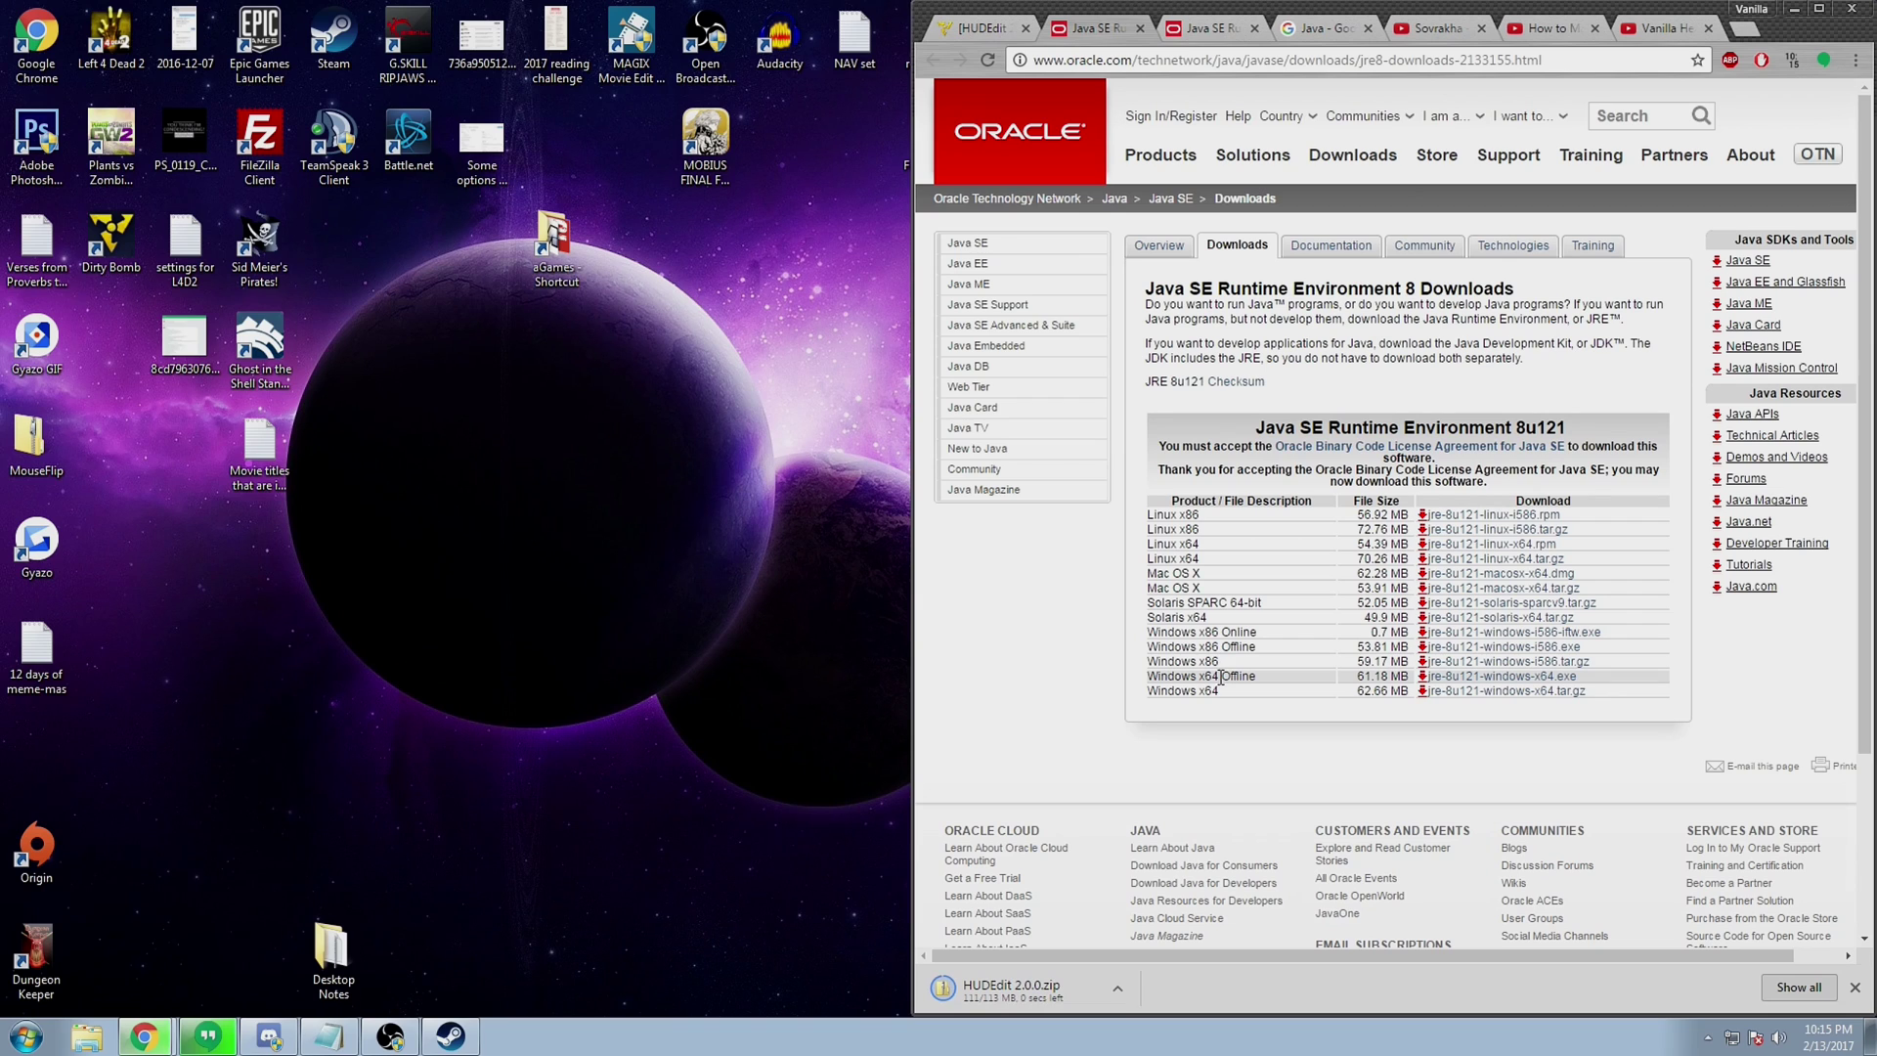
pyautogui.click(1487, 678)
pyautogui.hotkey('ctrl', 'w')
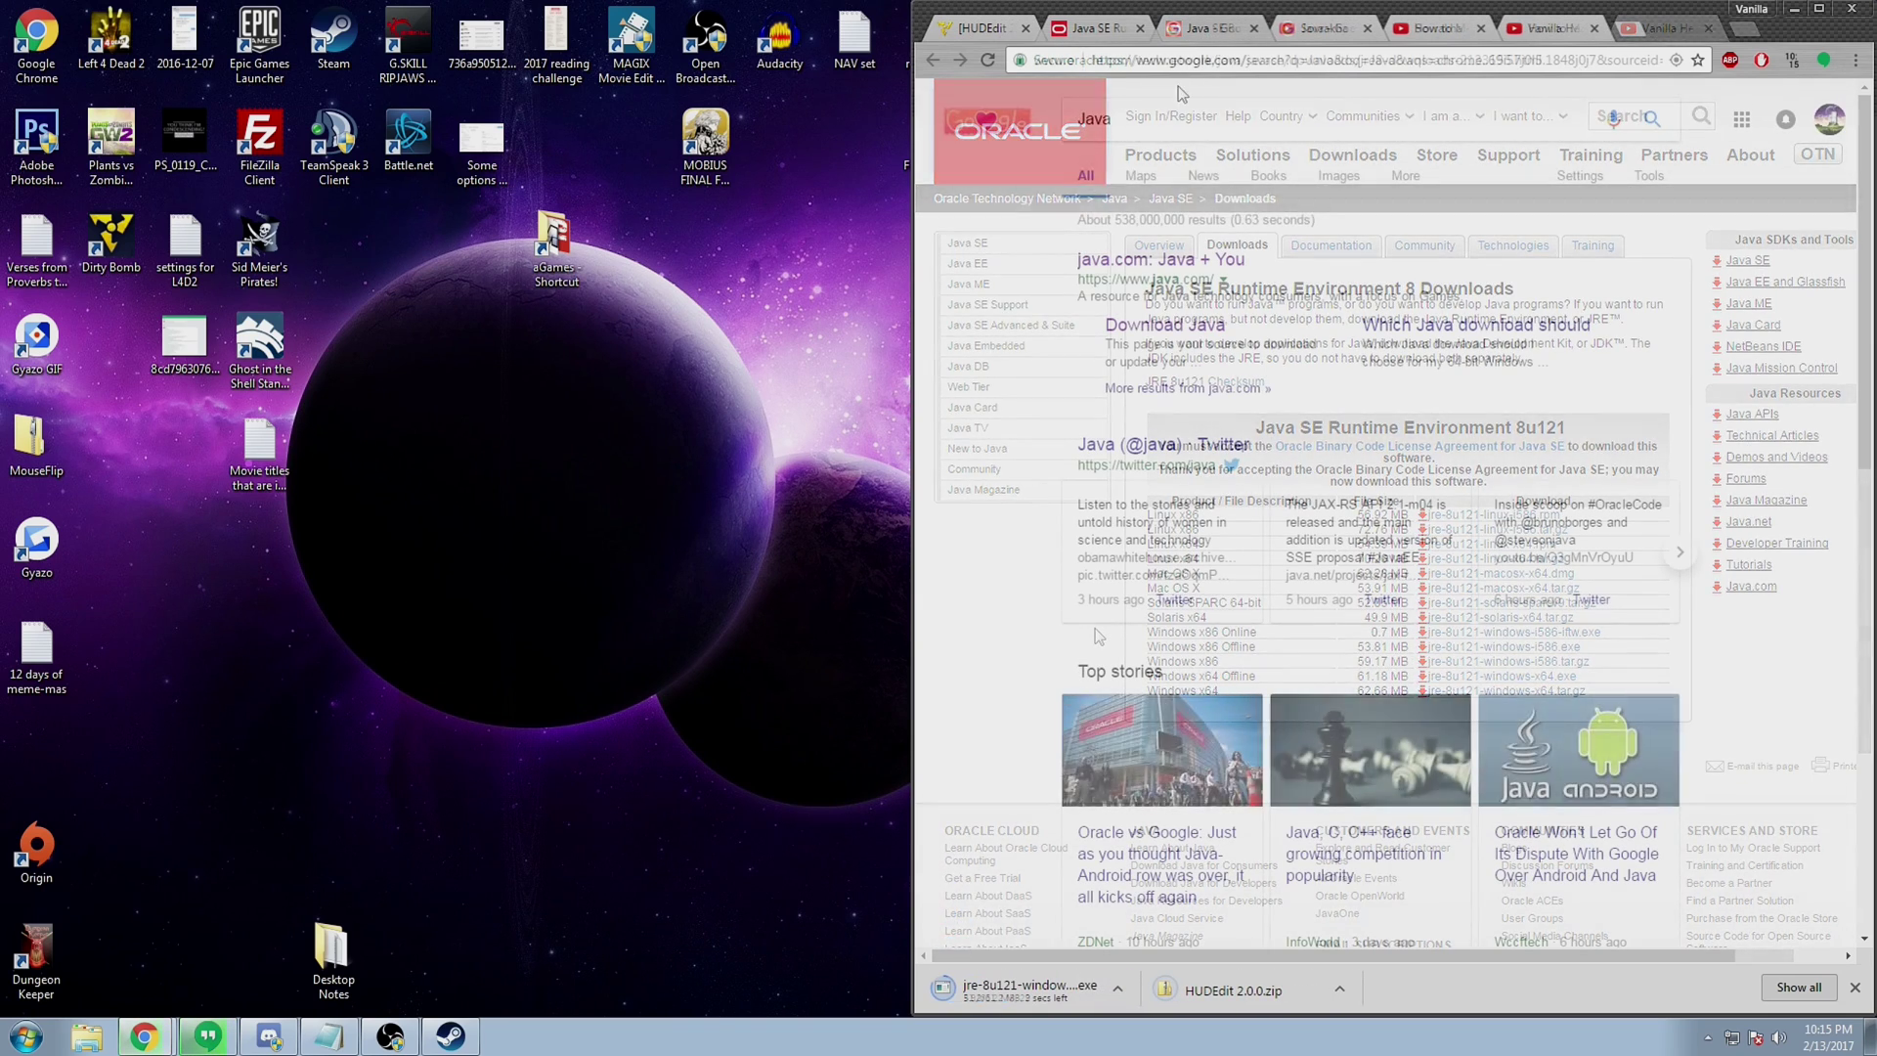
# Go through java.com to the 64-bit Java for Windows page and start the Java 8 Update 121 download.
pyautogui.click(1238, 110)
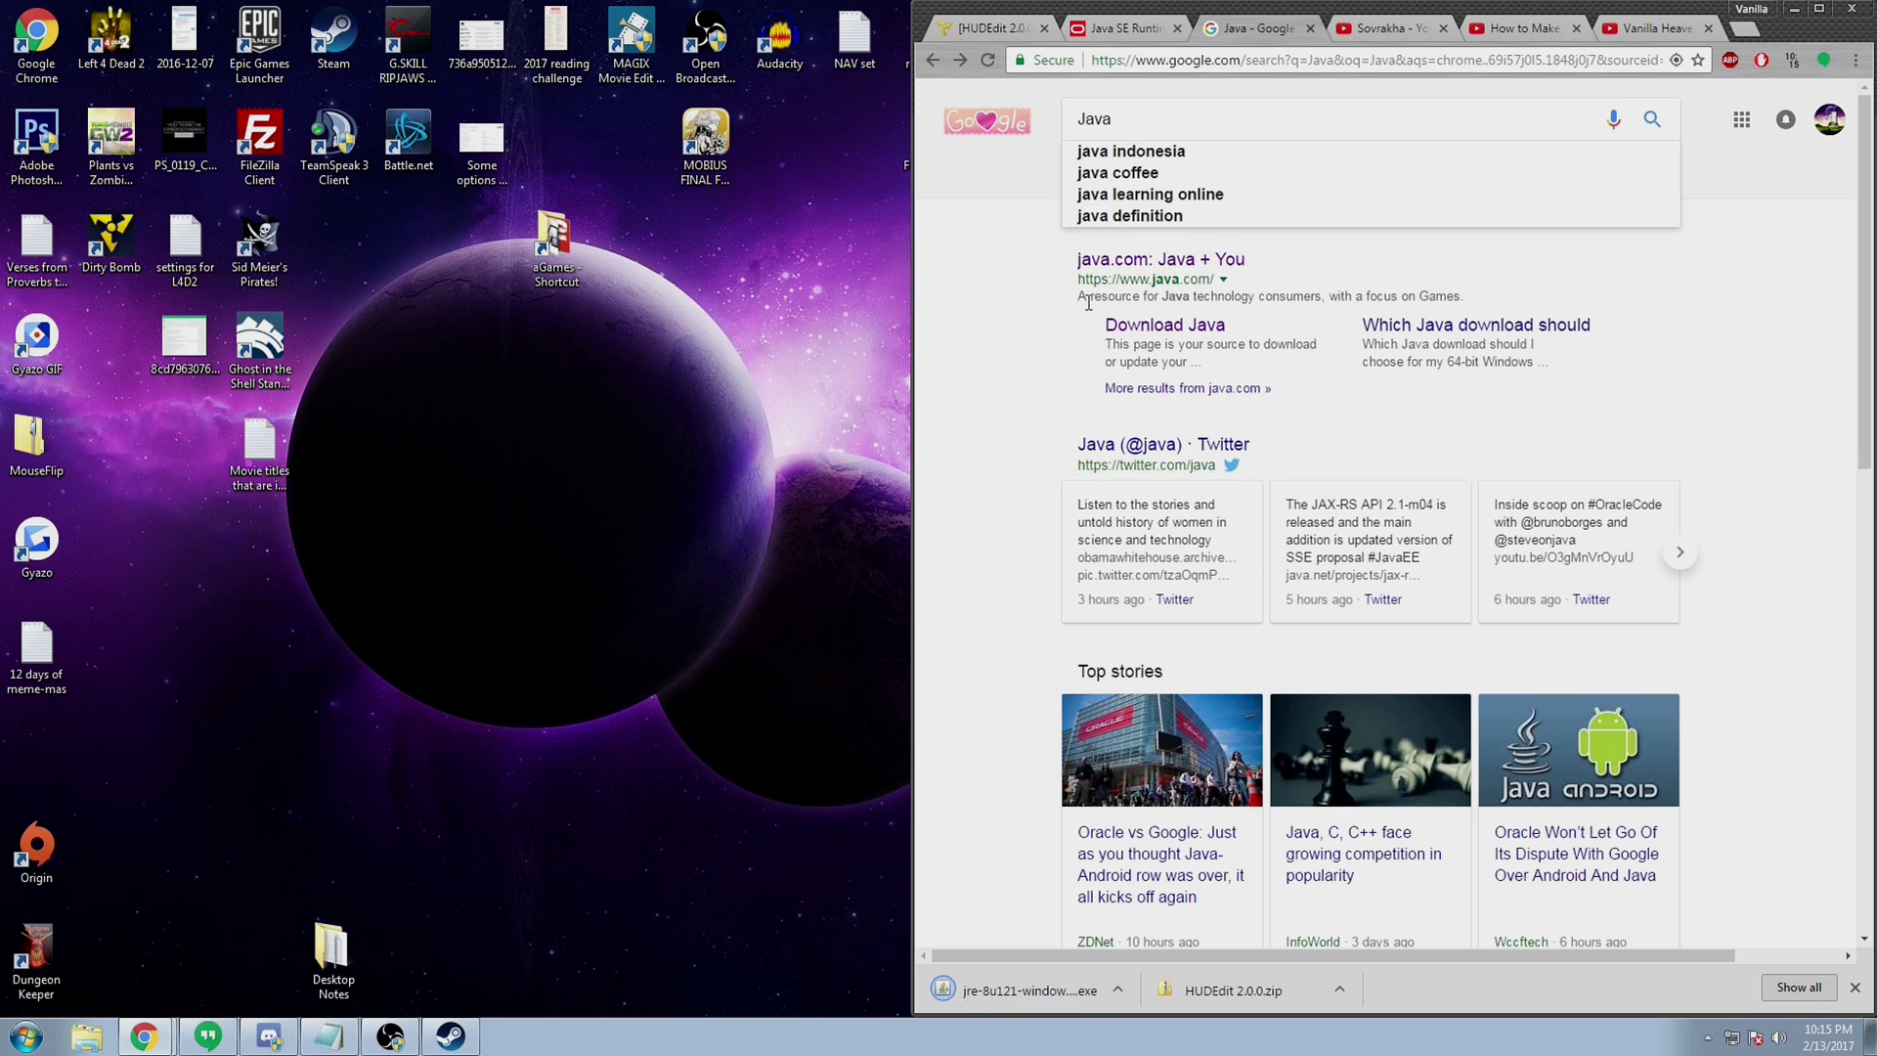
pyautogui.click(1174, 325)
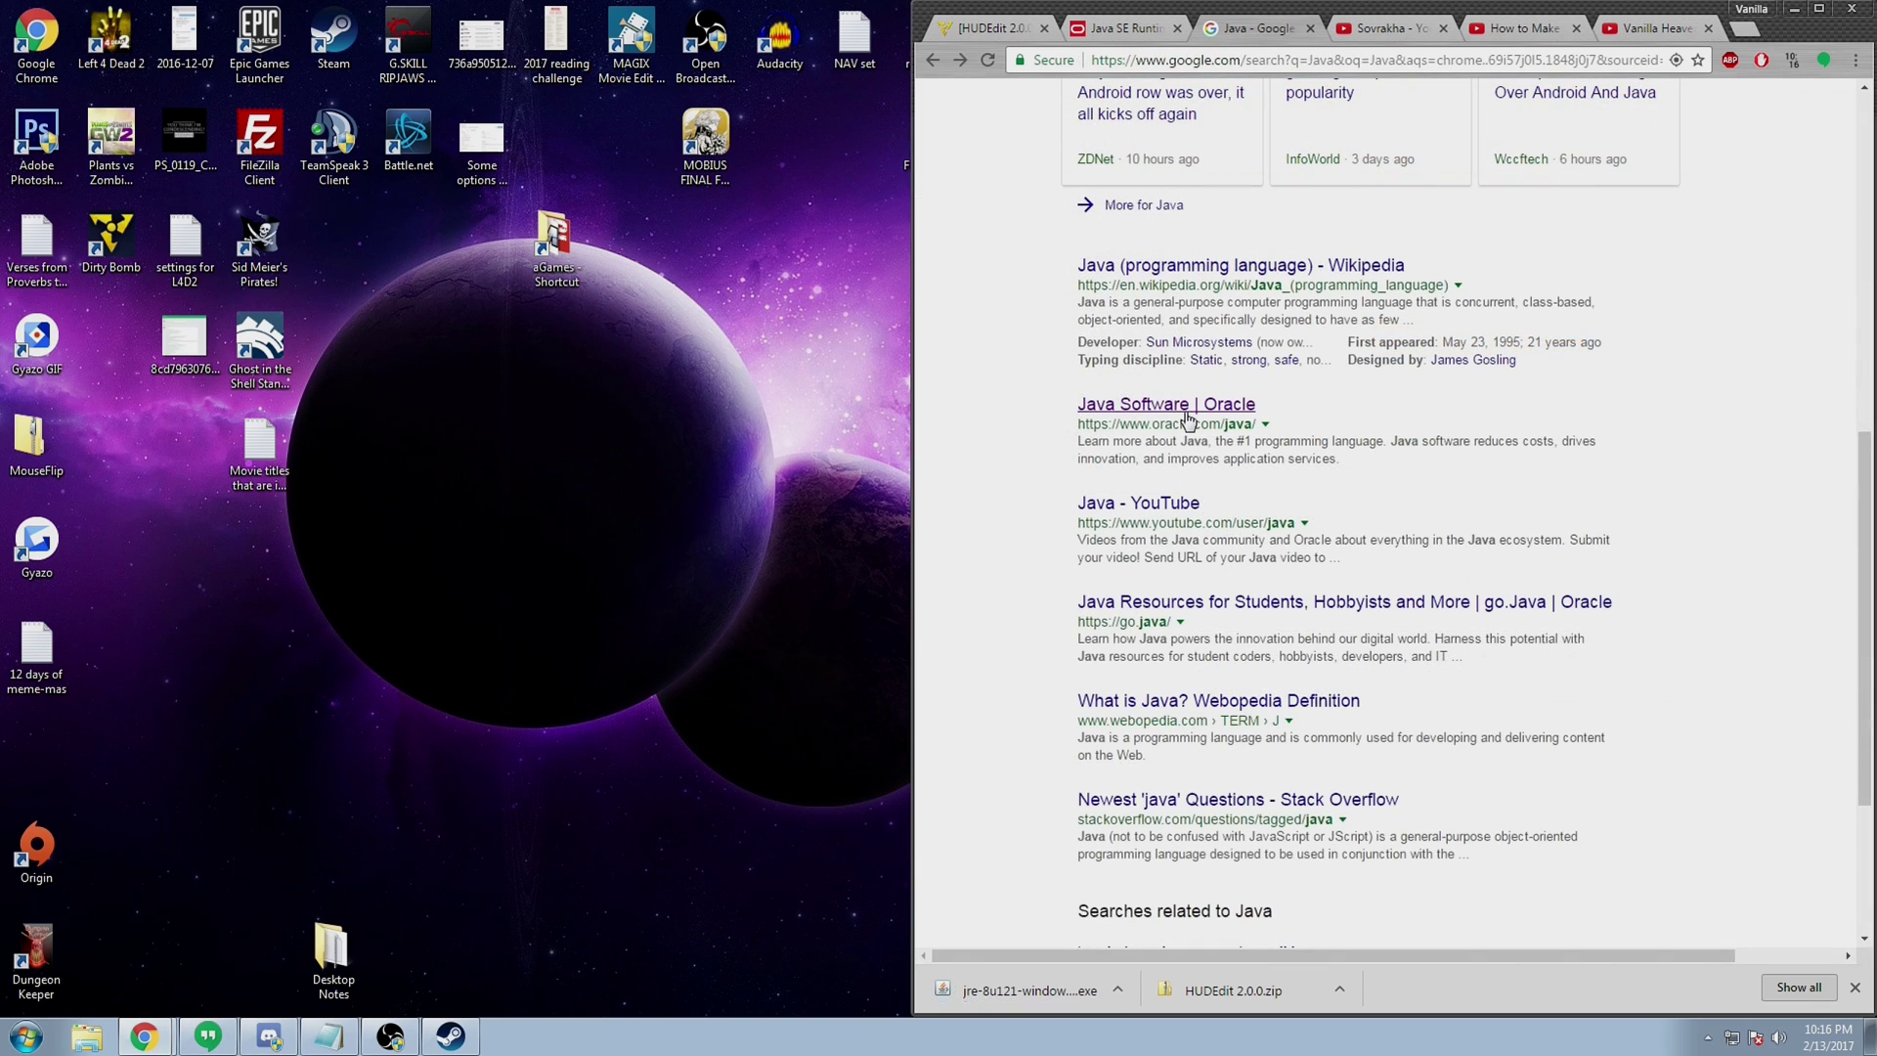
pyautogui.click(1186, 418)
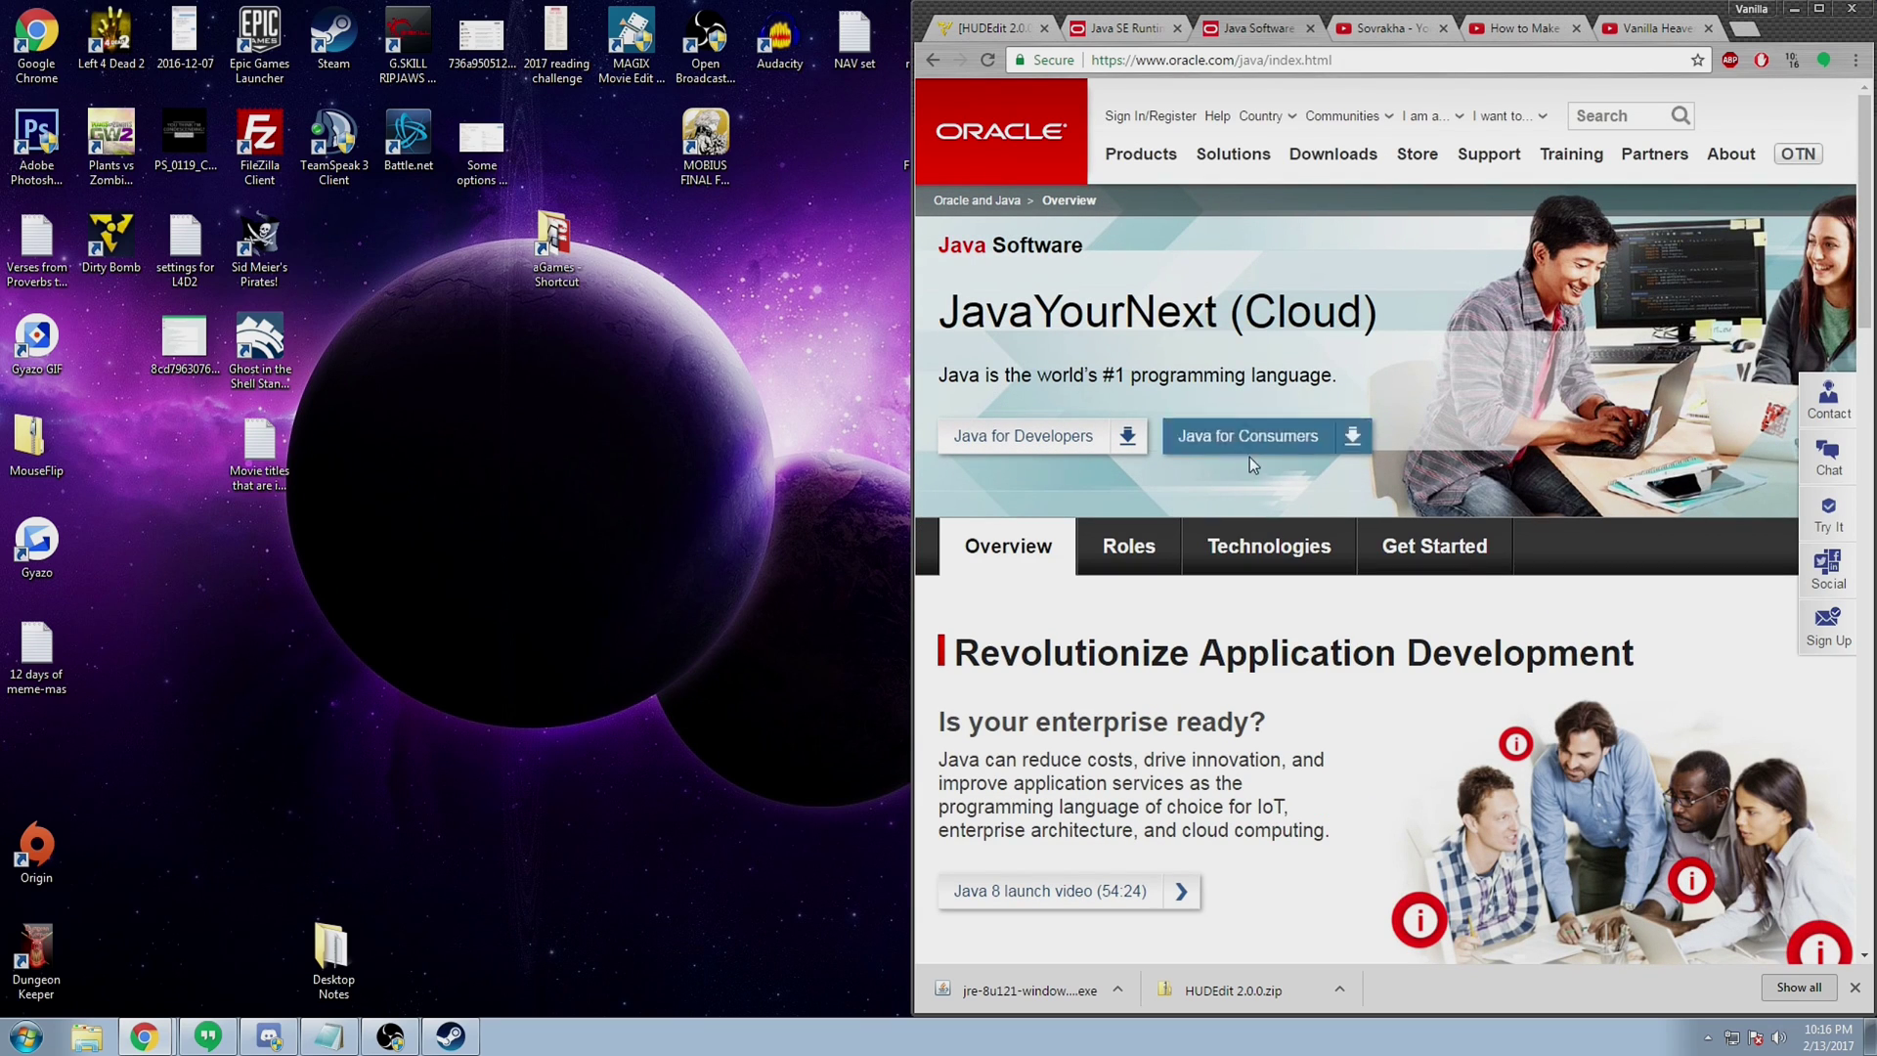
pyautogui.click(1300, 450)
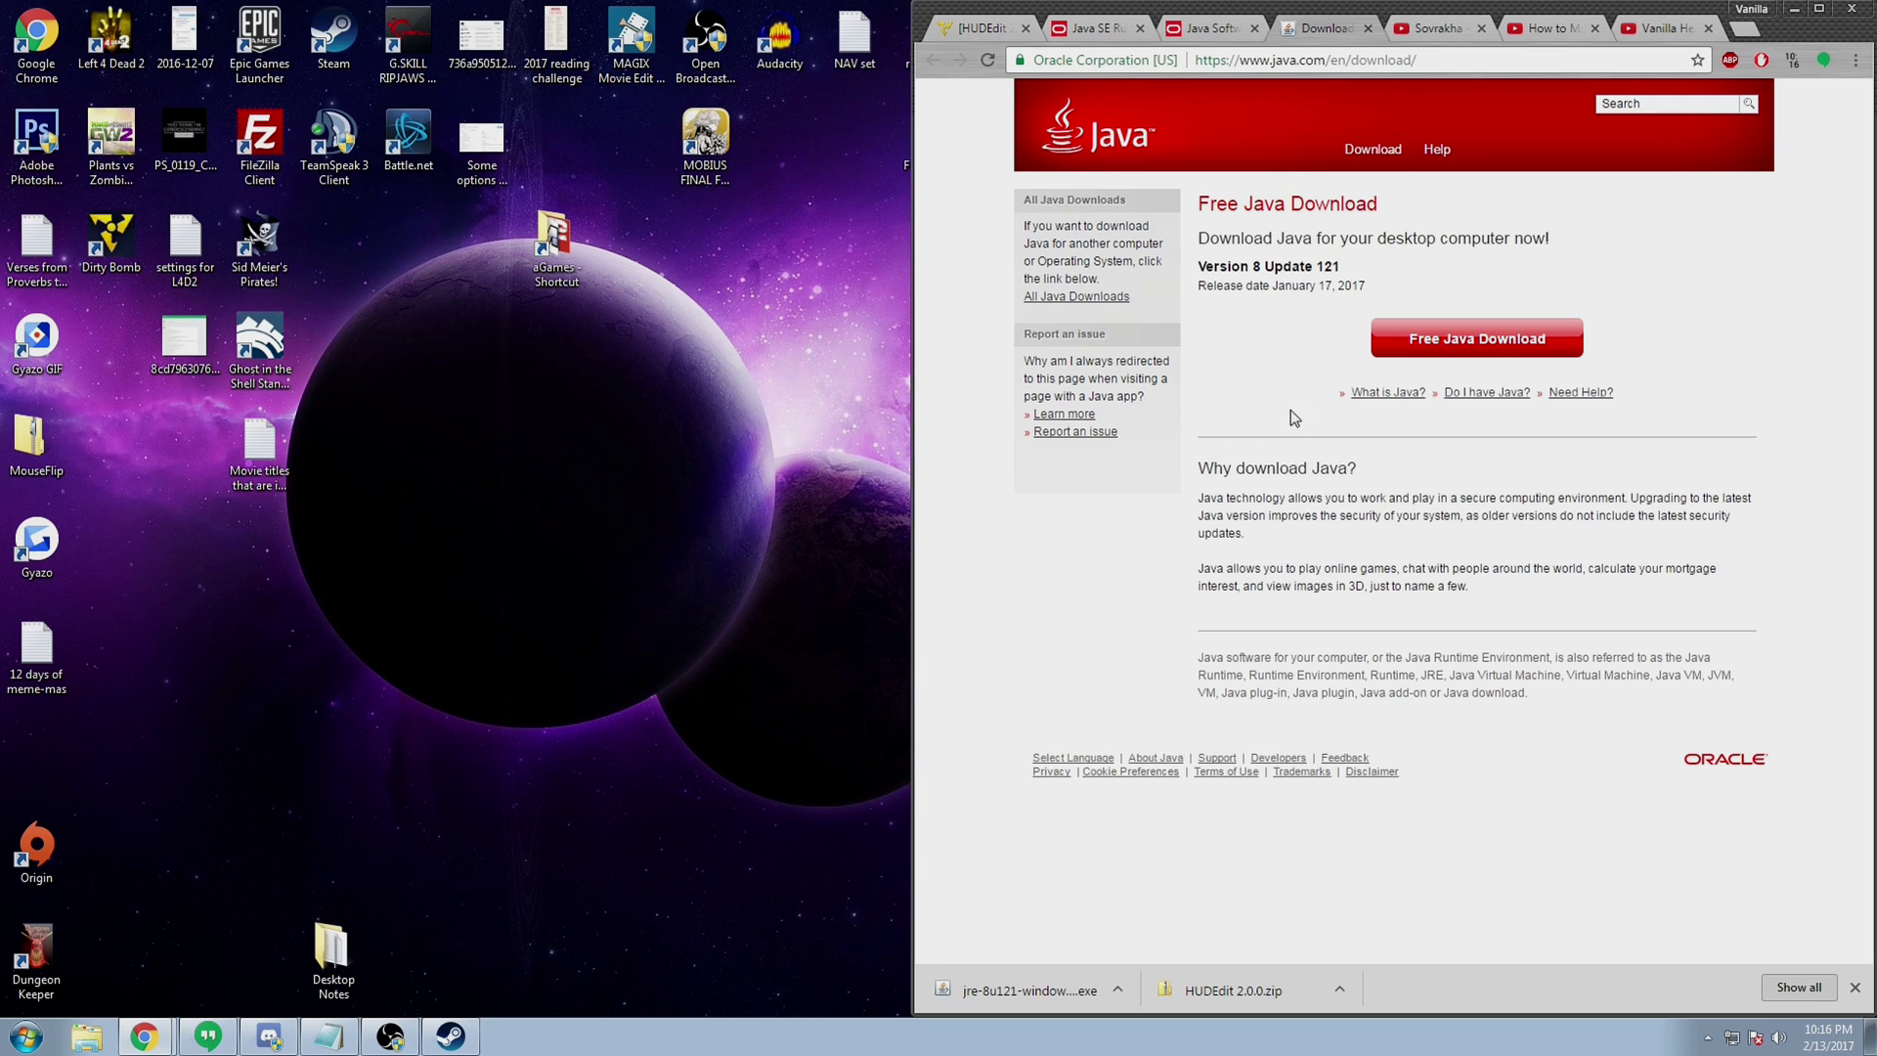
pyautogui.click(1476, 344)
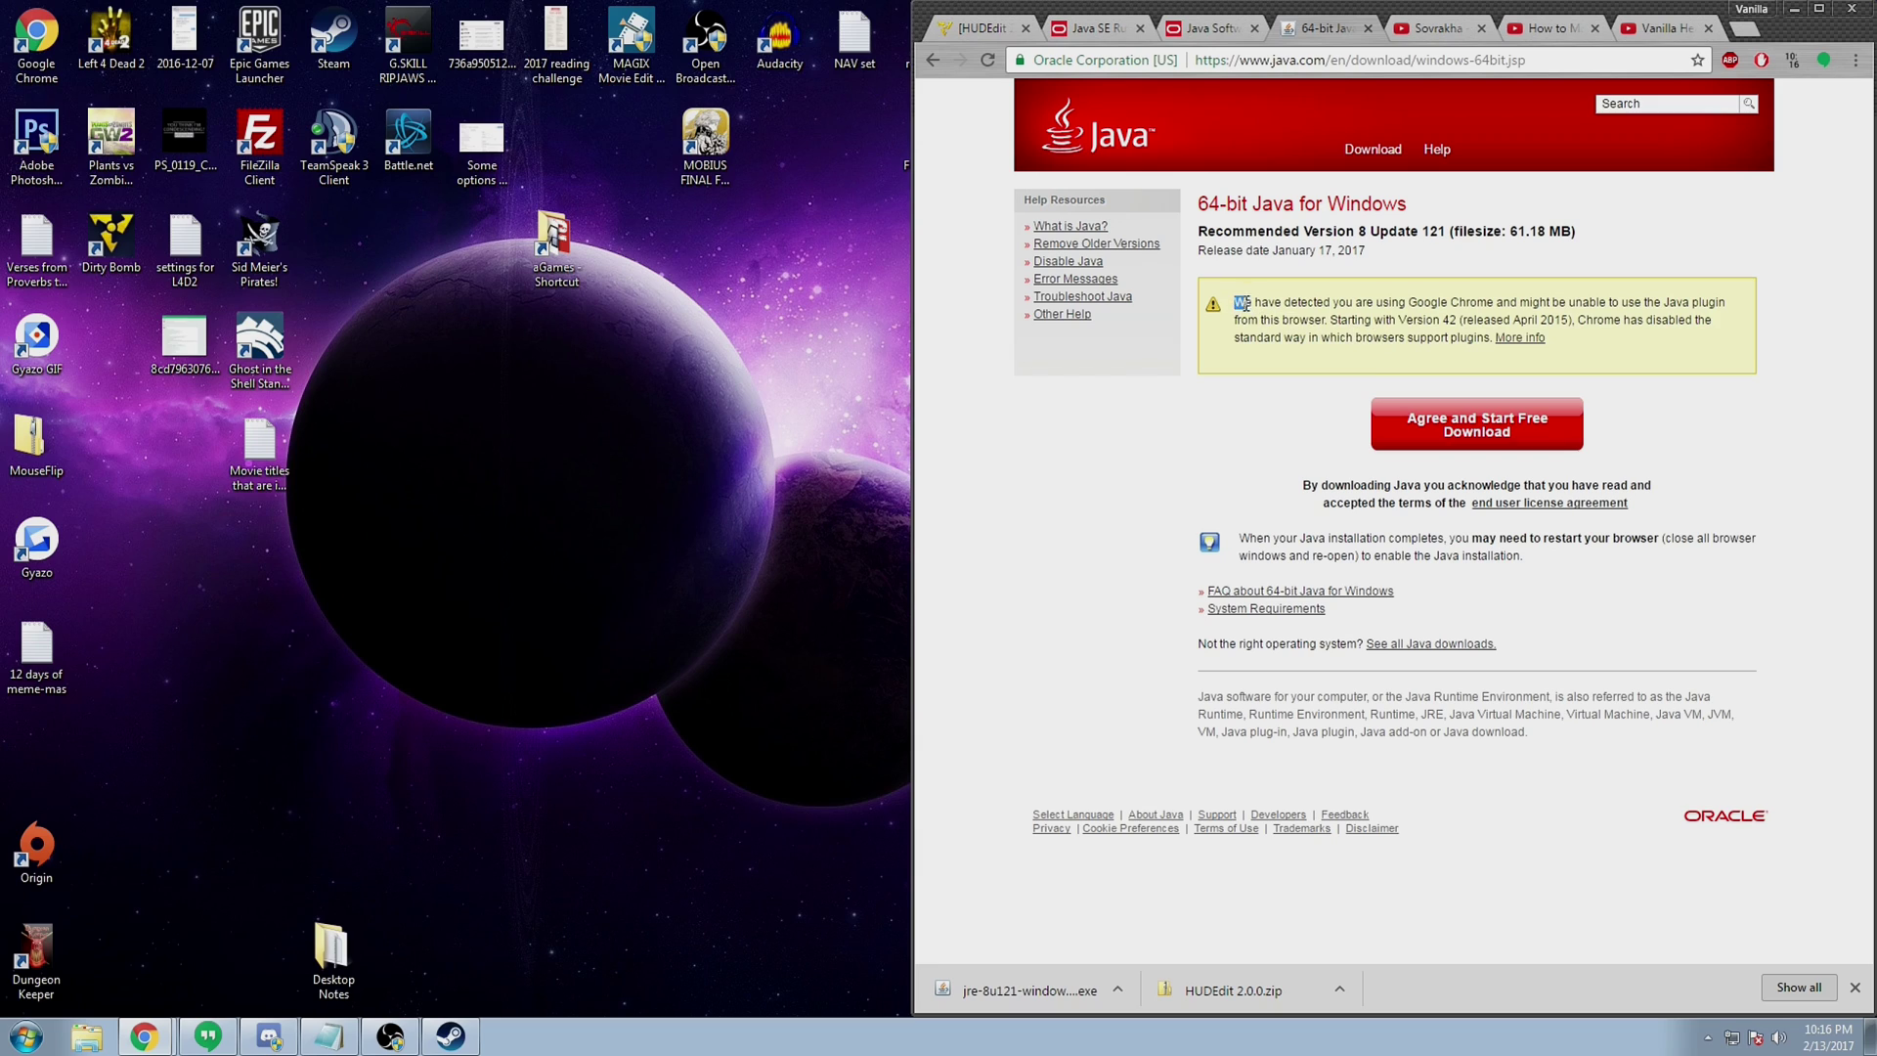
pyautogui.moveTo(1242, 303); pyautogui.dragTo(1594, 349)
pyautogui.click(1594, 349)
pyautogui.click(1479, 431)
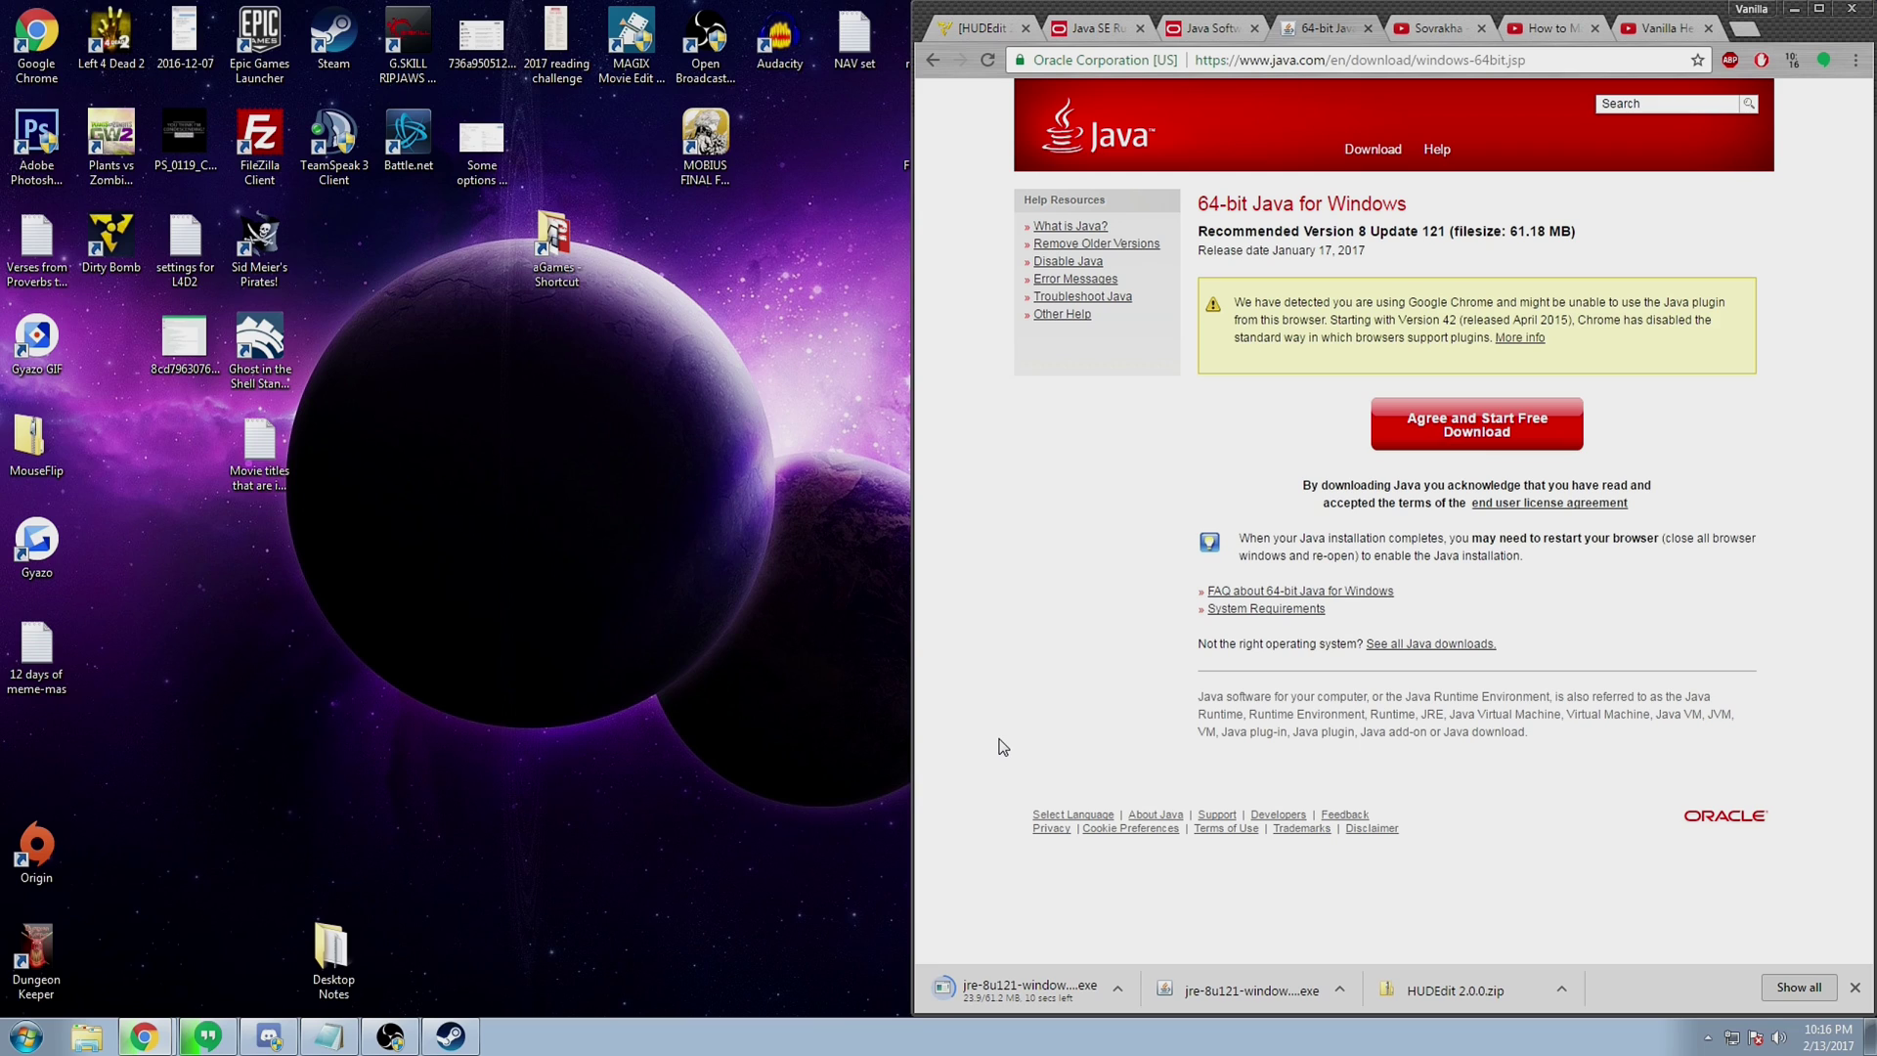
# Show jre-8u121-windows-x64 in Downloads, run it, and start the Java installation.
pyautogui.click(1339, 989)
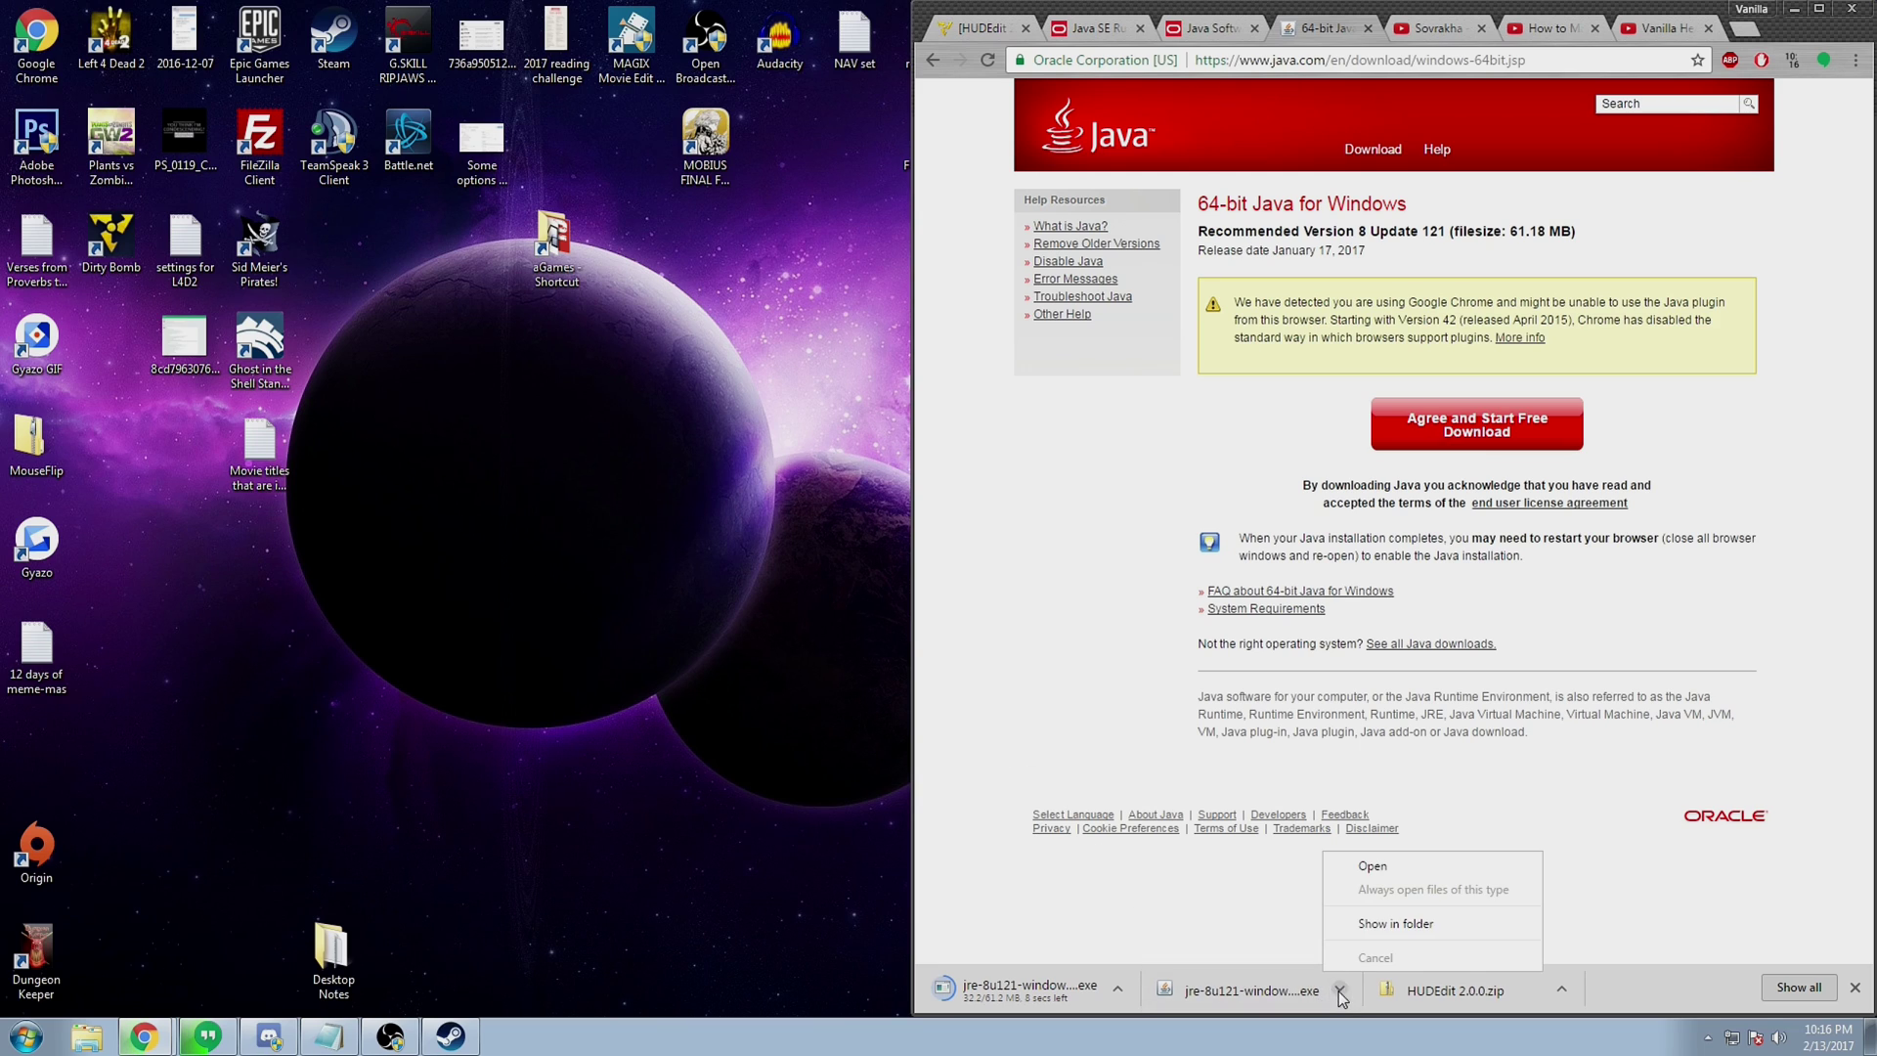
pyautogui.click(1385, 924)
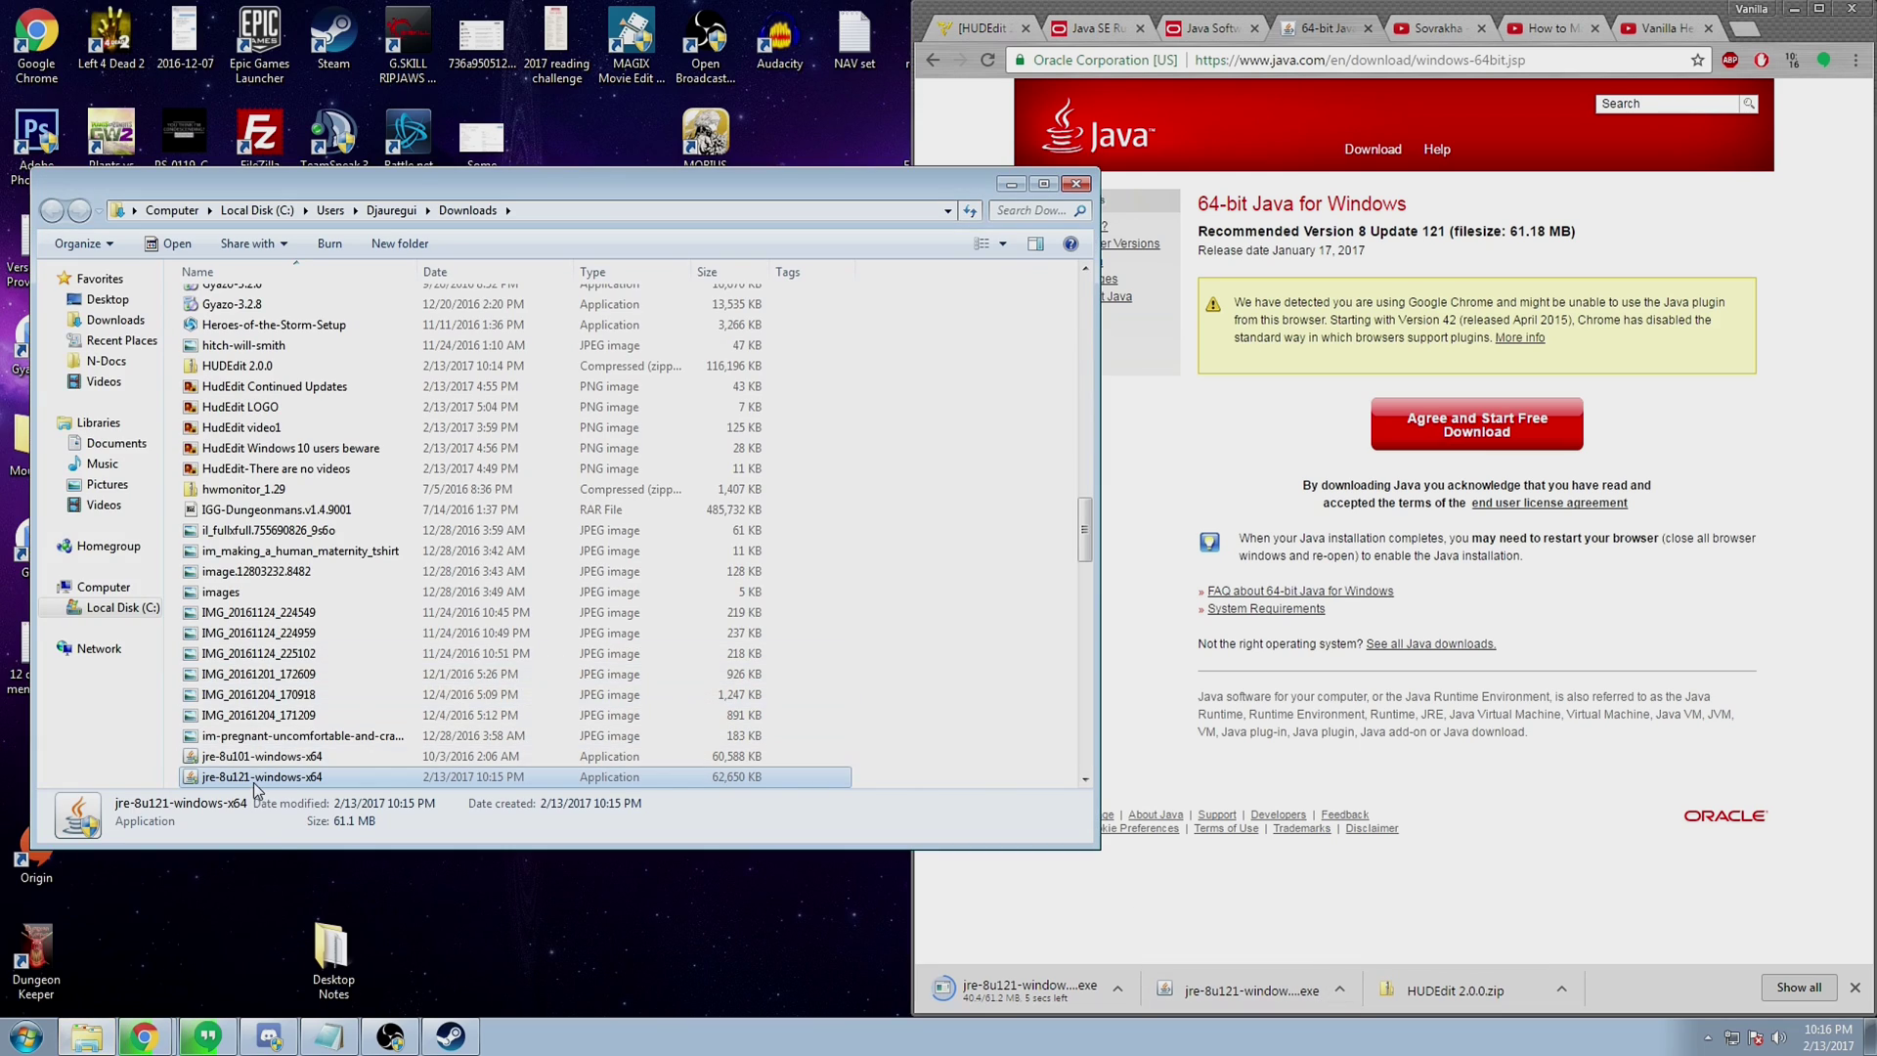
pyautogui.scroll(-2, 261, 785)
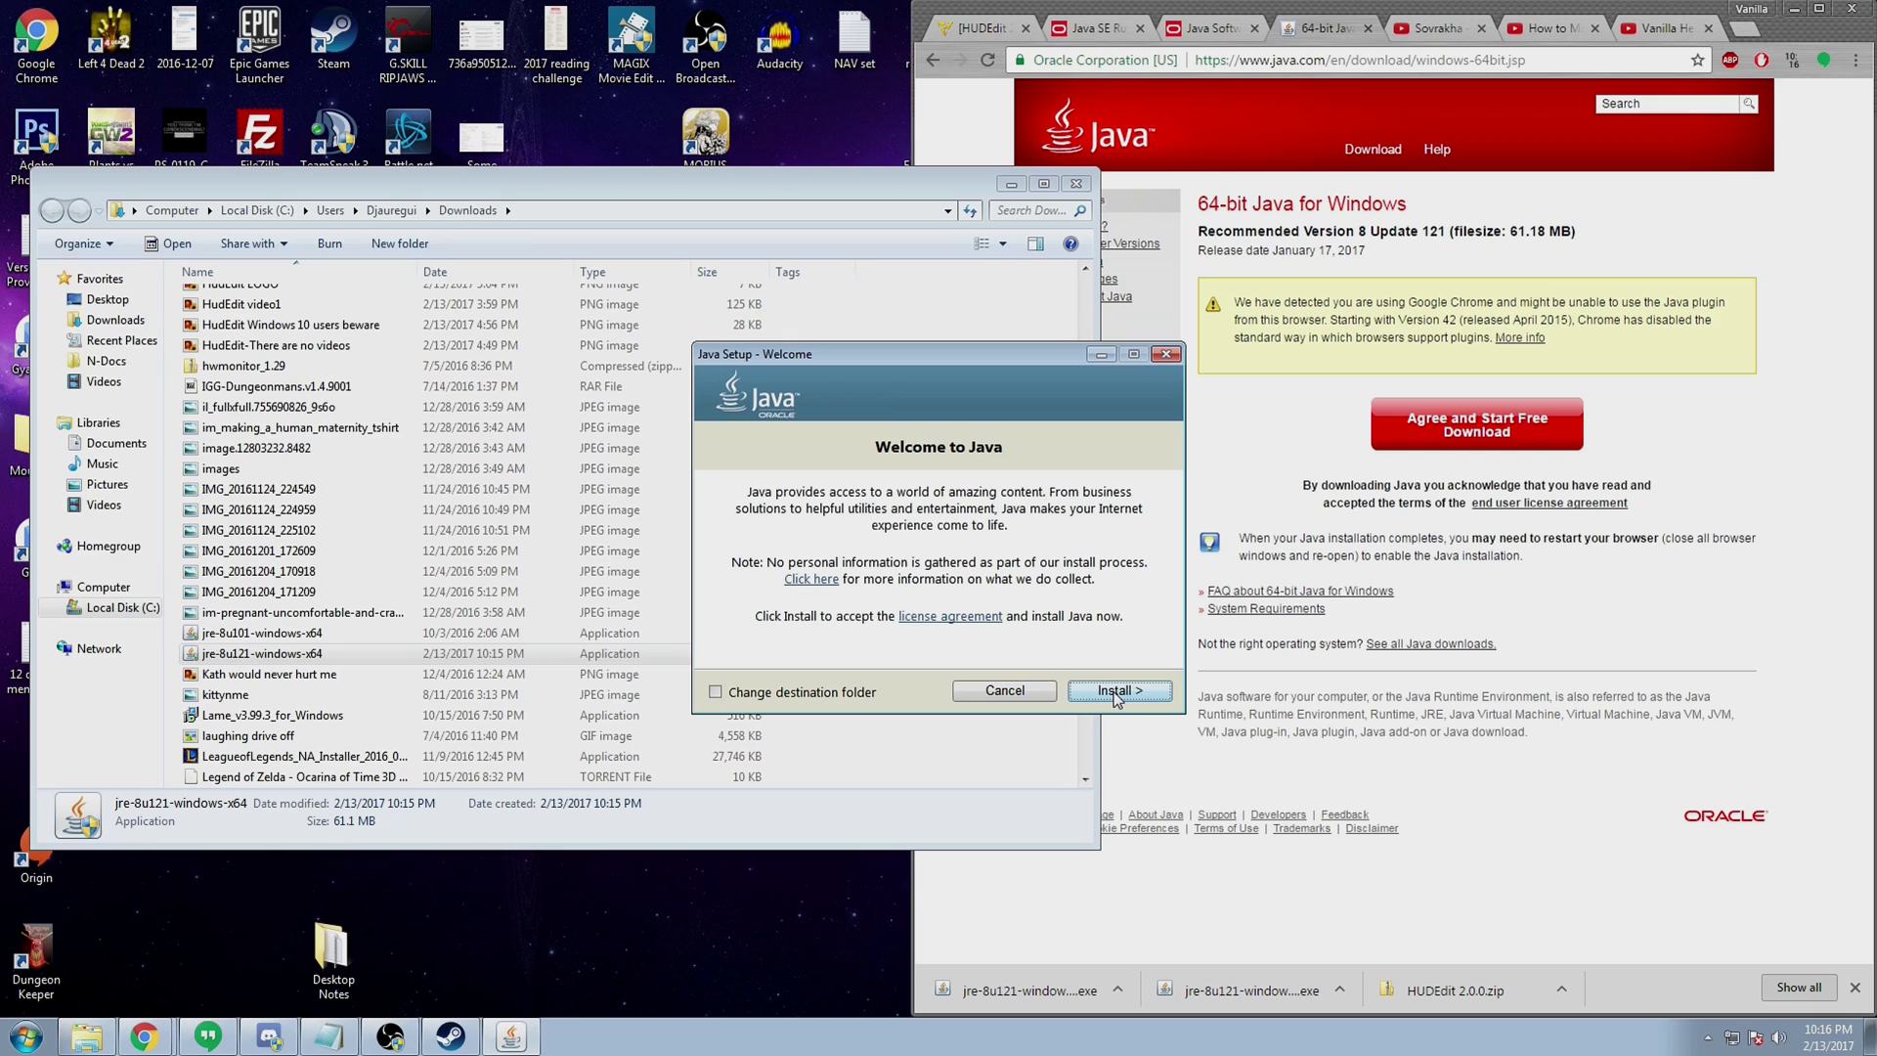
pyautogui.click(1115, 692)
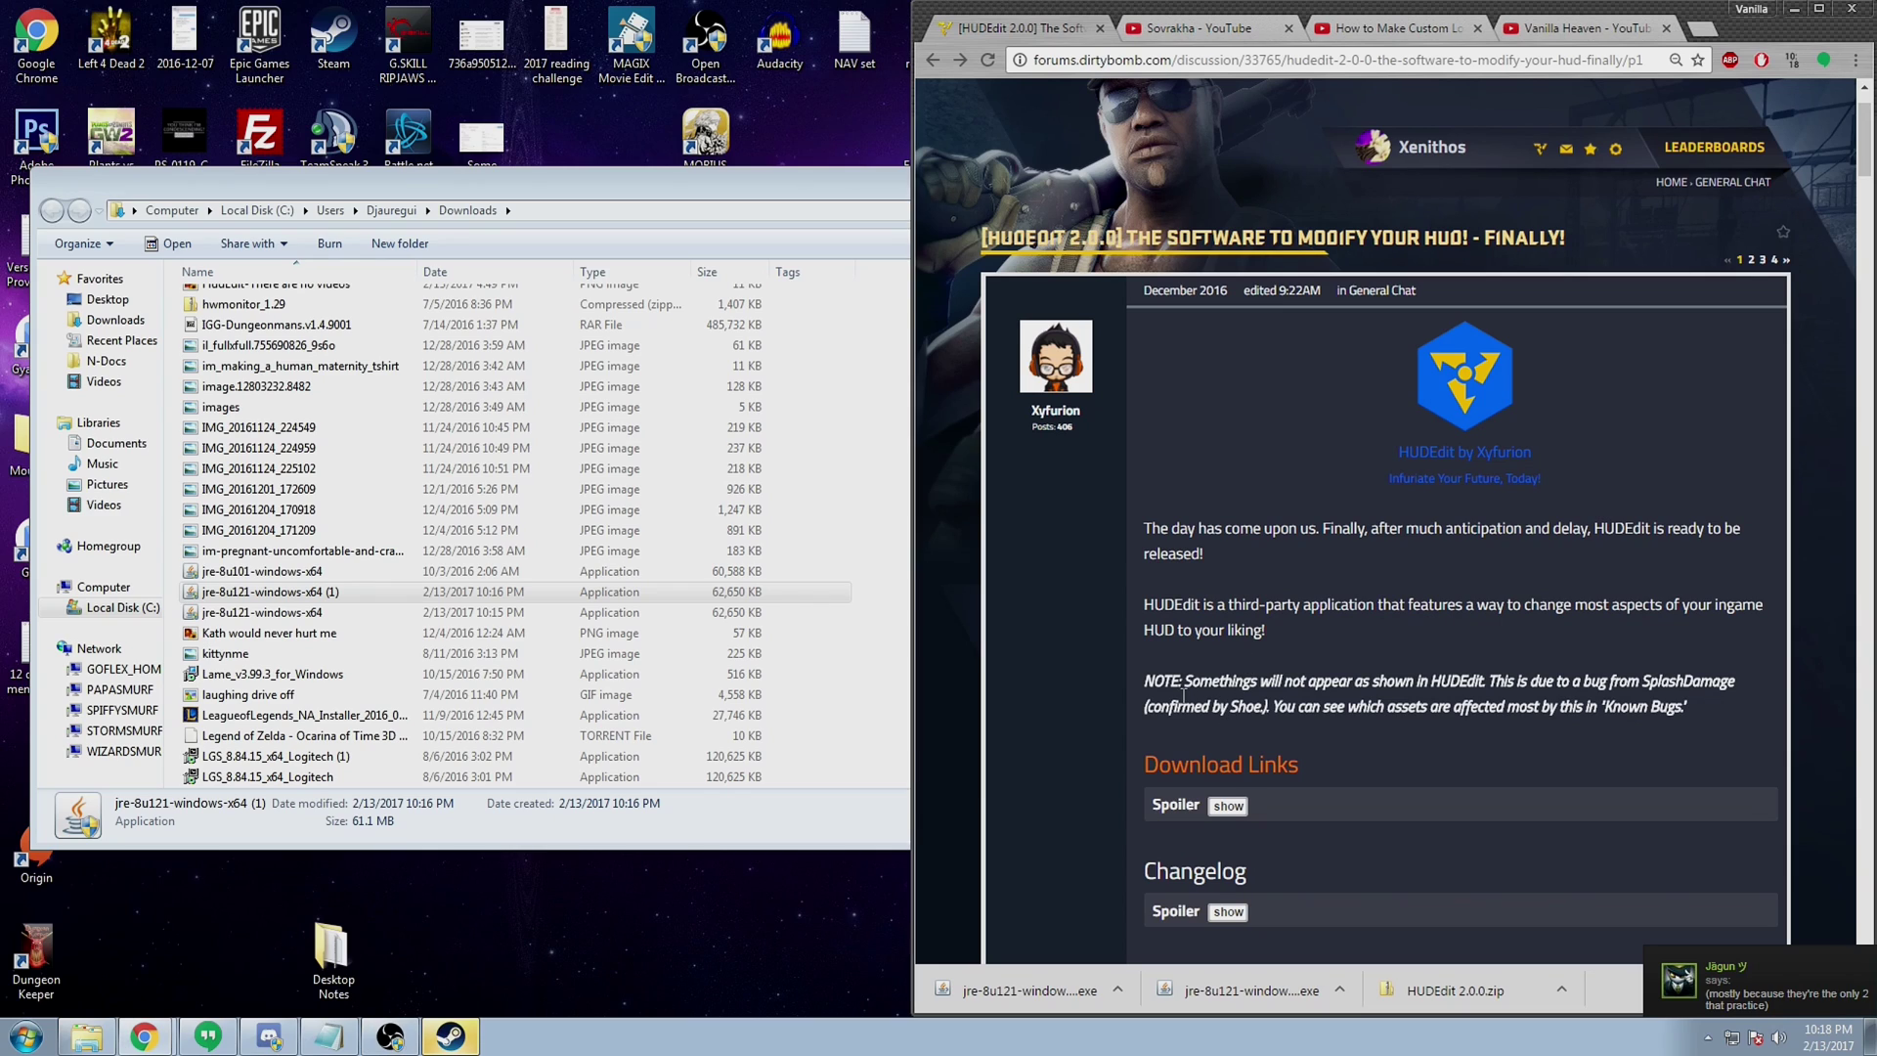
# Download the 64 BIT HUDEdit 2.0.0 ZIP from the thread and show it in Downloads.
pyautogui.scroll(-3, 1184, 694)
pyautogui.click(1229, 512)
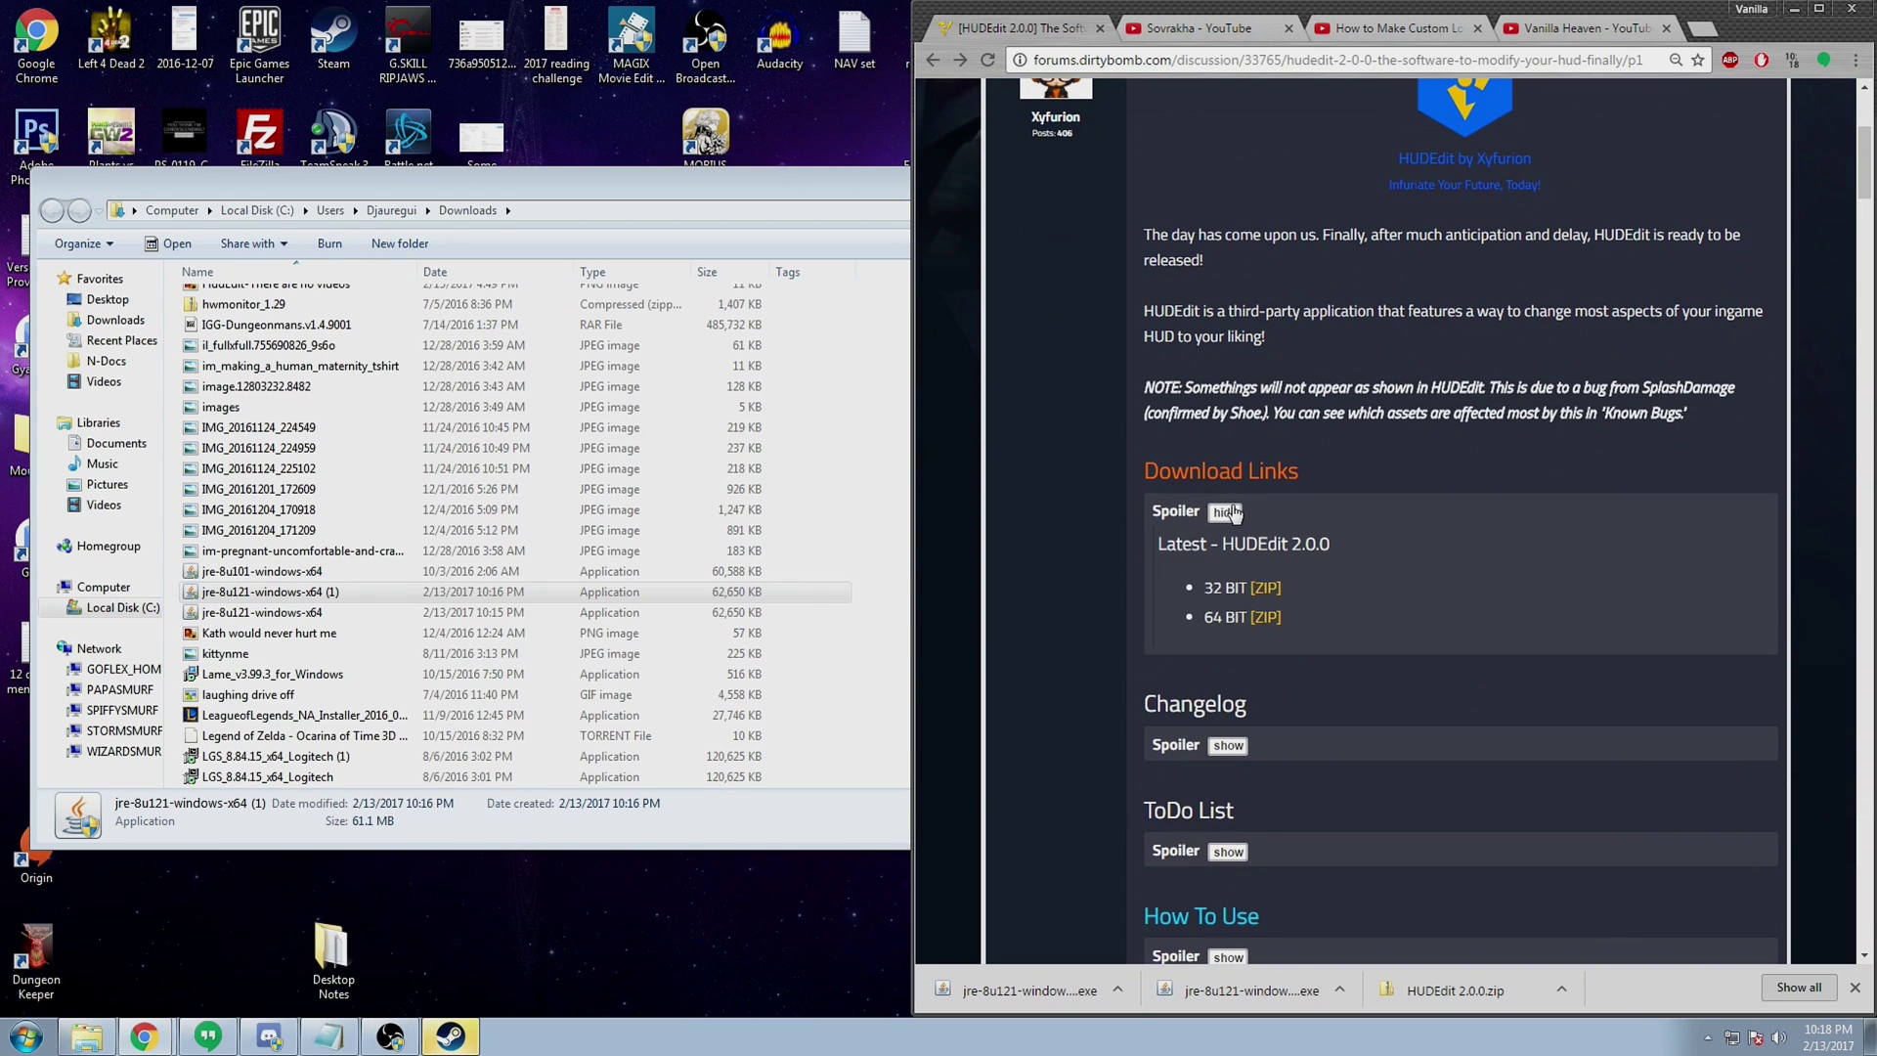
pyautogui.click(1263, 625)
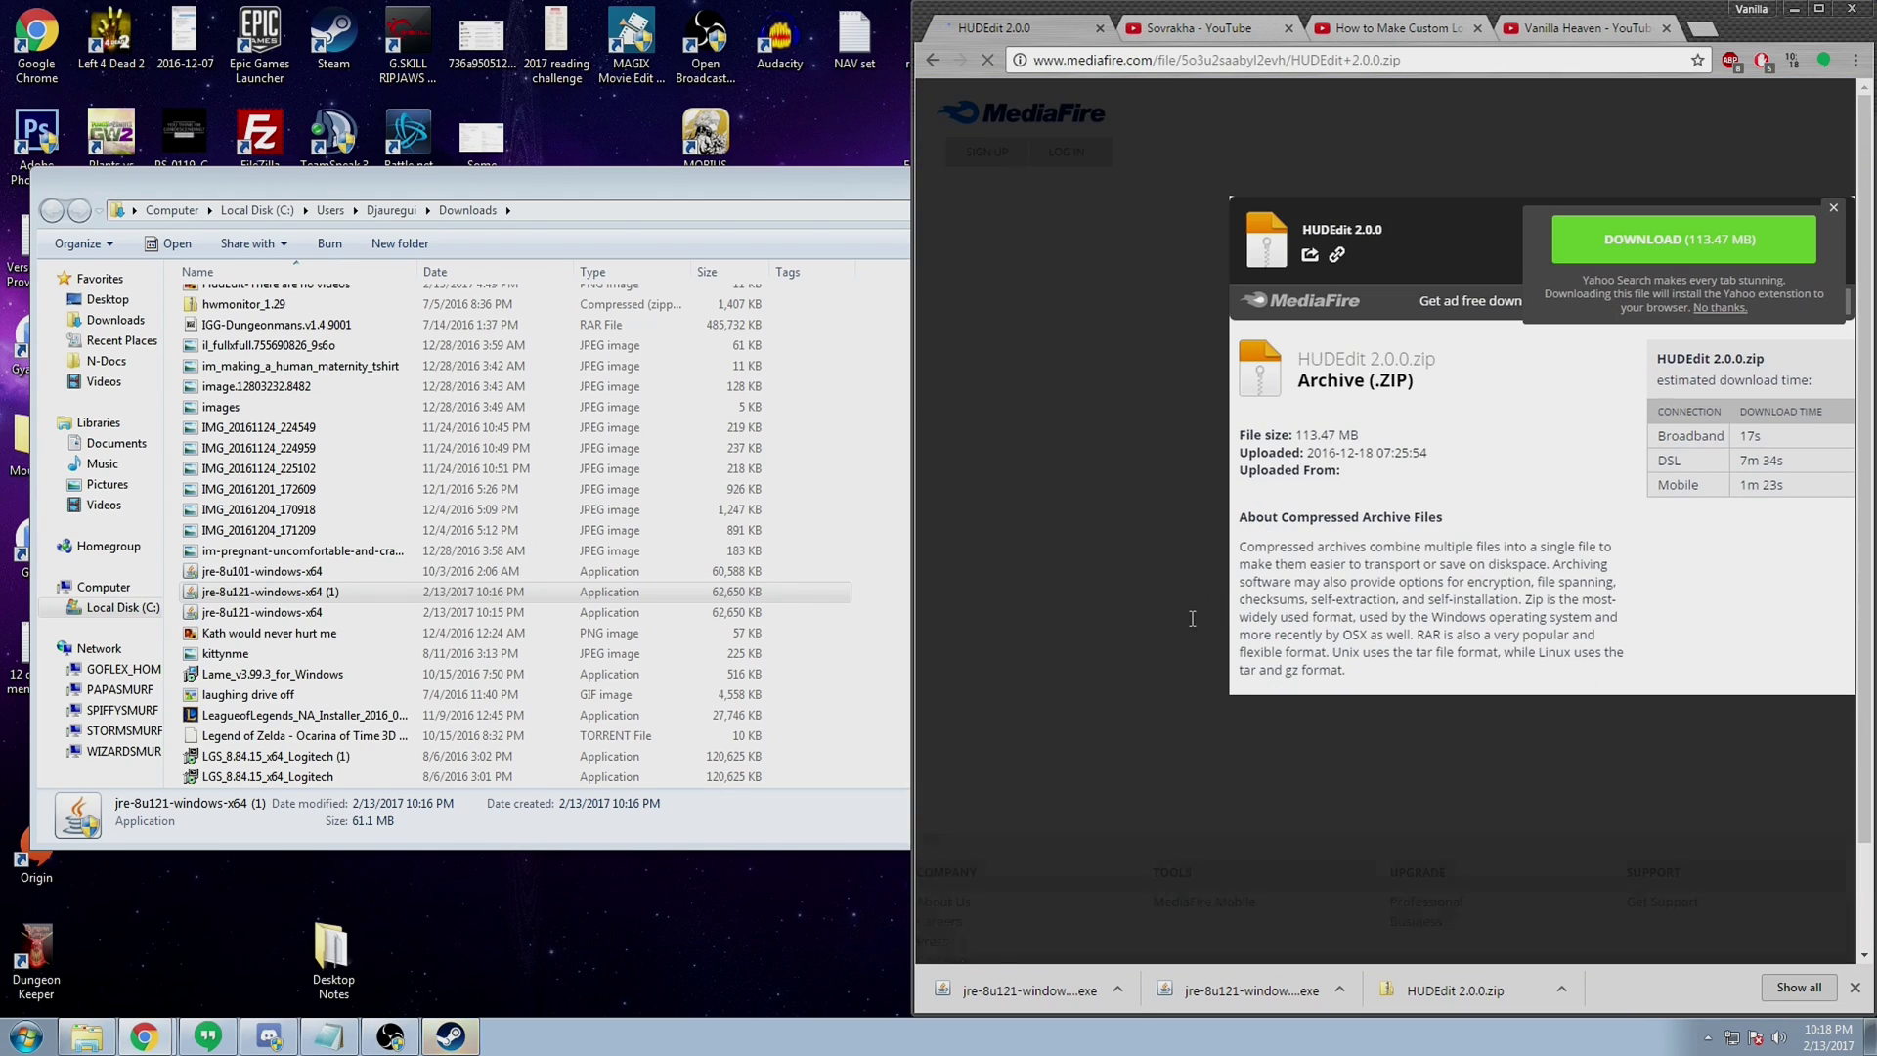
pyautogui.click(1833, 213)
pyautogui.hotkey('alt', 'Left')
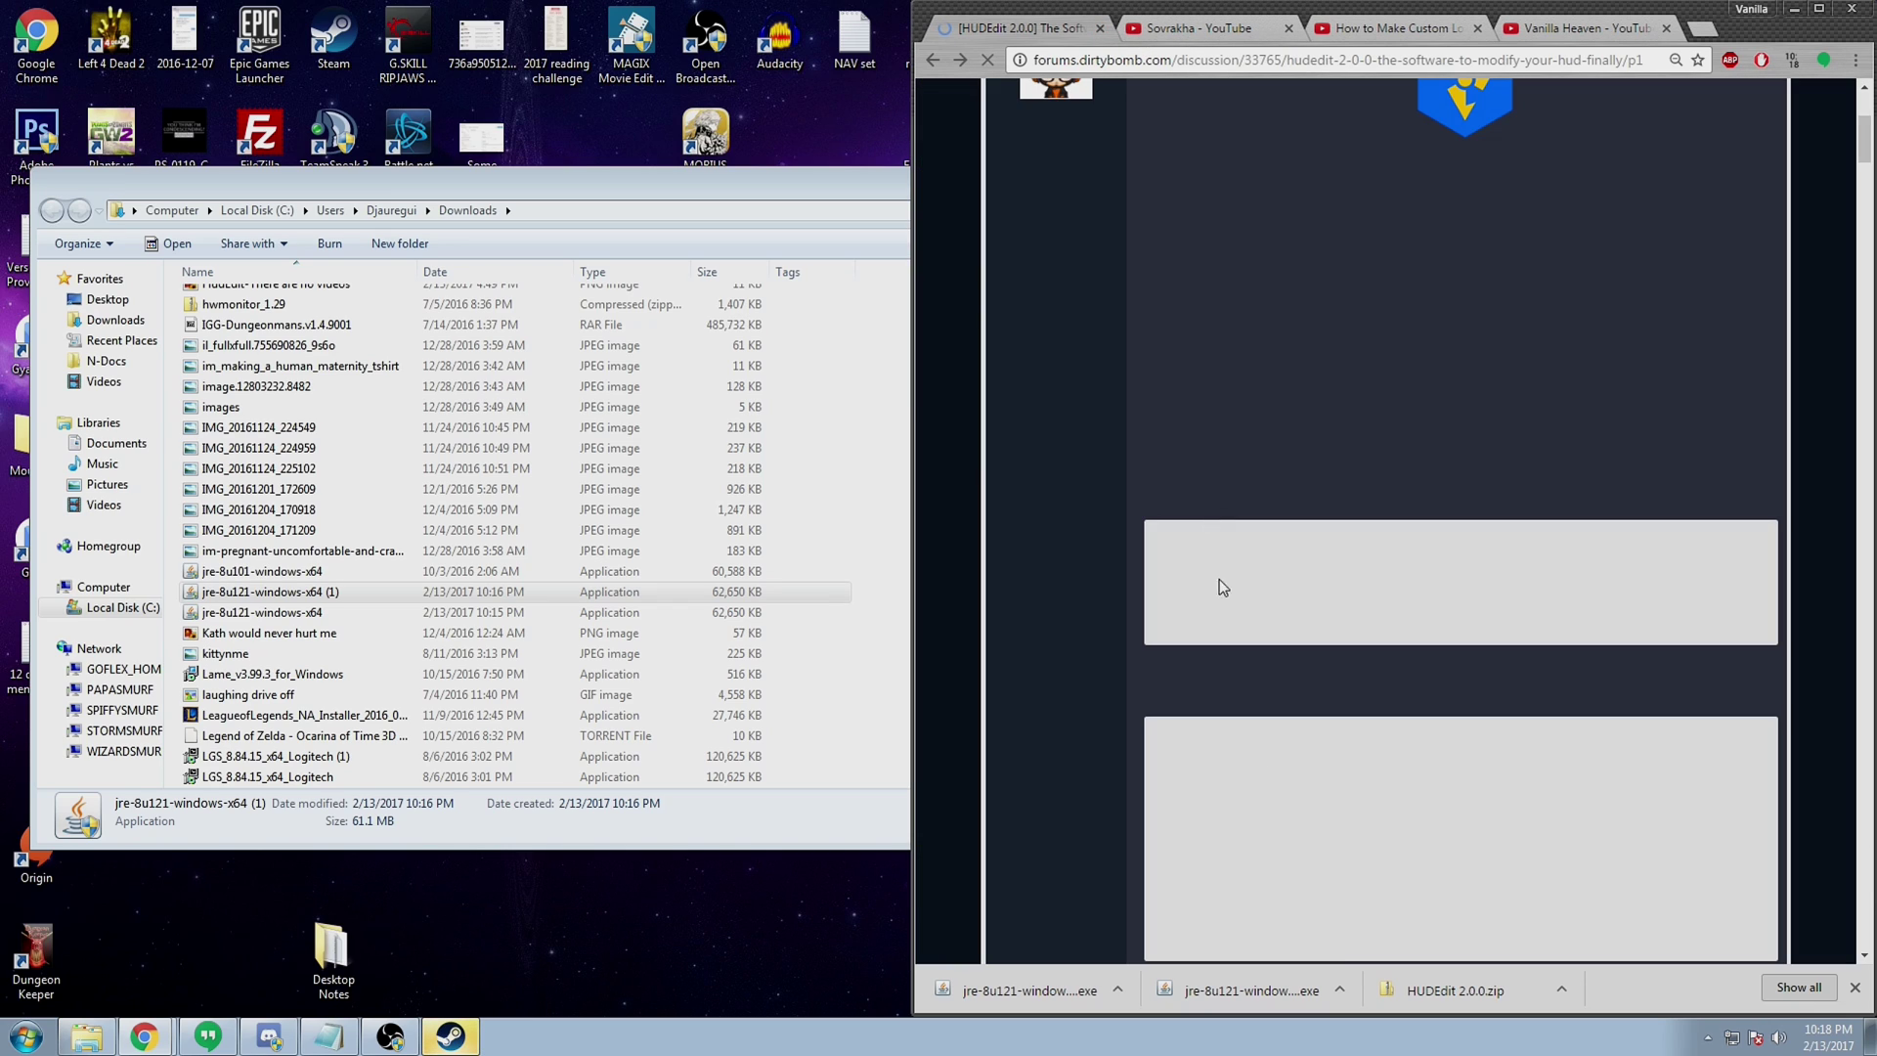
pyautogui.click(1561, 990)
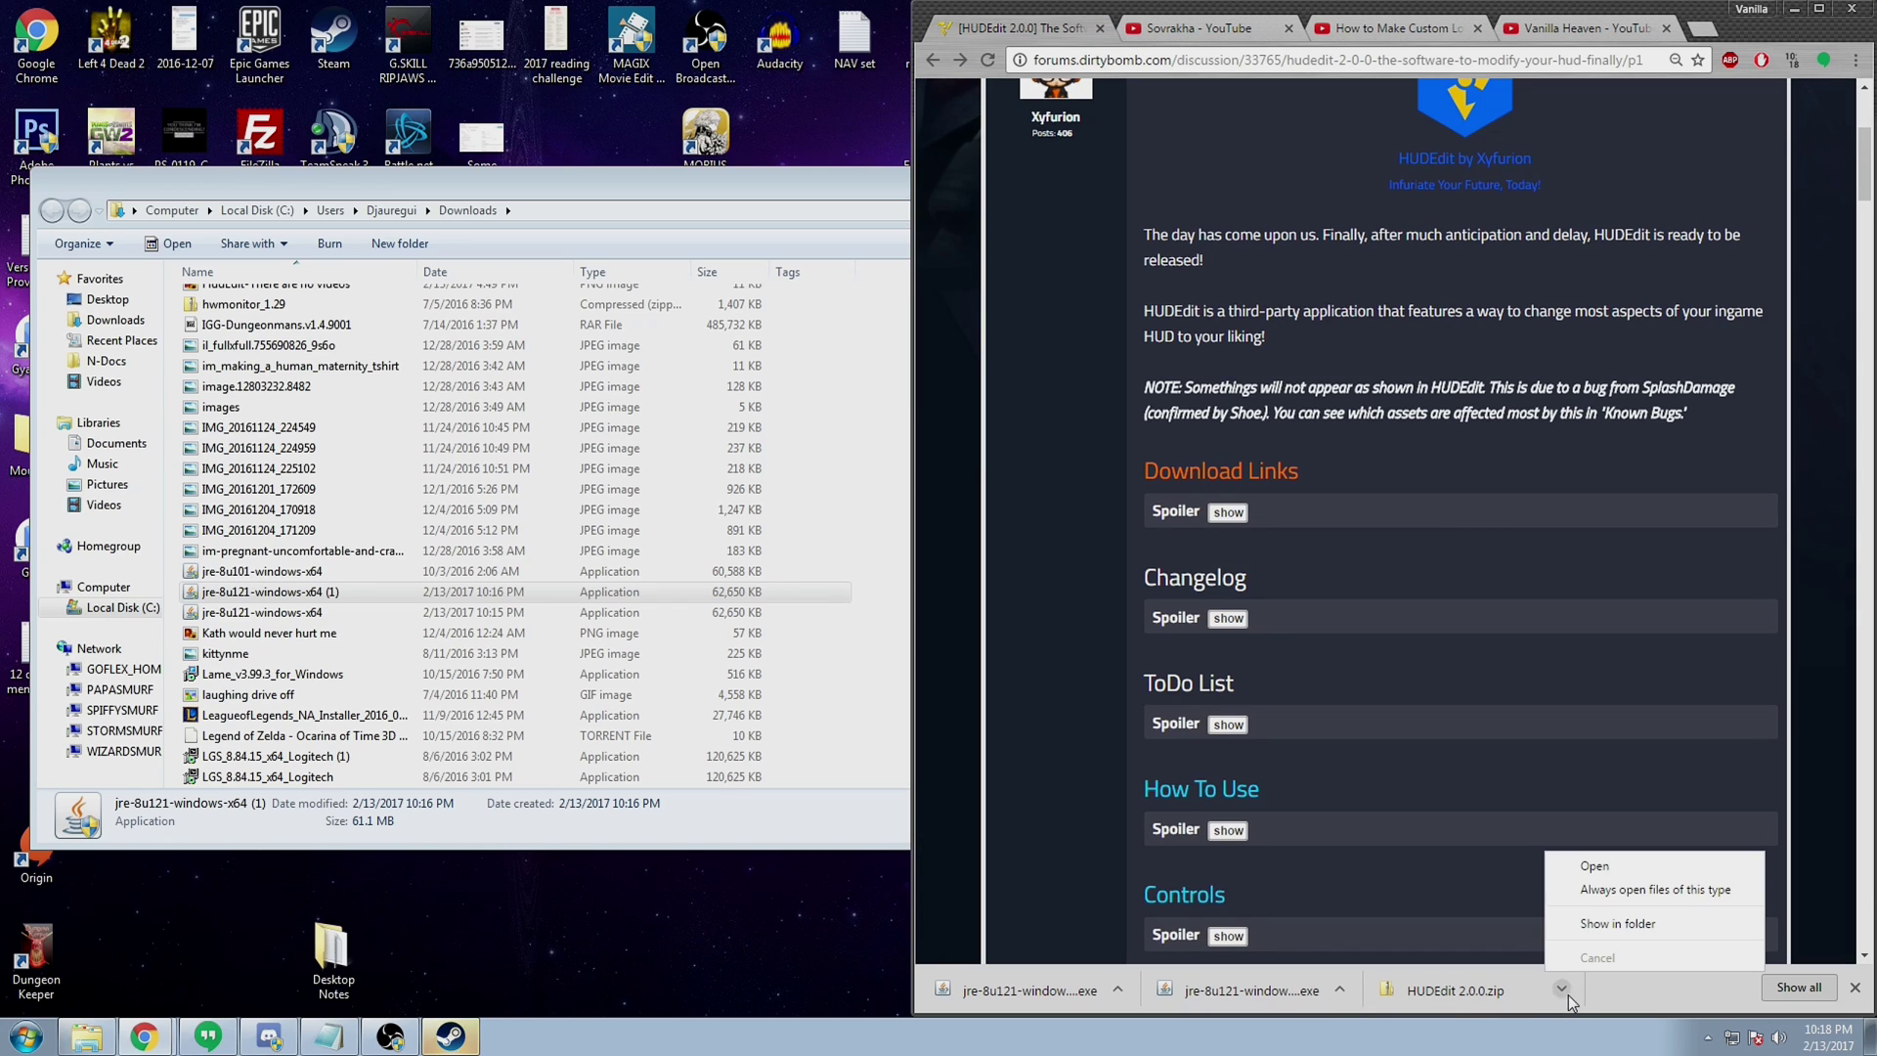
pyautogui.click(1608, 926)
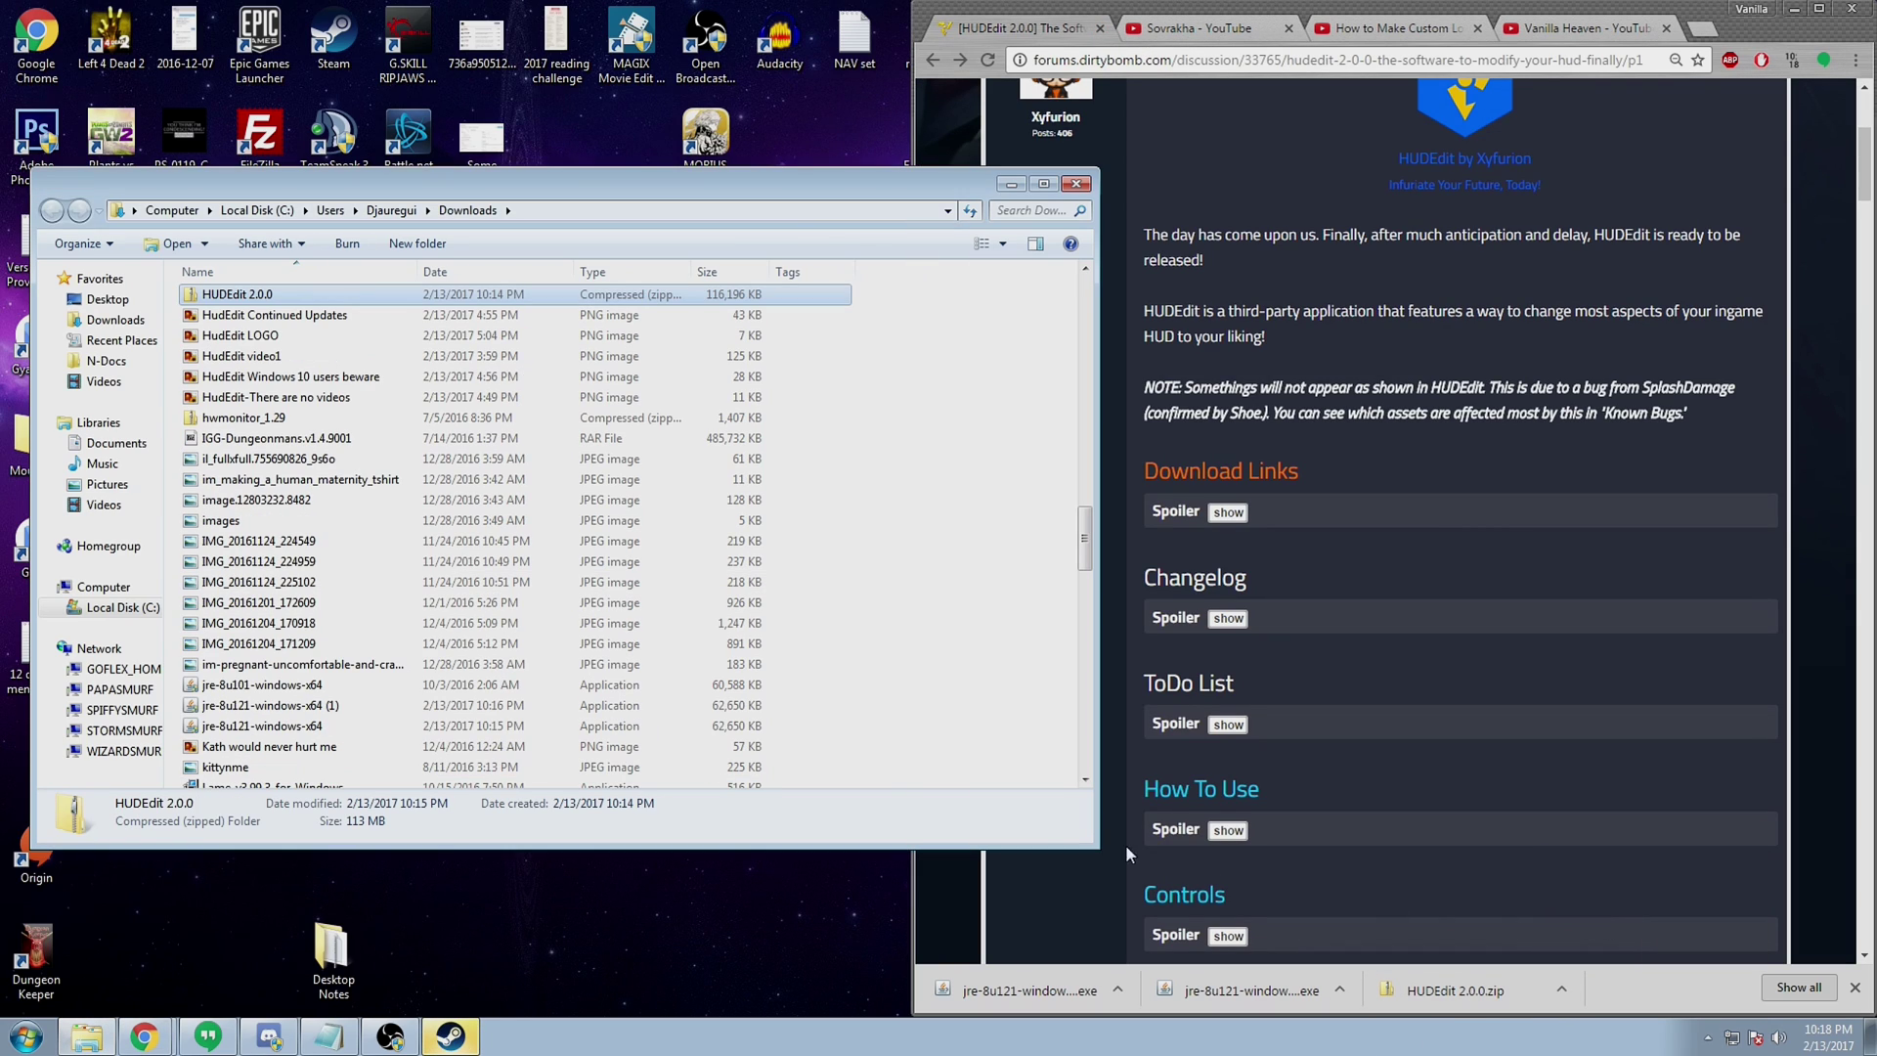
# Extract HUDEdit 2.0.0.zip with extracted files shown, merging into the existing HUDEdit 2.0.0 folder.
pyautogui.rightClick(259, 300)
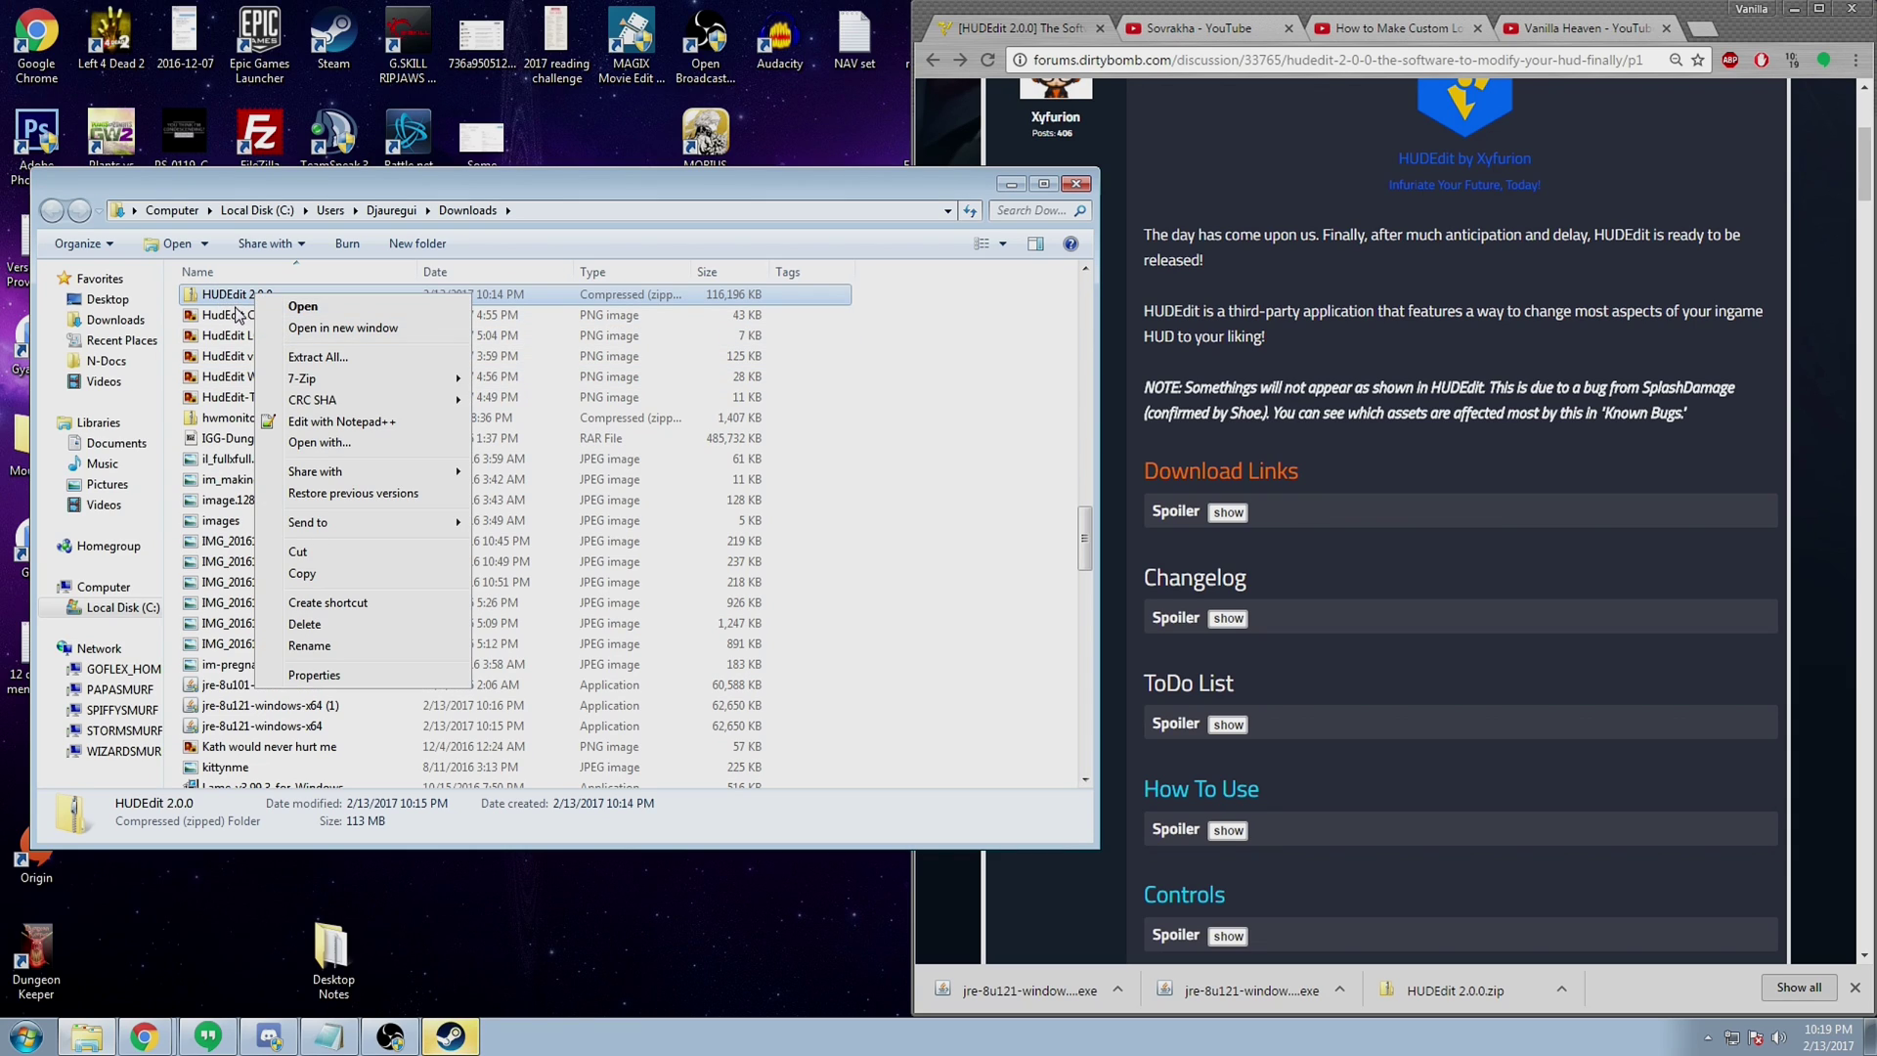
pyautogui.click(938, 298)
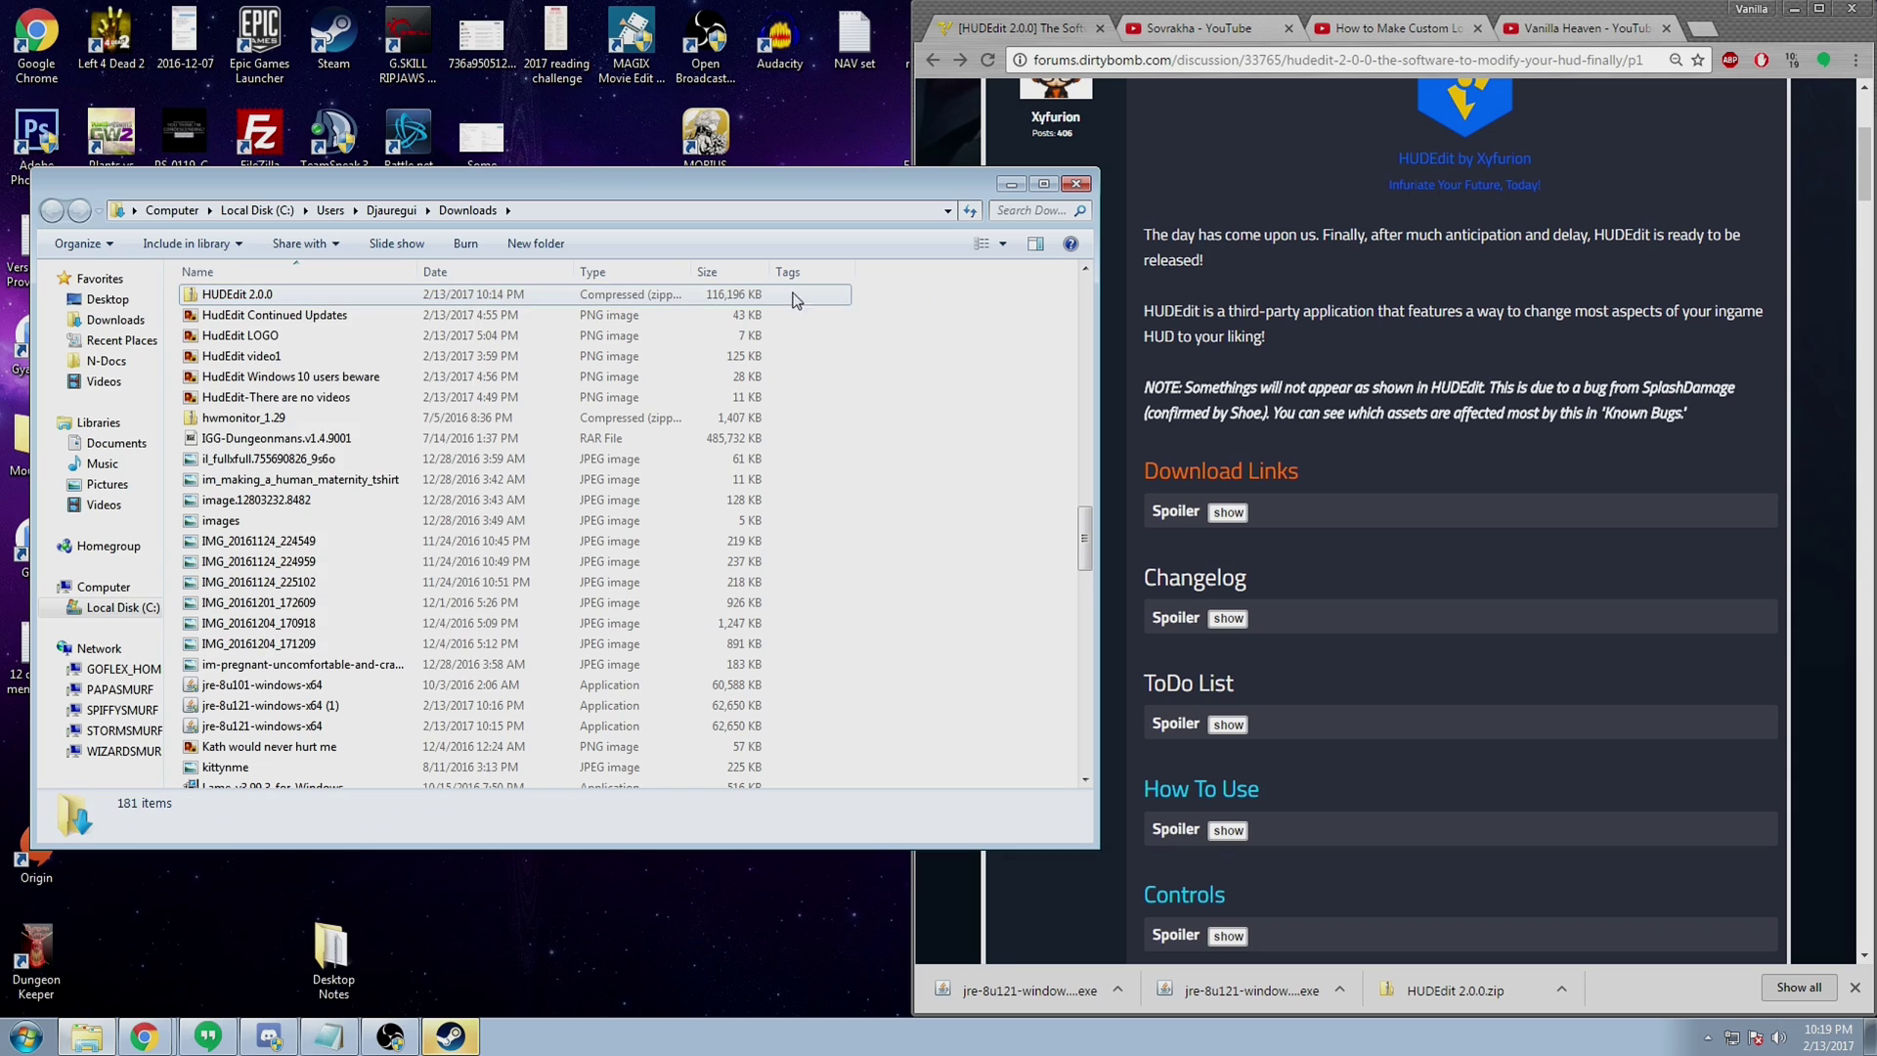
pyautogui.click(233, 294)
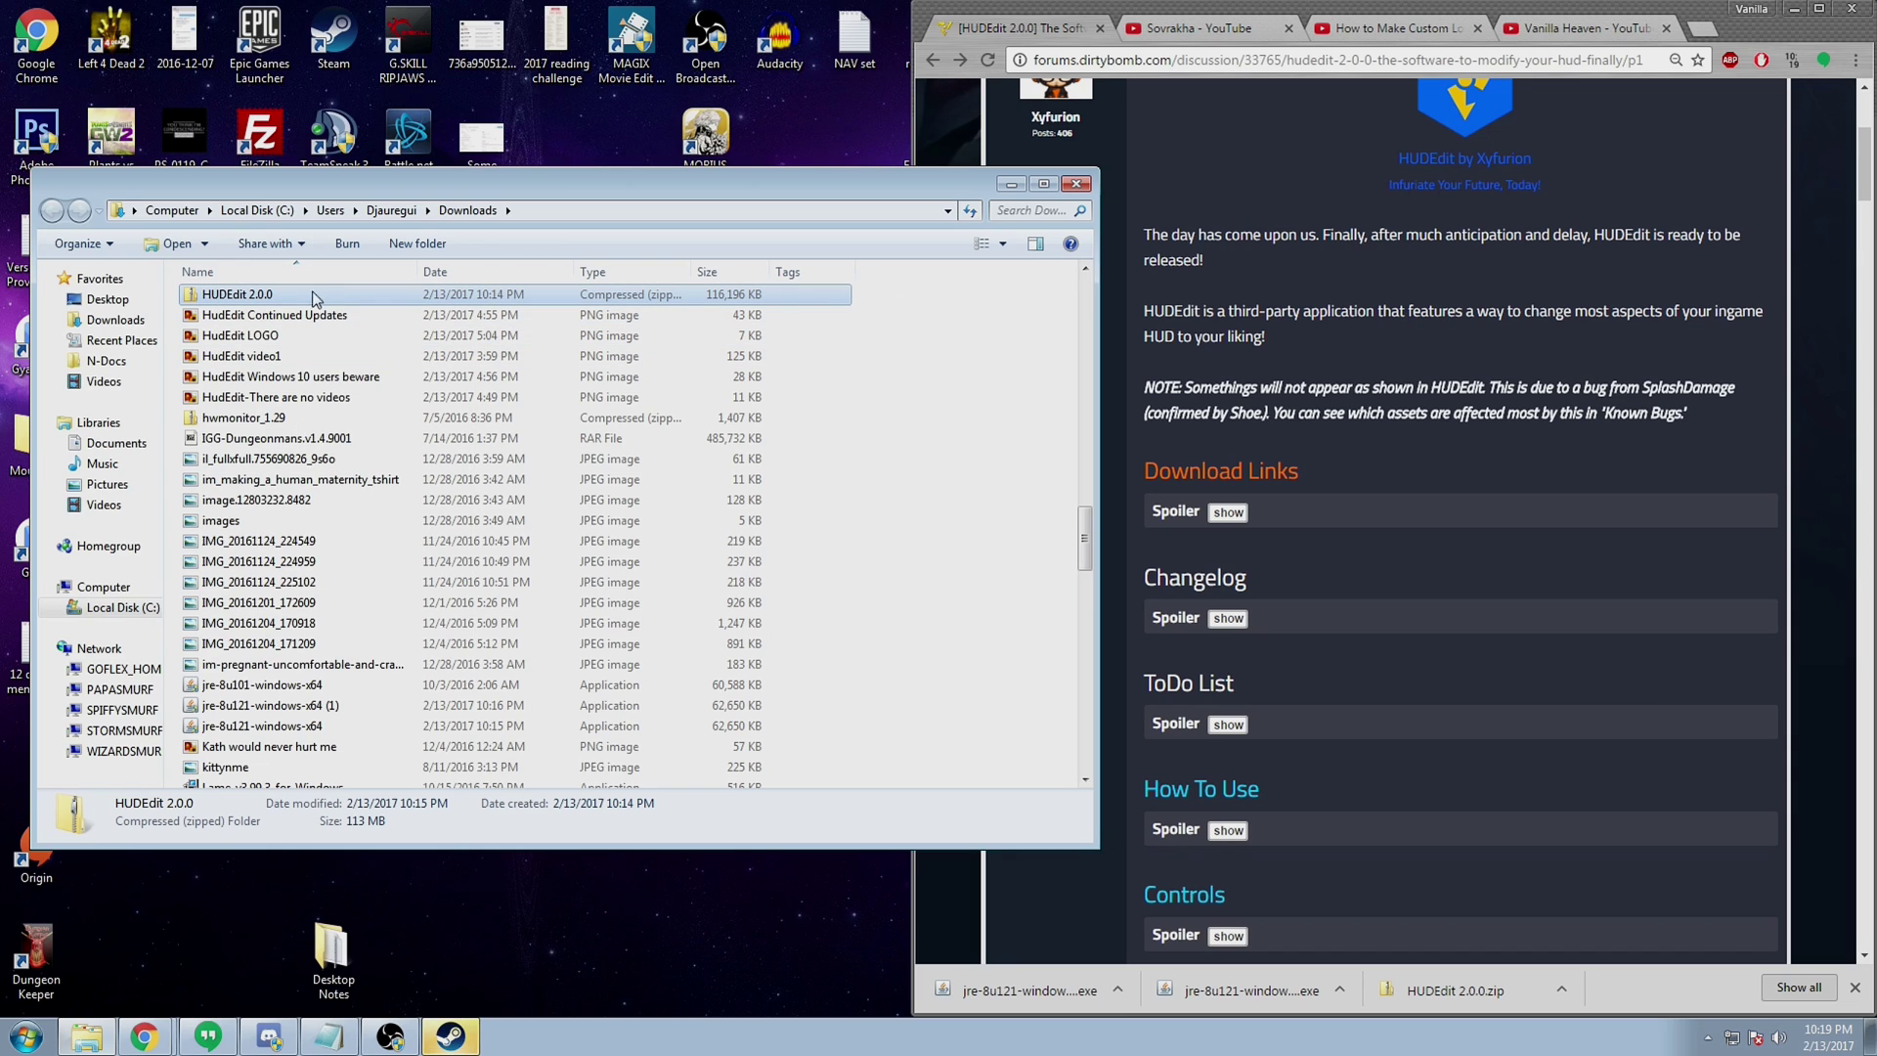
pyautogui.rightClick(293, 296)
pyautogui.click(362, 363)
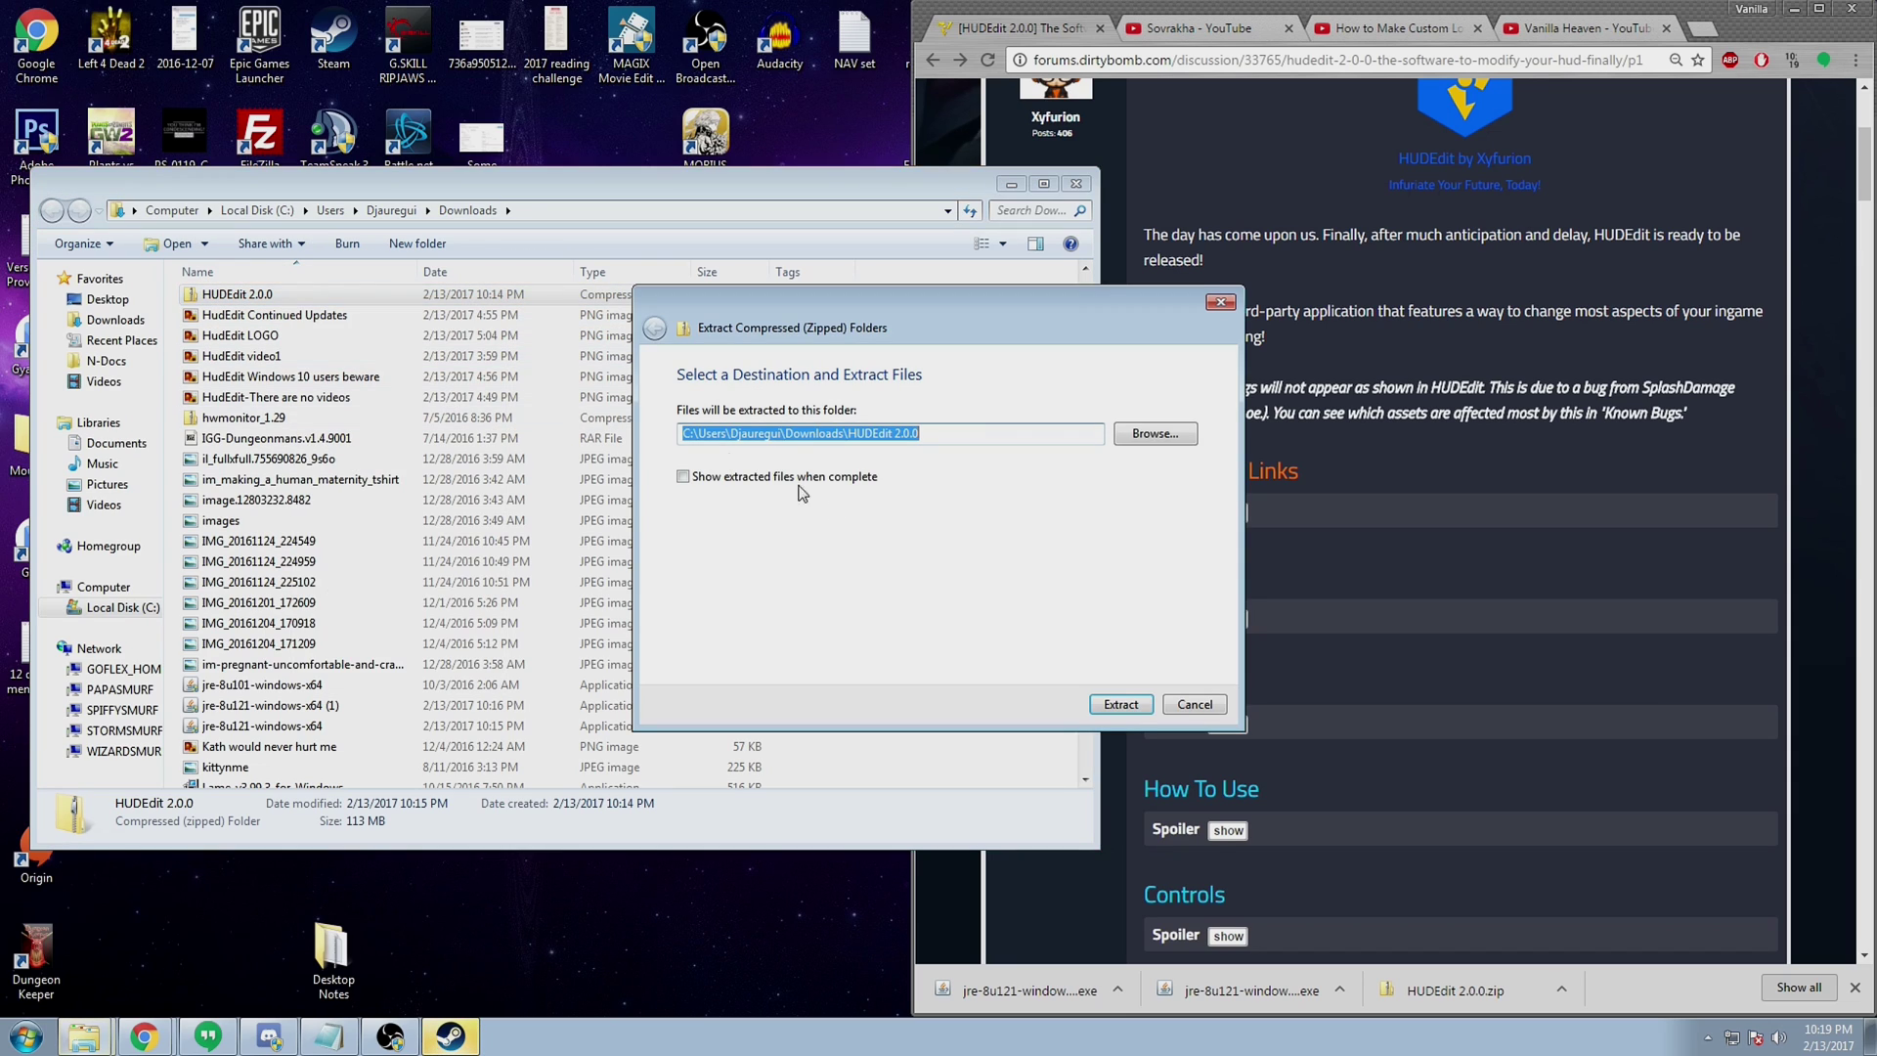
pyautogui.click(682, 476)
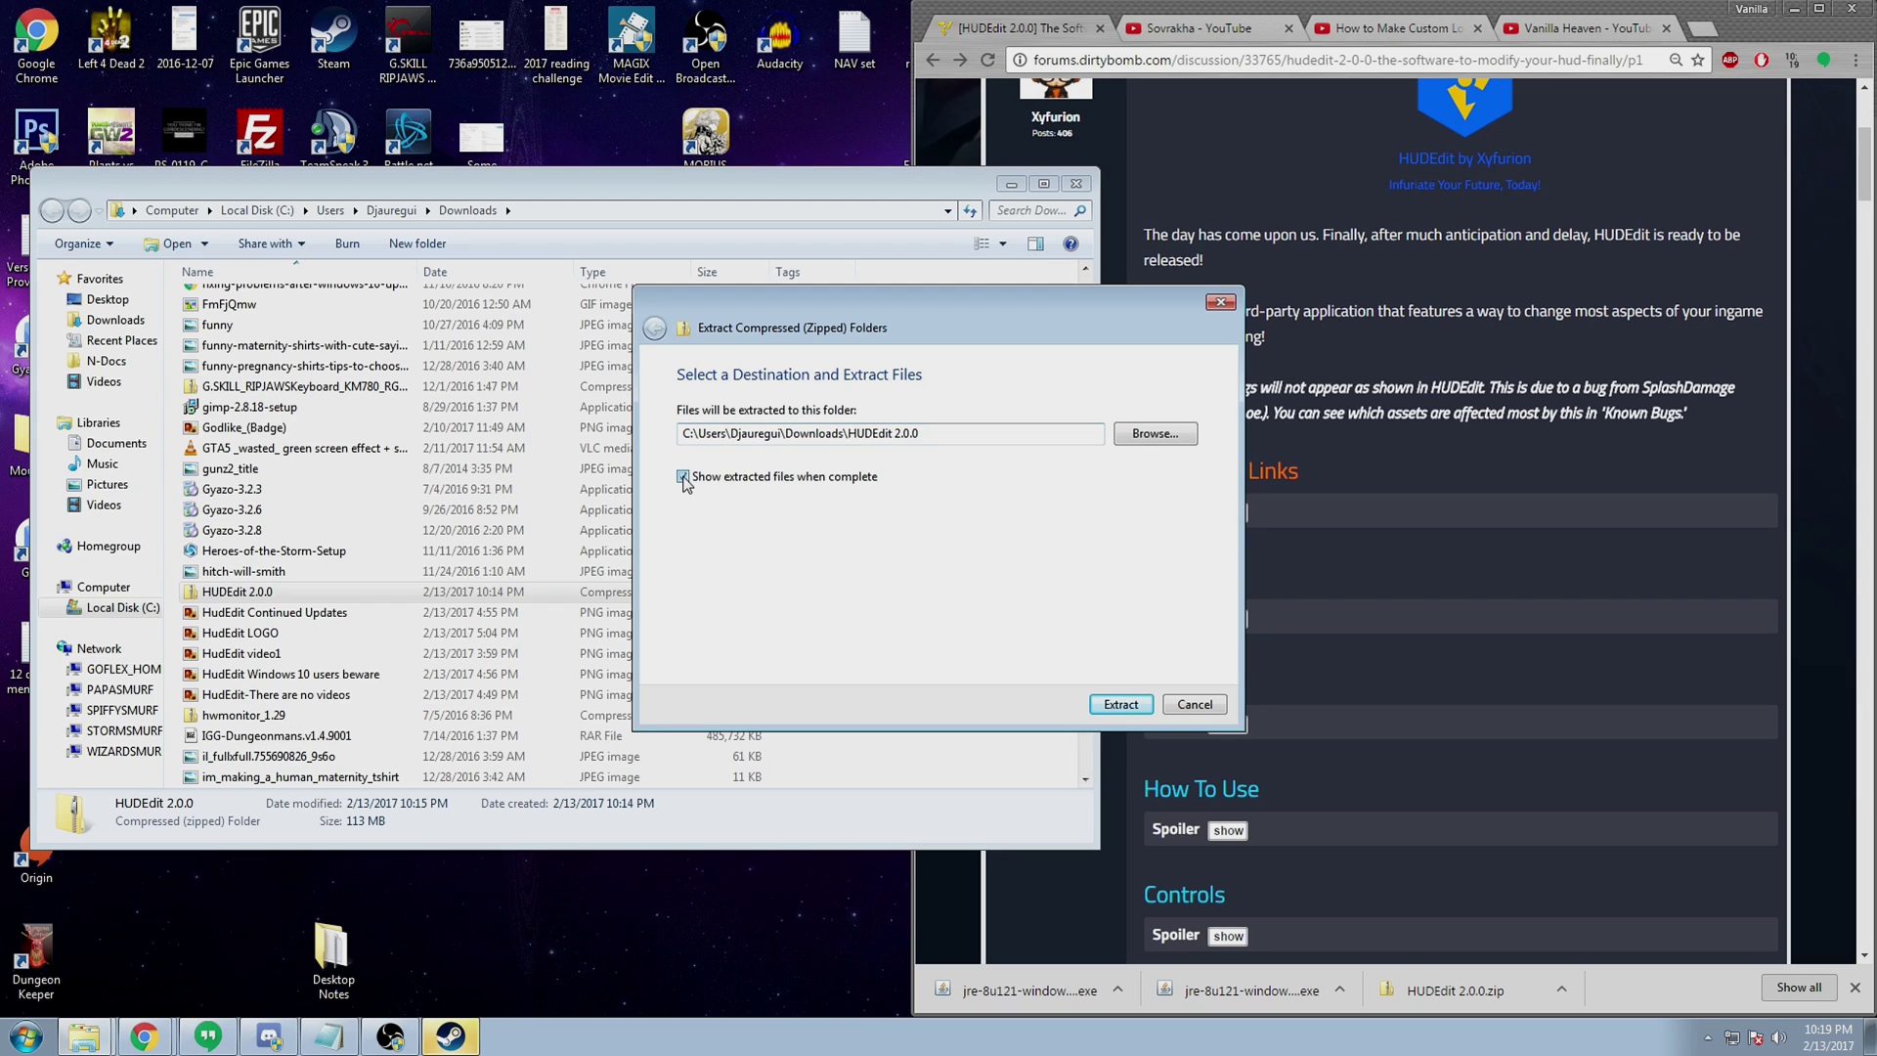
pyautogui.click(1121, 704)
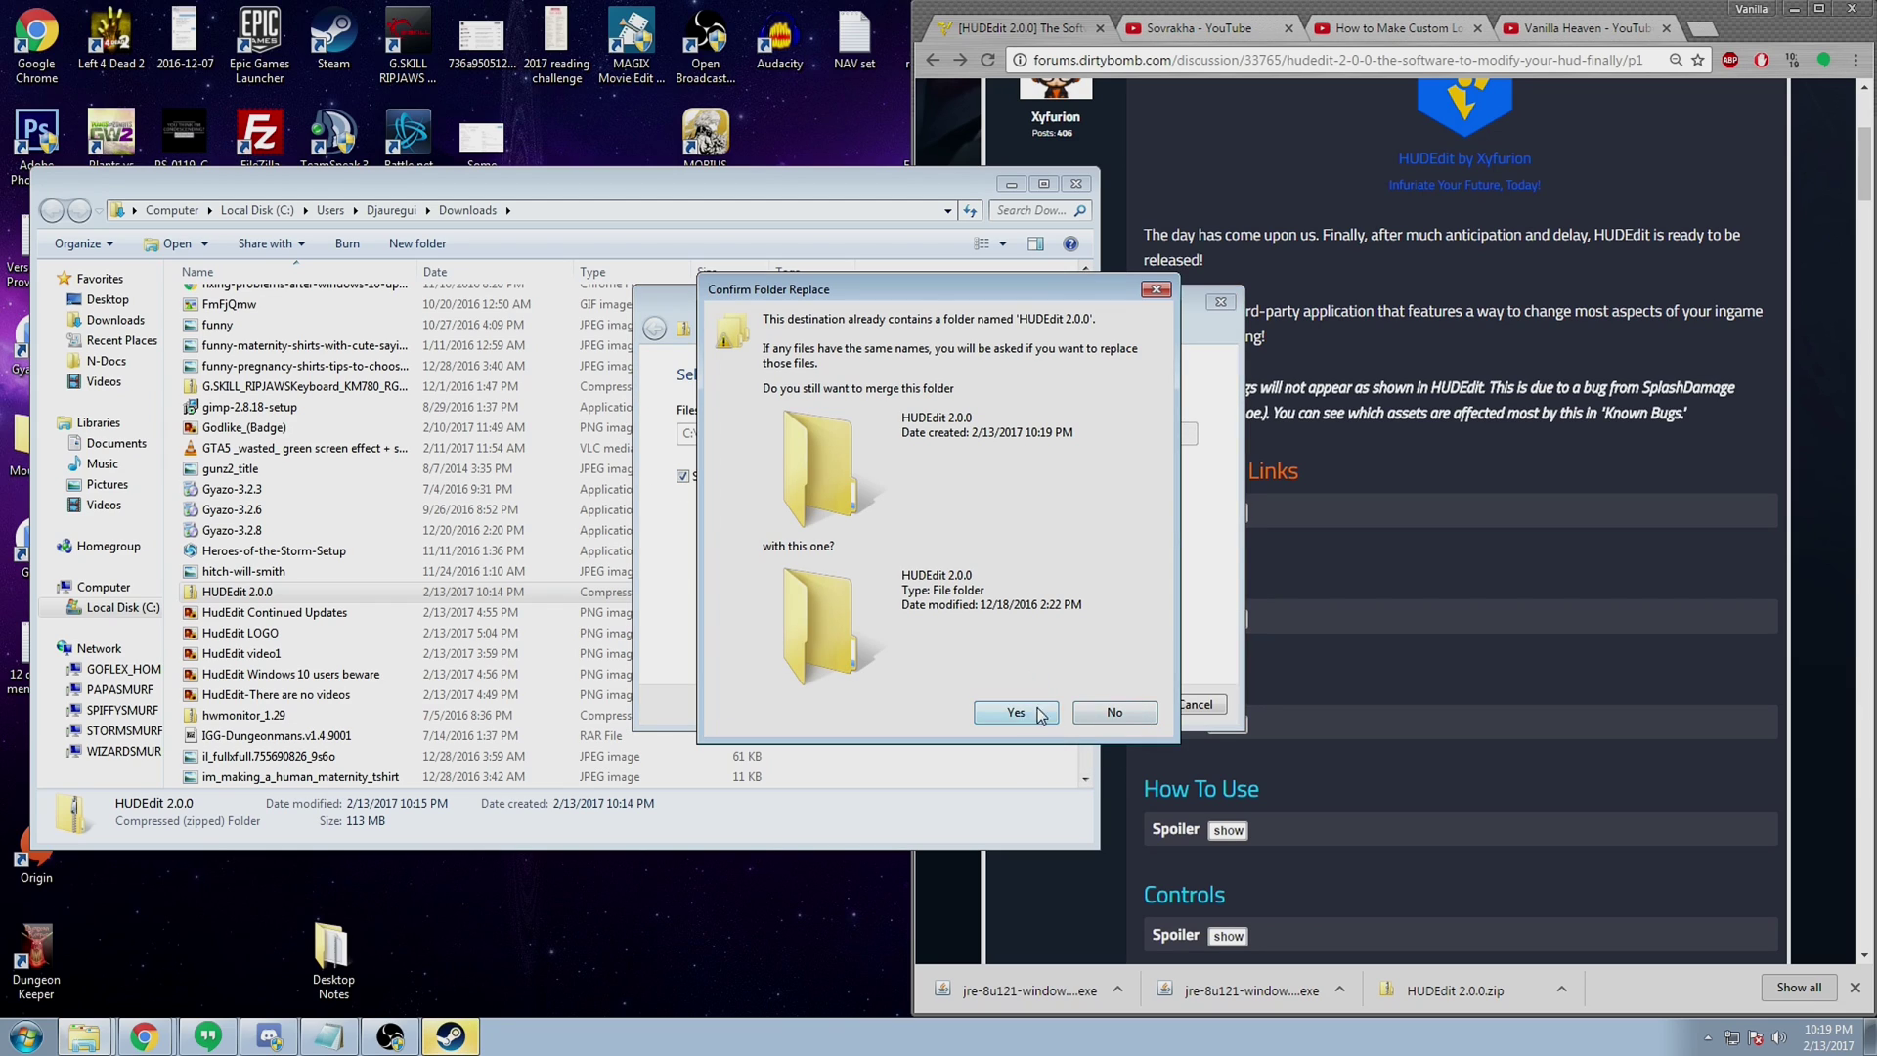
pyautogui.click(1123, 714)
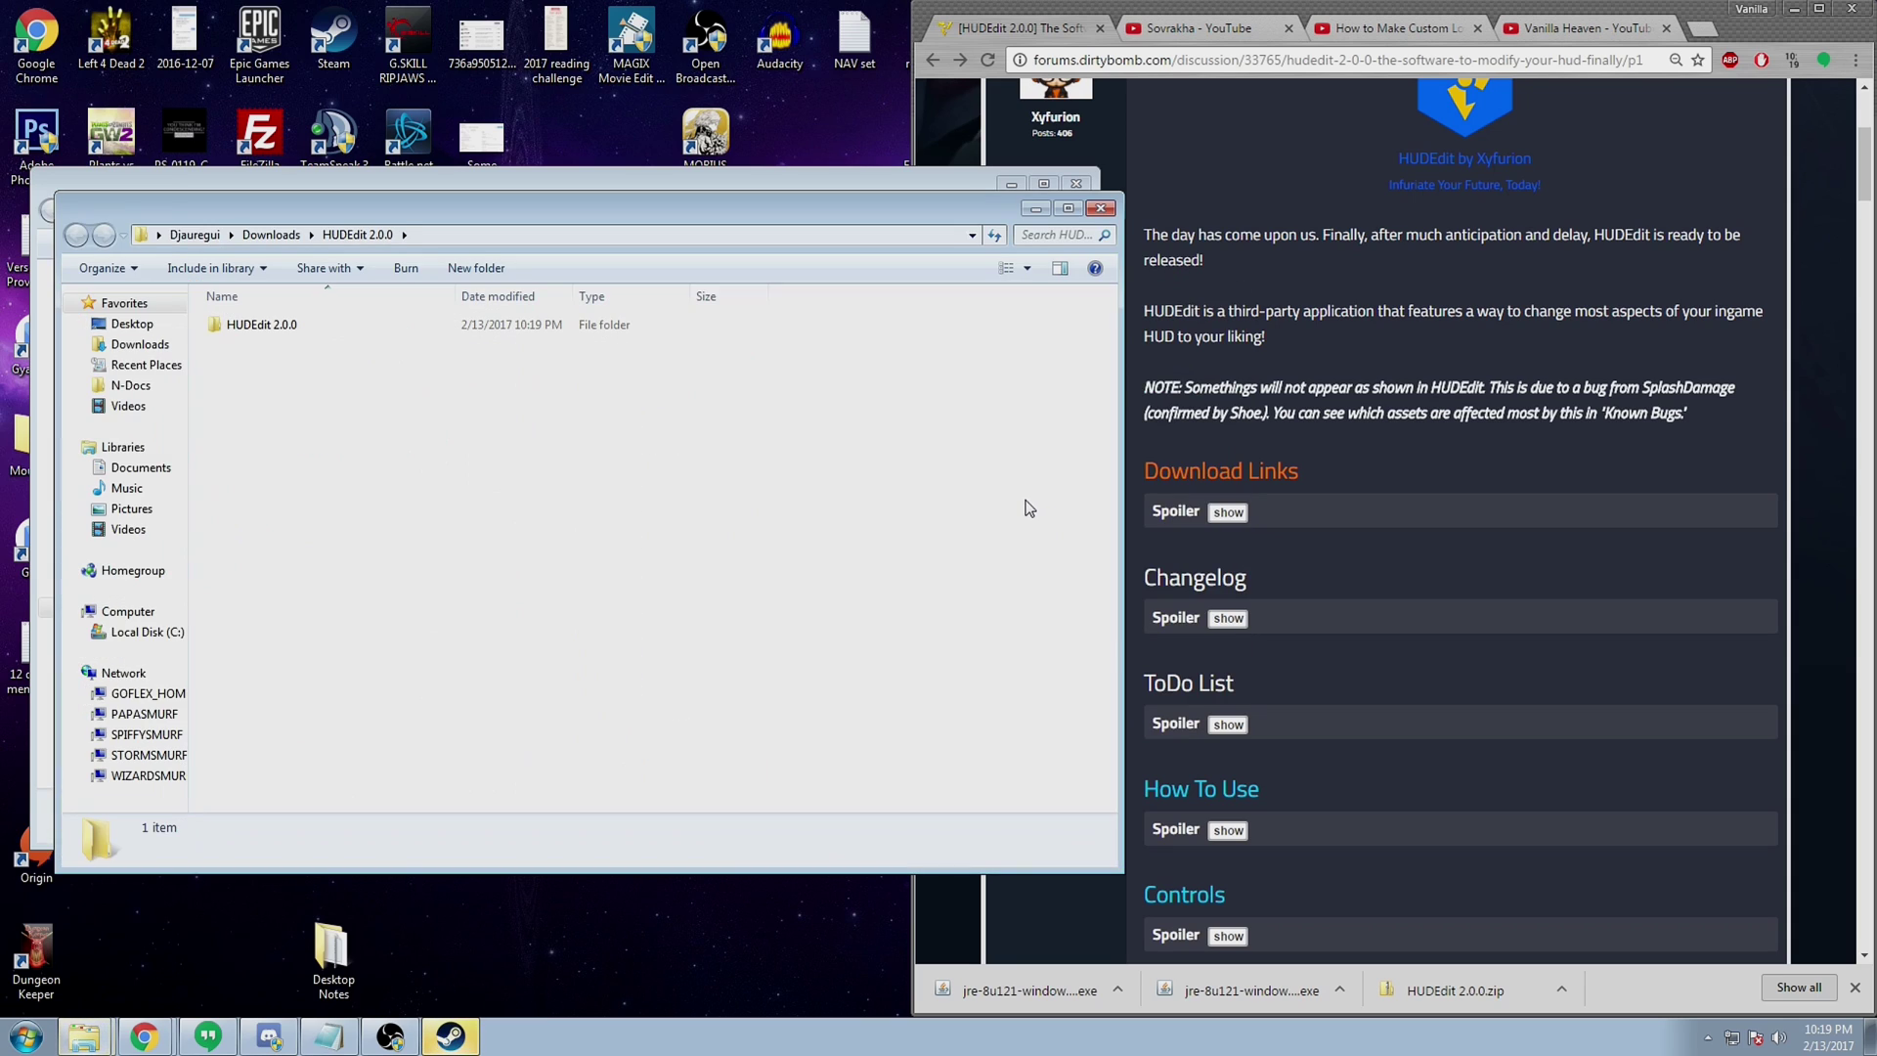
# Open the extracted HUDEdit 2.0.0 folder and close the Downloads window.
pyautogui.moveTo(873, 220); pyautogui.dragTo(1177, 155)
pyautogui.doubleClick(565, 259)
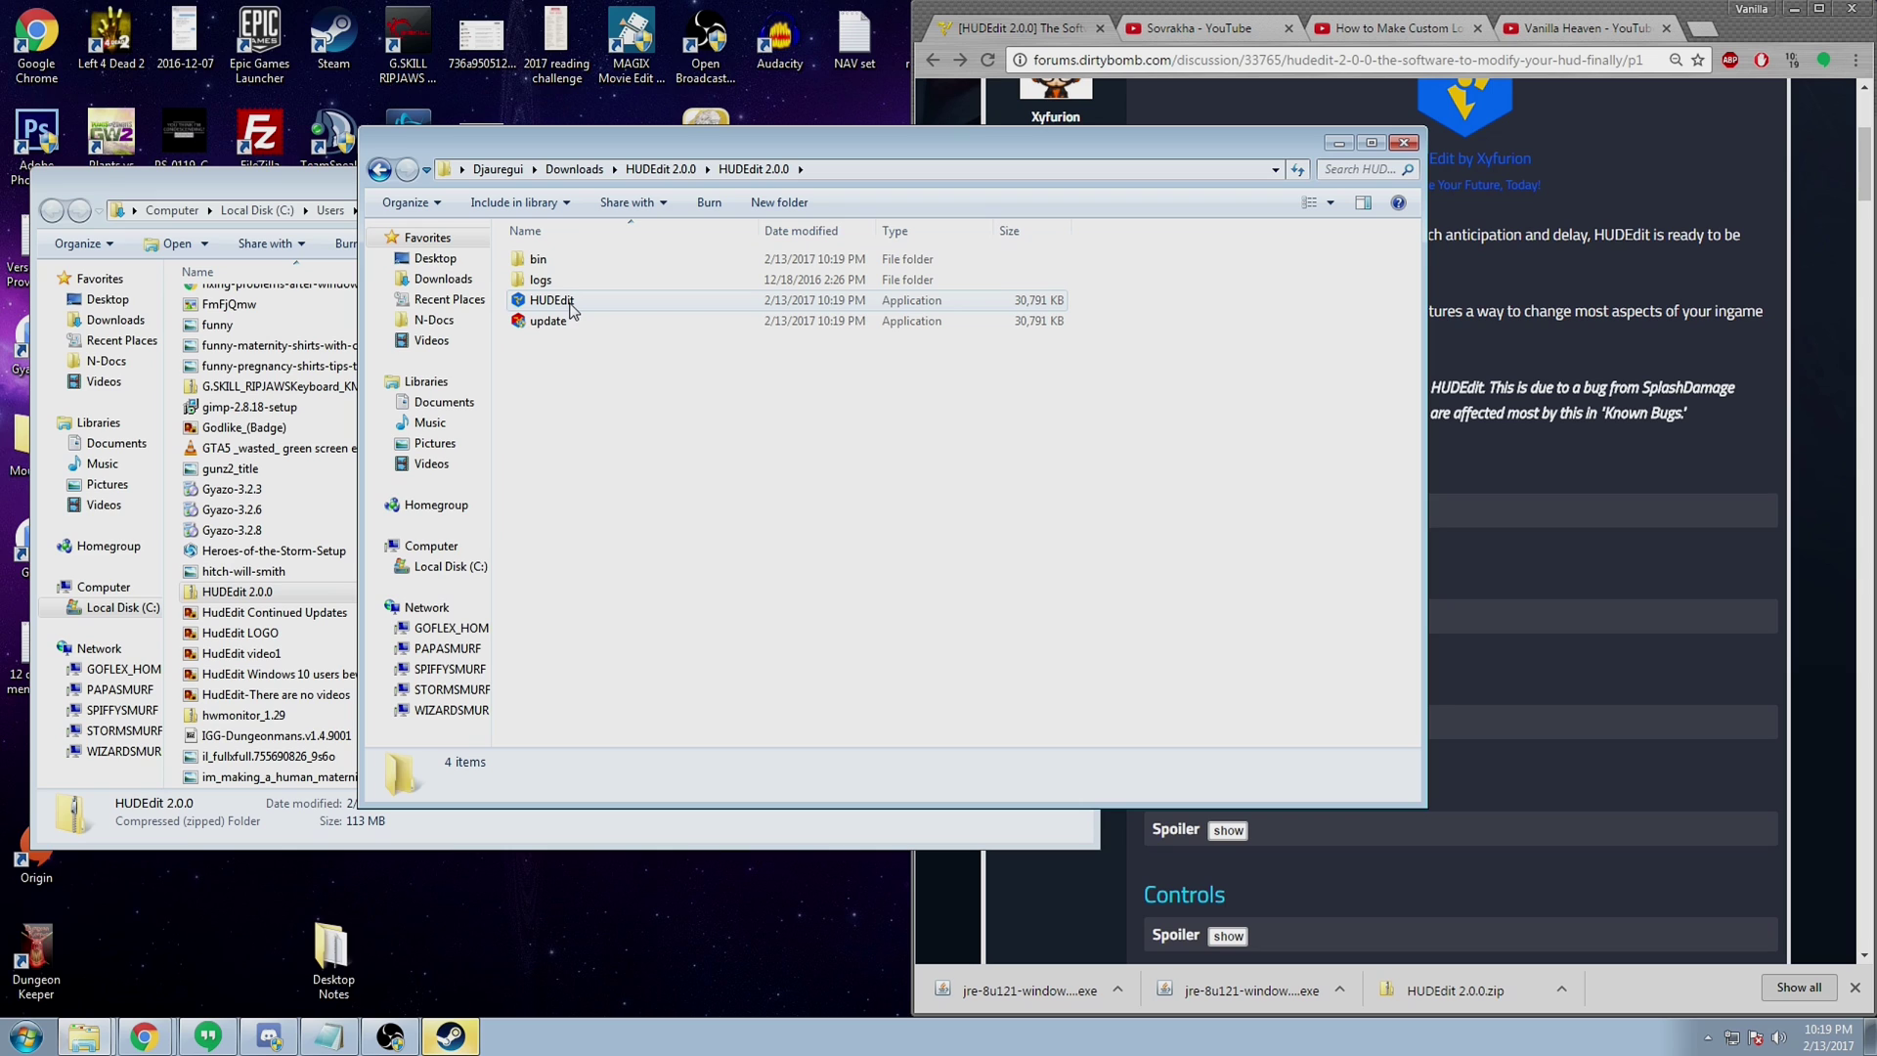
pyautogui.click(277, 193)
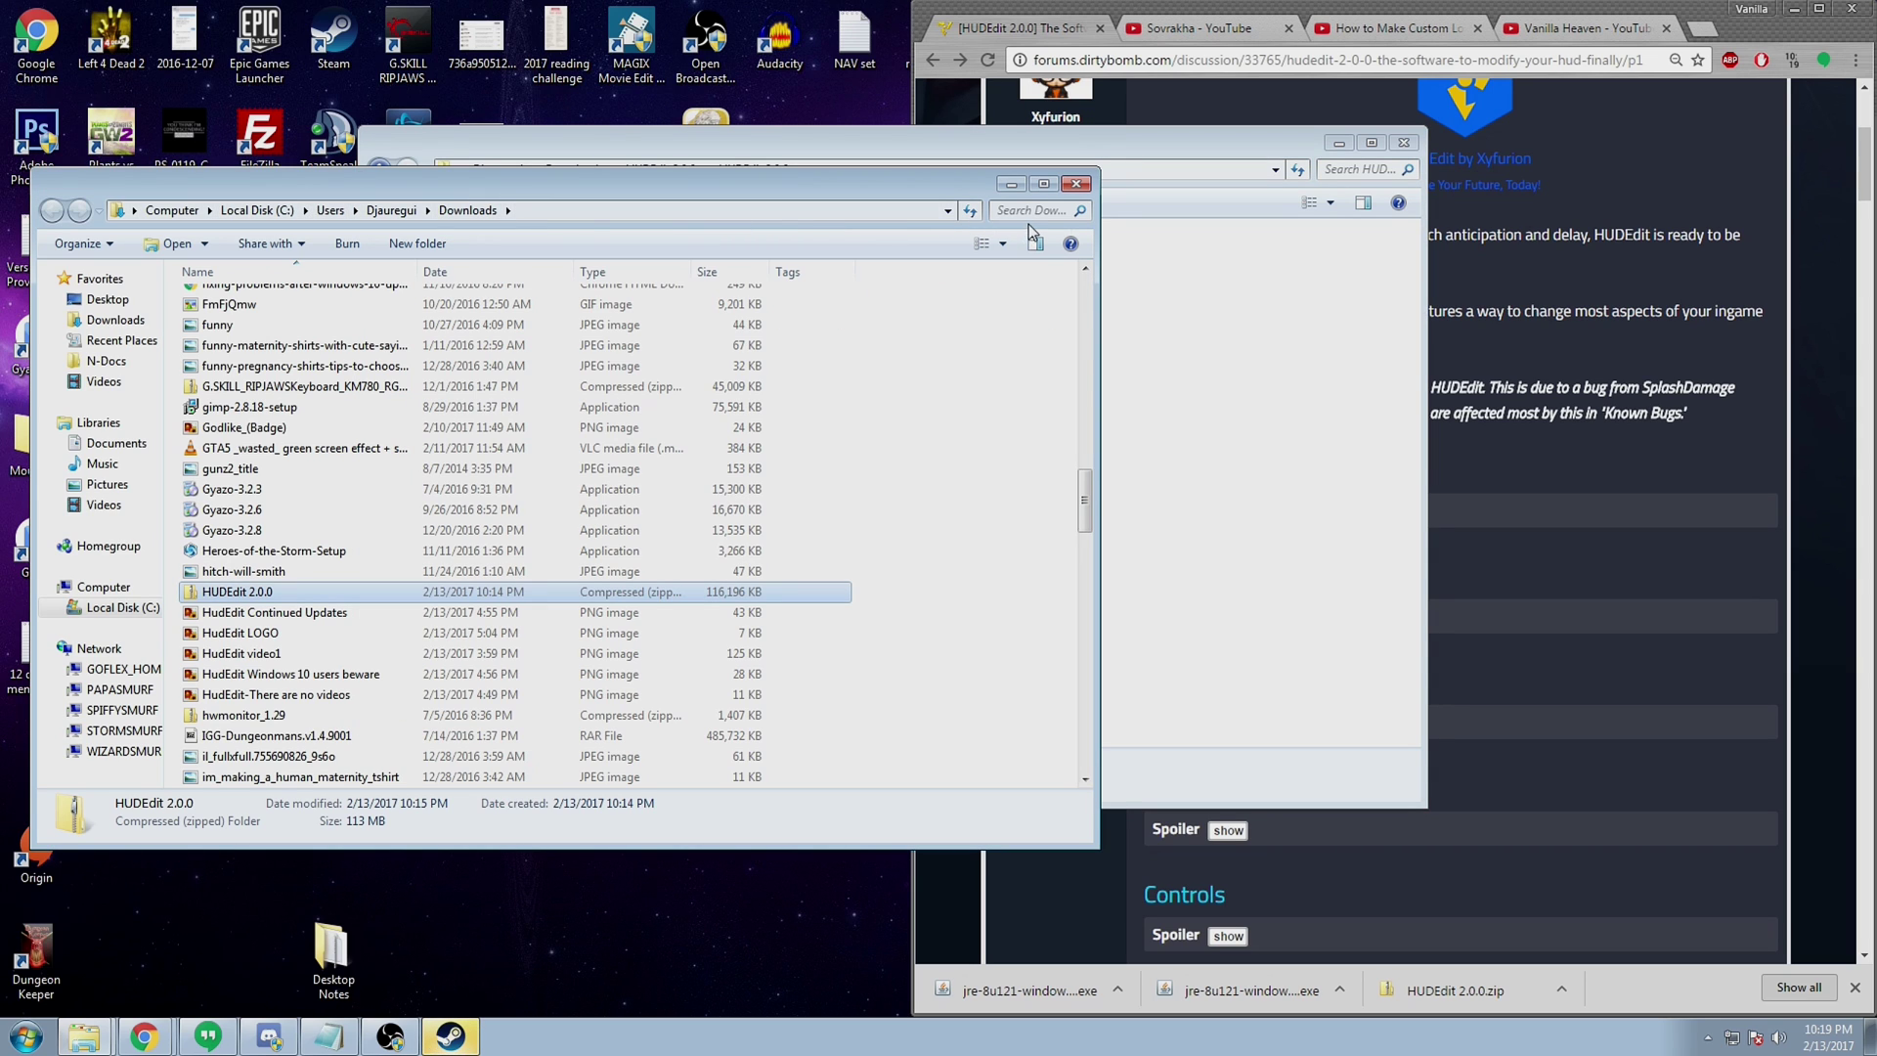
pyautogui.click(1077, 187)
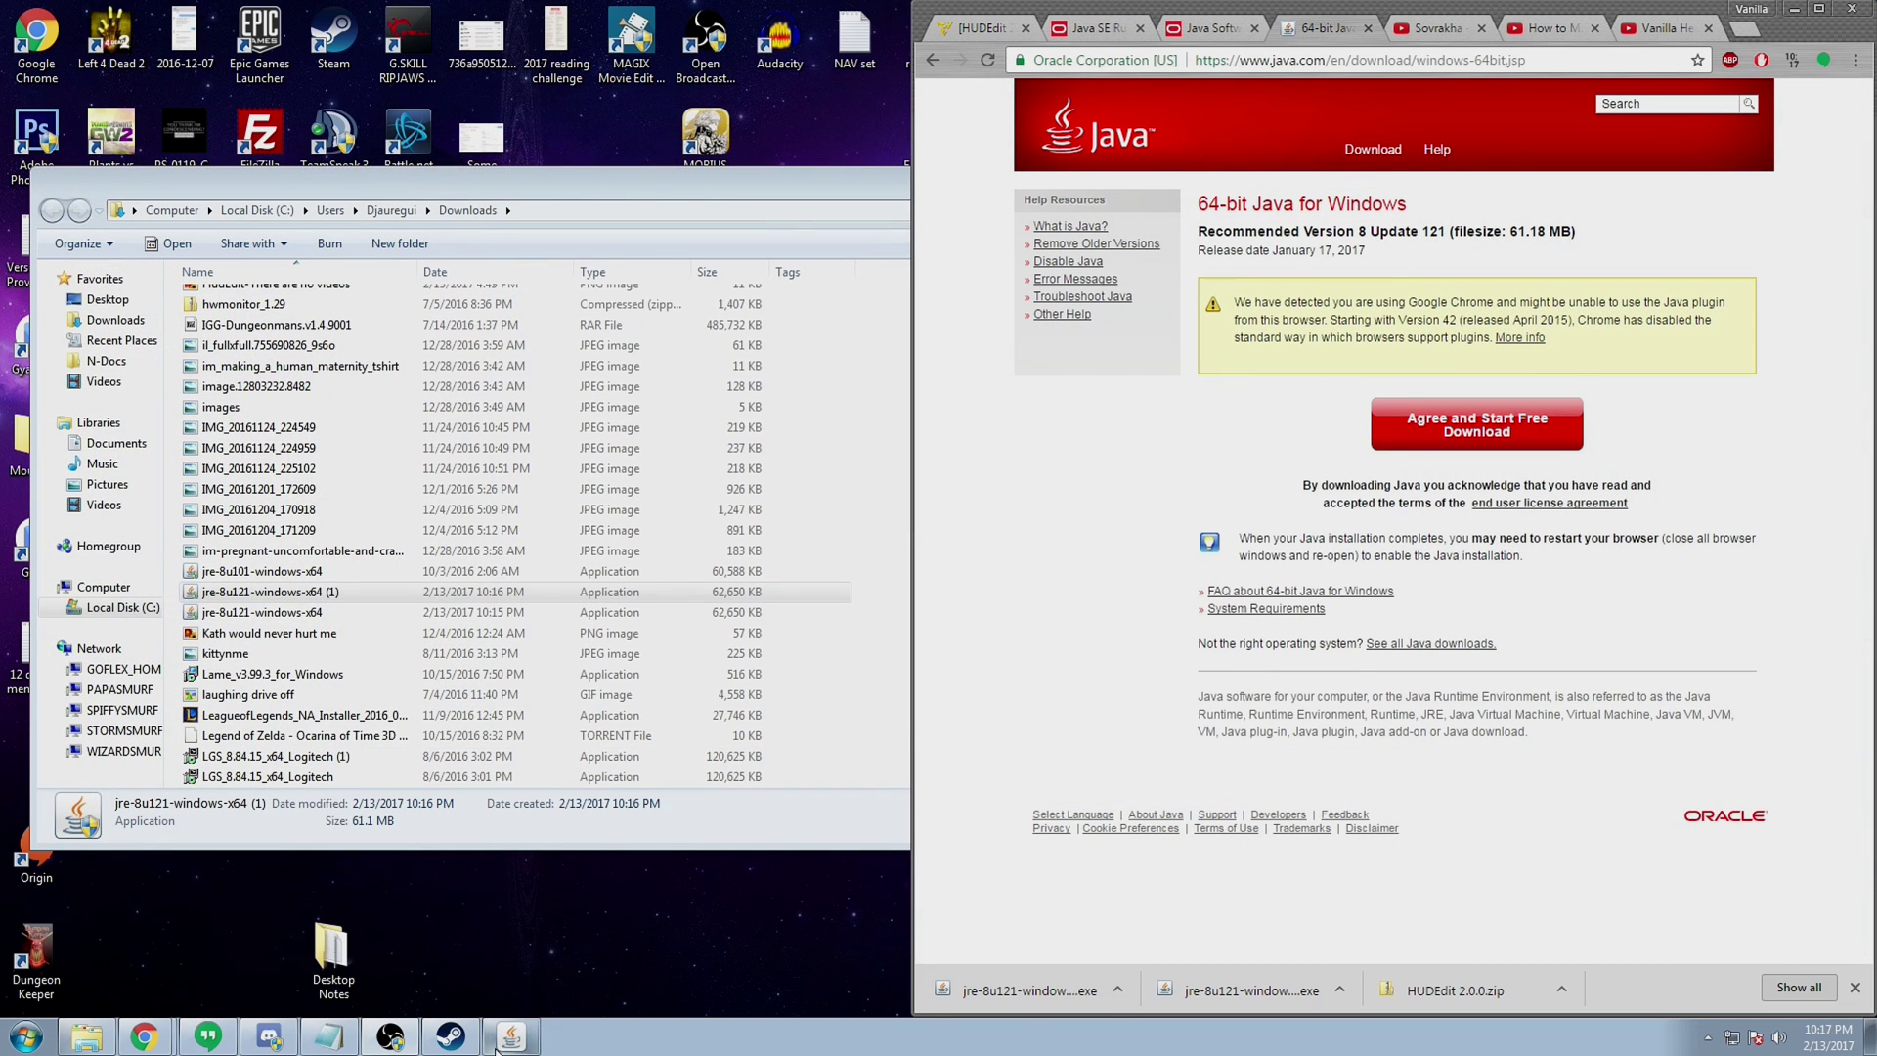
# In Java Setup, uninstall the out-of-date Java 8 Update 111 and continue past the summary.
pyautogui.click(509, 1038)
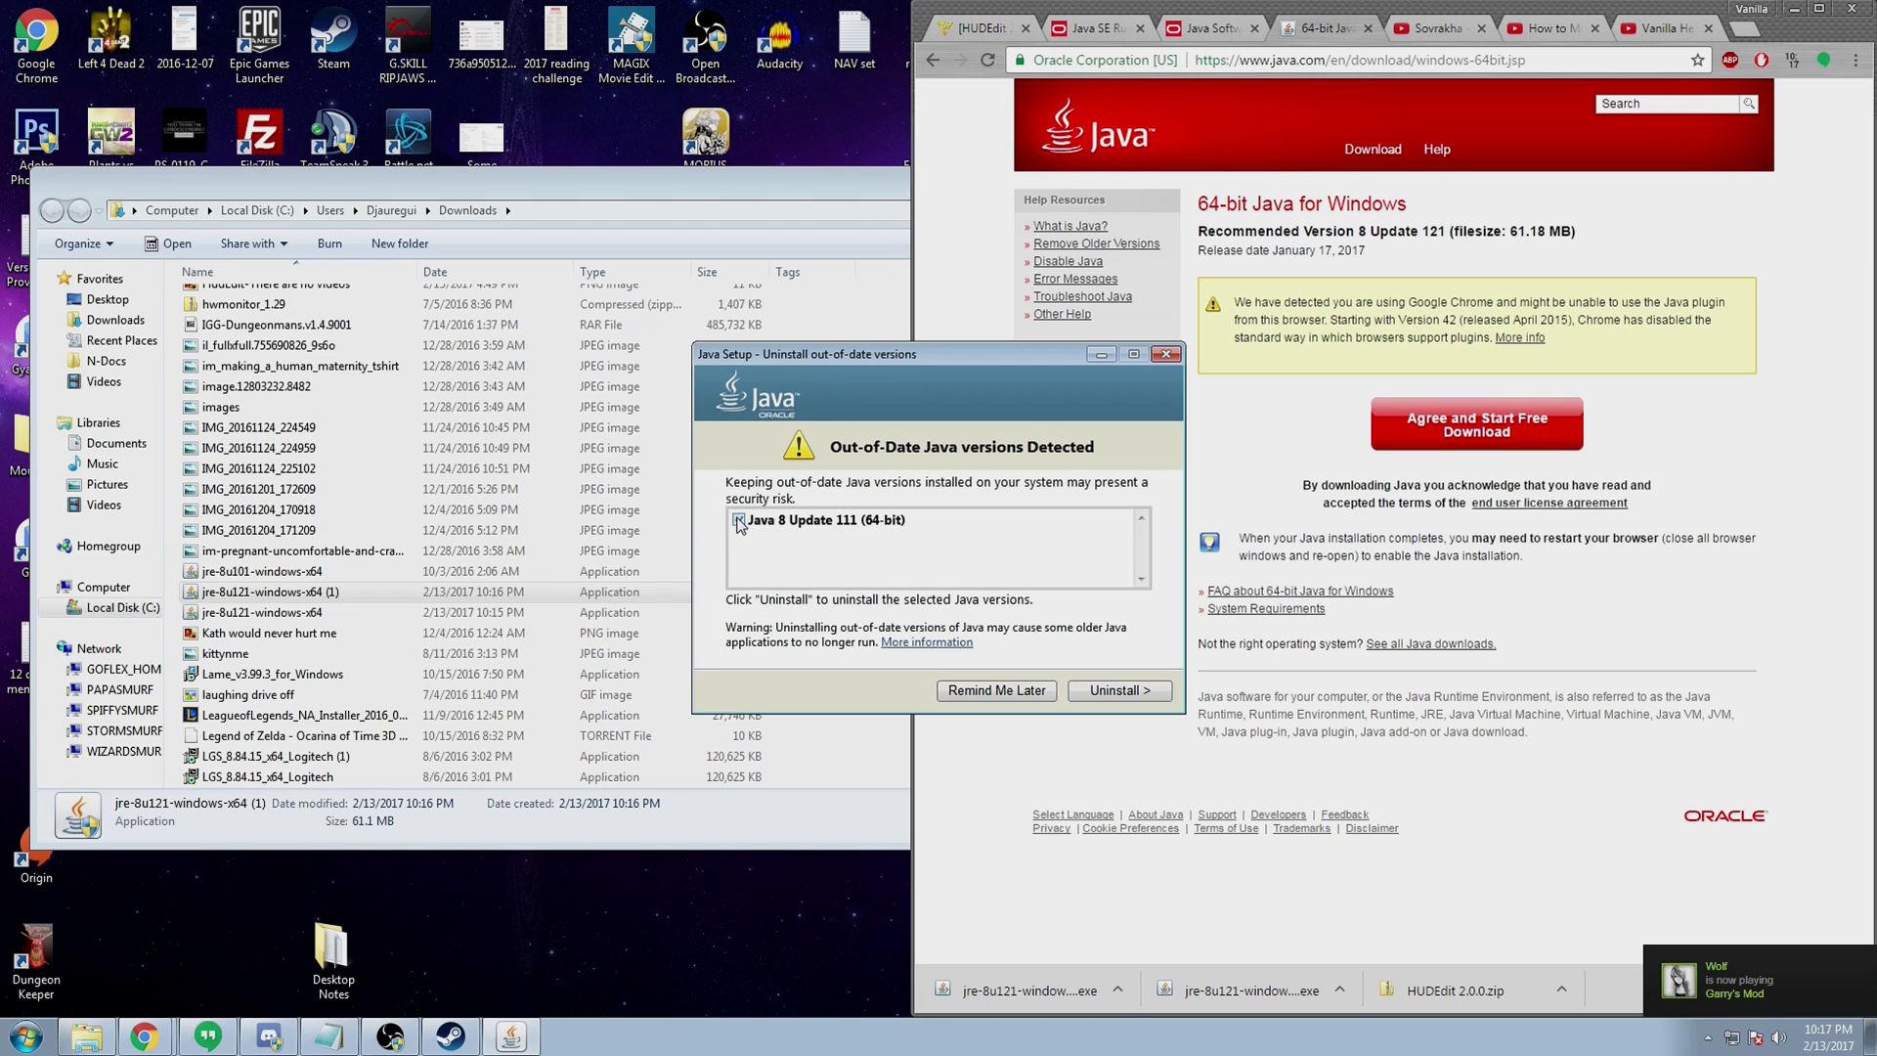
pyautogui.click(1124, 692)
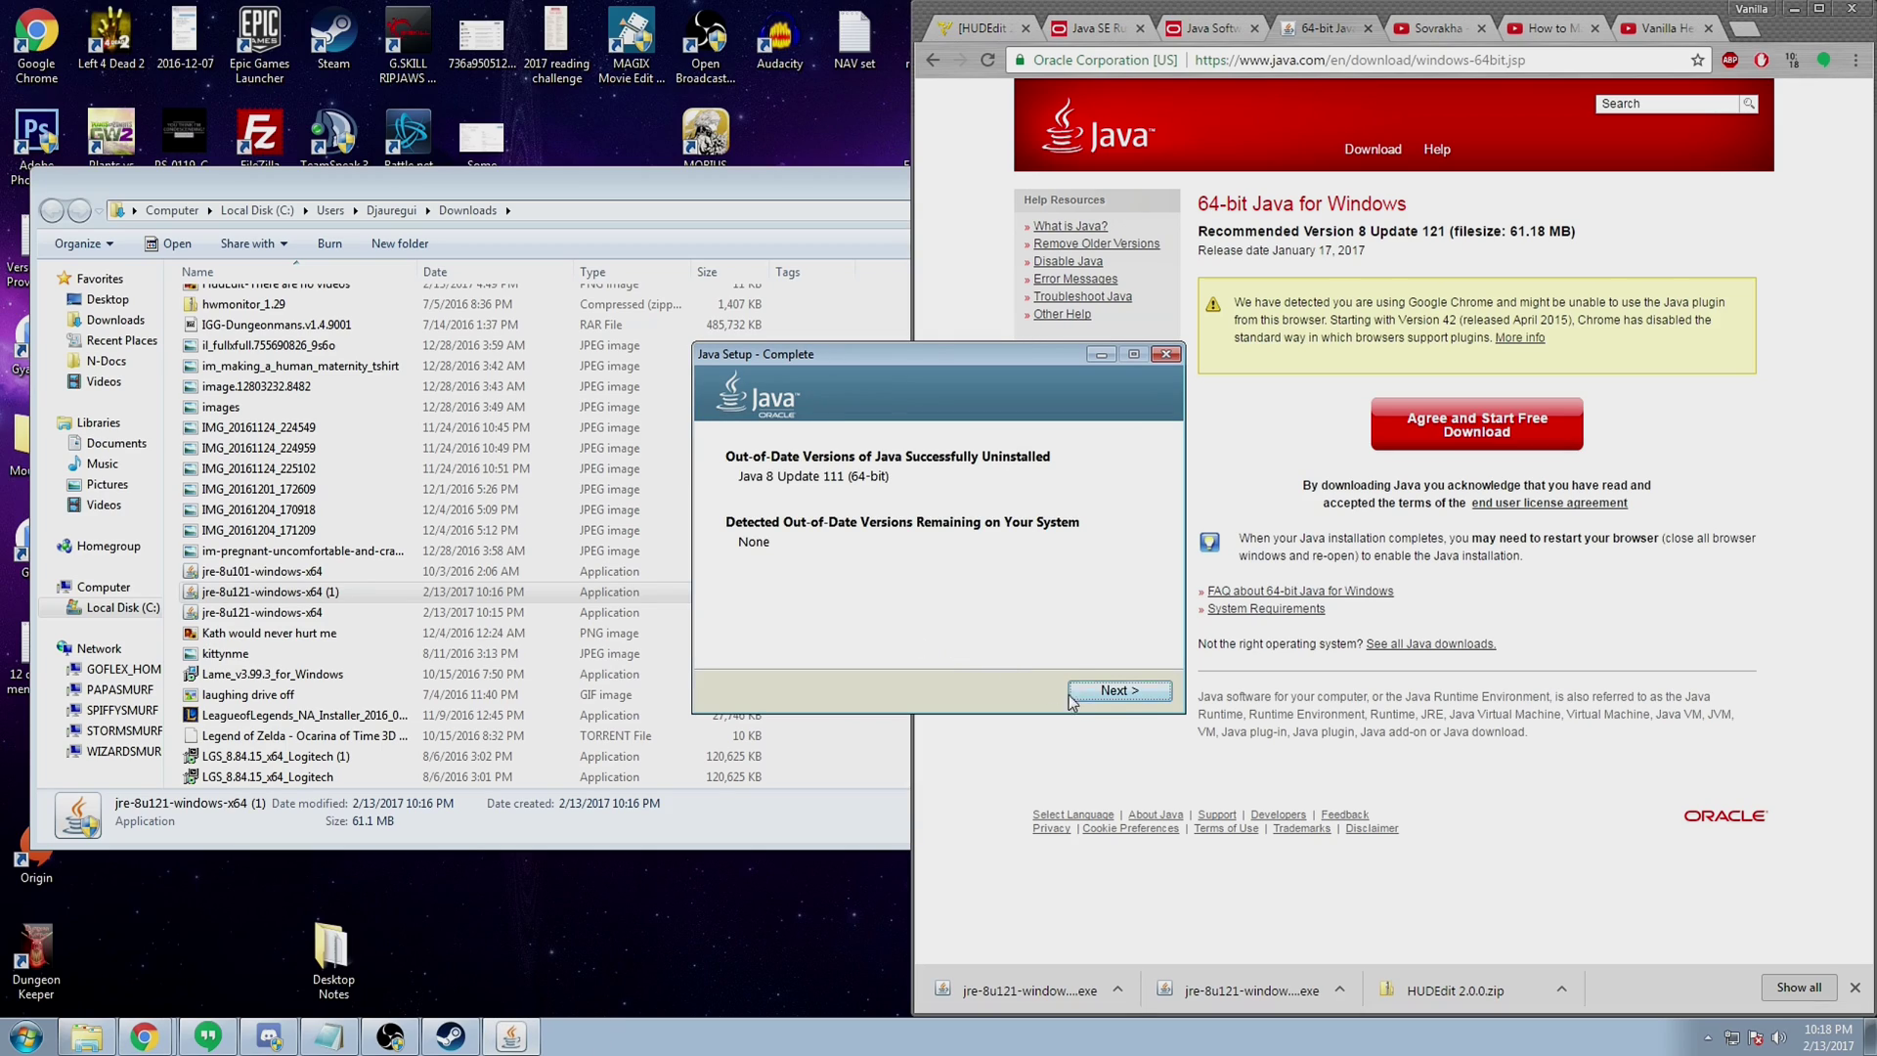
pyautogui.click(1131, 698)
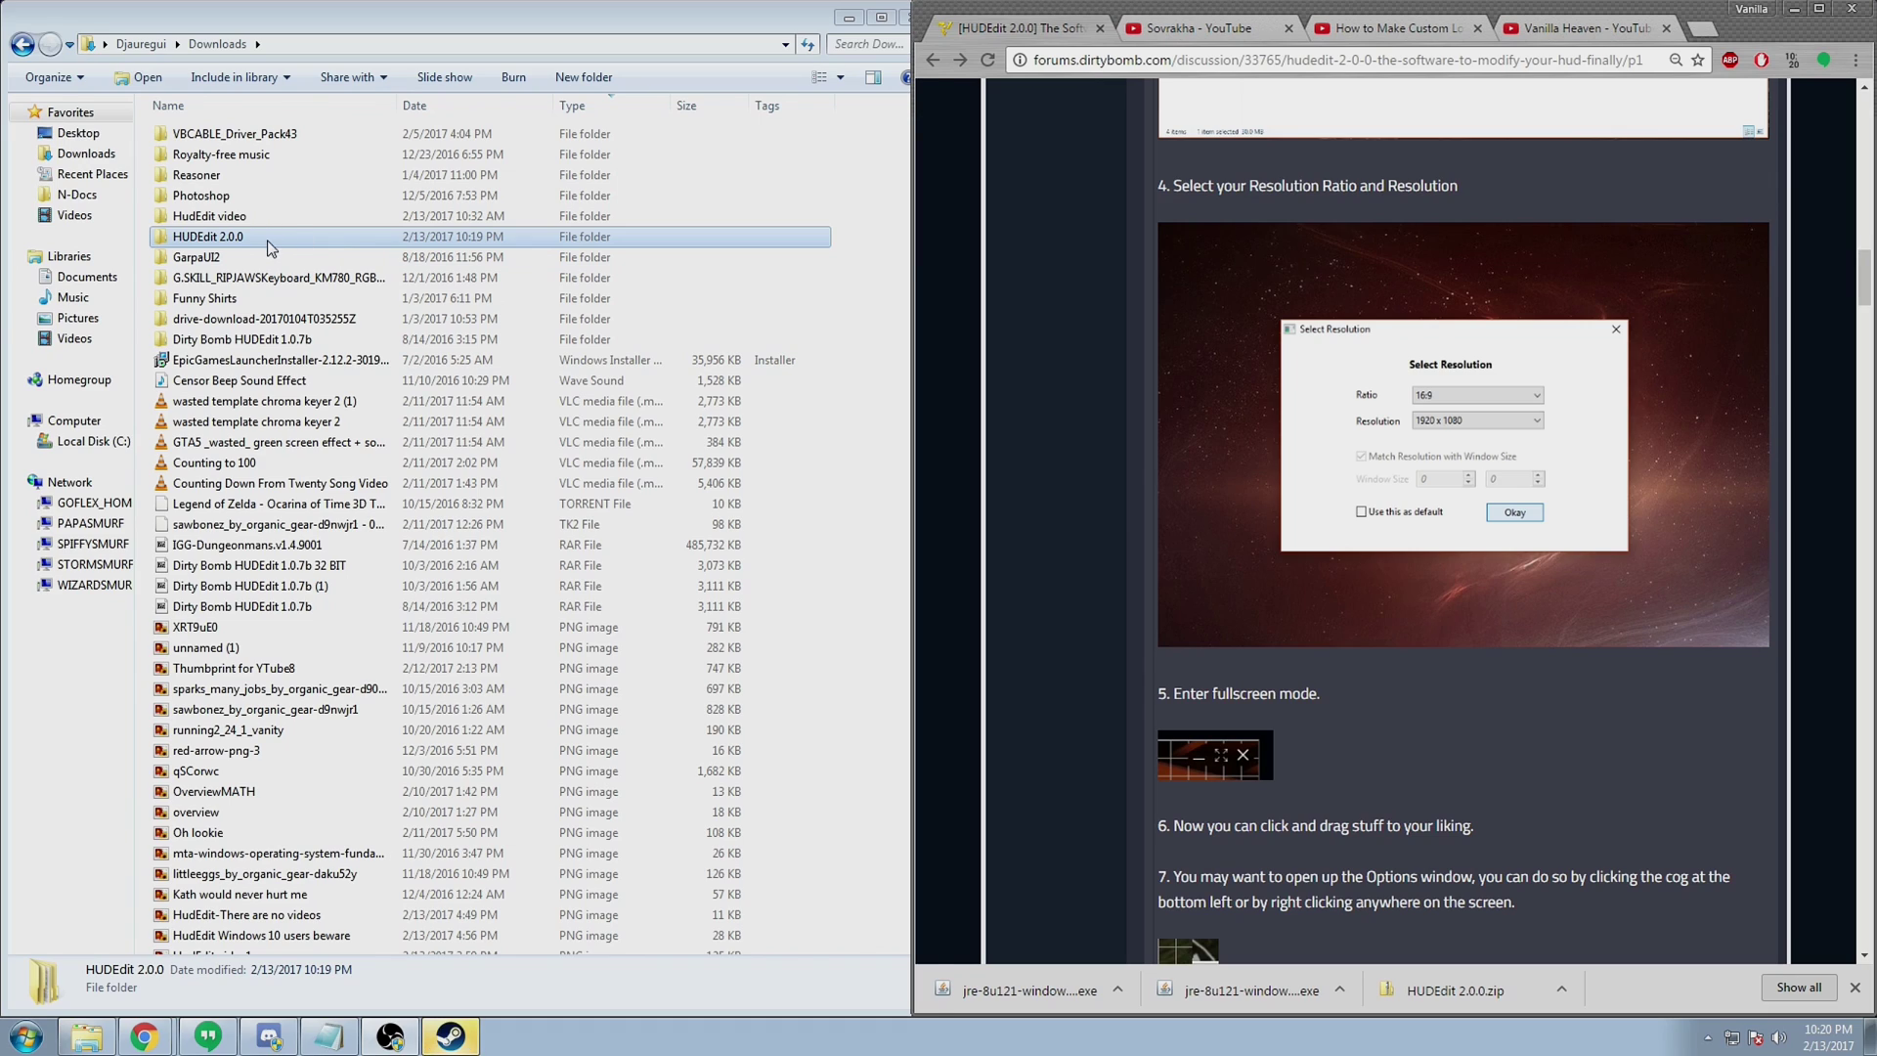
# Open the nested HUDEdit 2.0.0 folders and bring up the HUDEdit application's options.
pyautogui.doubleClick(268, 242)
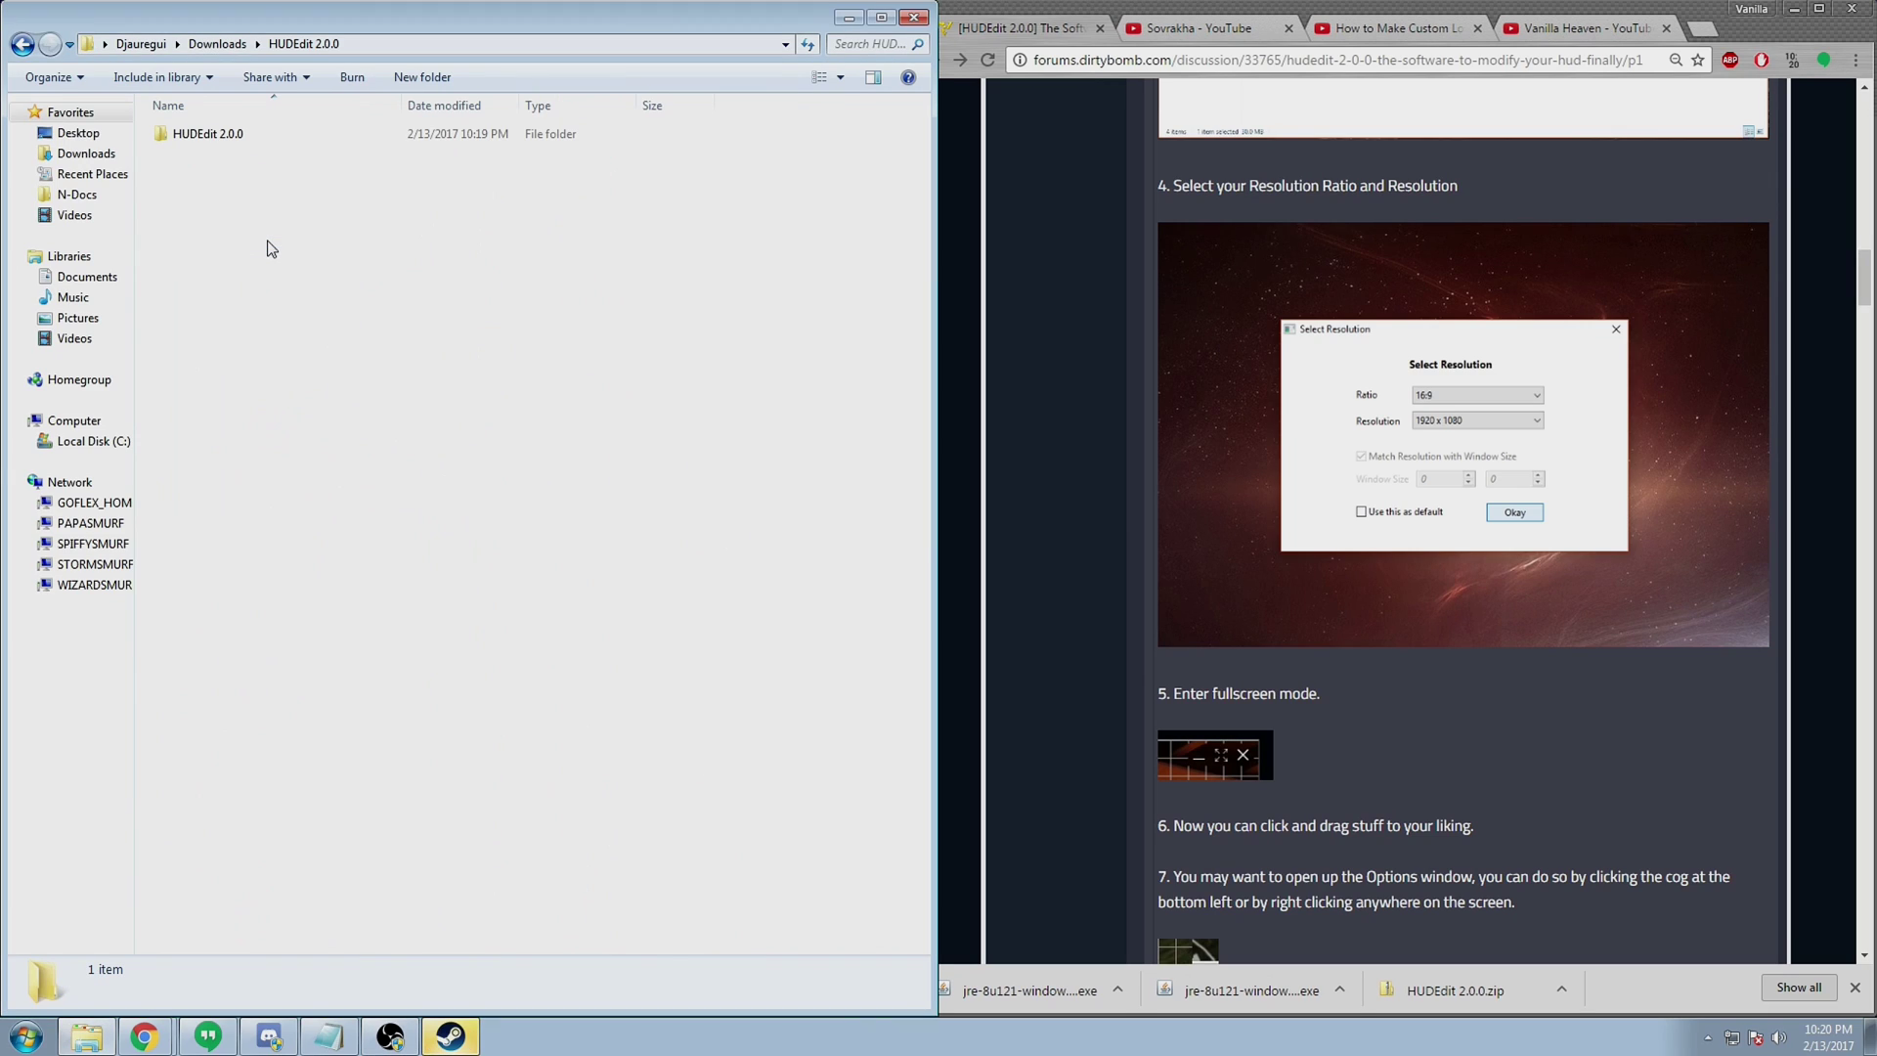
pyautogui.doubleClick(210, 141)
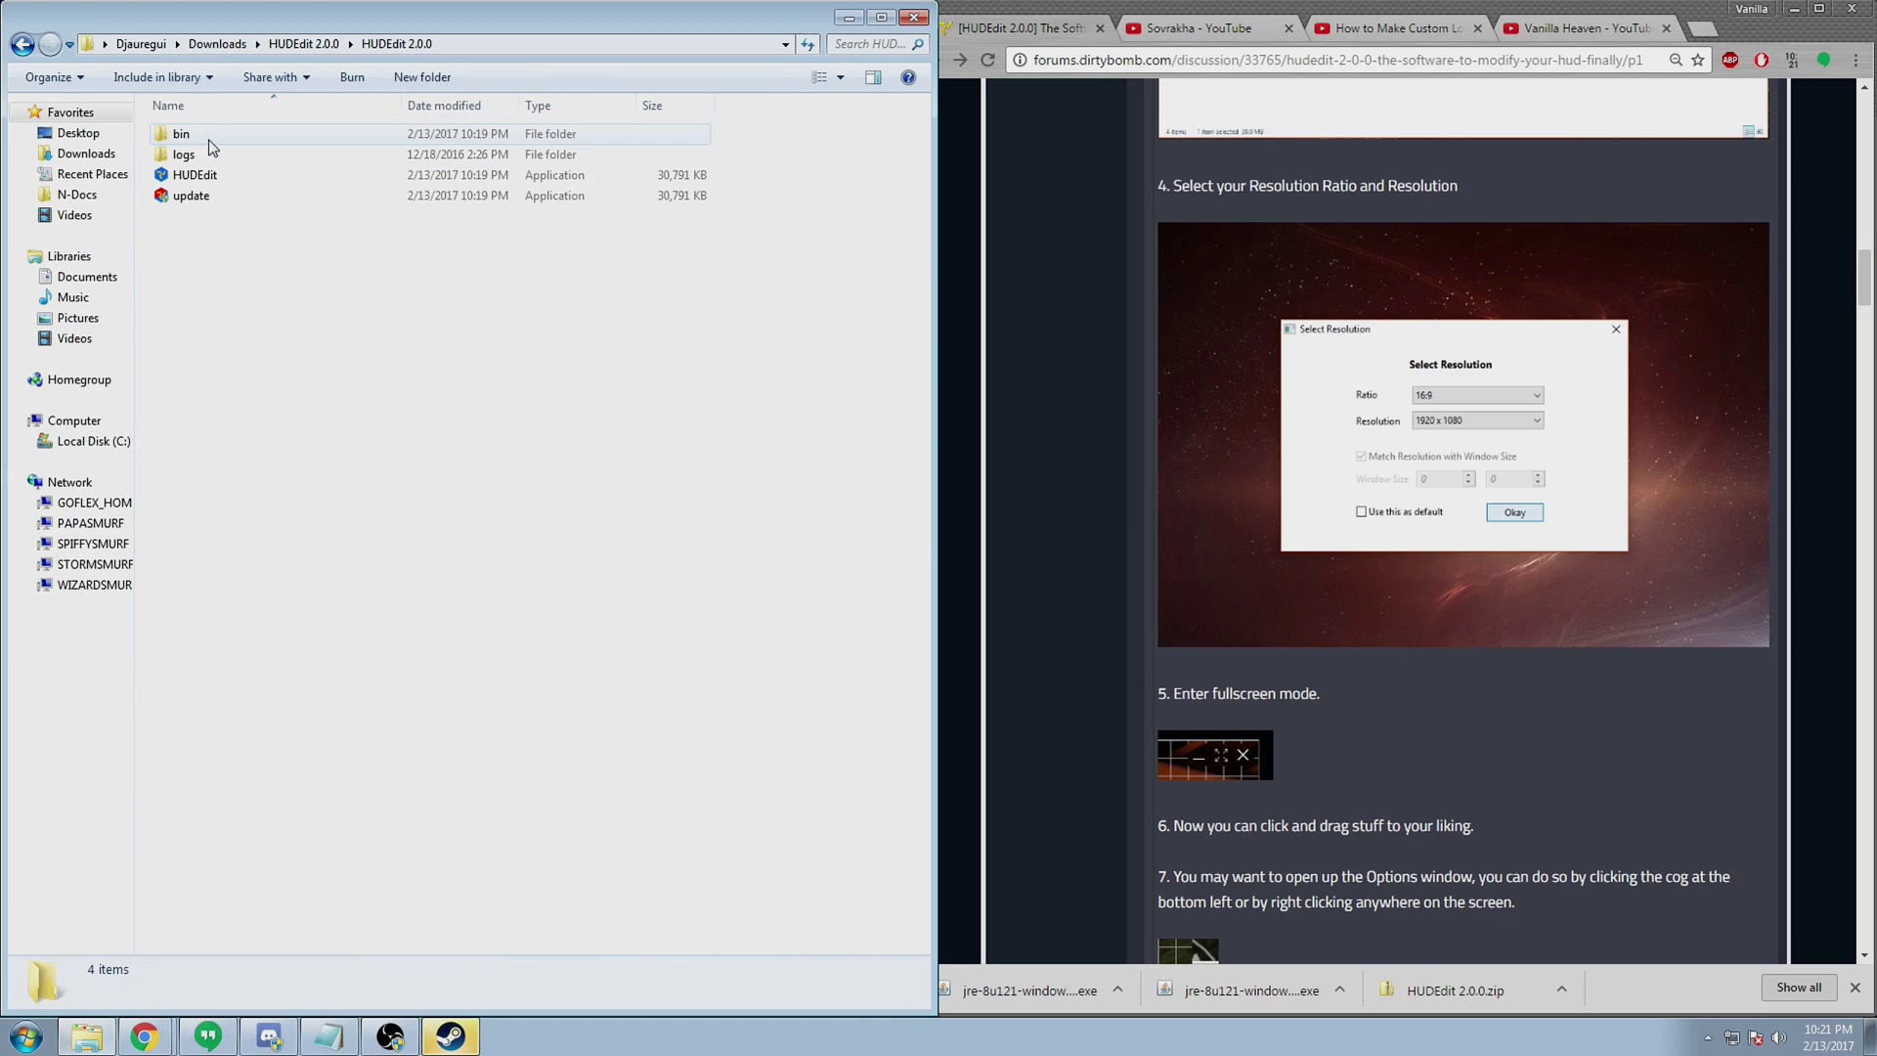
pyautogui.rightClick(211, 176)
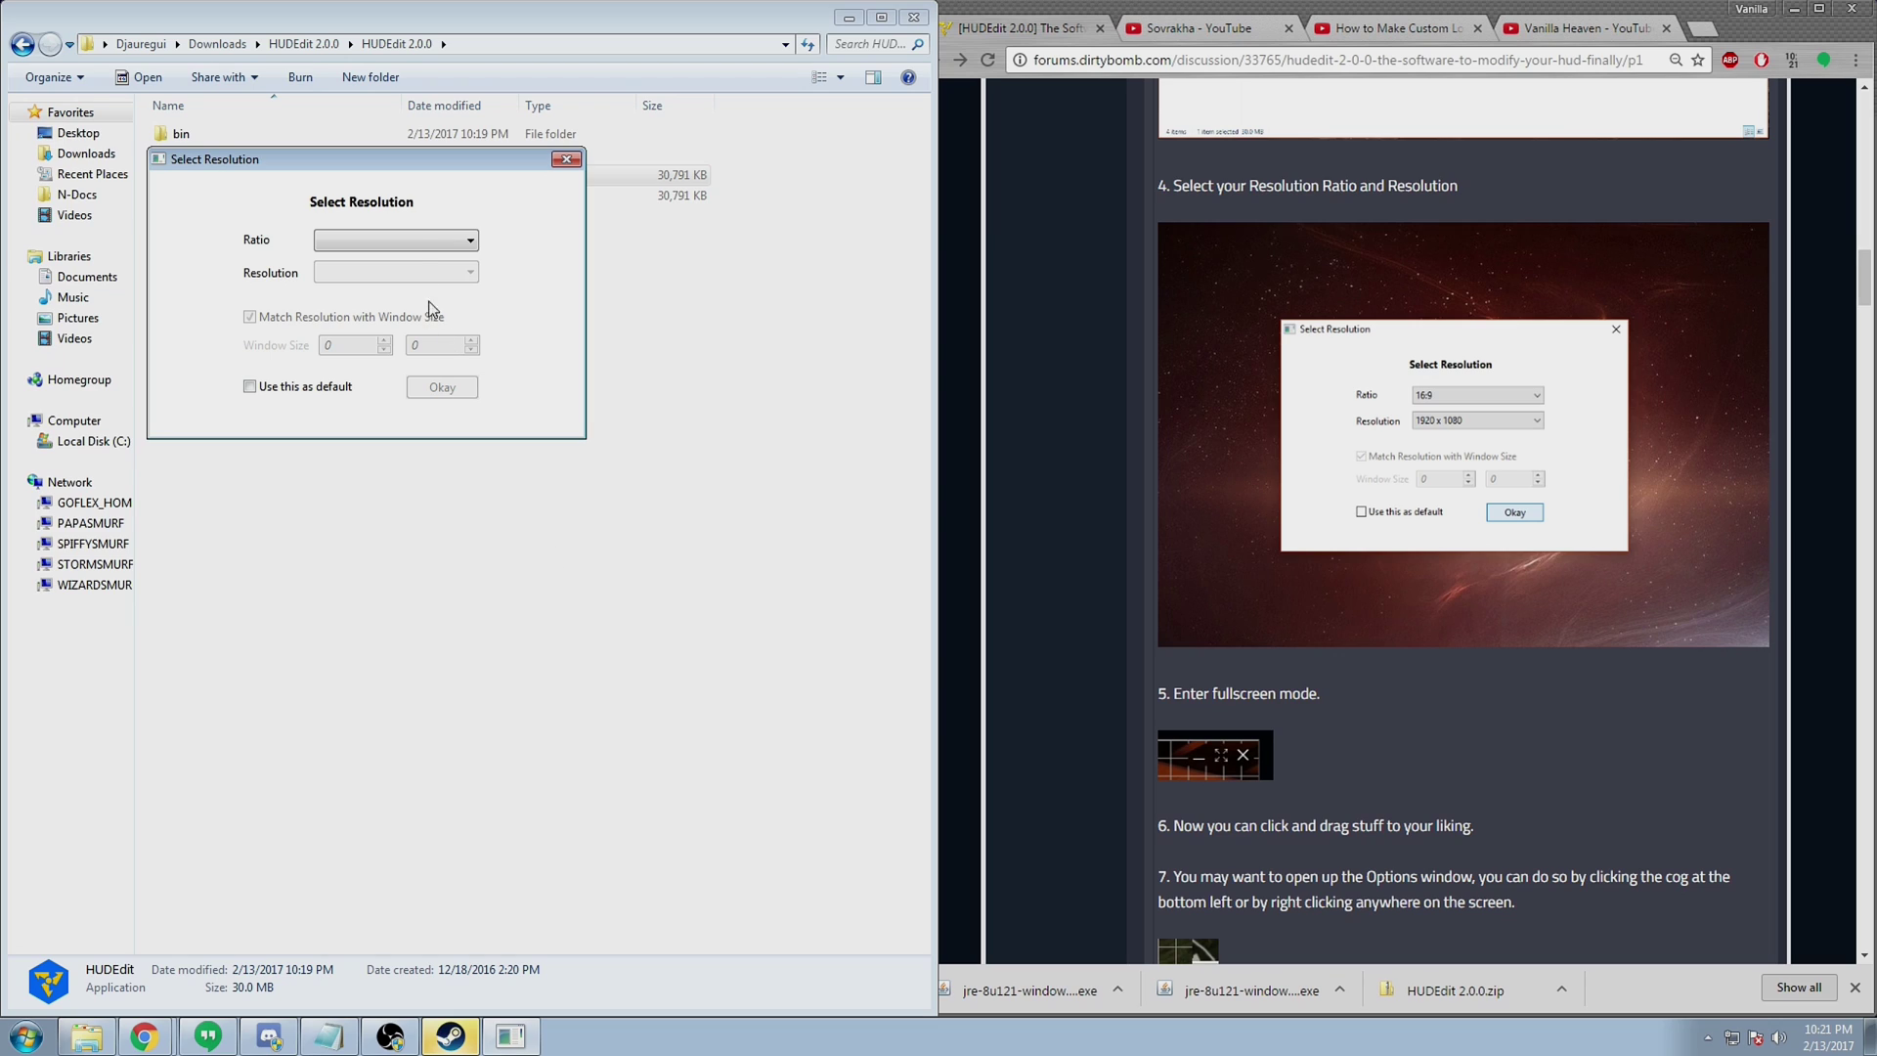
# Start the editor at a 16:9 ratio and 1920 x 1080 resolution.
pyautogui.click(435, 248)
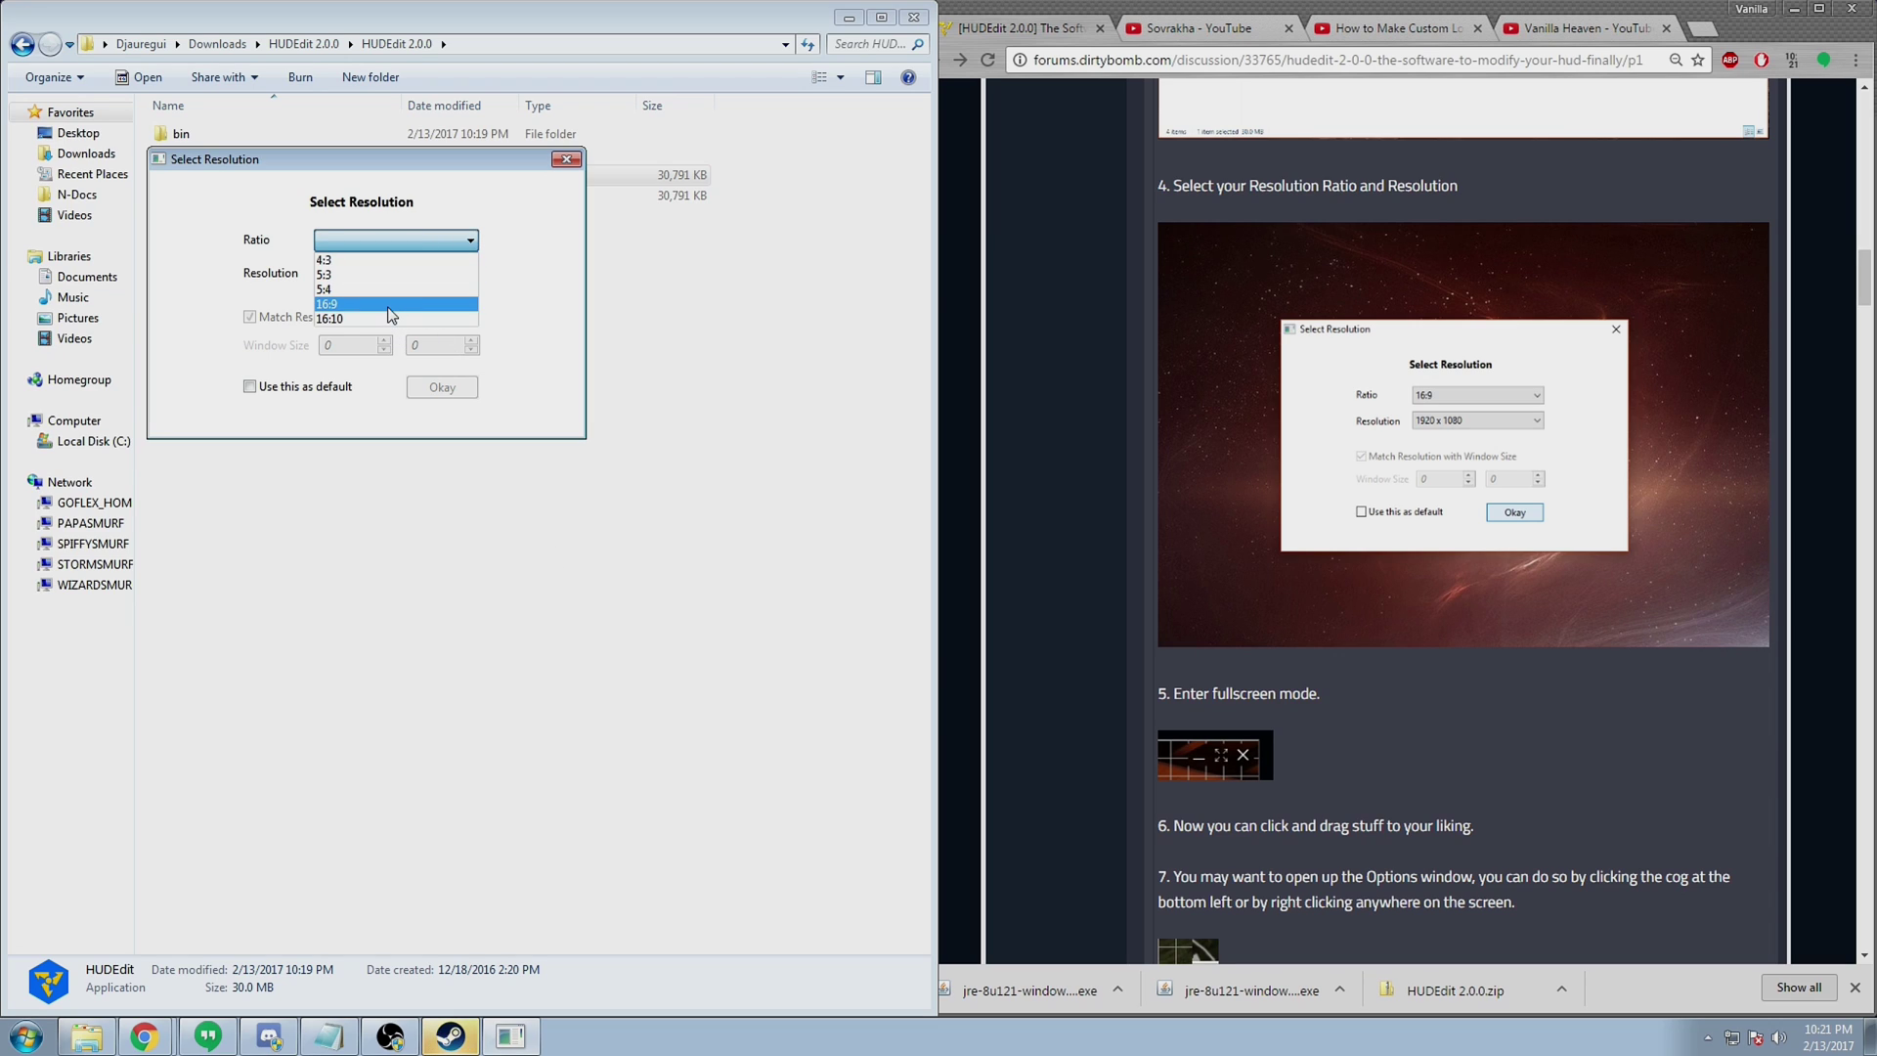
pyautogui.click(389, 304)
pyautogui.click(447, 278)
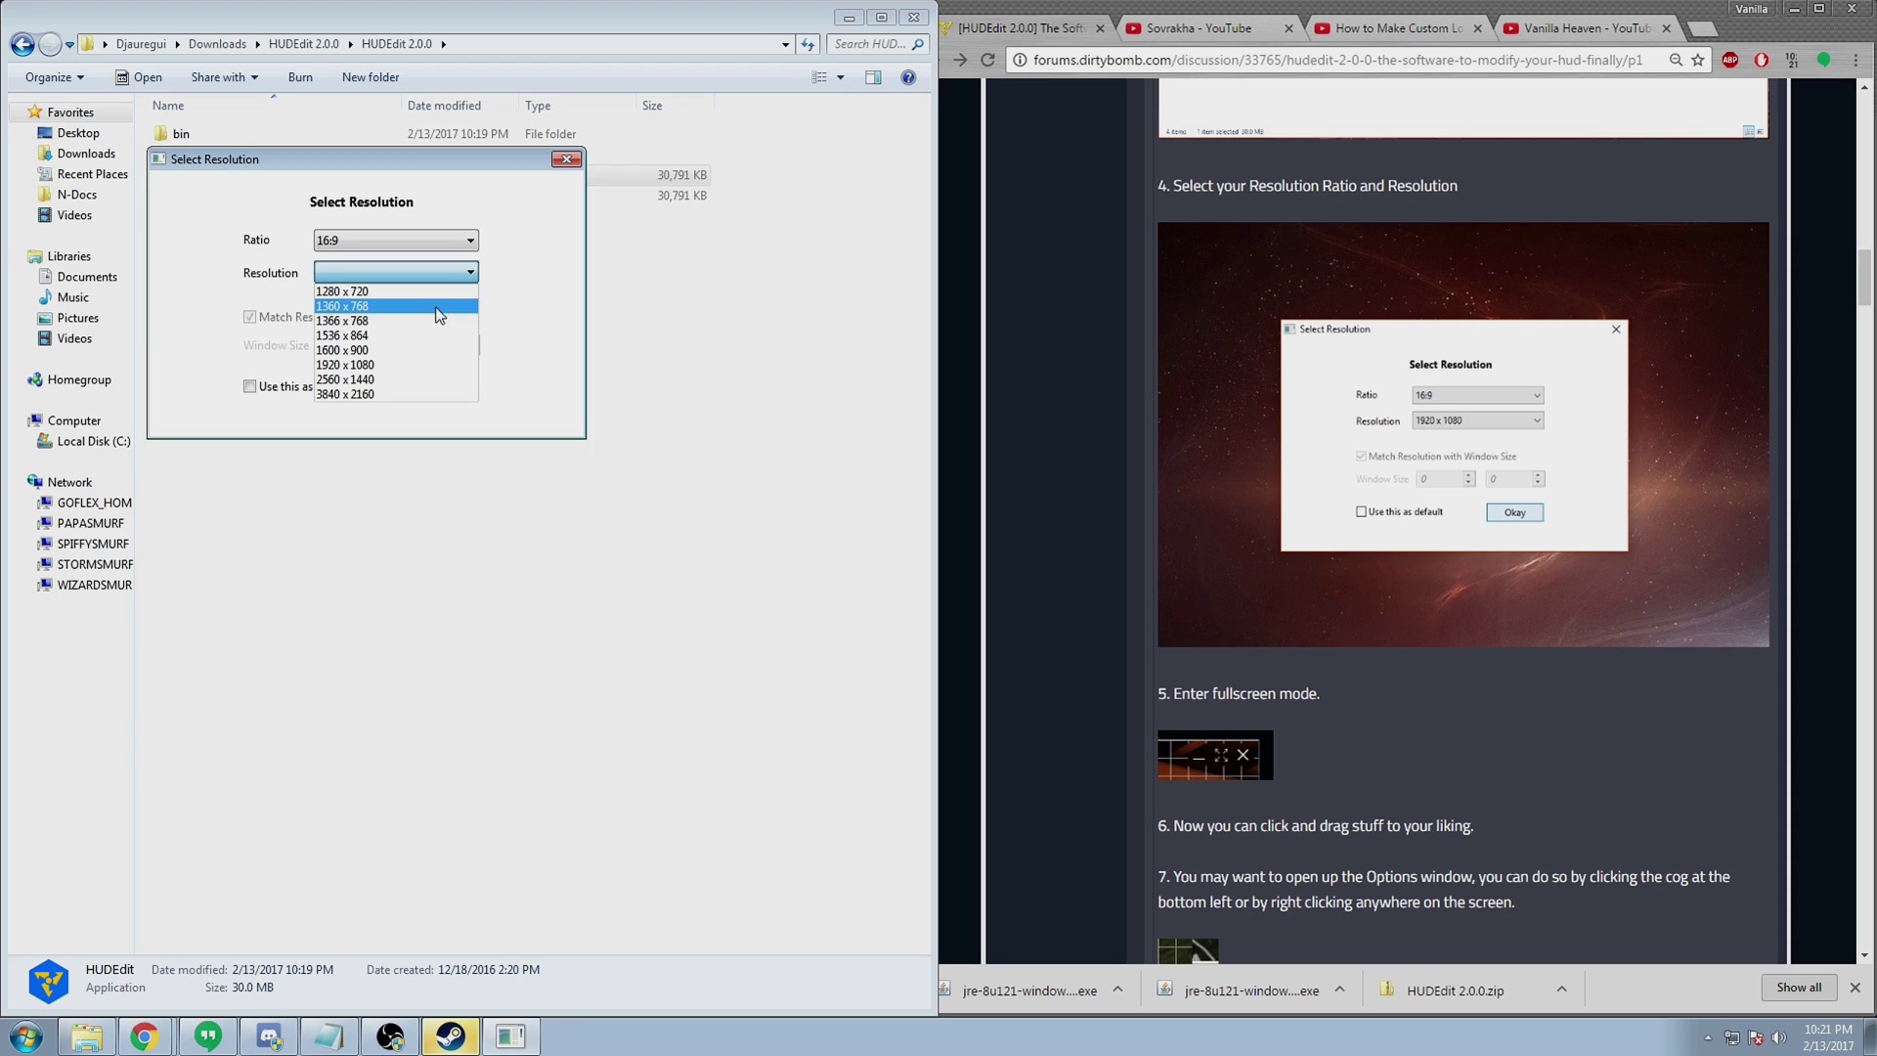
pyautogui.click(421, 365)
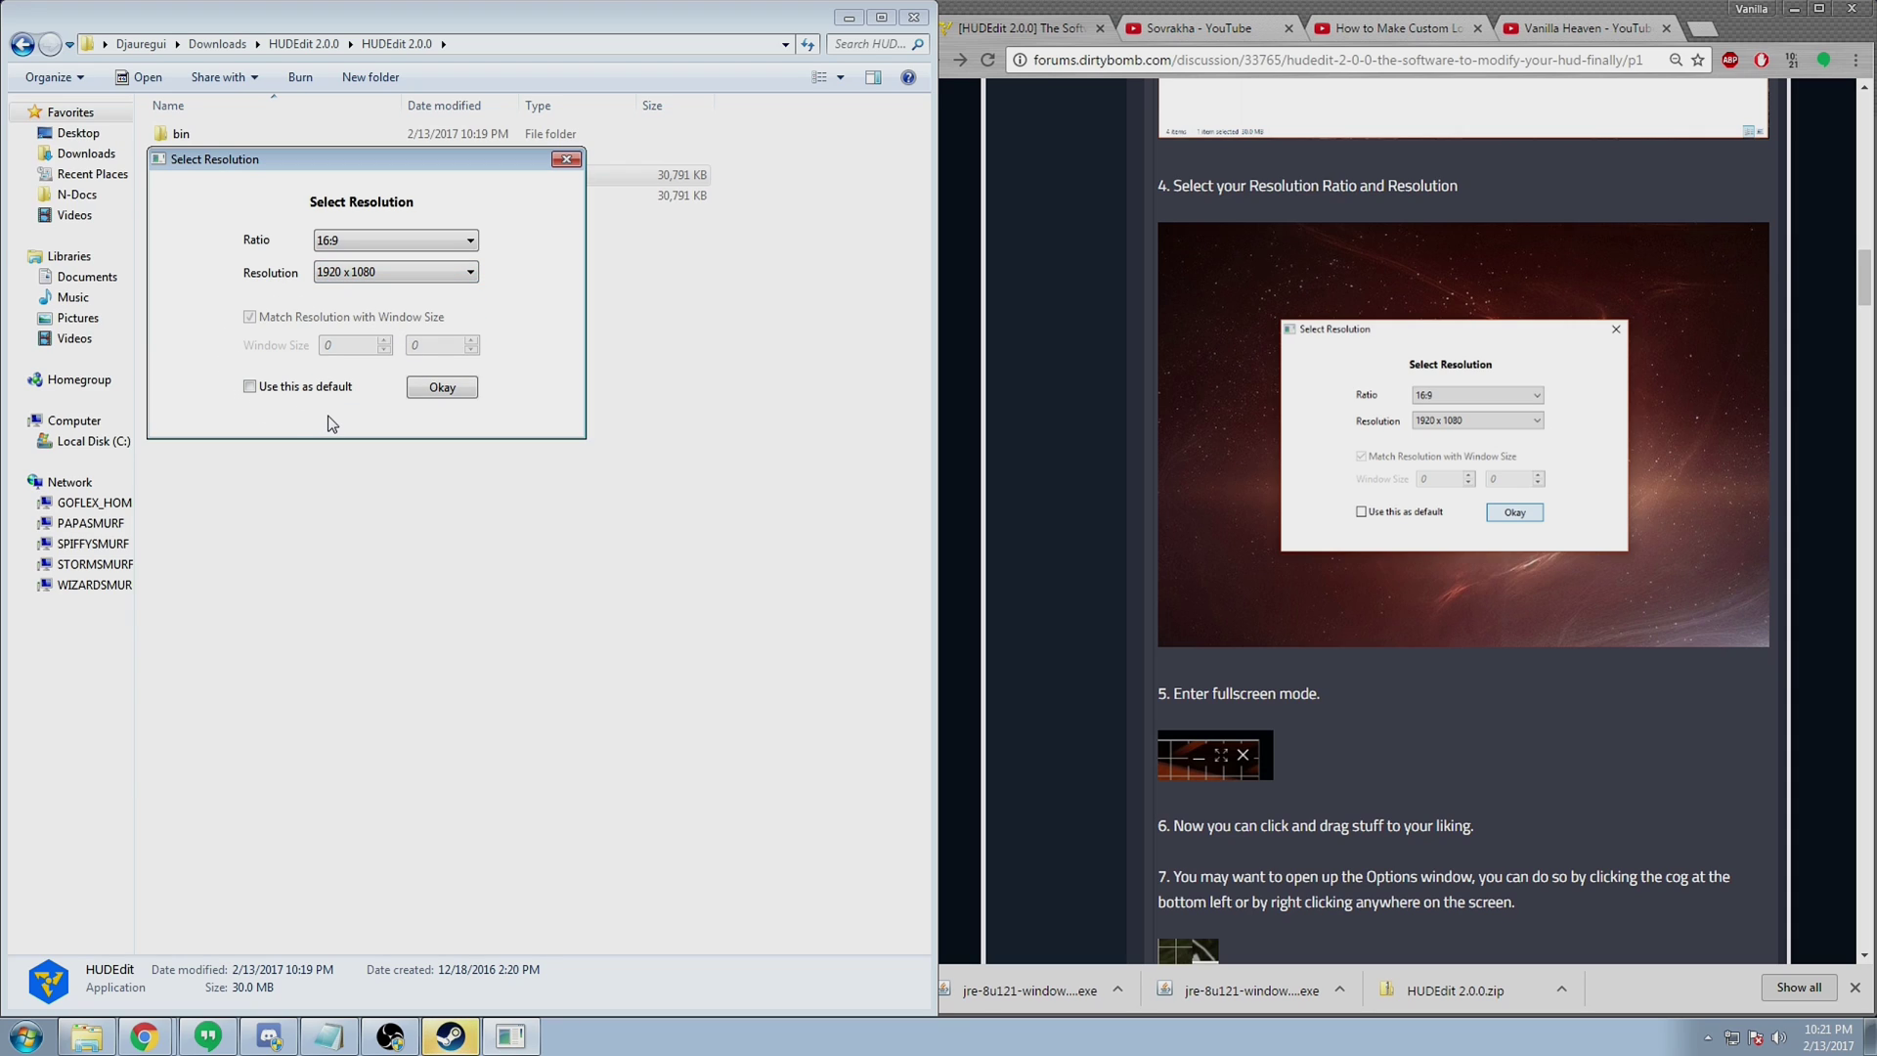
pyautogui.click(433, 386)
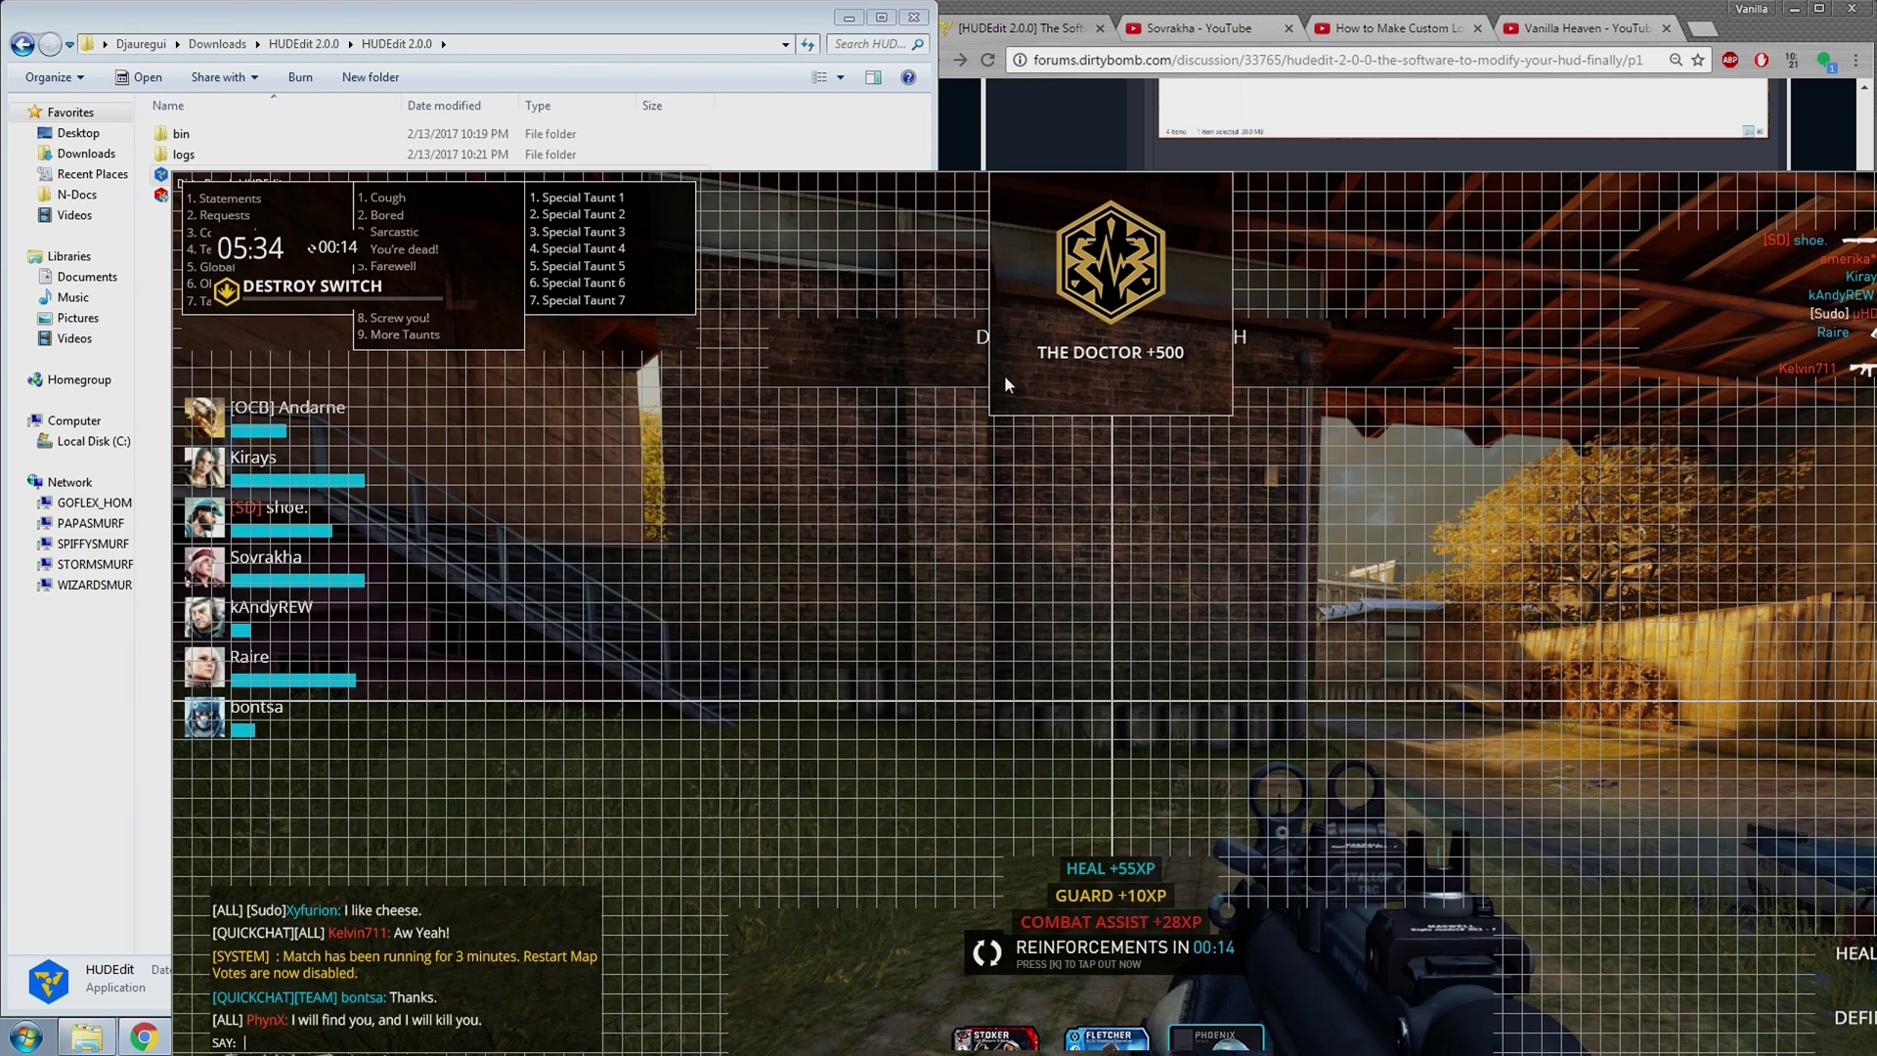
# Drag the editor window to fill the screen, minimize and restore it, then show HUD options.
pyautogui.moveTo(1277, 182); pyautogui.dragTo(1104, 20)
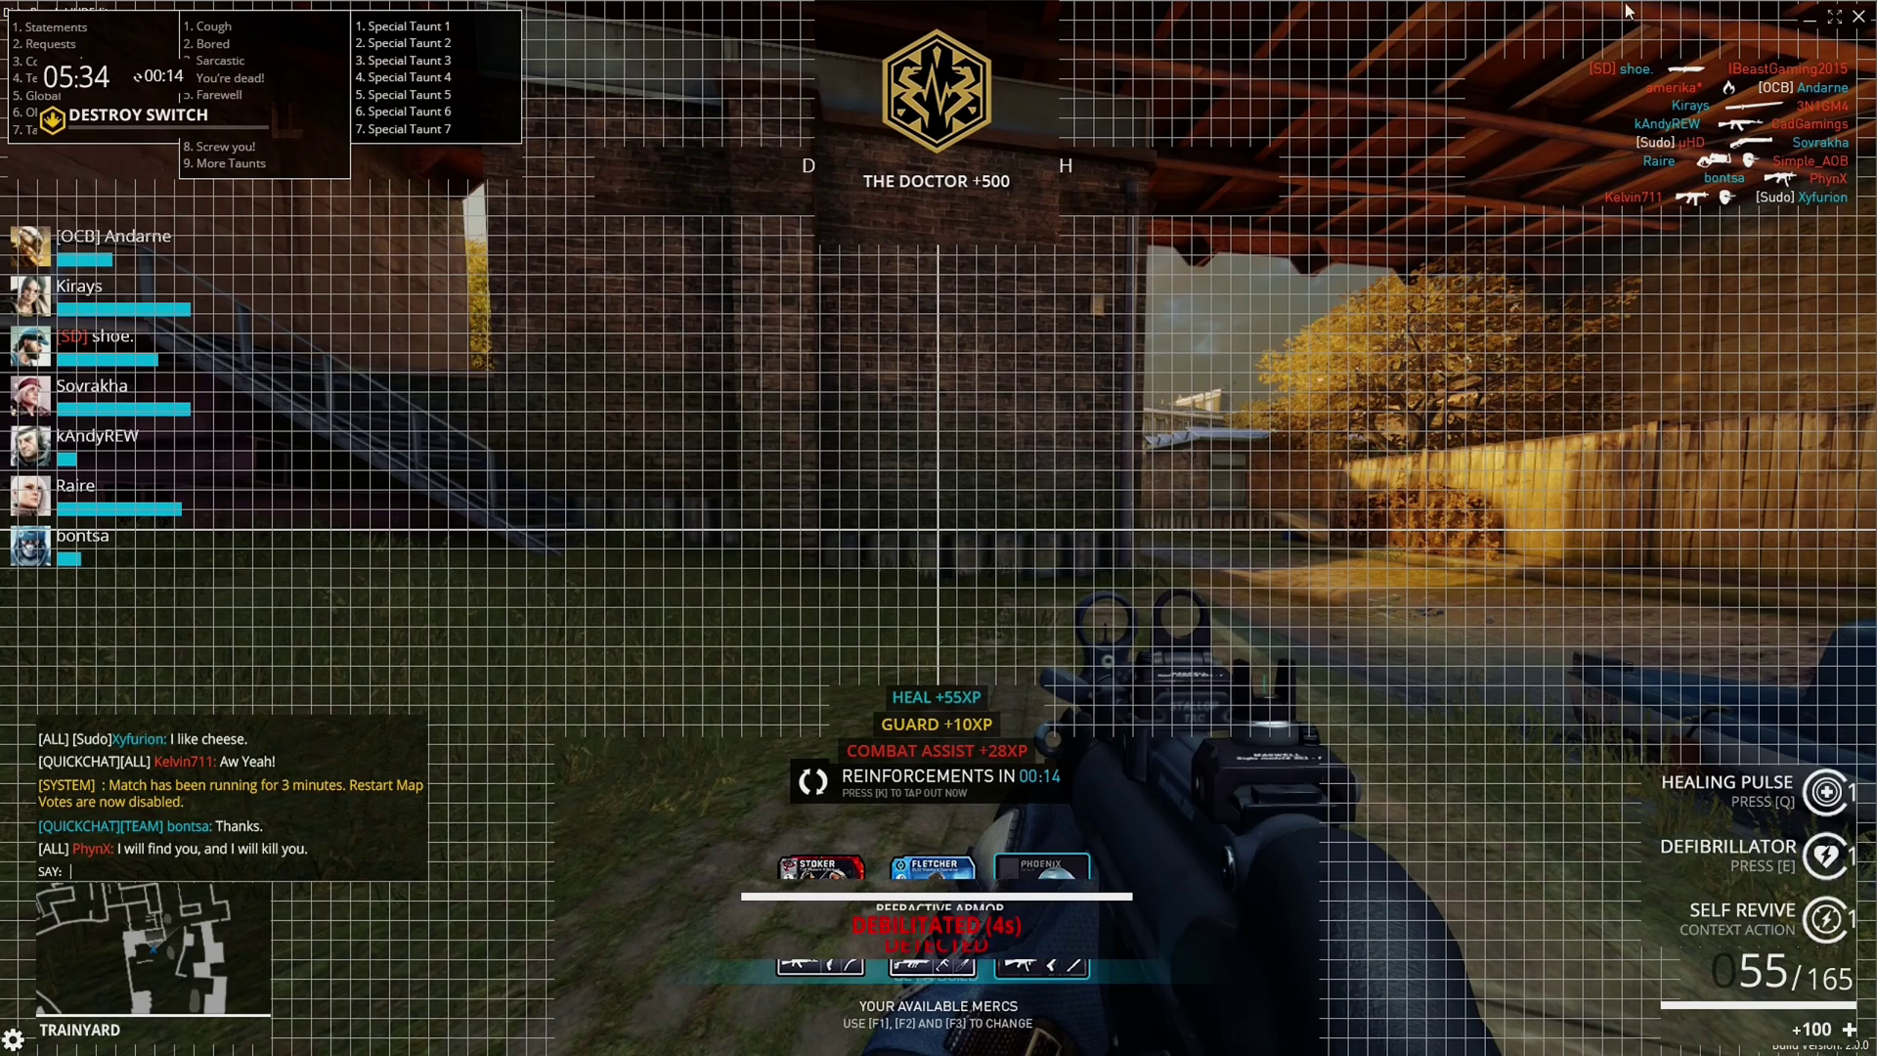
pyautogui.click(1807, 23)
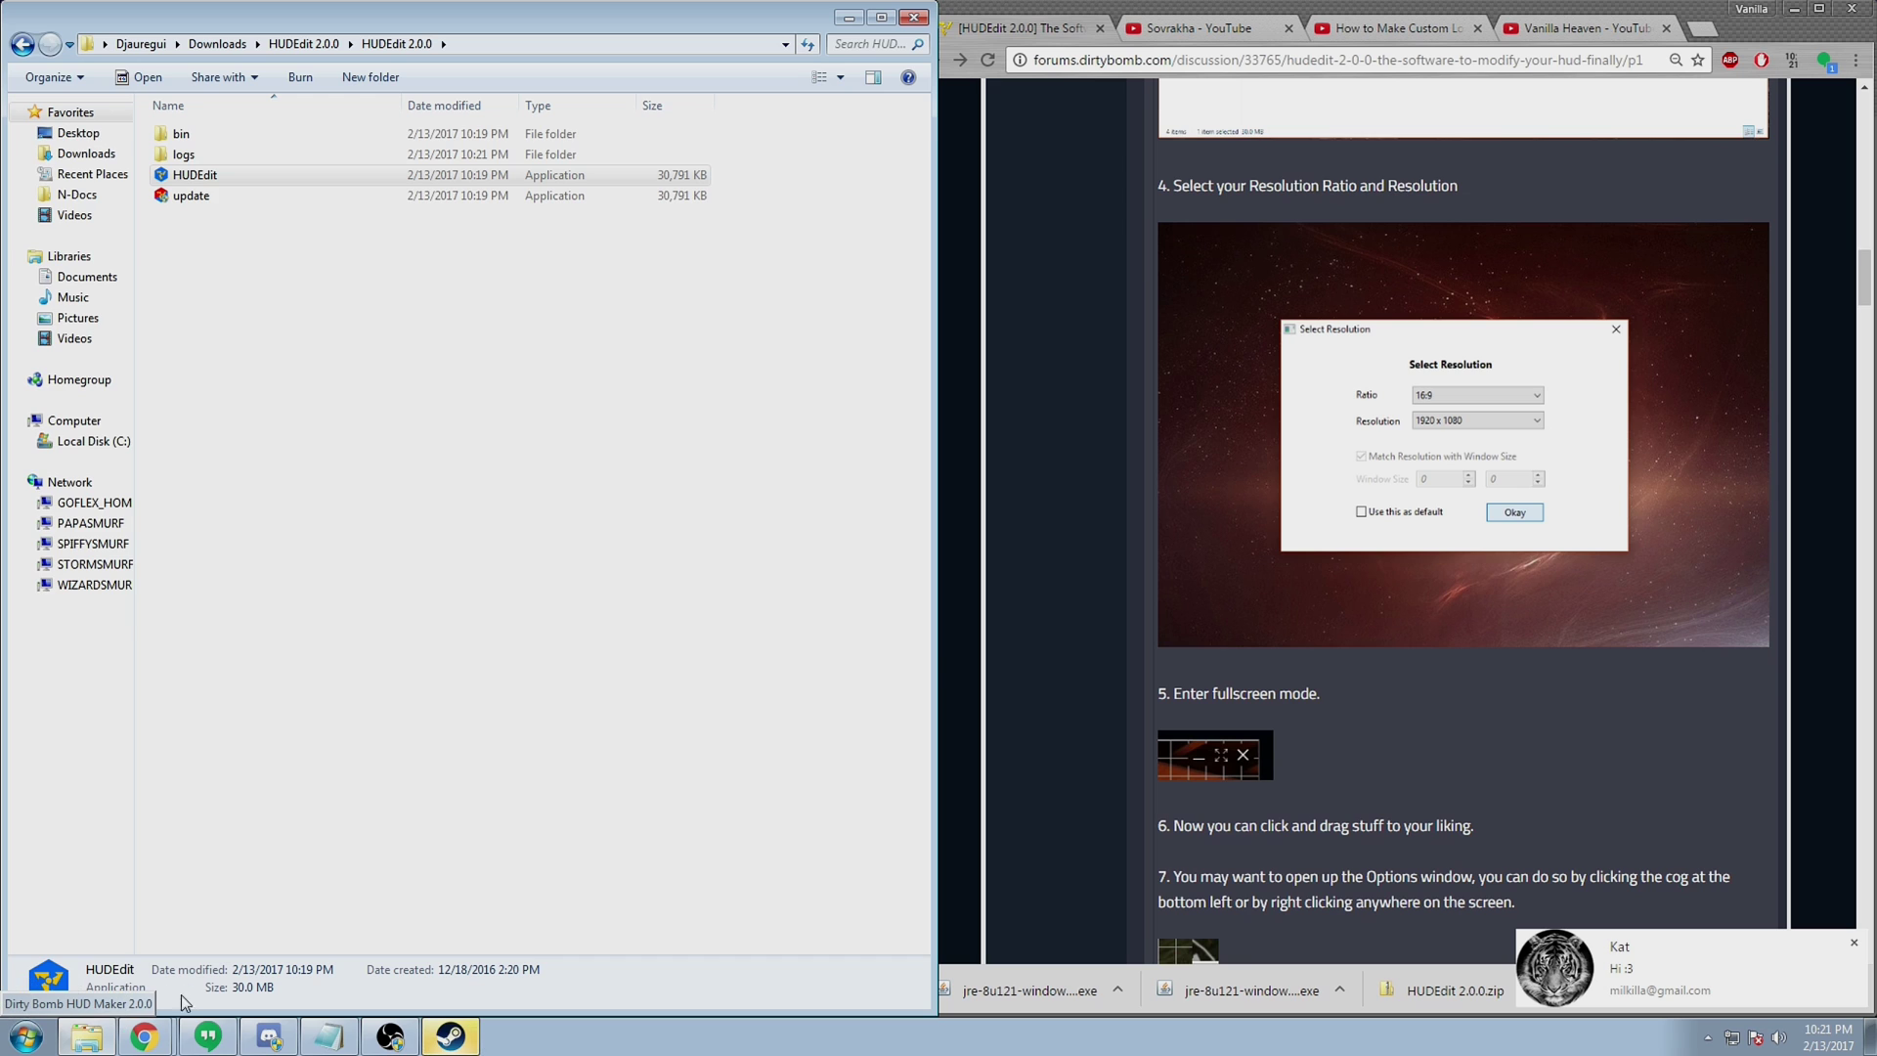
pyautogui.click(328, 1036)
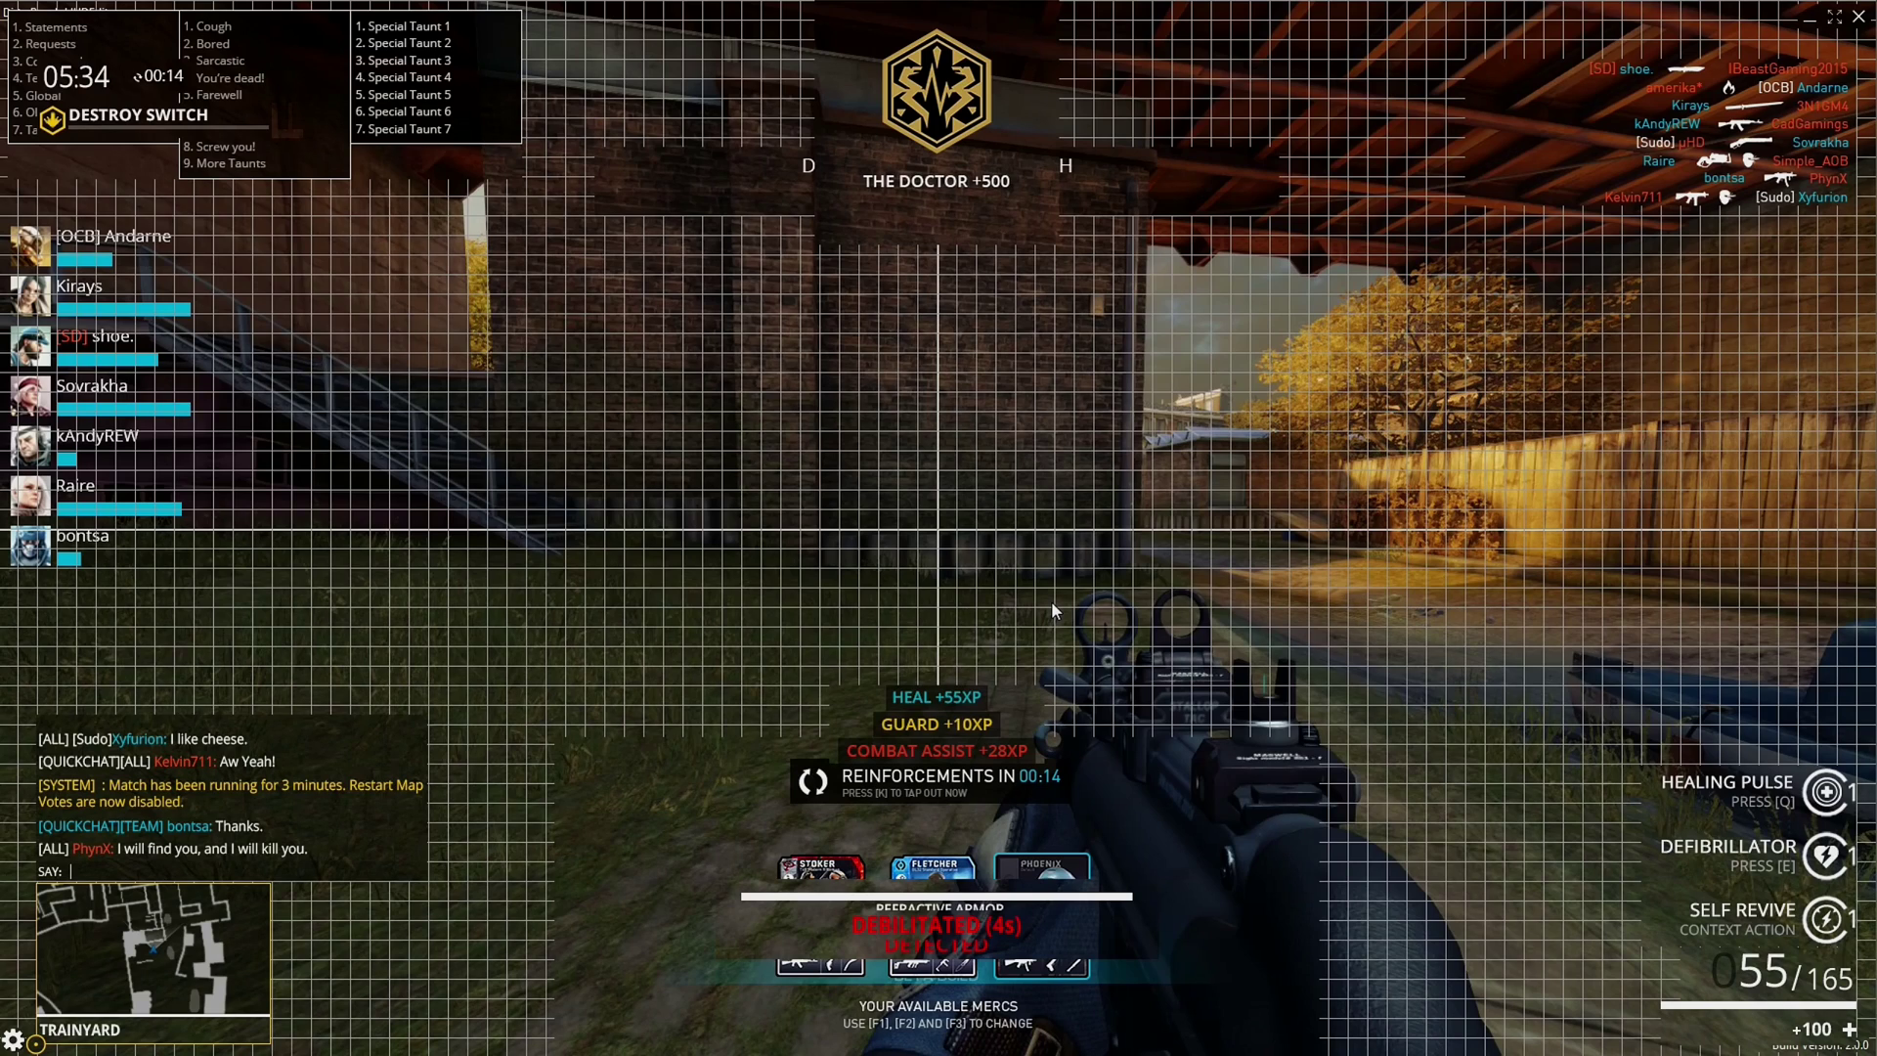
pyautogui.click(14, 1039)
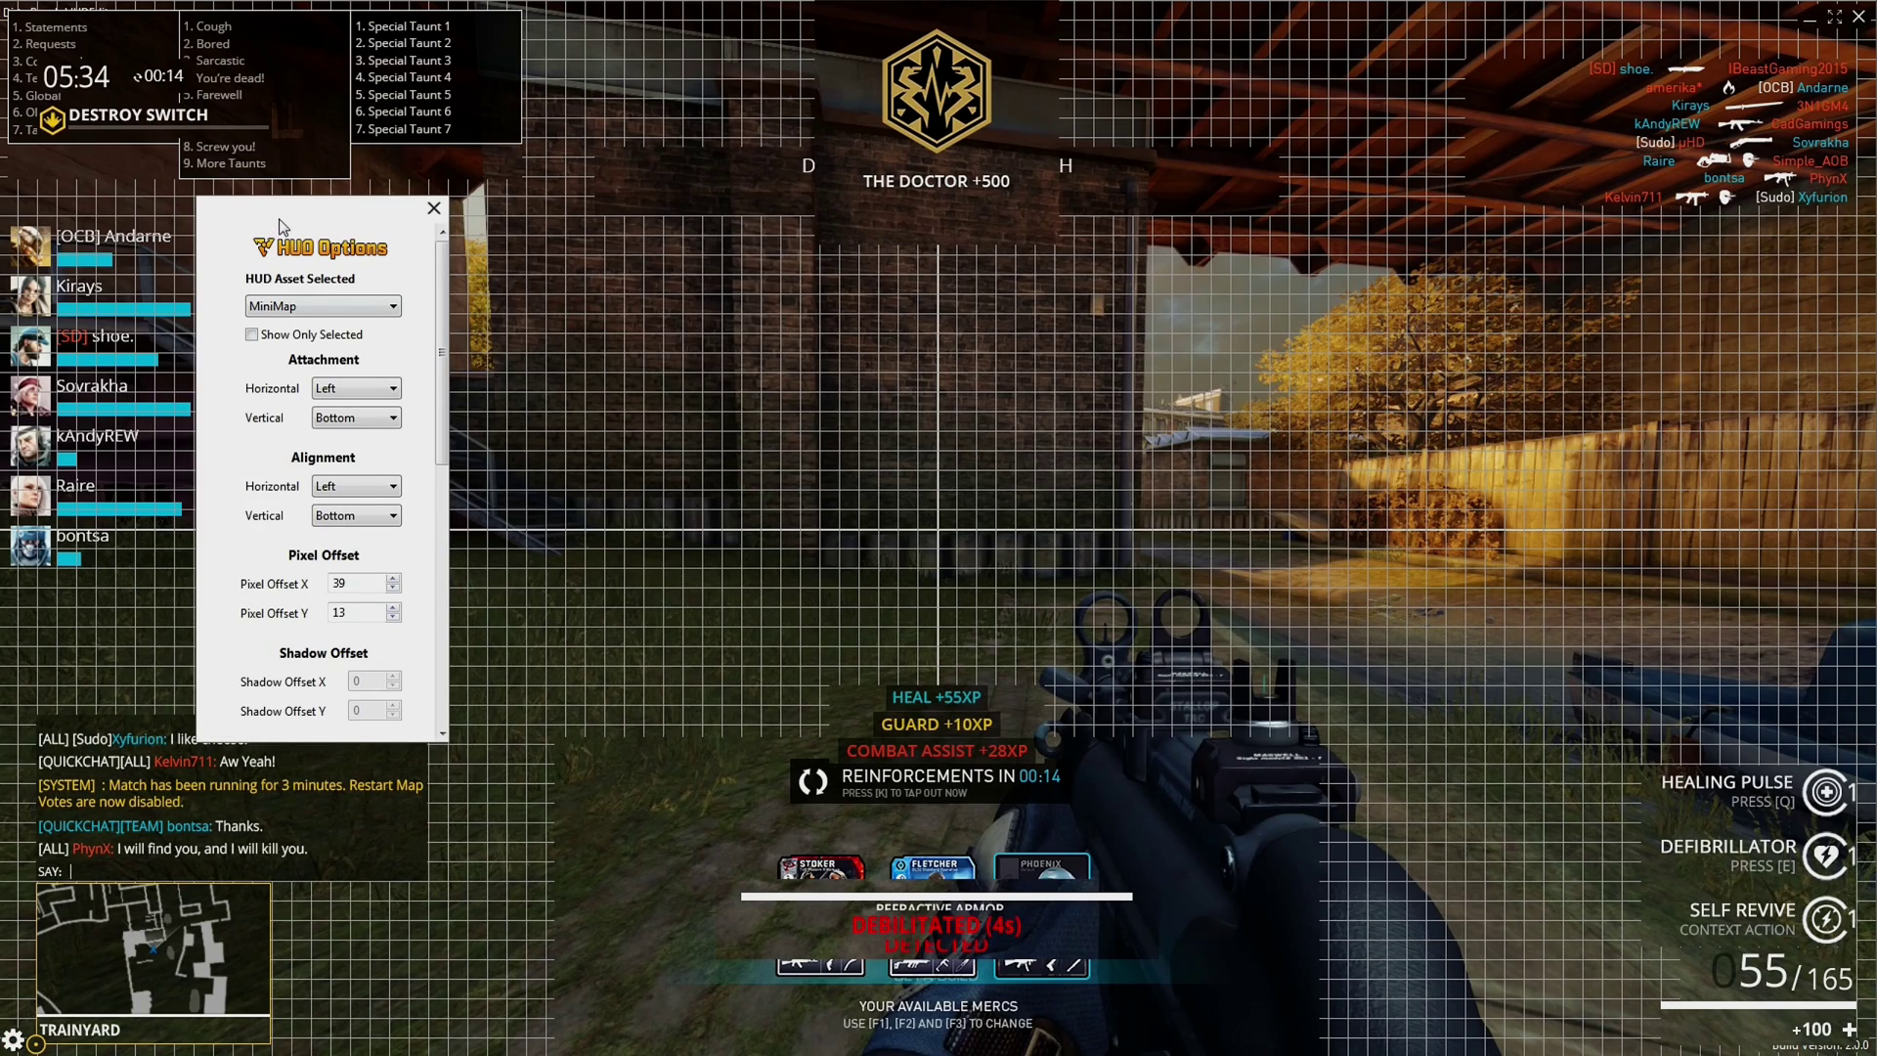
pyautogui.moveTo(287, 217); pyautogui.dragTo(1707, 229)
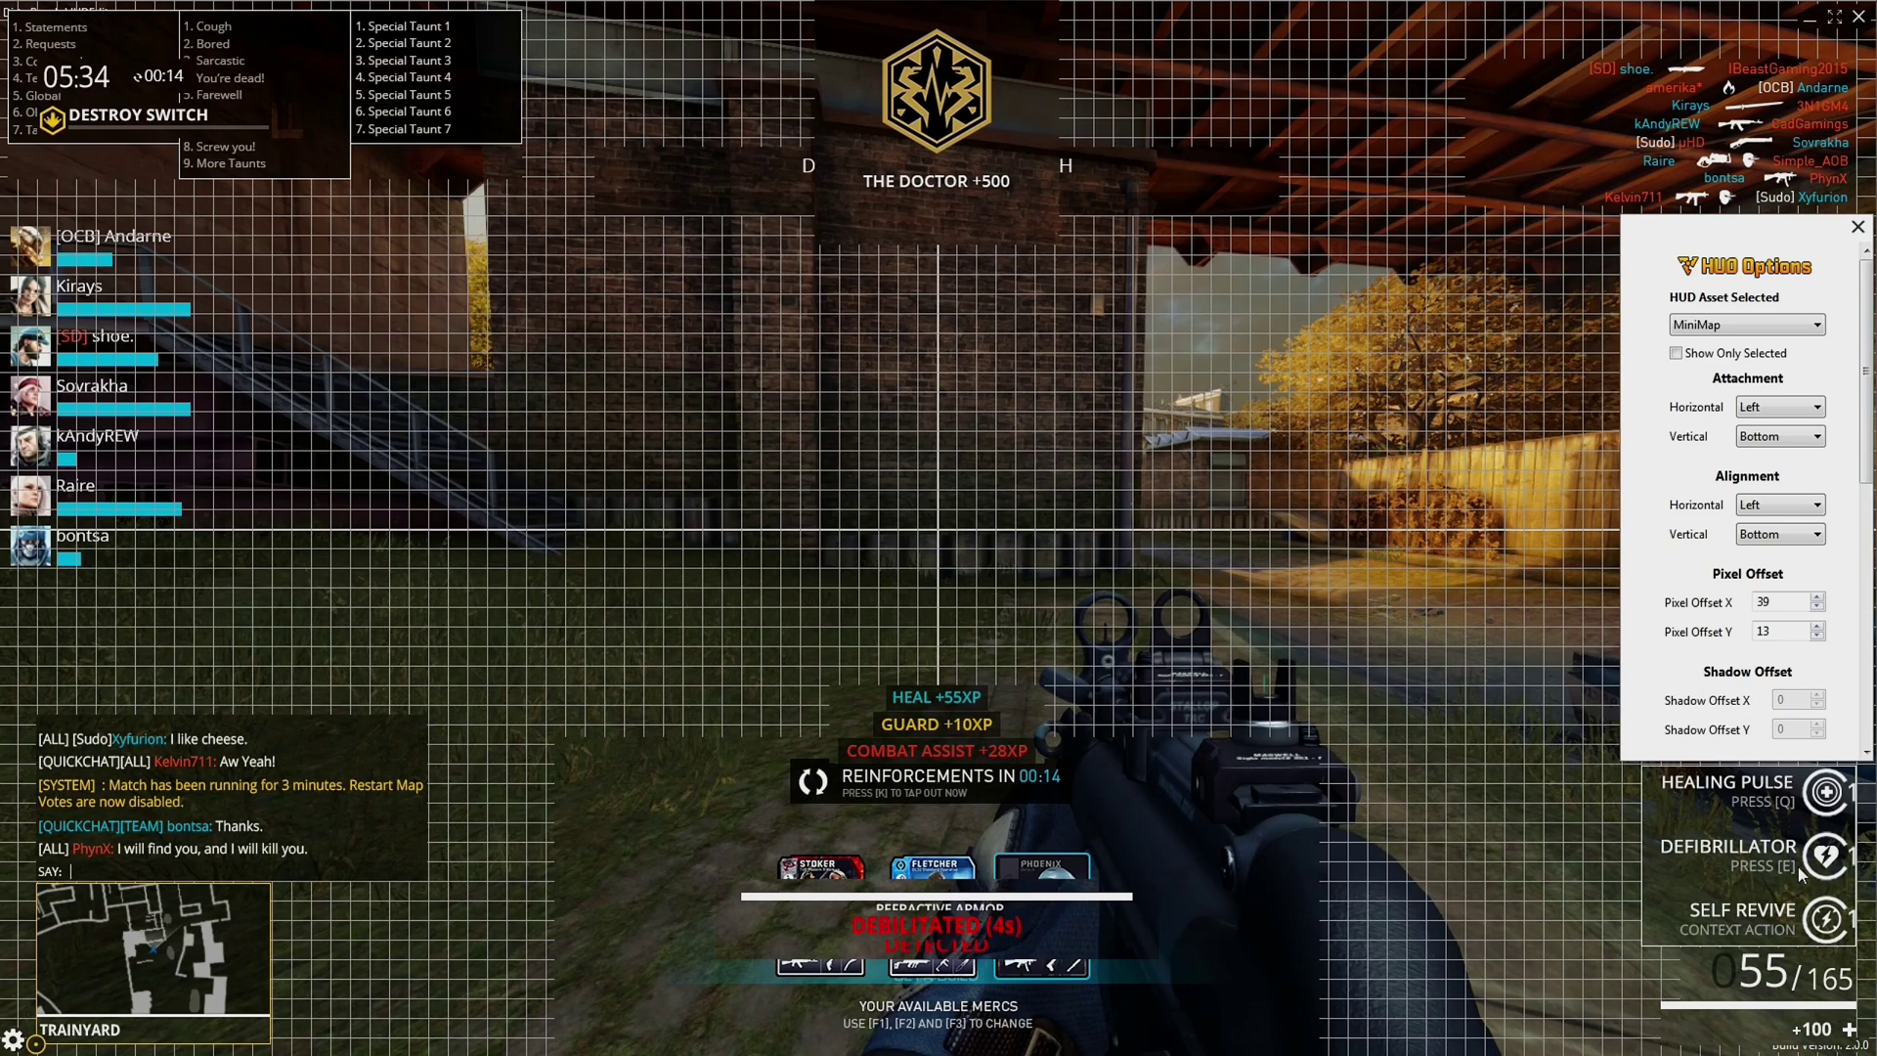
pyautogui.press('Escape')
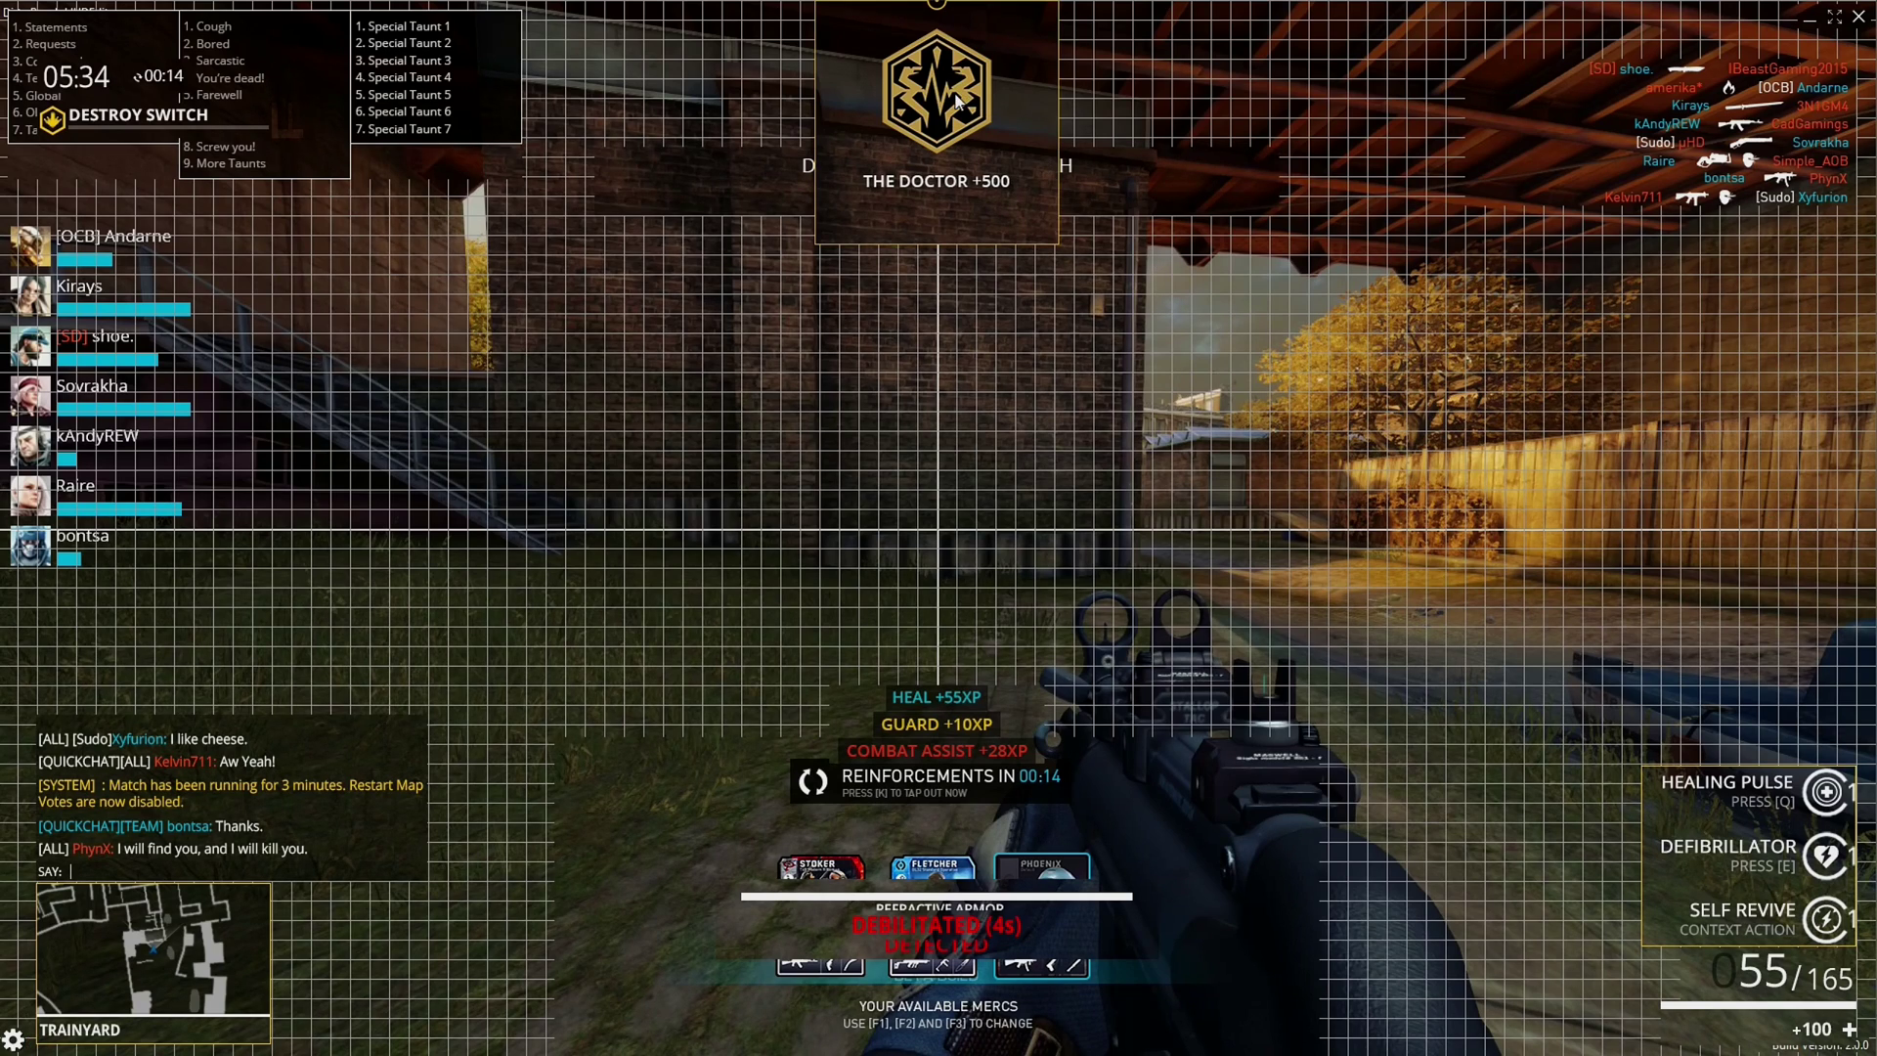
pyautogui.moveTo(968, 103); pyautogui.dragTo(904, 78)
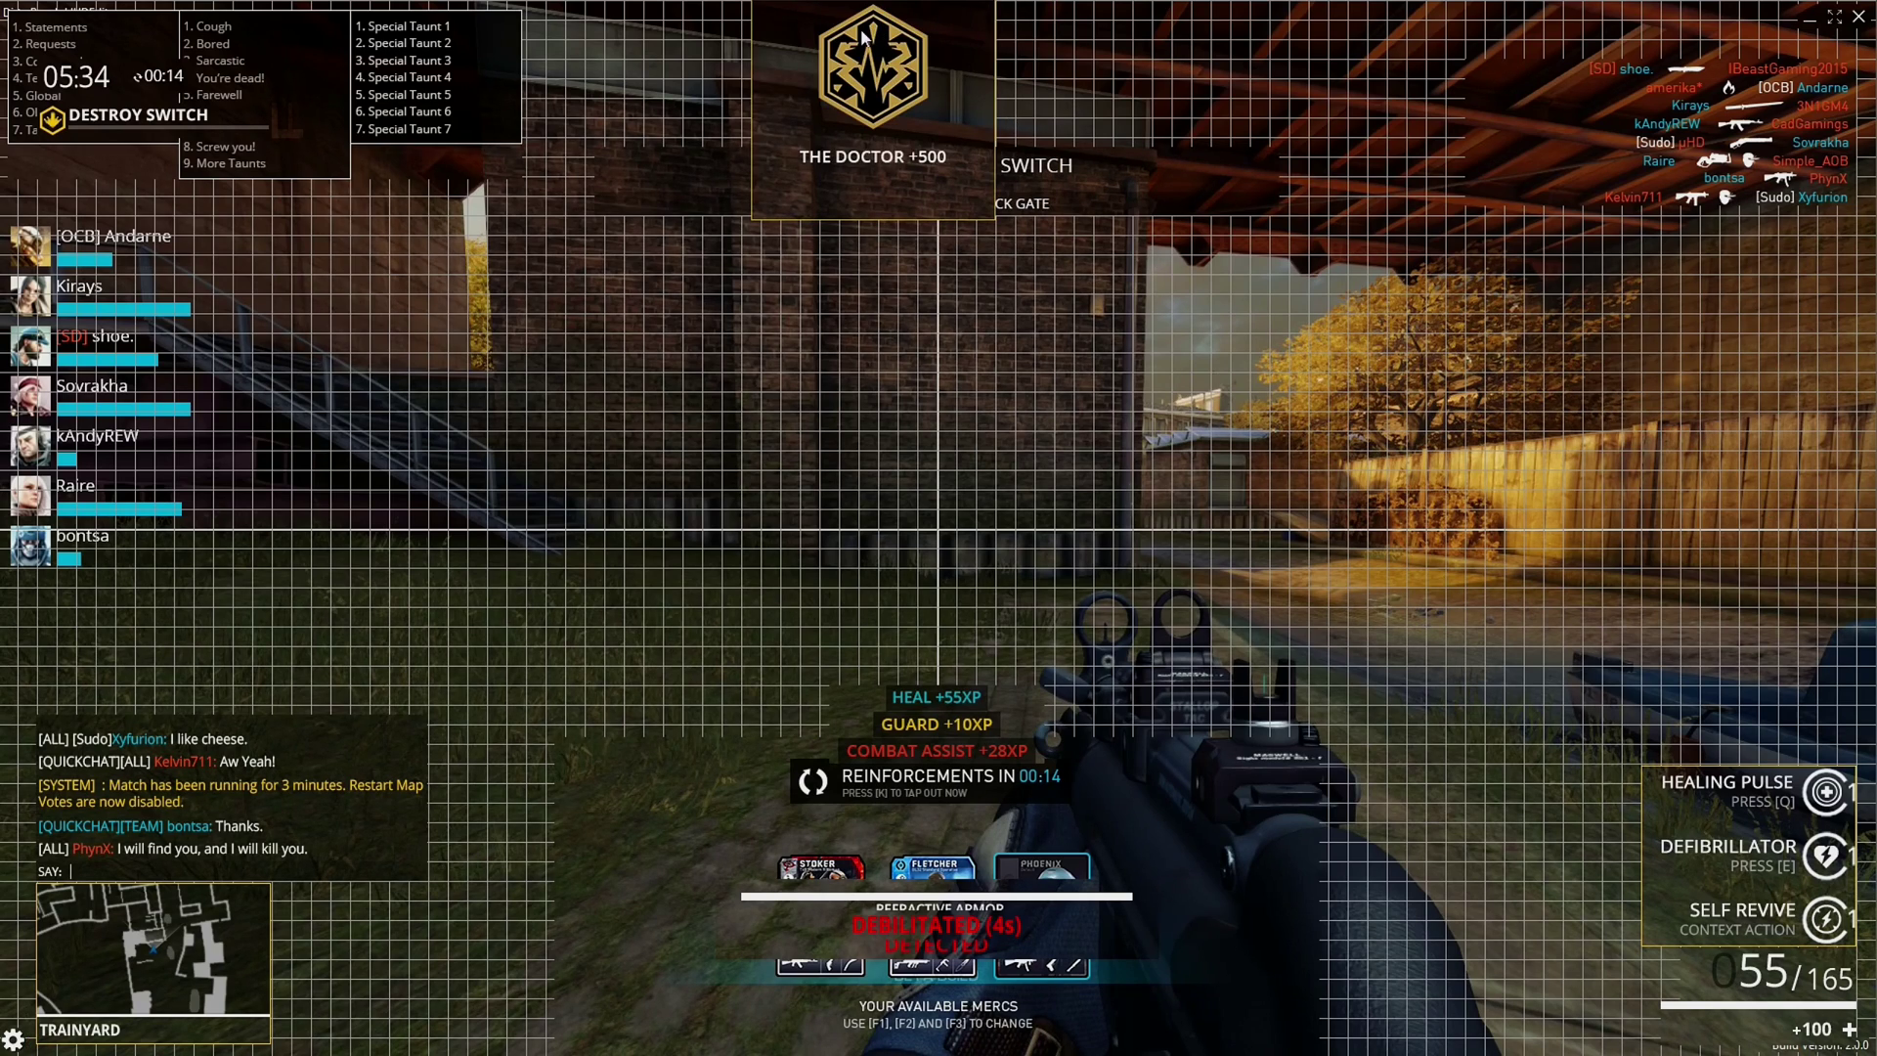
# Move THE DOCTOR +500 box to the right side, nudge it further right, and view its placement settings.
pyautogui.moveTo(1251, 213); pyautogui.dragTo(1637, 410)
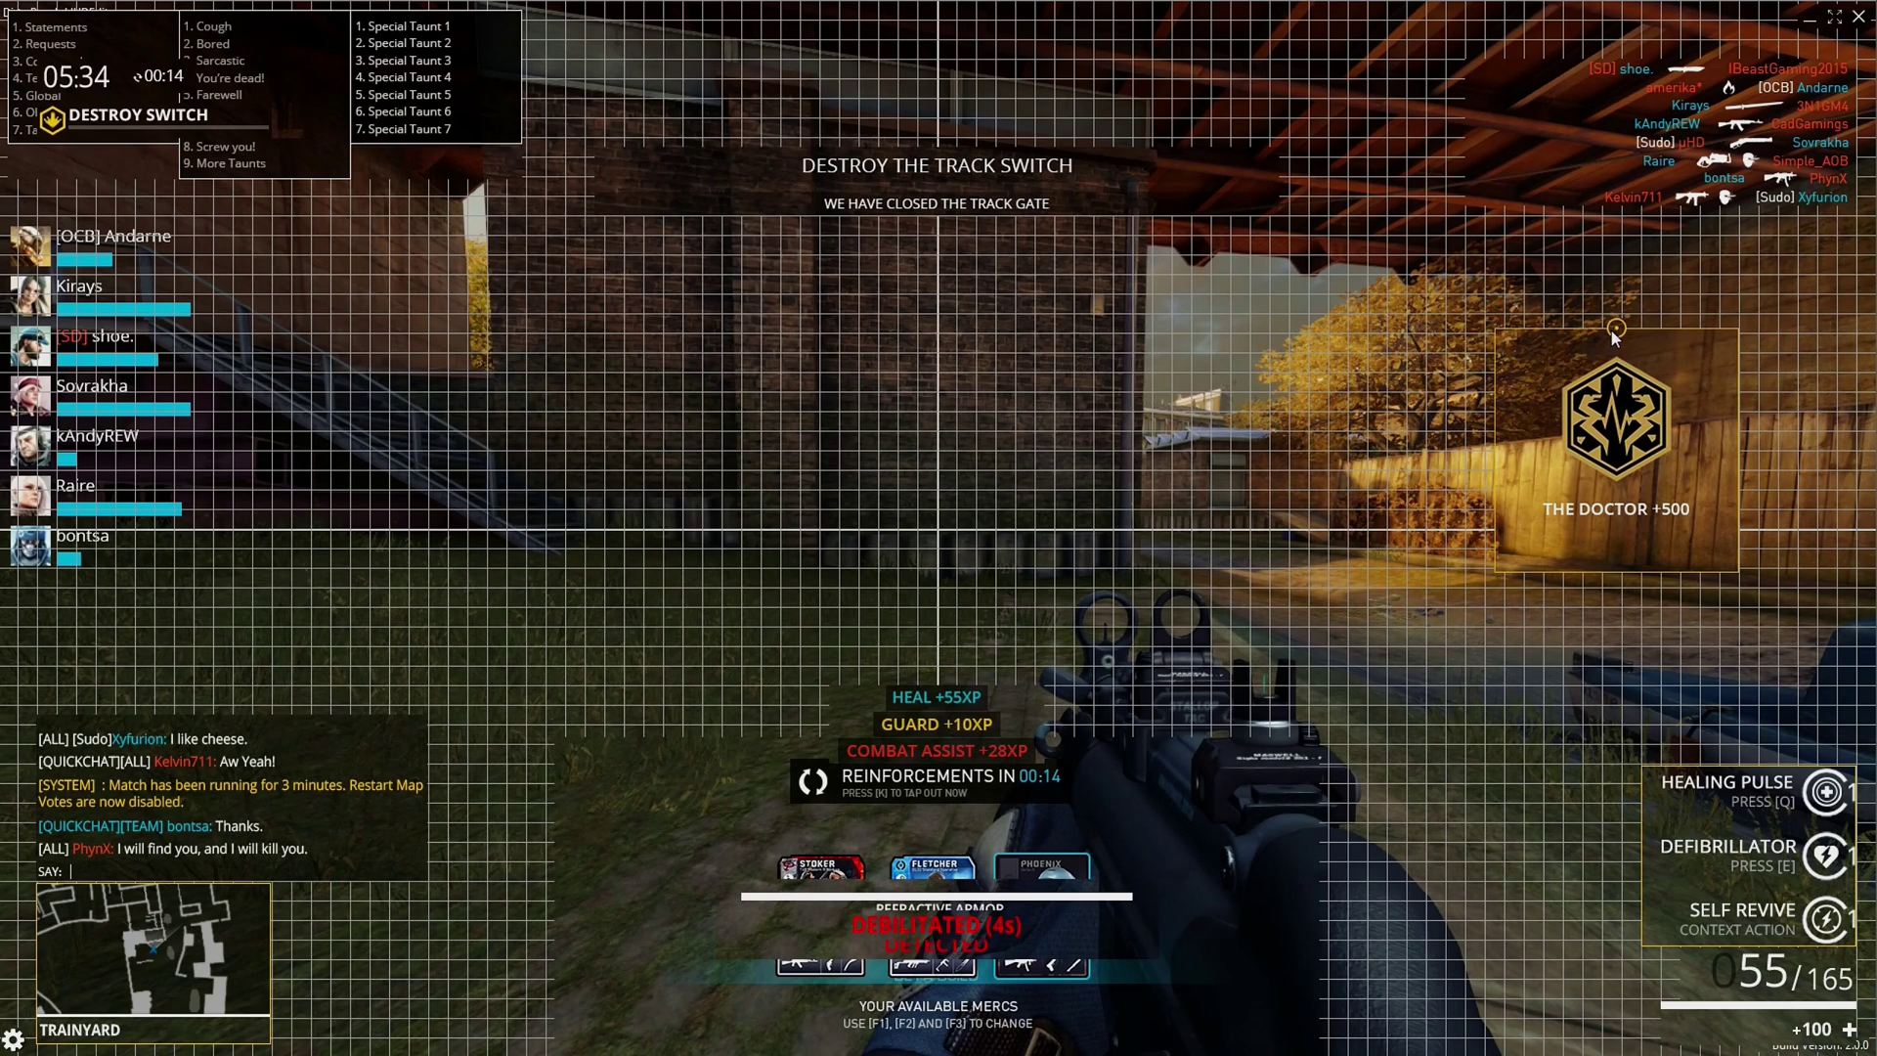
pyautogui.moveTo(1607, 431); pyautogui.dragTo(1627, 432)
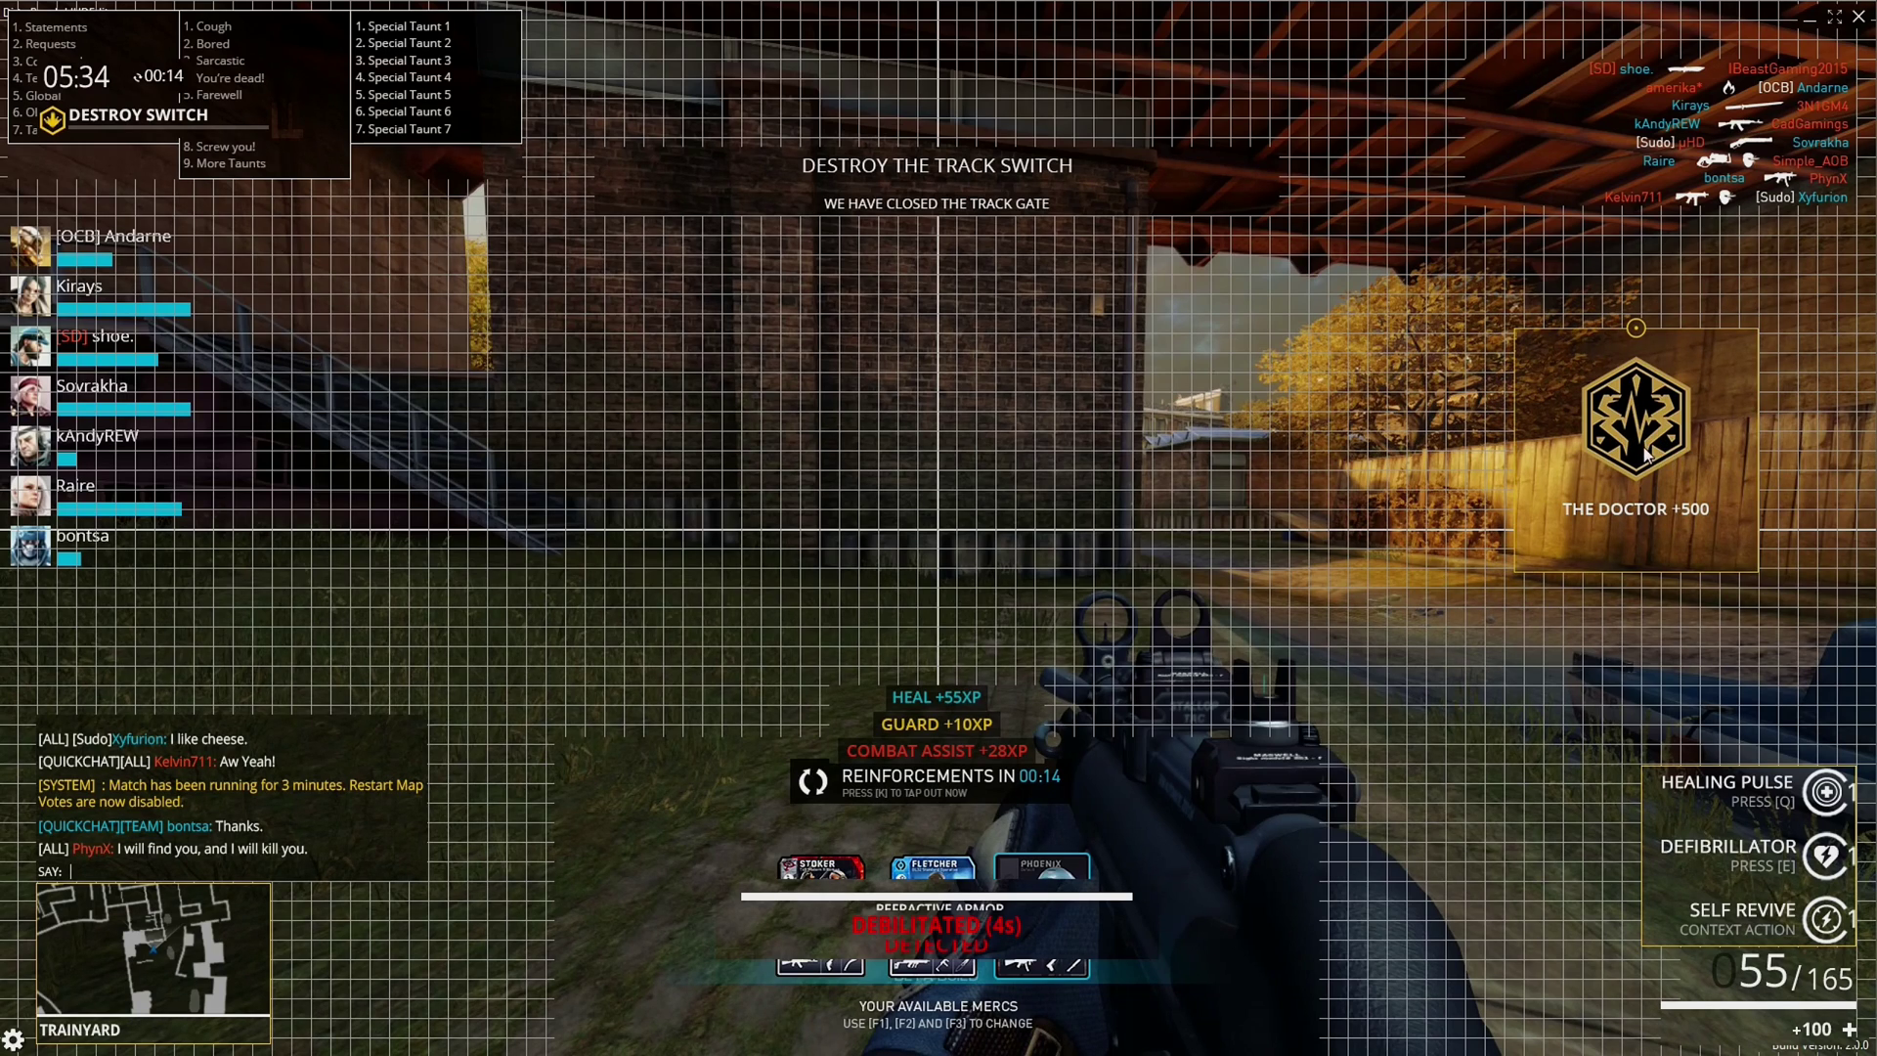
pyautogui.moveTo(1644, 447); pyautogui.dragTo(1852, 459)
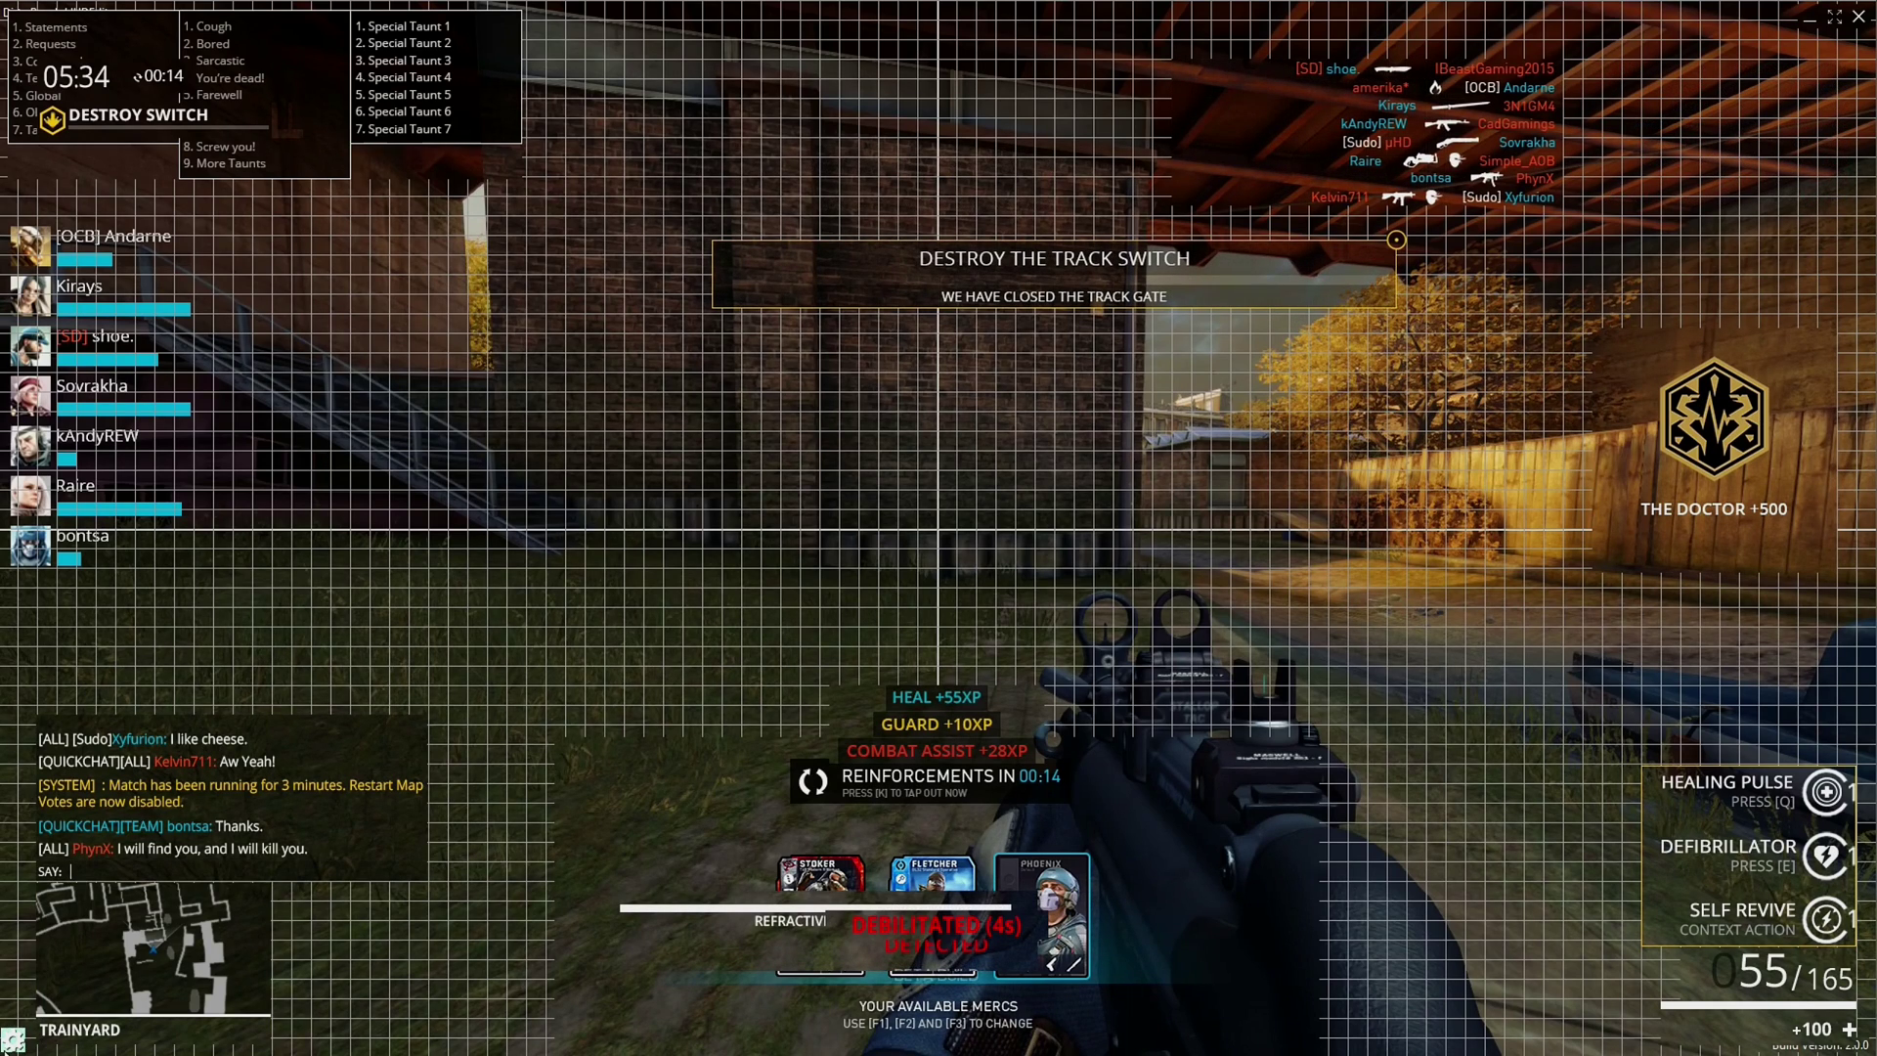
pyautogui.click(12, 1036)
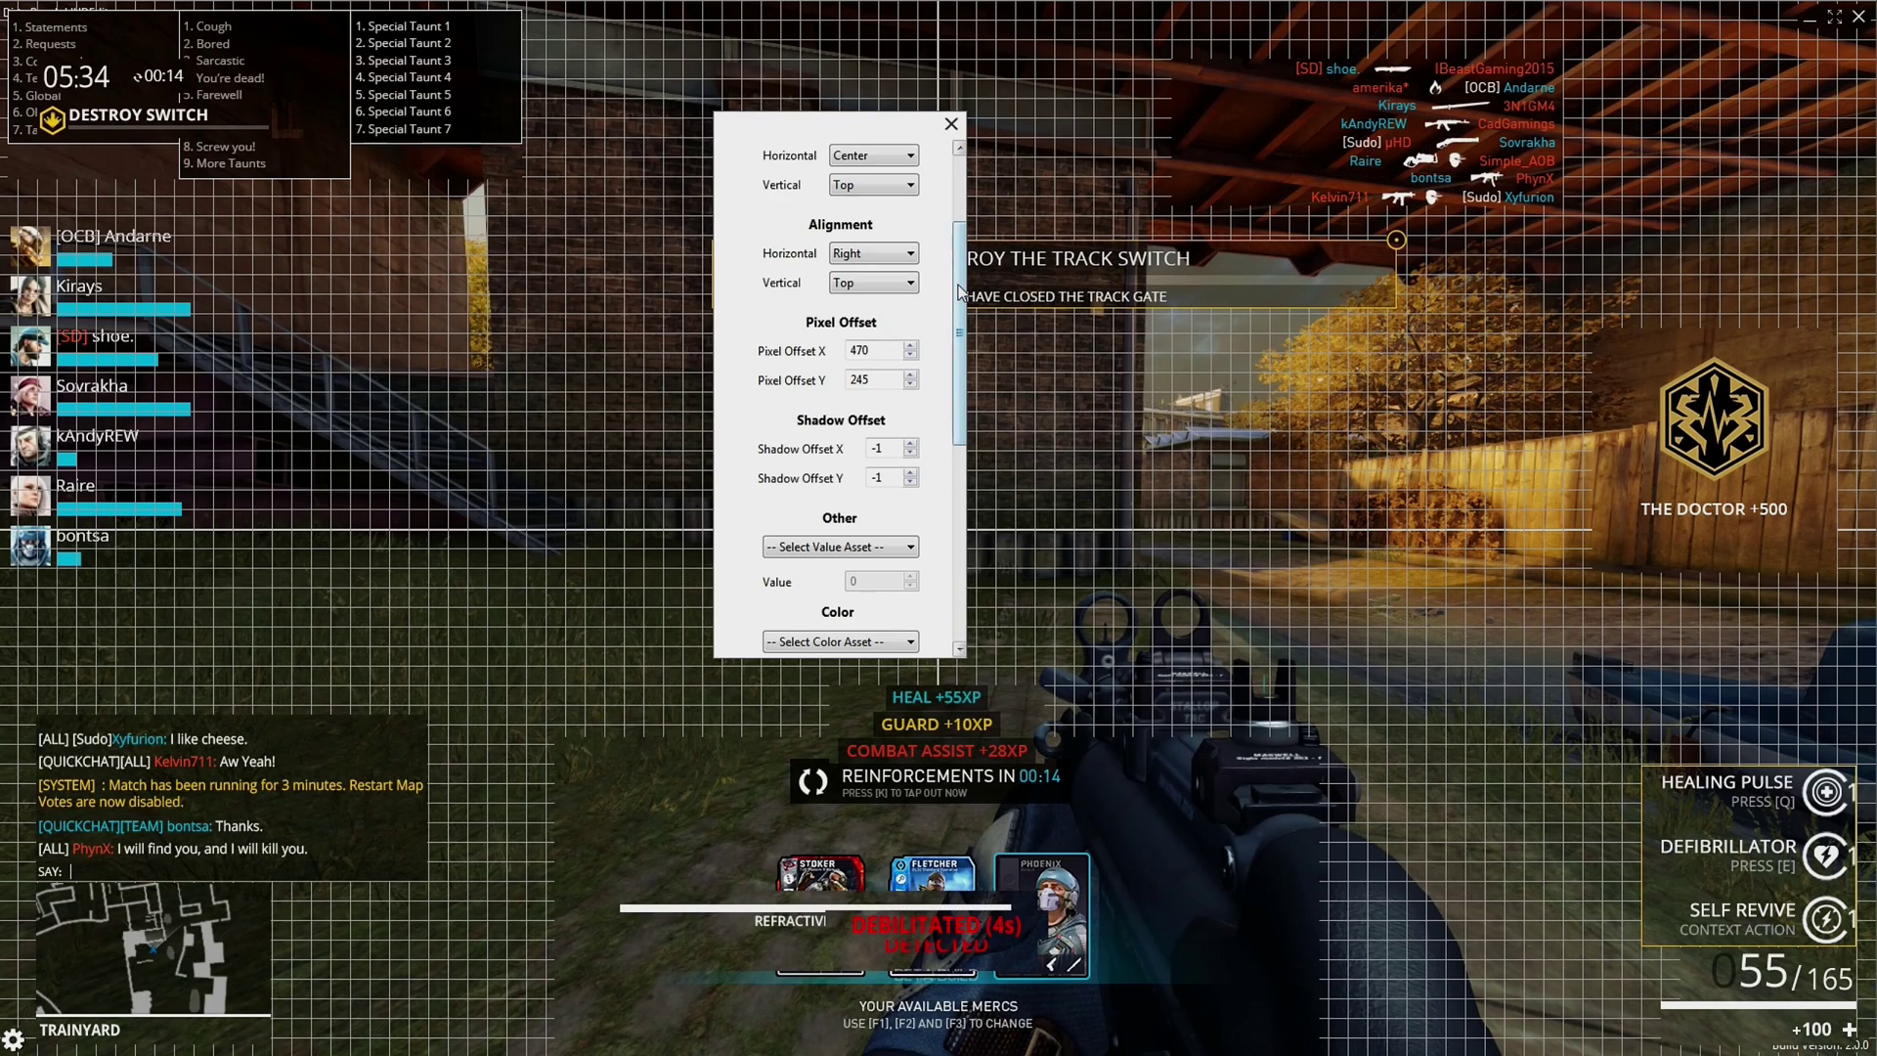
# Set the objective banner's horizontal pixel offset to 1000.
pyautogui.moveTo(958, 293); pyautogui.dragTo(958, 317)
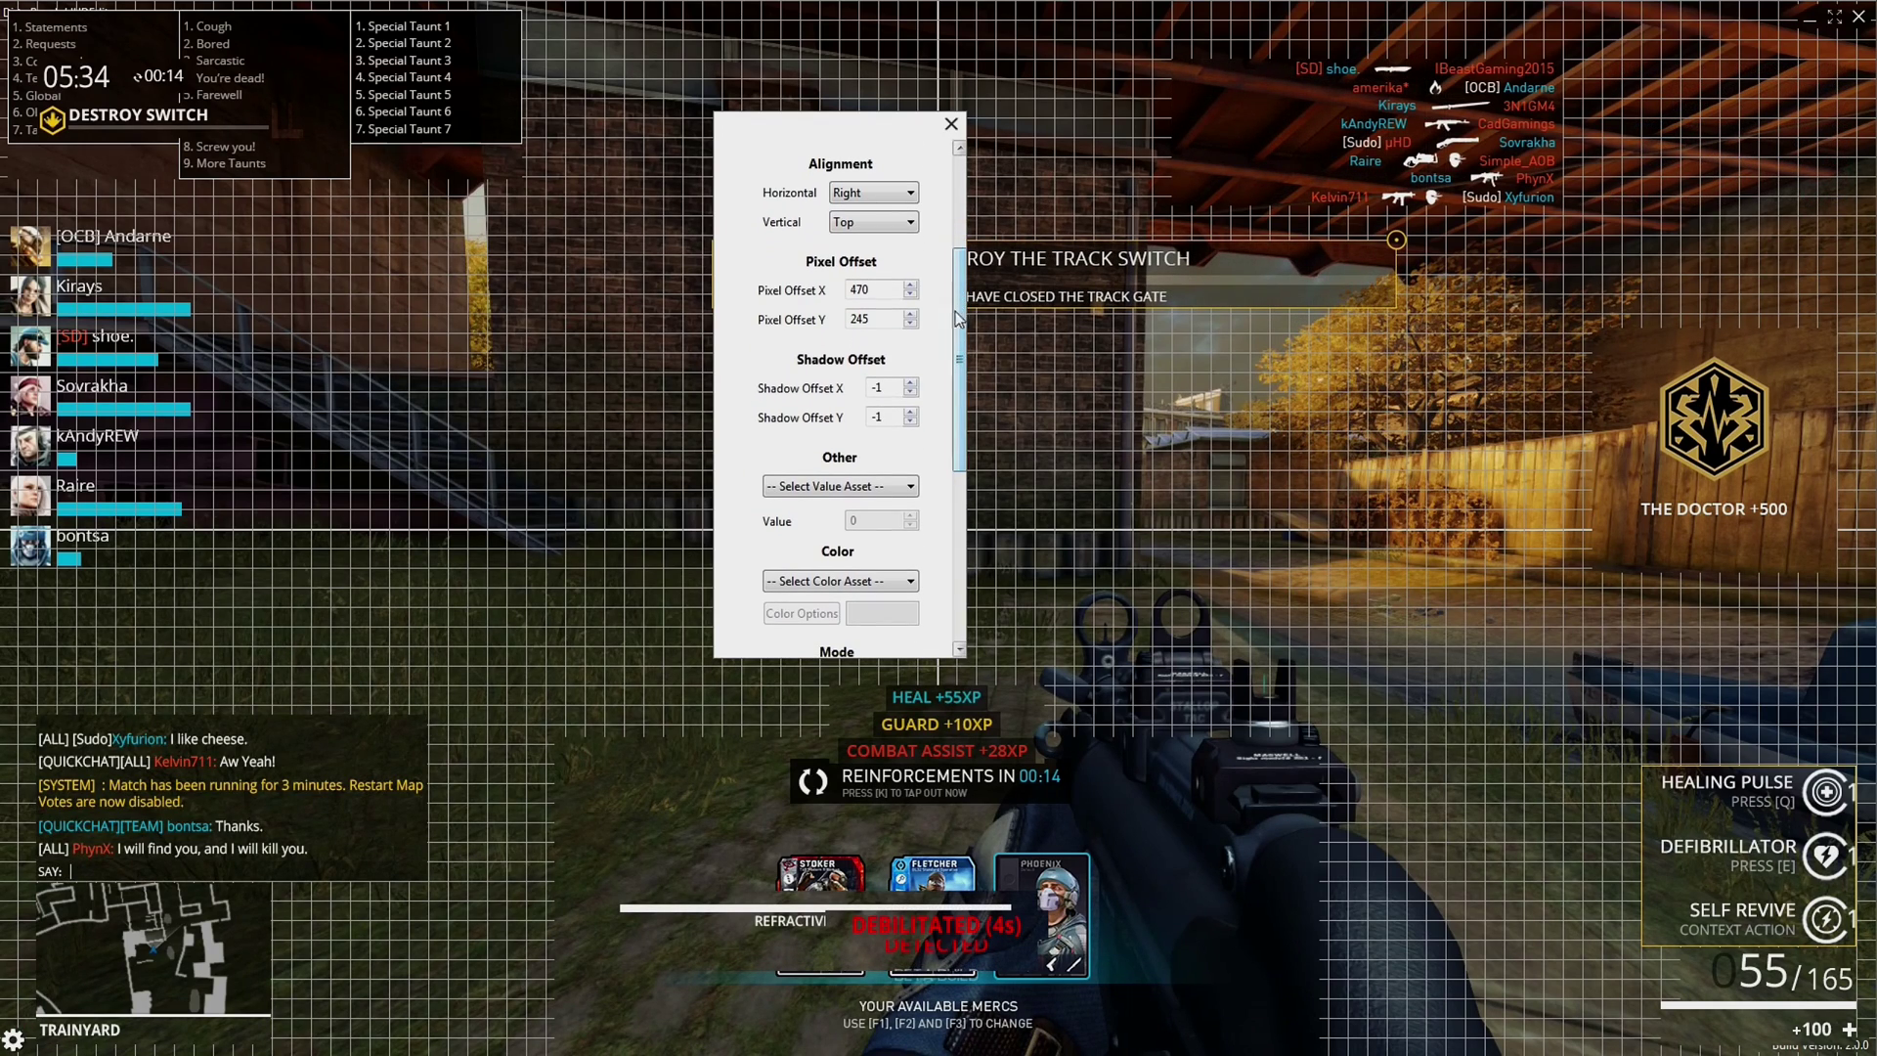
pyautogui.doubleClick(860, 290)
pyautogui.write('1000')
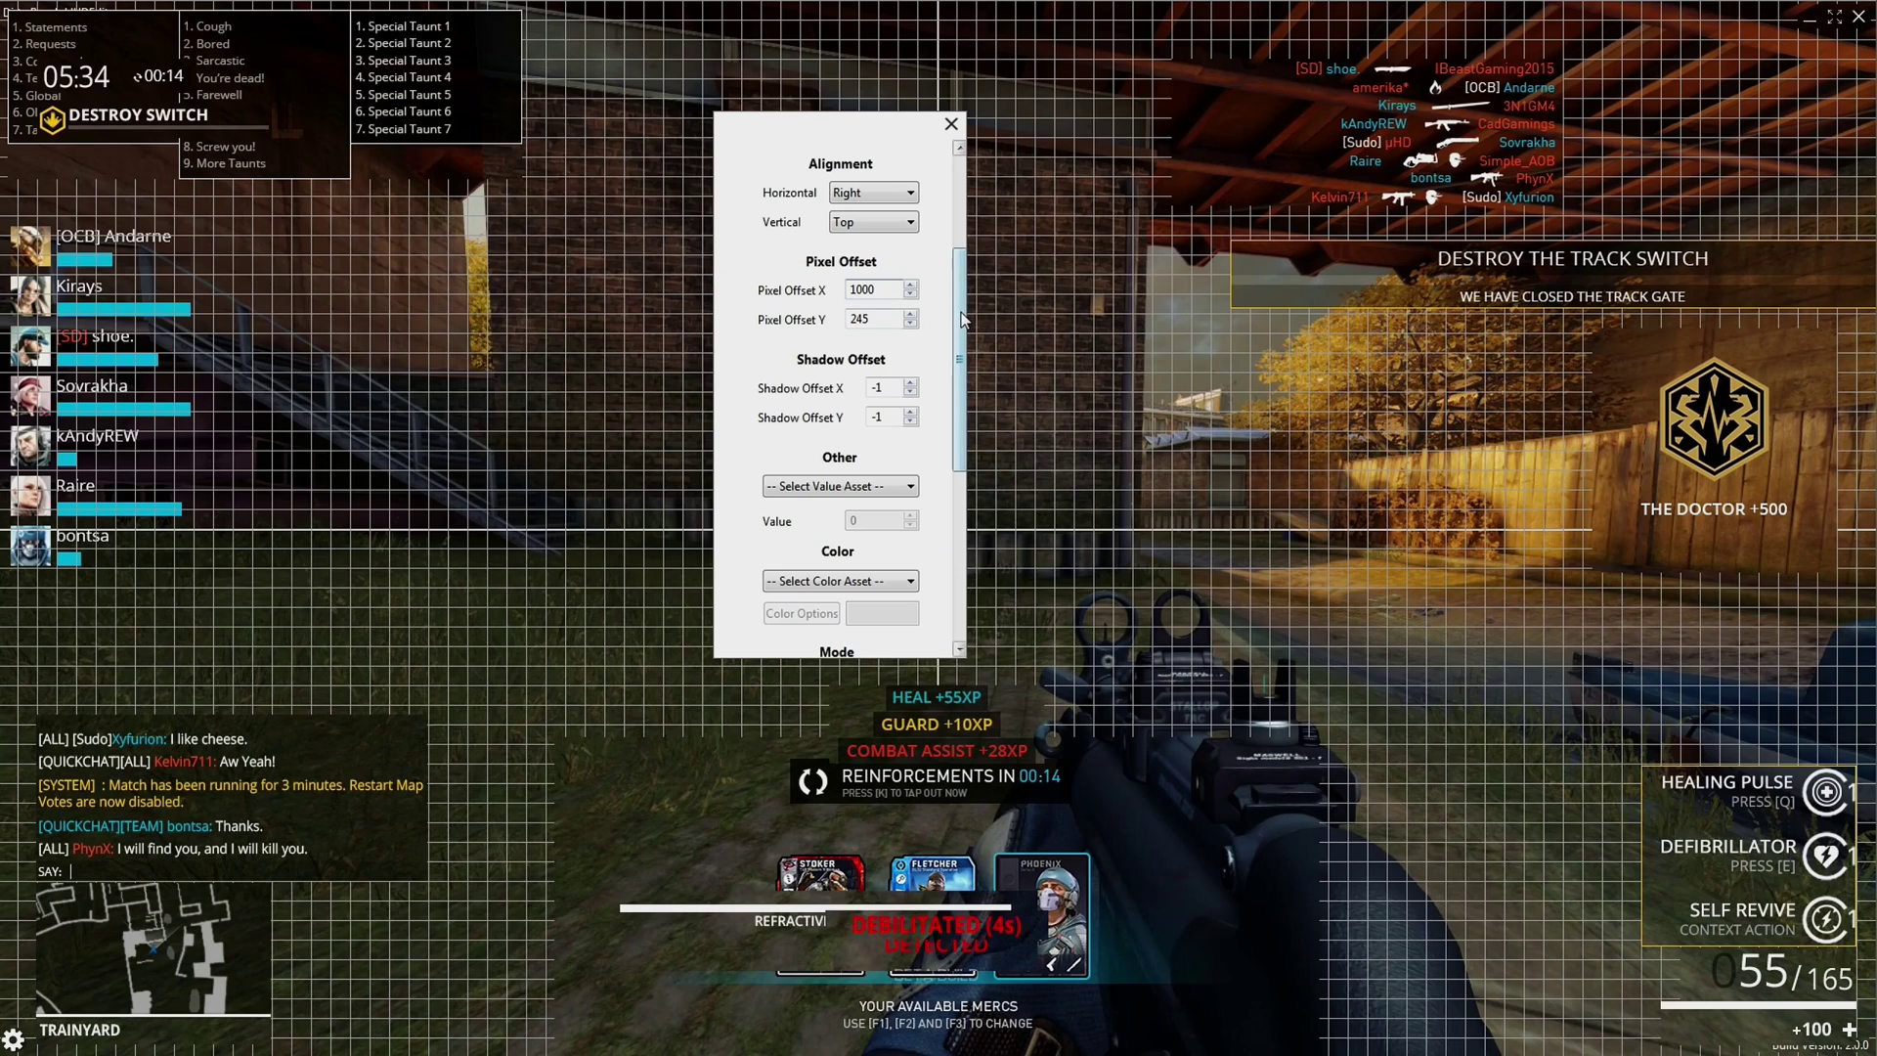
# Change the banner's vertical pixel offset from 245 to 1000 and close its properties.
pyautogui.scroll(-5, 961, 320)
pyautogui.scroll(5, 961, 327)
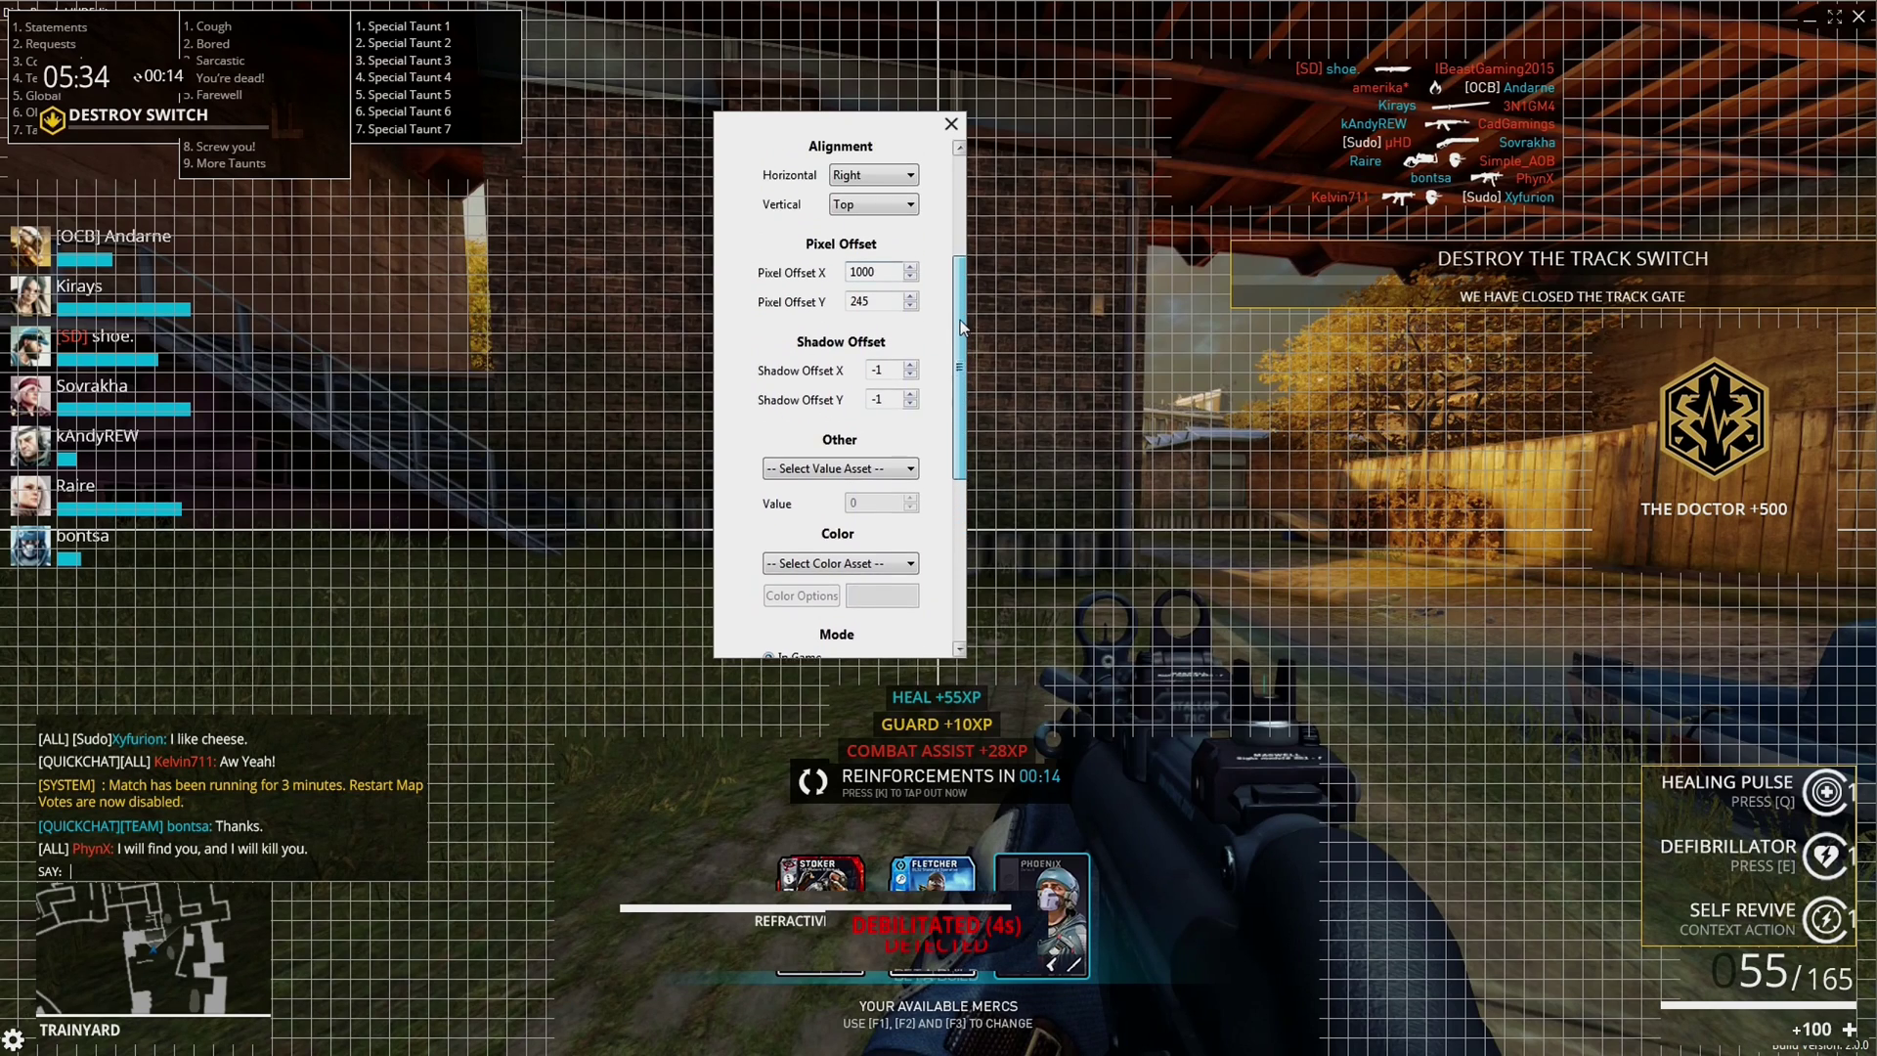
pyautogui.scroll(2, 961, 327)
pyautogui.click(890, 417)
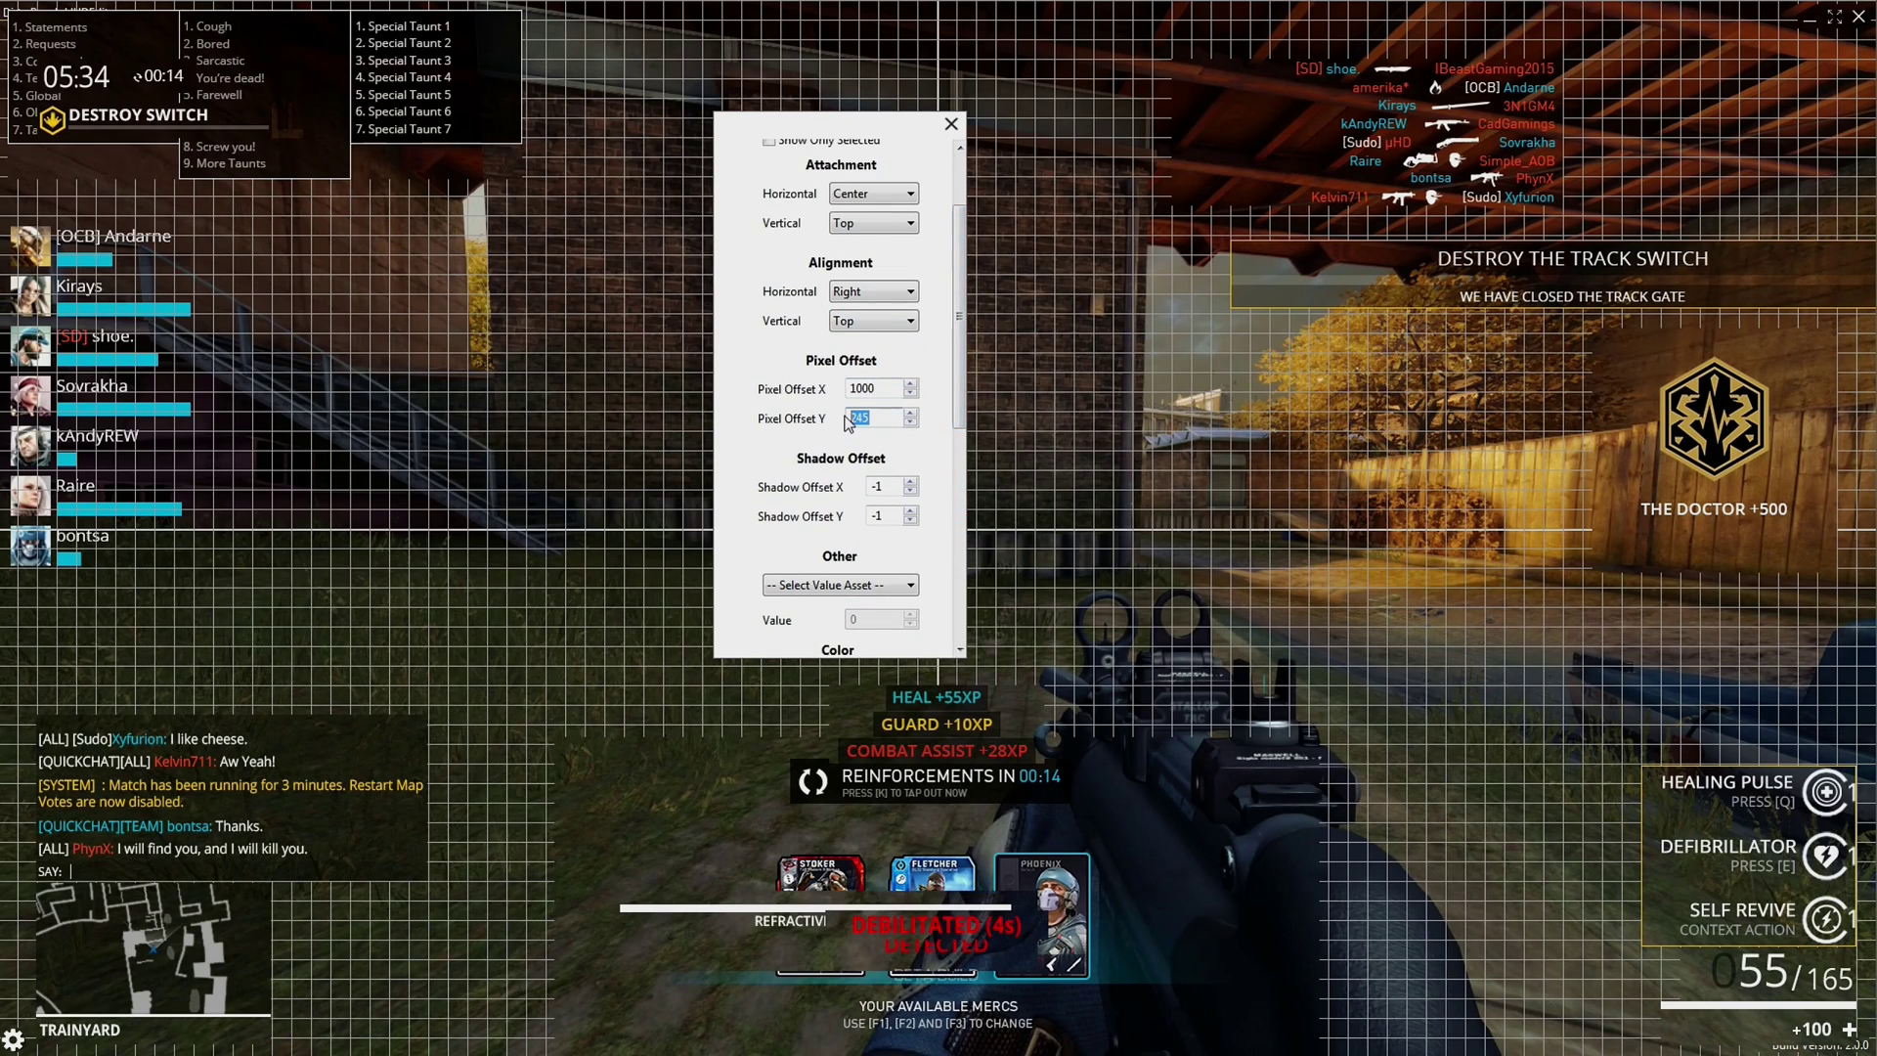
pyautogui.write('-600')
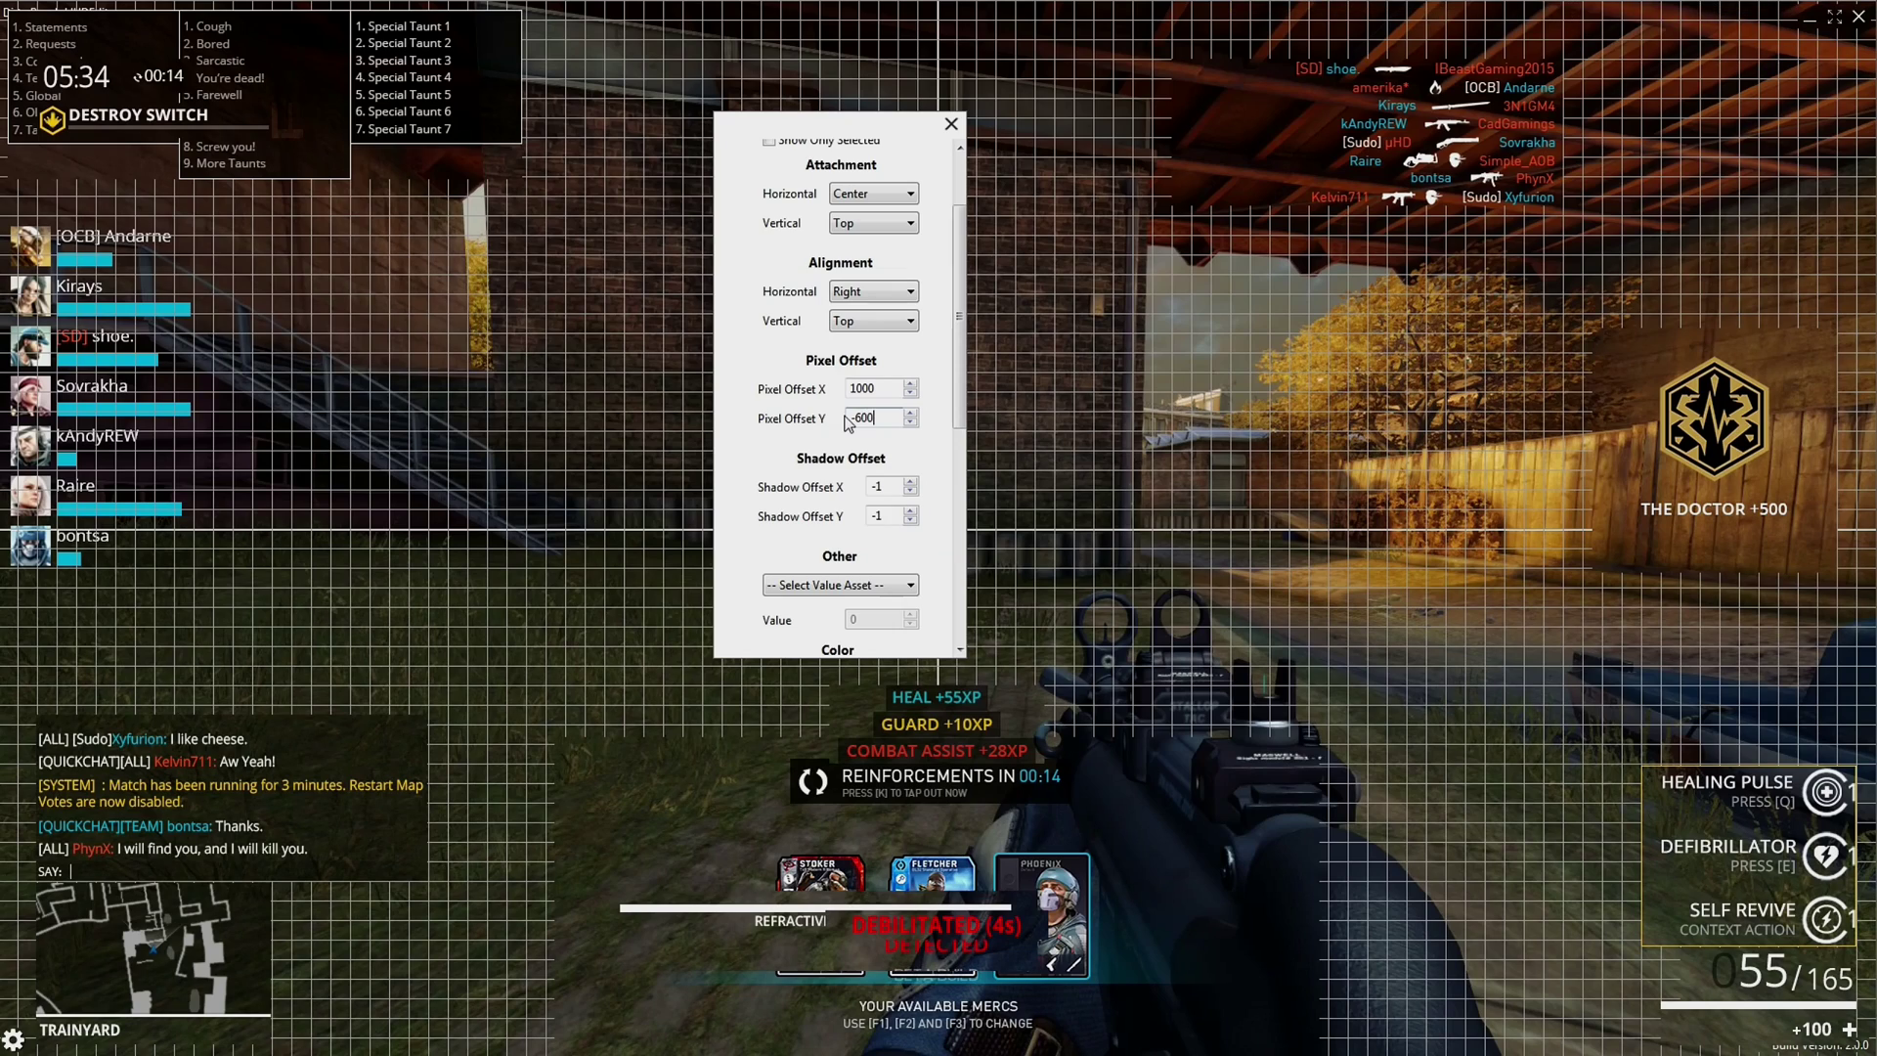
pyautogui.press('BackSpace')
pyautogui.press('BackSpace')
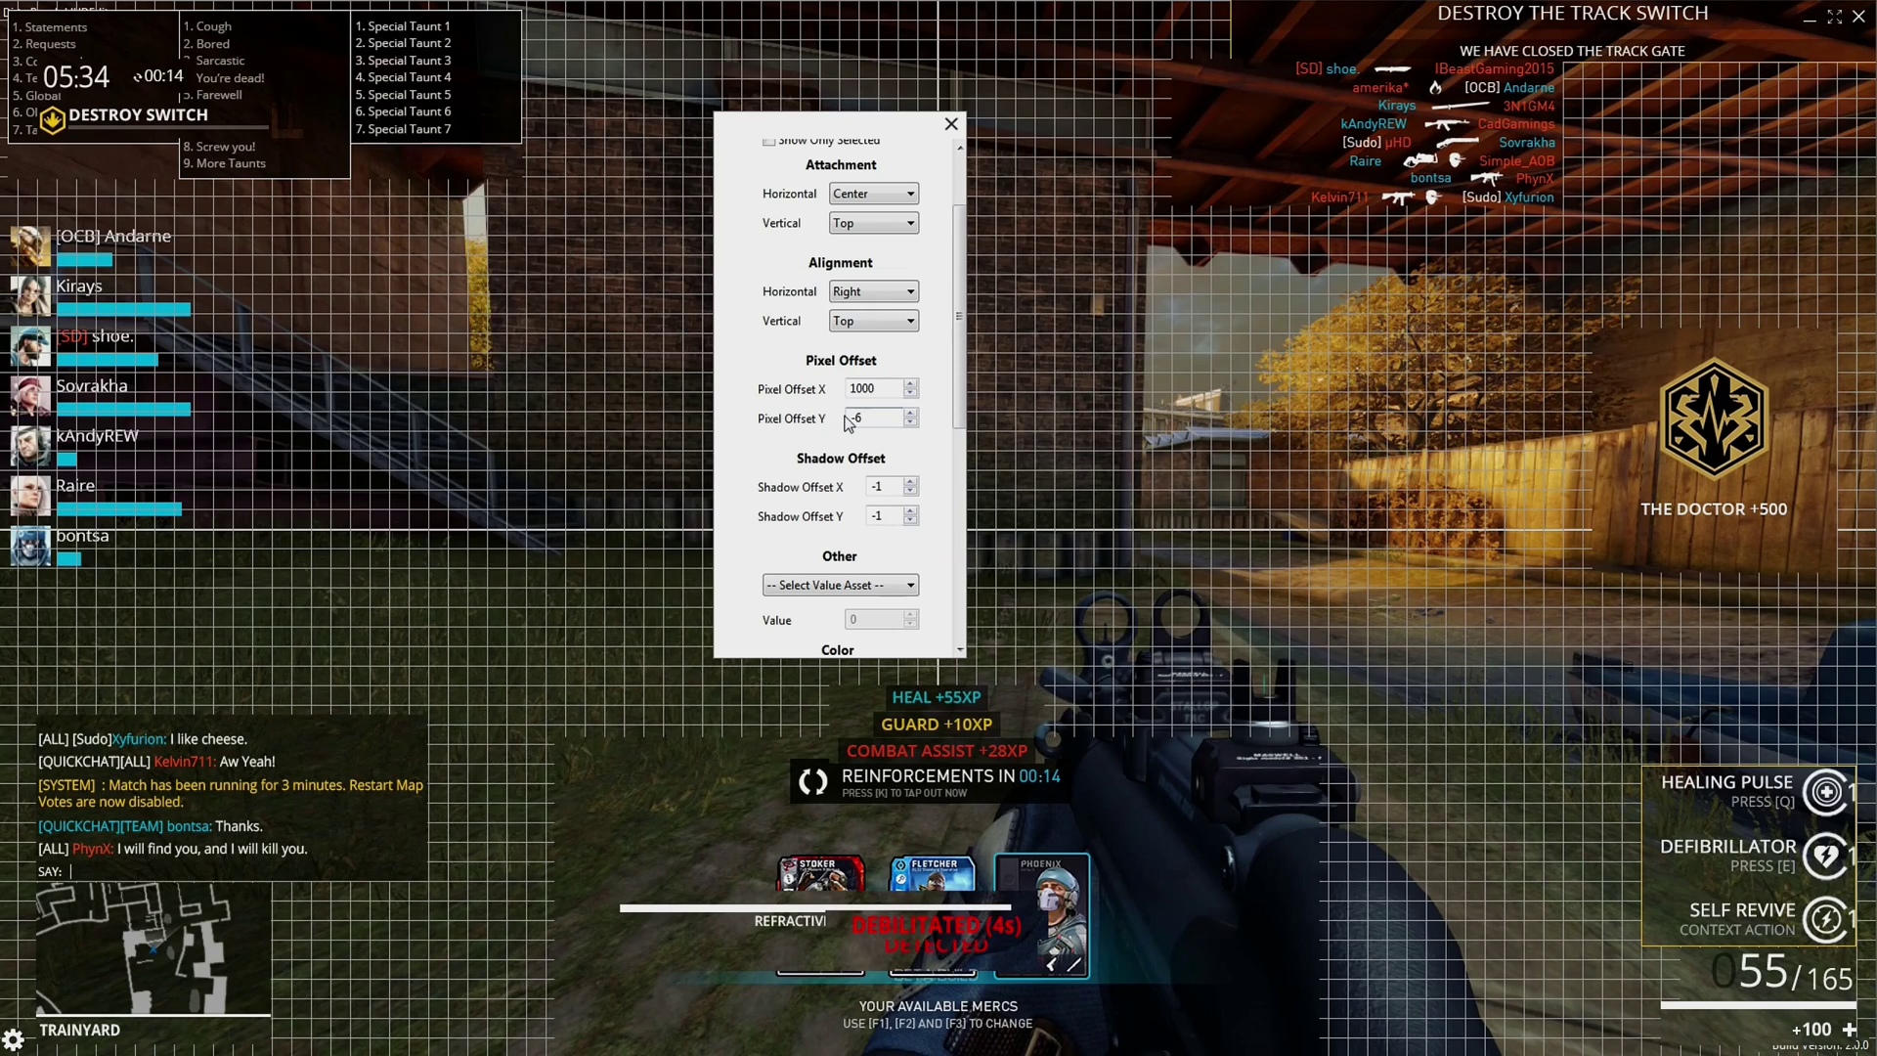
pyautogui.write('600')
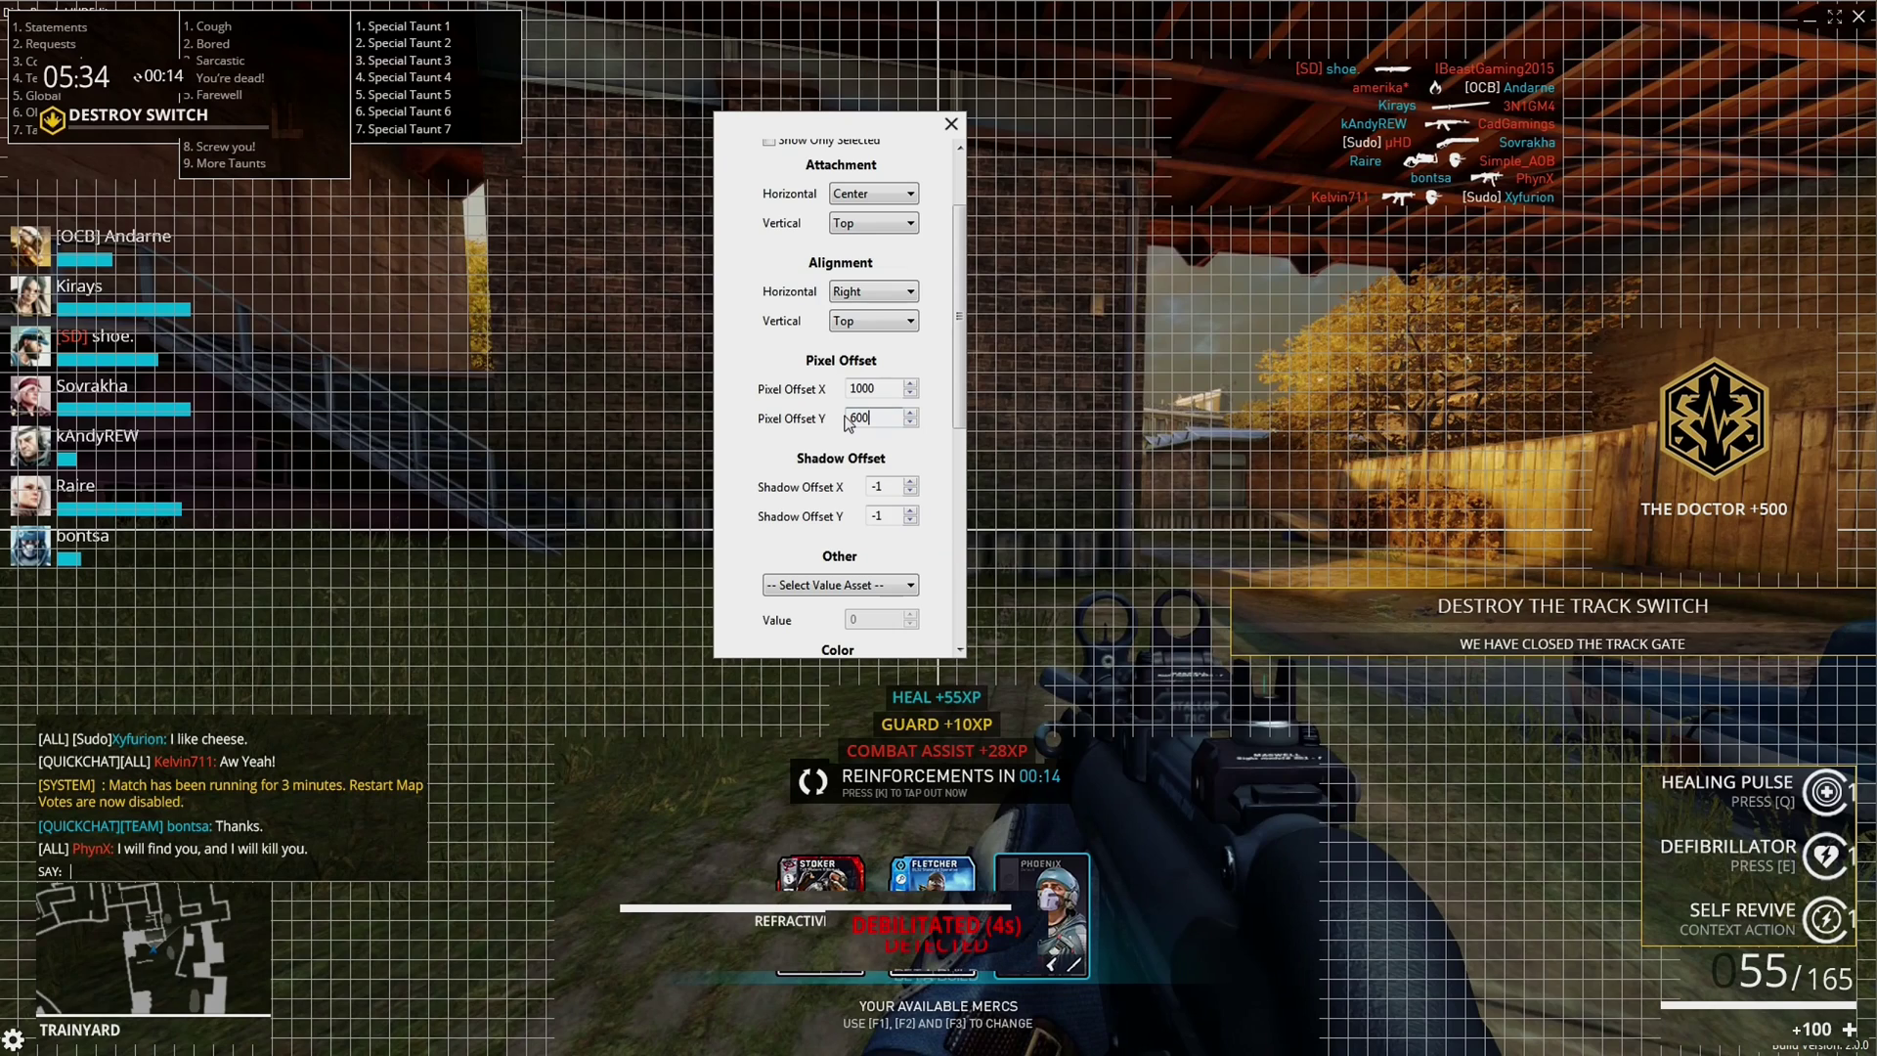
pyautogui.press('BackSpace')
pyautogui.press('BackSpace')
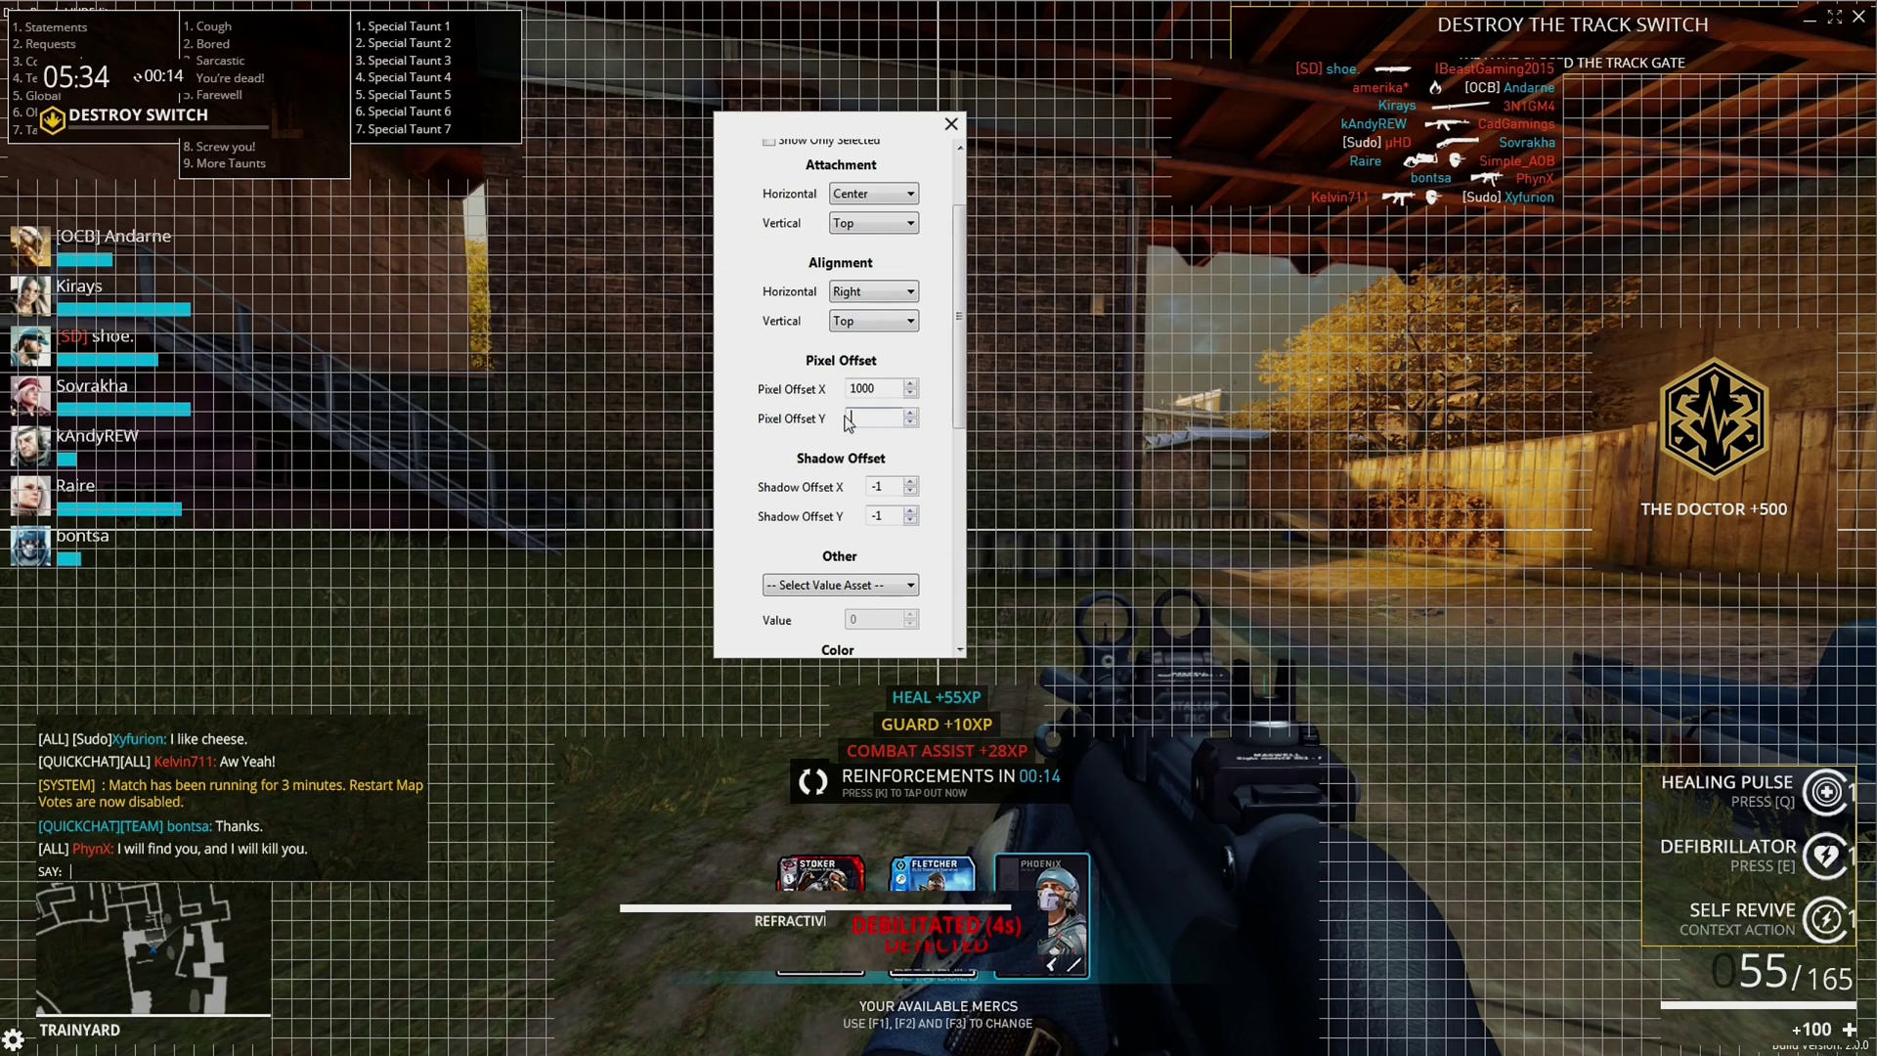
pyautogui.write('100')
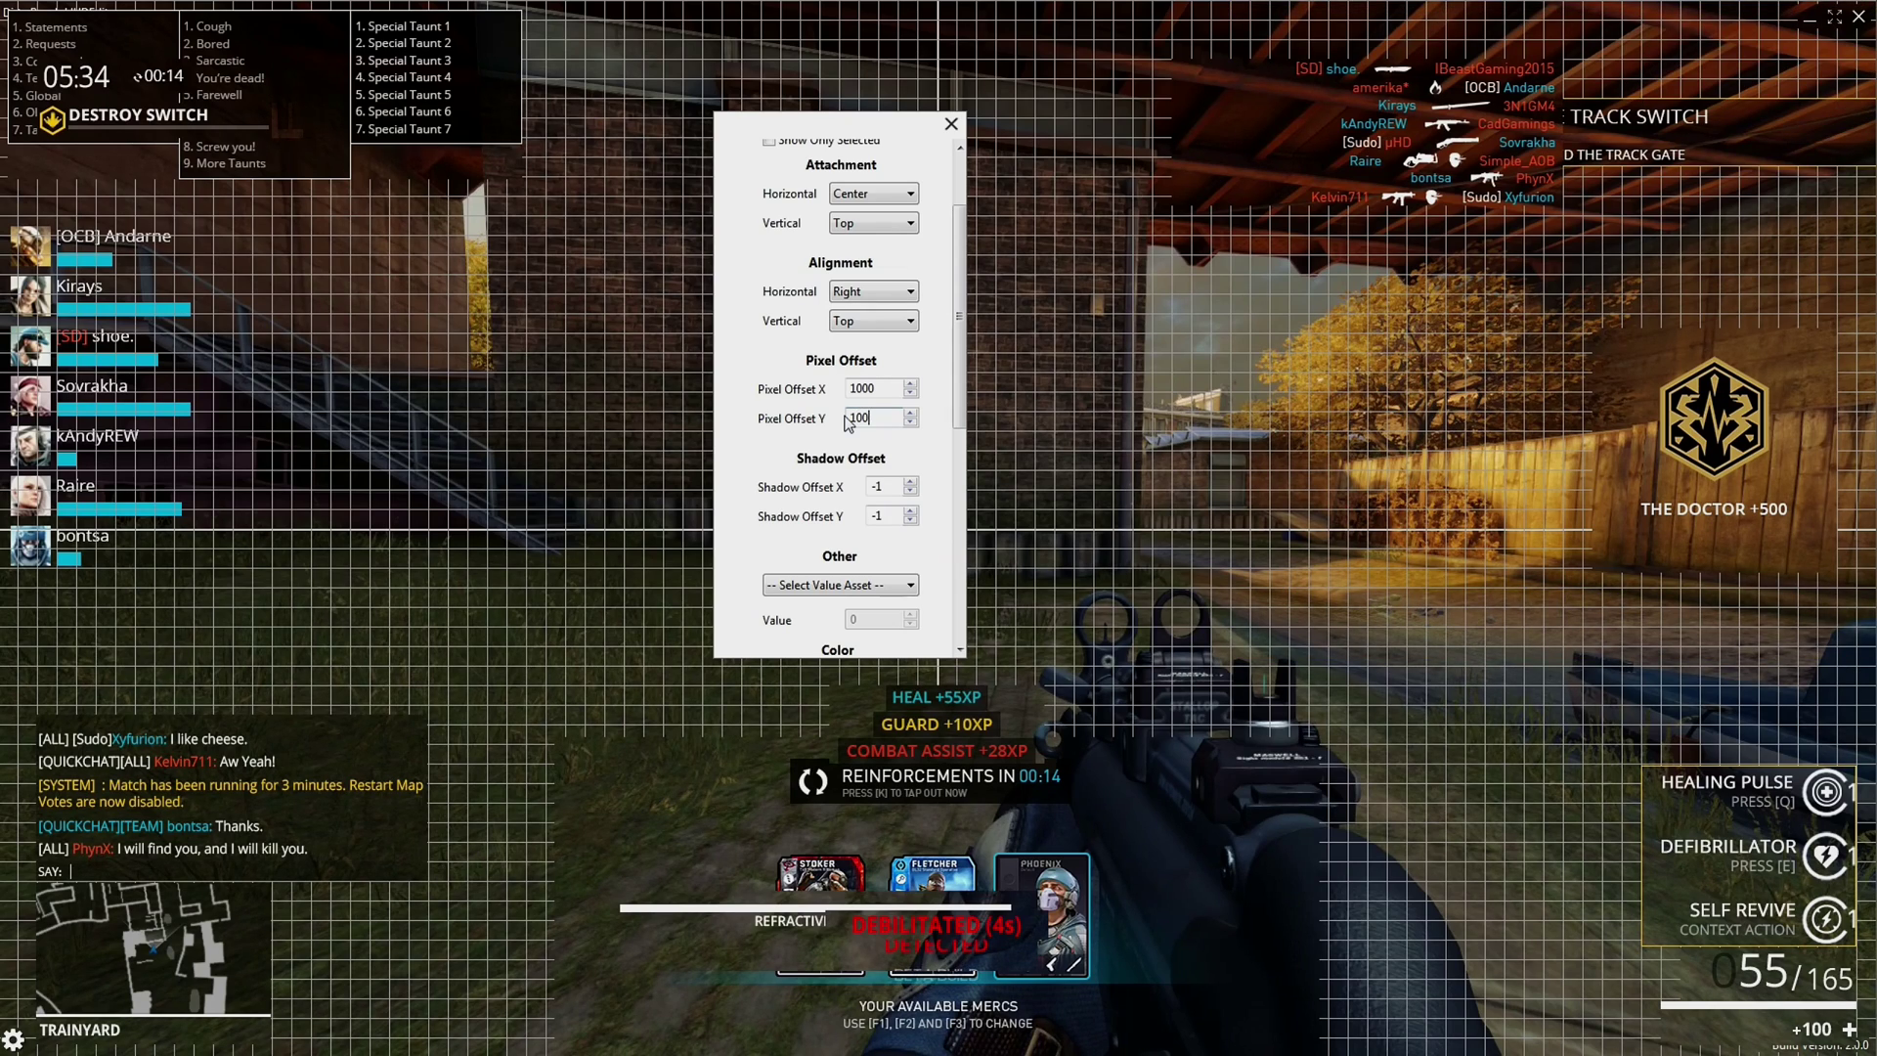
pyautogui.write('0')
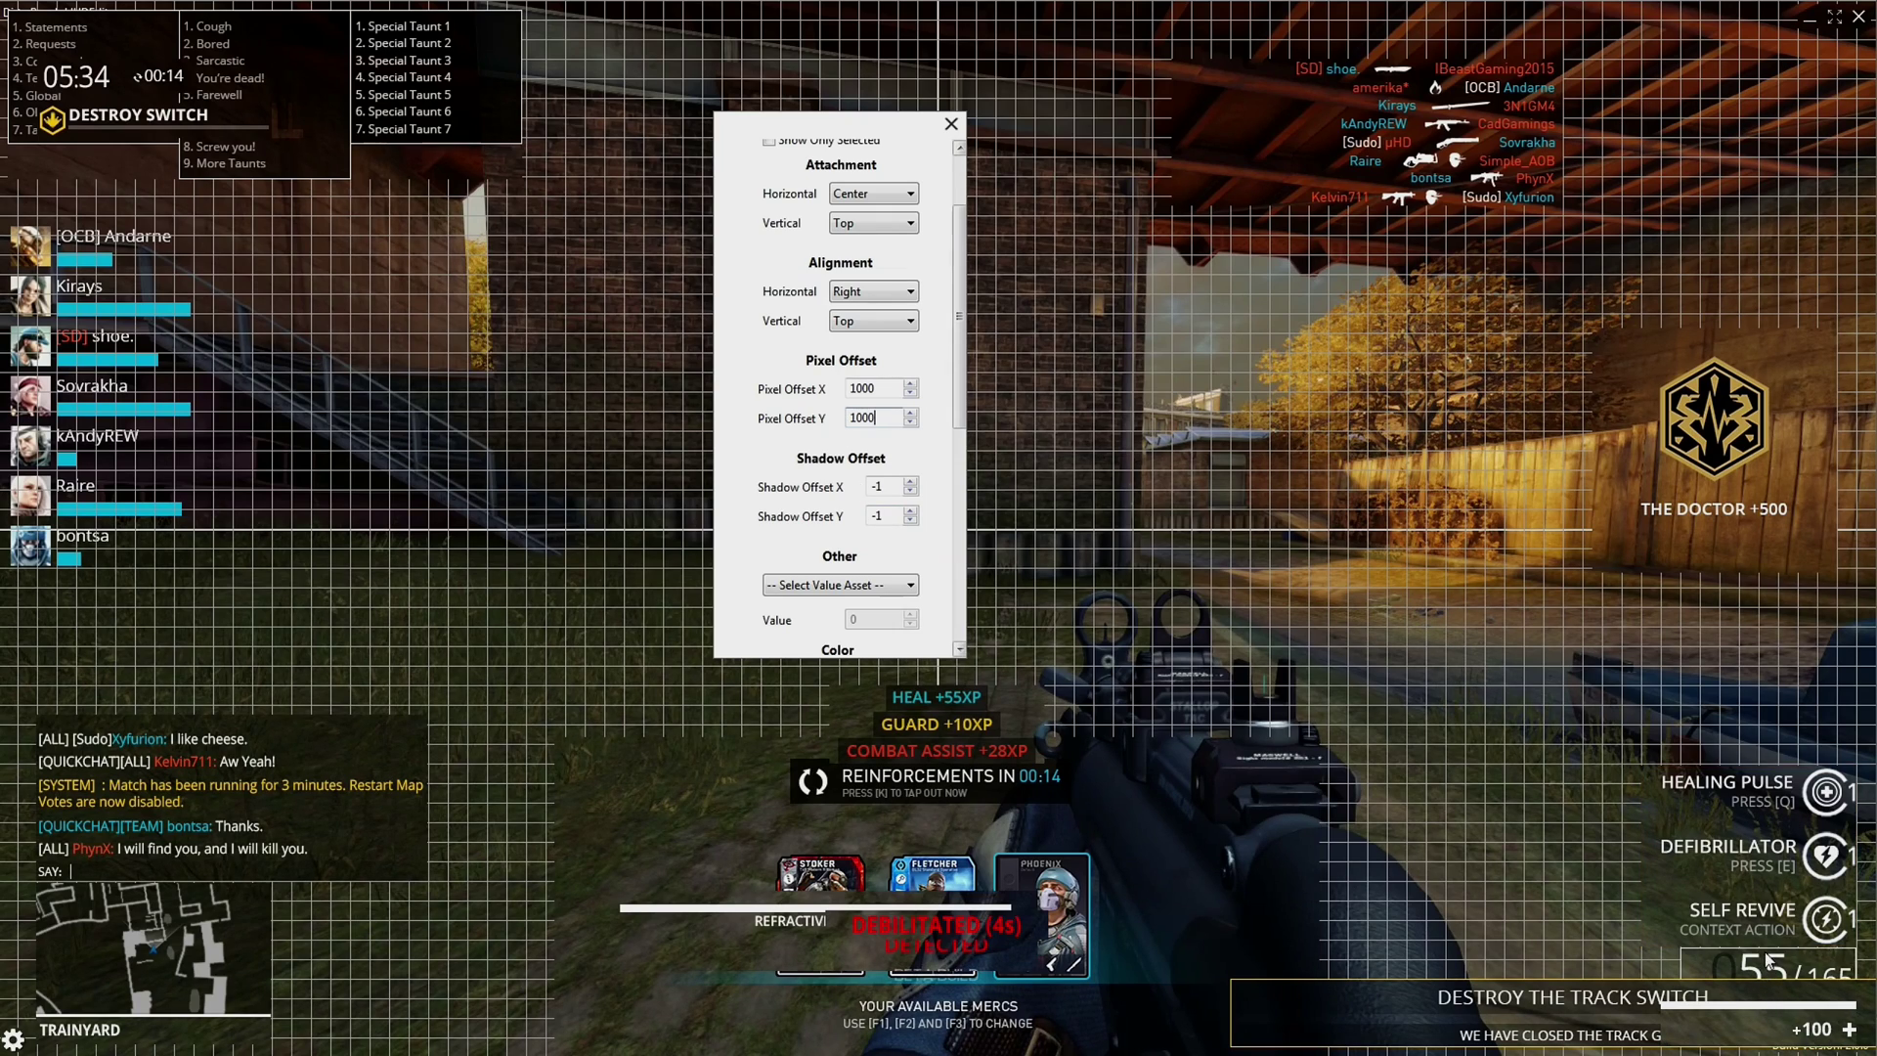
pyautogui.press('Escape')
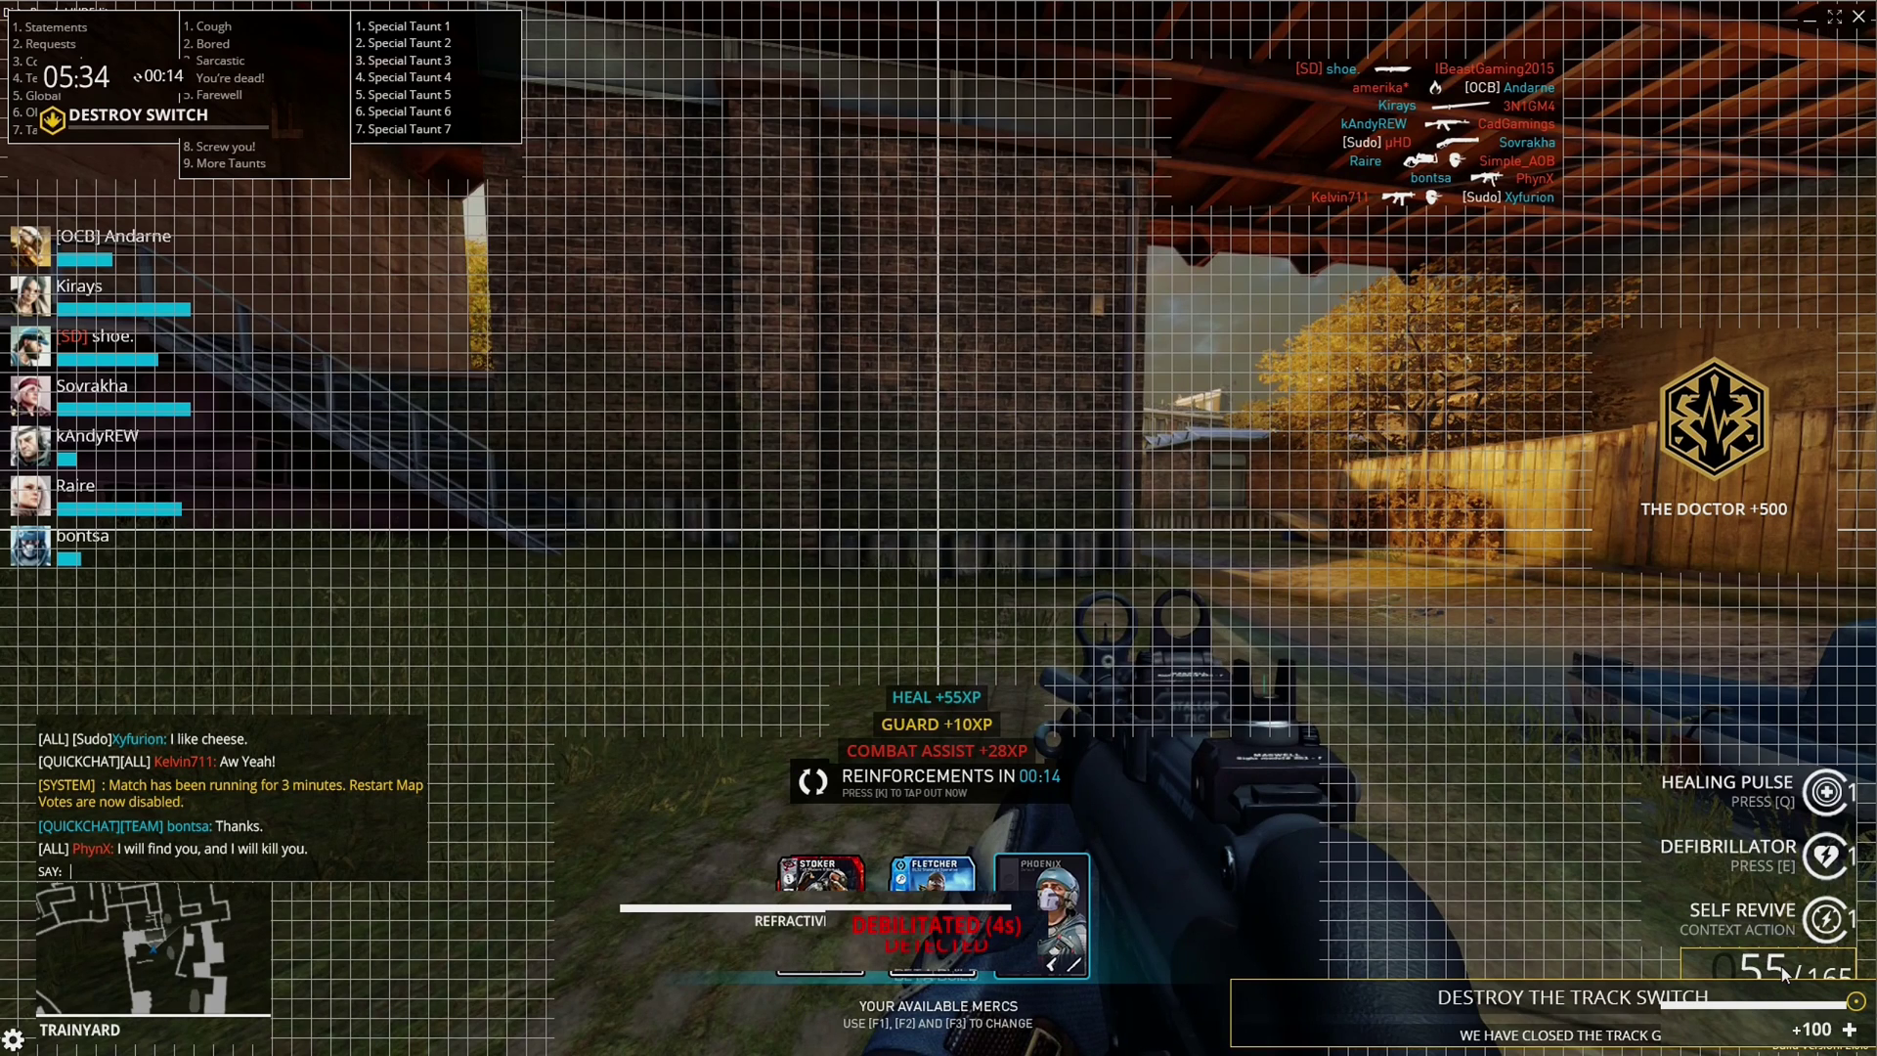
# Move the 55/165 ammo counter to screen centre and the XP panel right, below THE DOCTOR +500.
pyautogui.moveTo(1781, 968); pyautogui.dragTo(1063, 611)
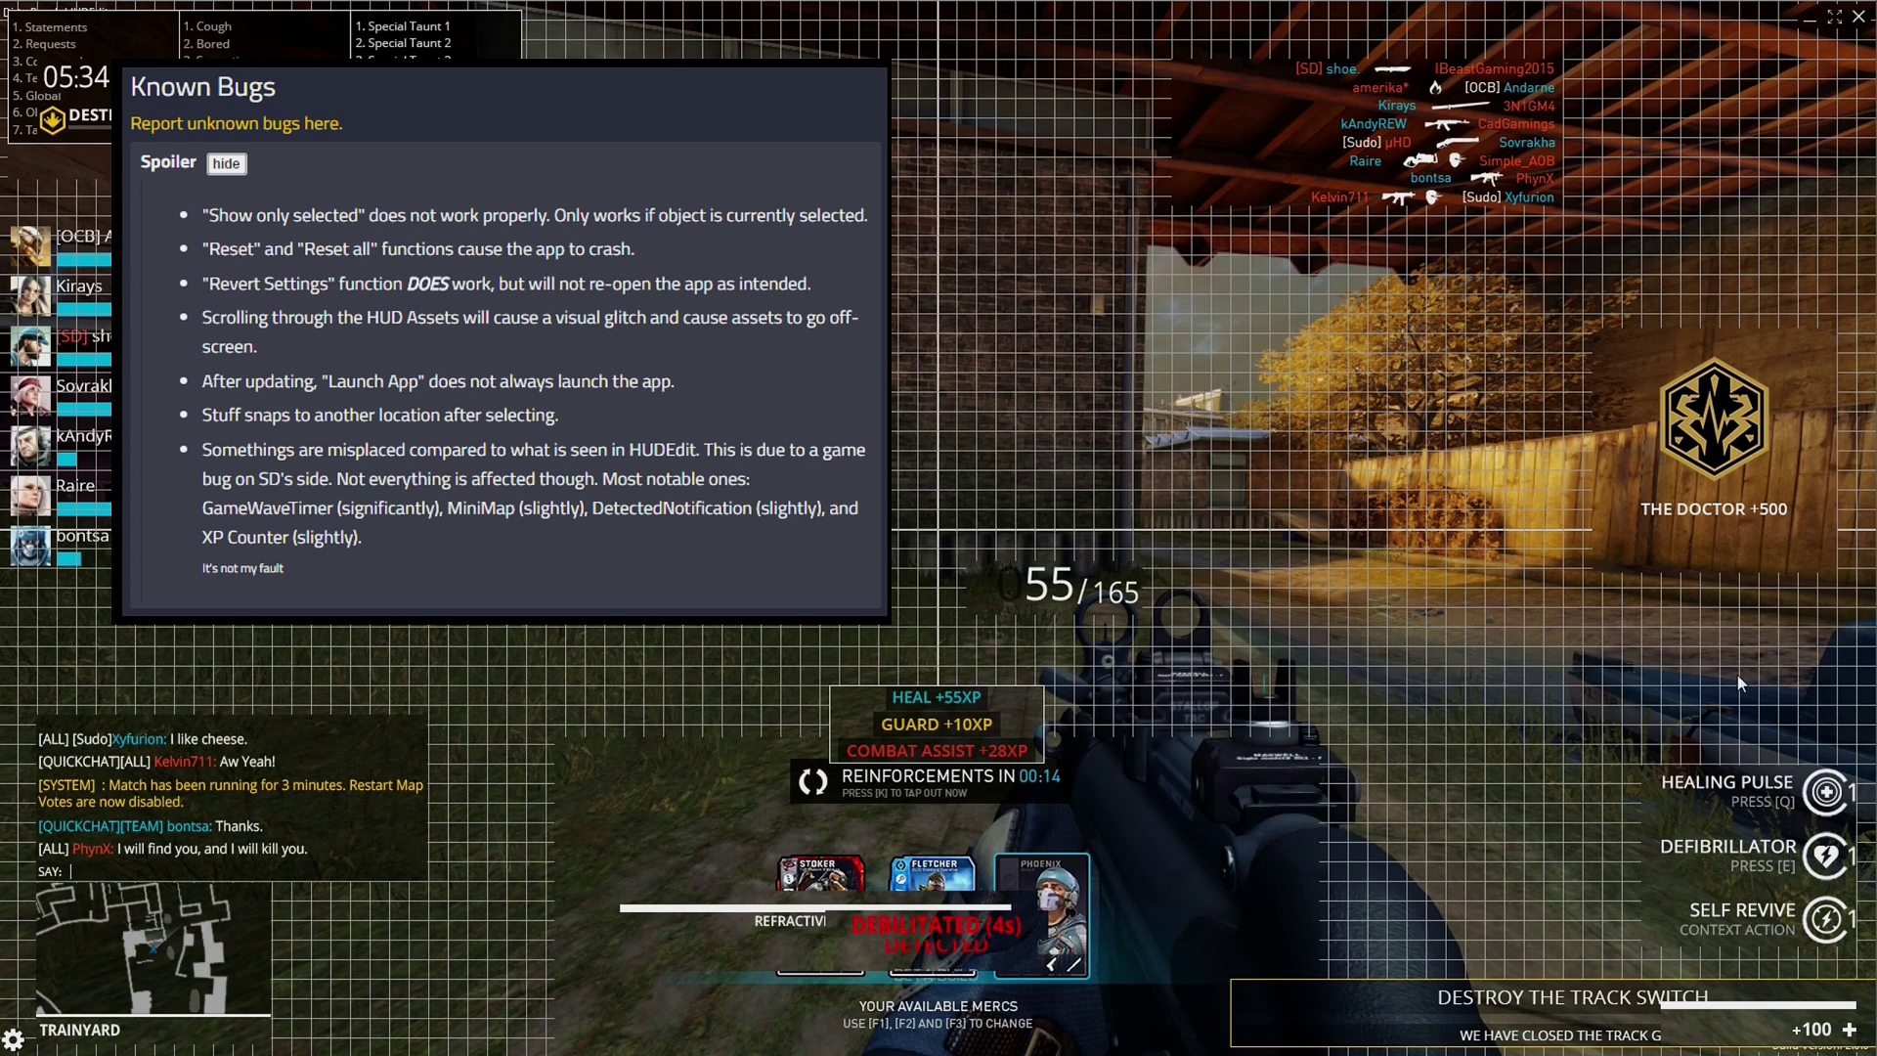
pyautogui.click(939, 723)
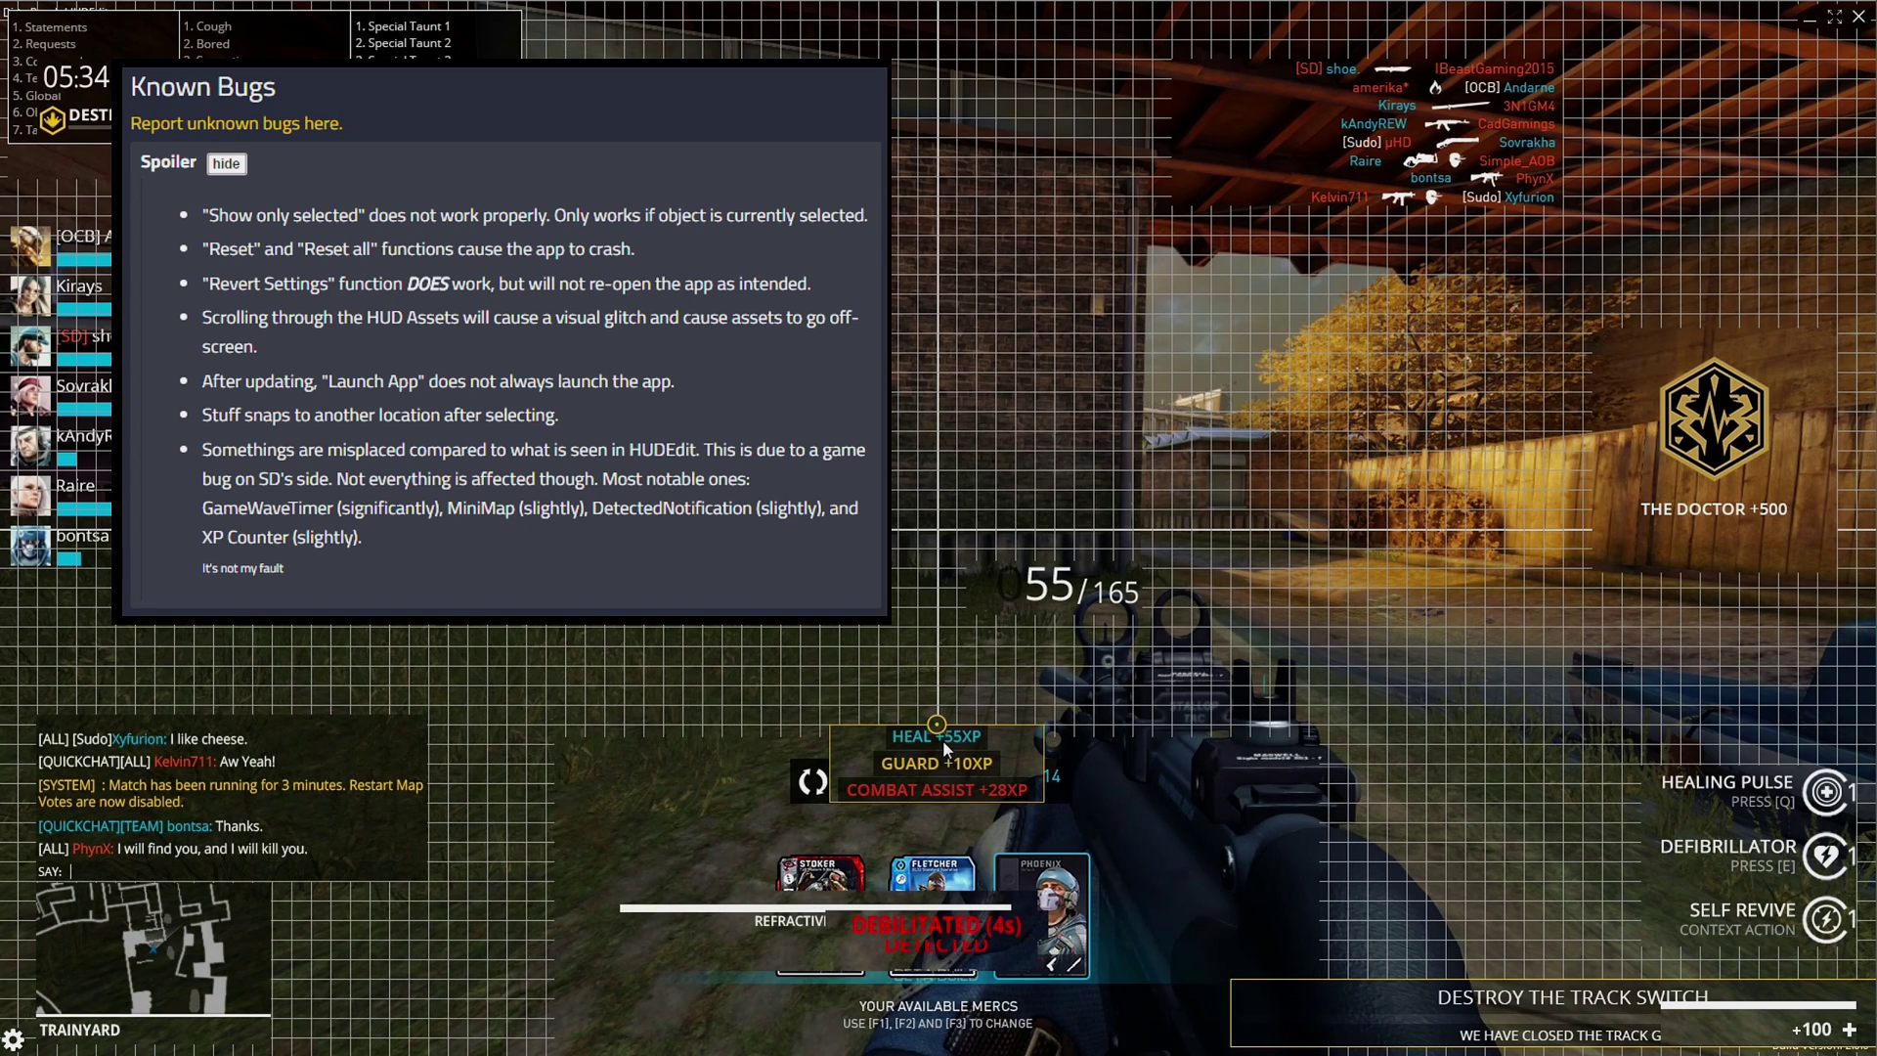
pyautogui.moveTo(1411, 670); pyautogui.dragTo(1824, 630)
pyautogui.click(1779, 634)
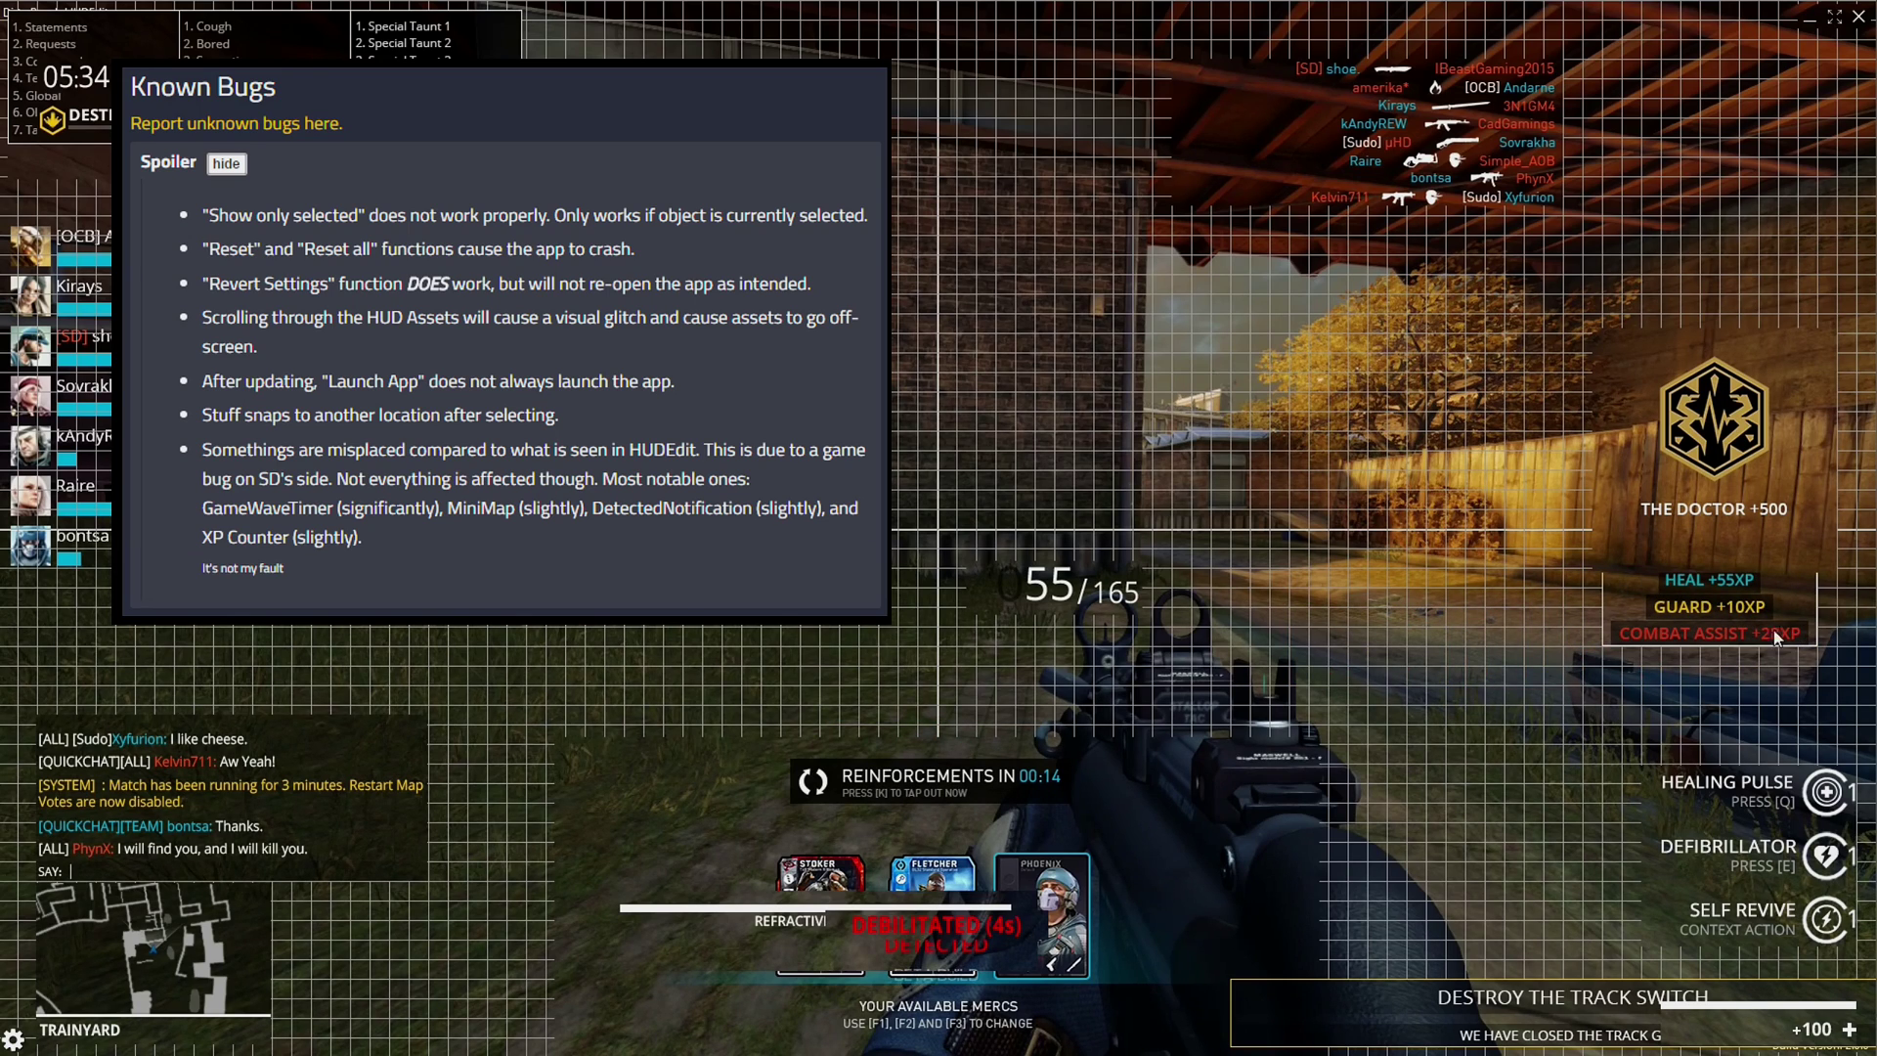
# Review the XP panel's colour asset list in its properties, keeping Ally Color 2.
pyautogui.doubleClick(1696, 613)
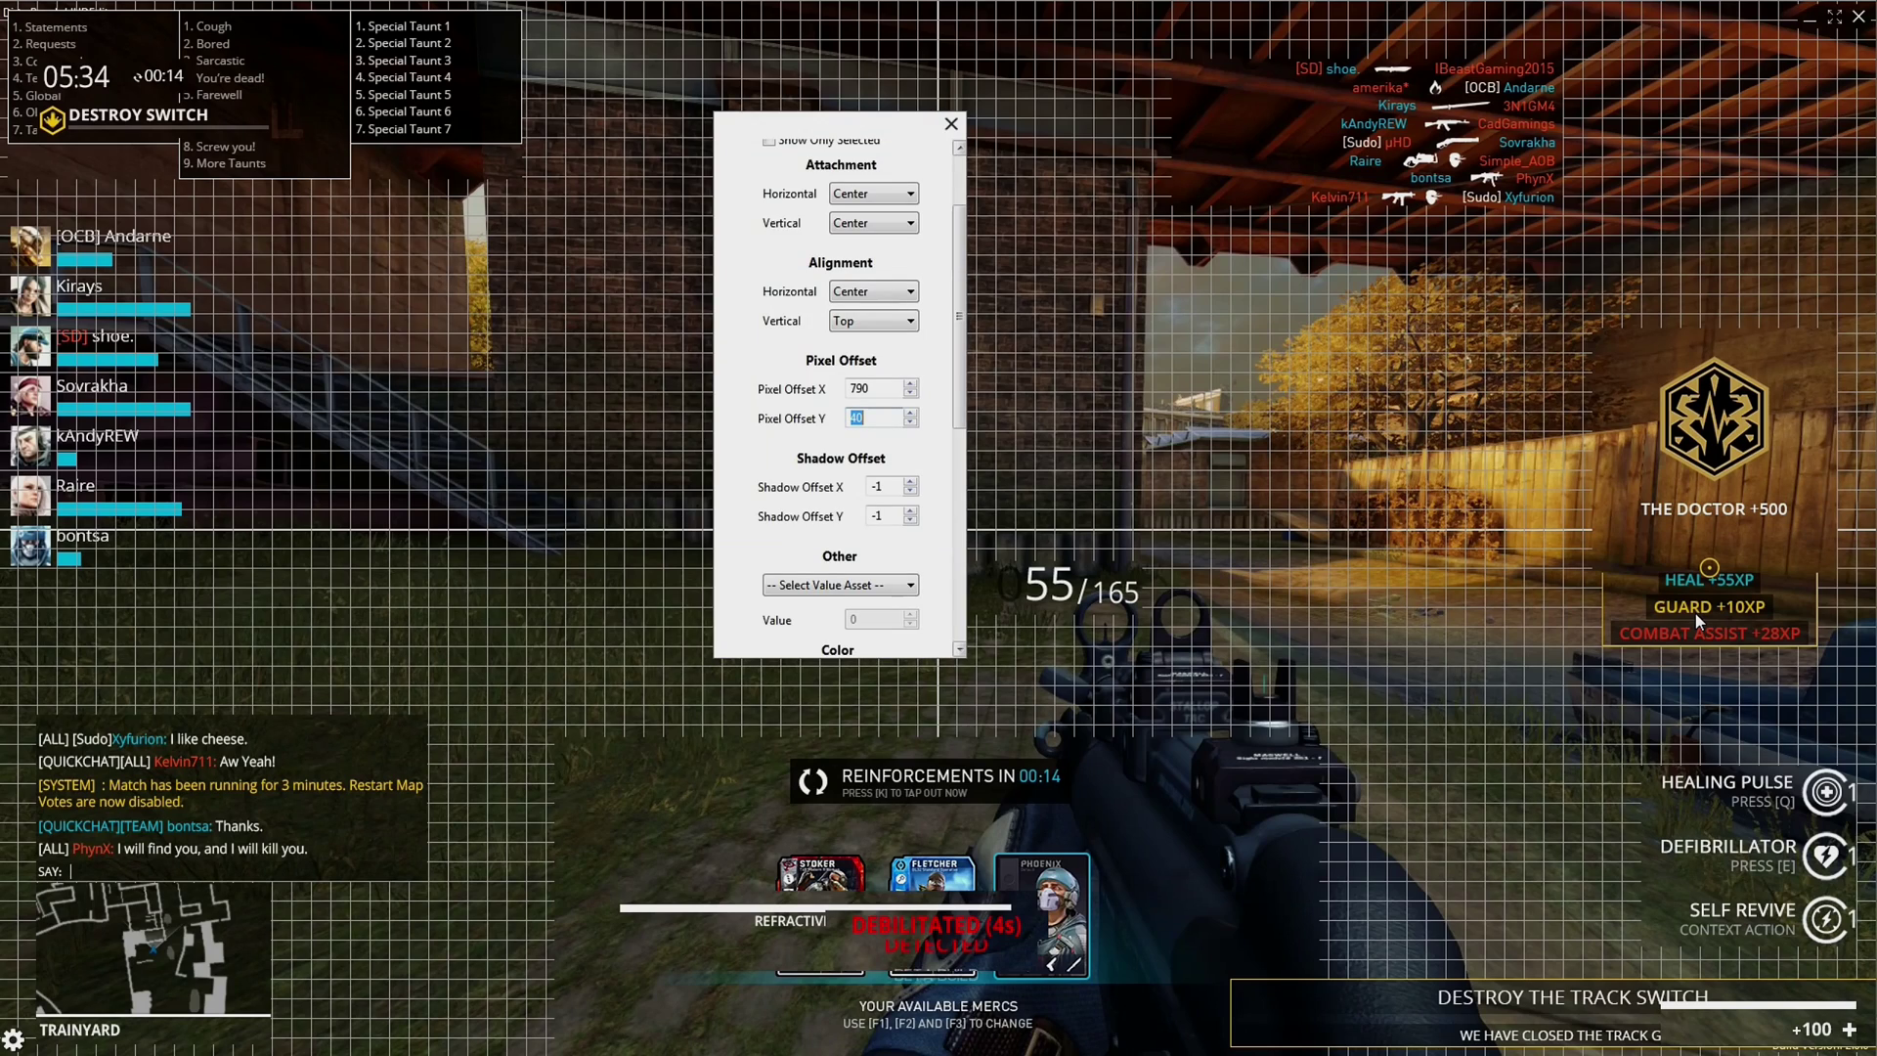
pyautogui.moveTo(968, 236); pyautogui.dragTo(971, 379)
pyautogui.click(891, 340)
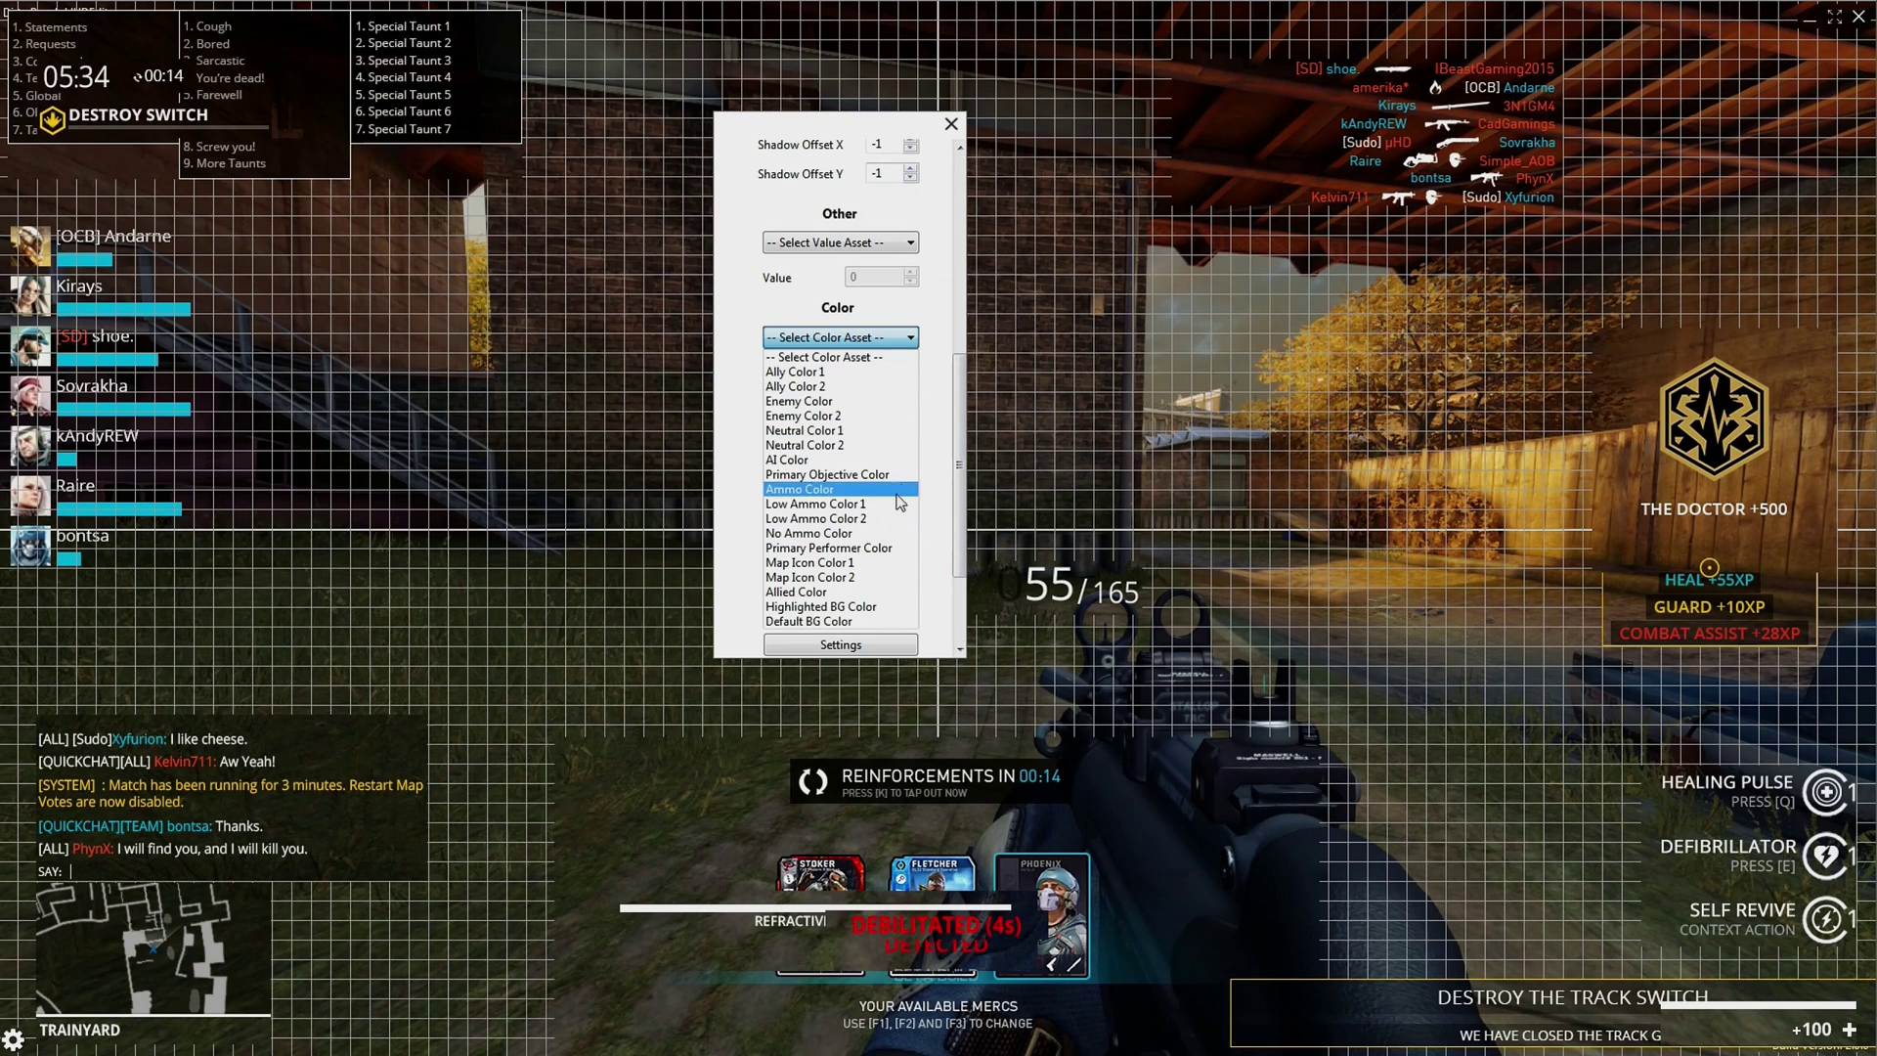
pyautogui.click(945, 504)
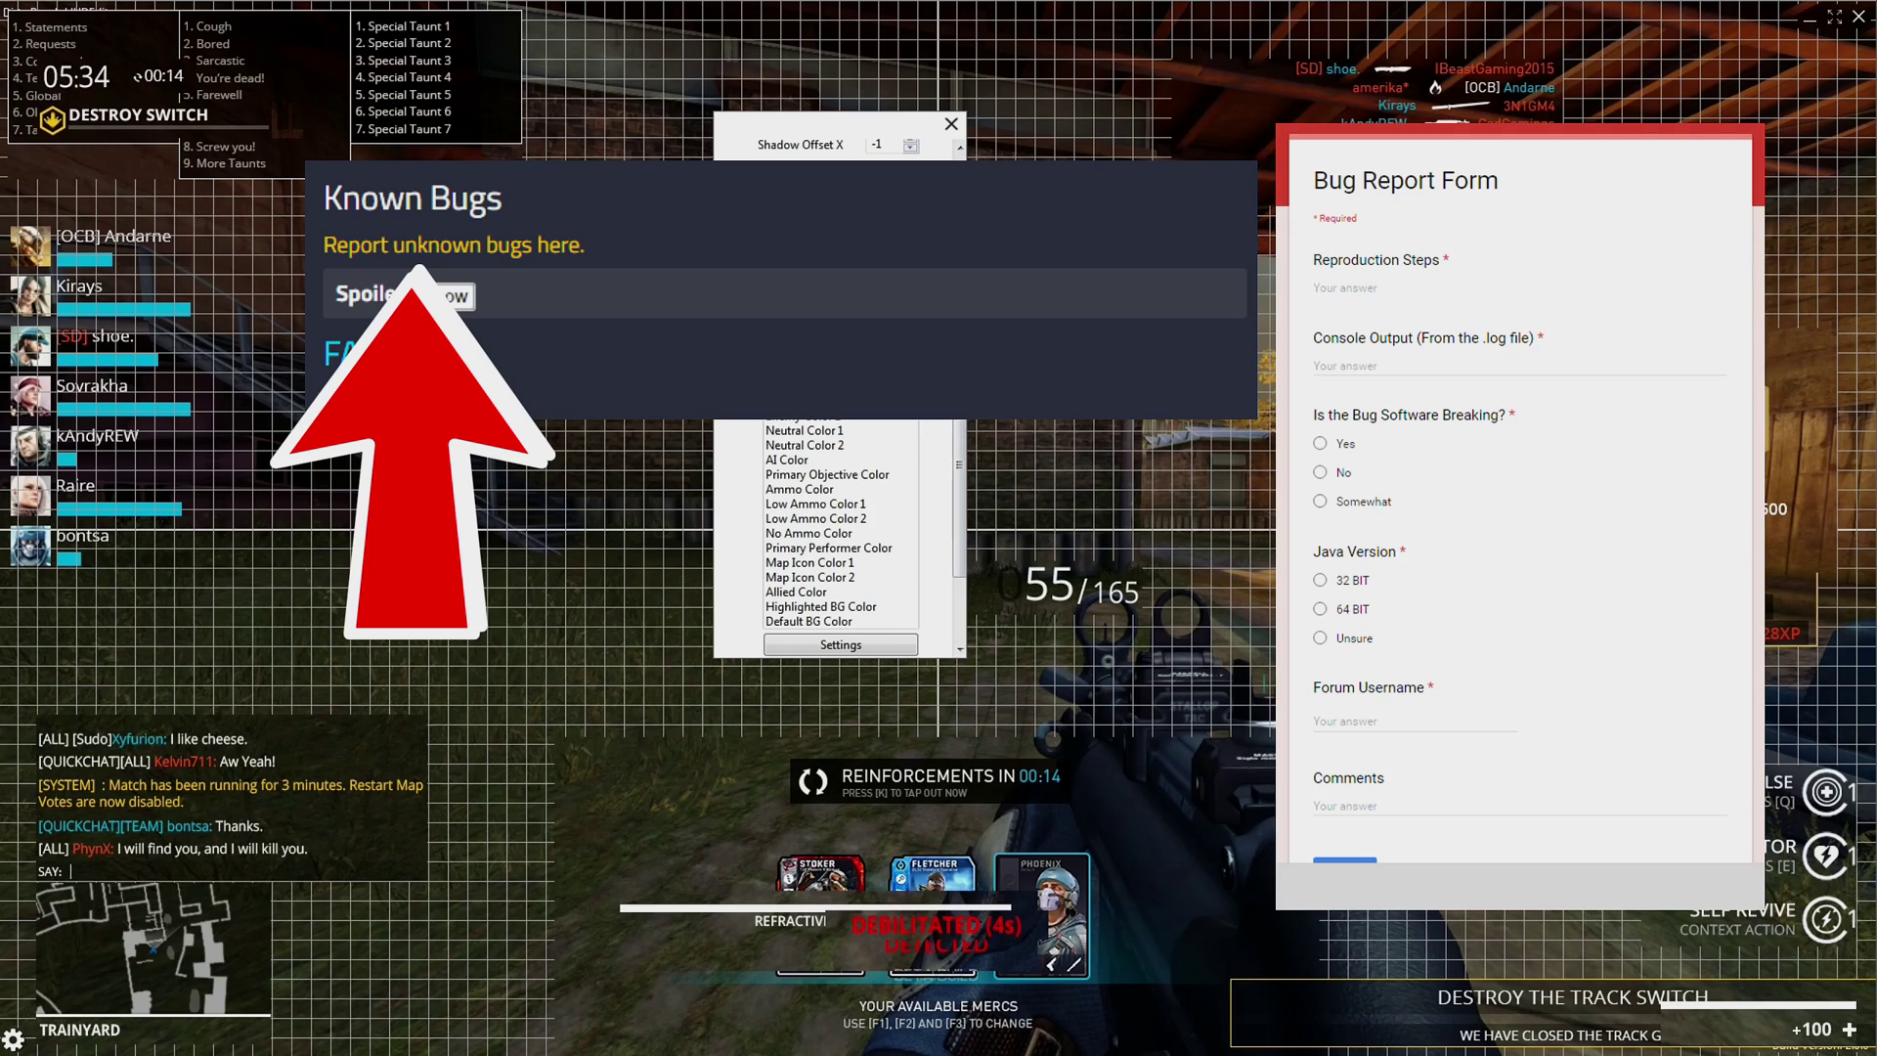
pyautogui.scroll(-10, 841, 538)
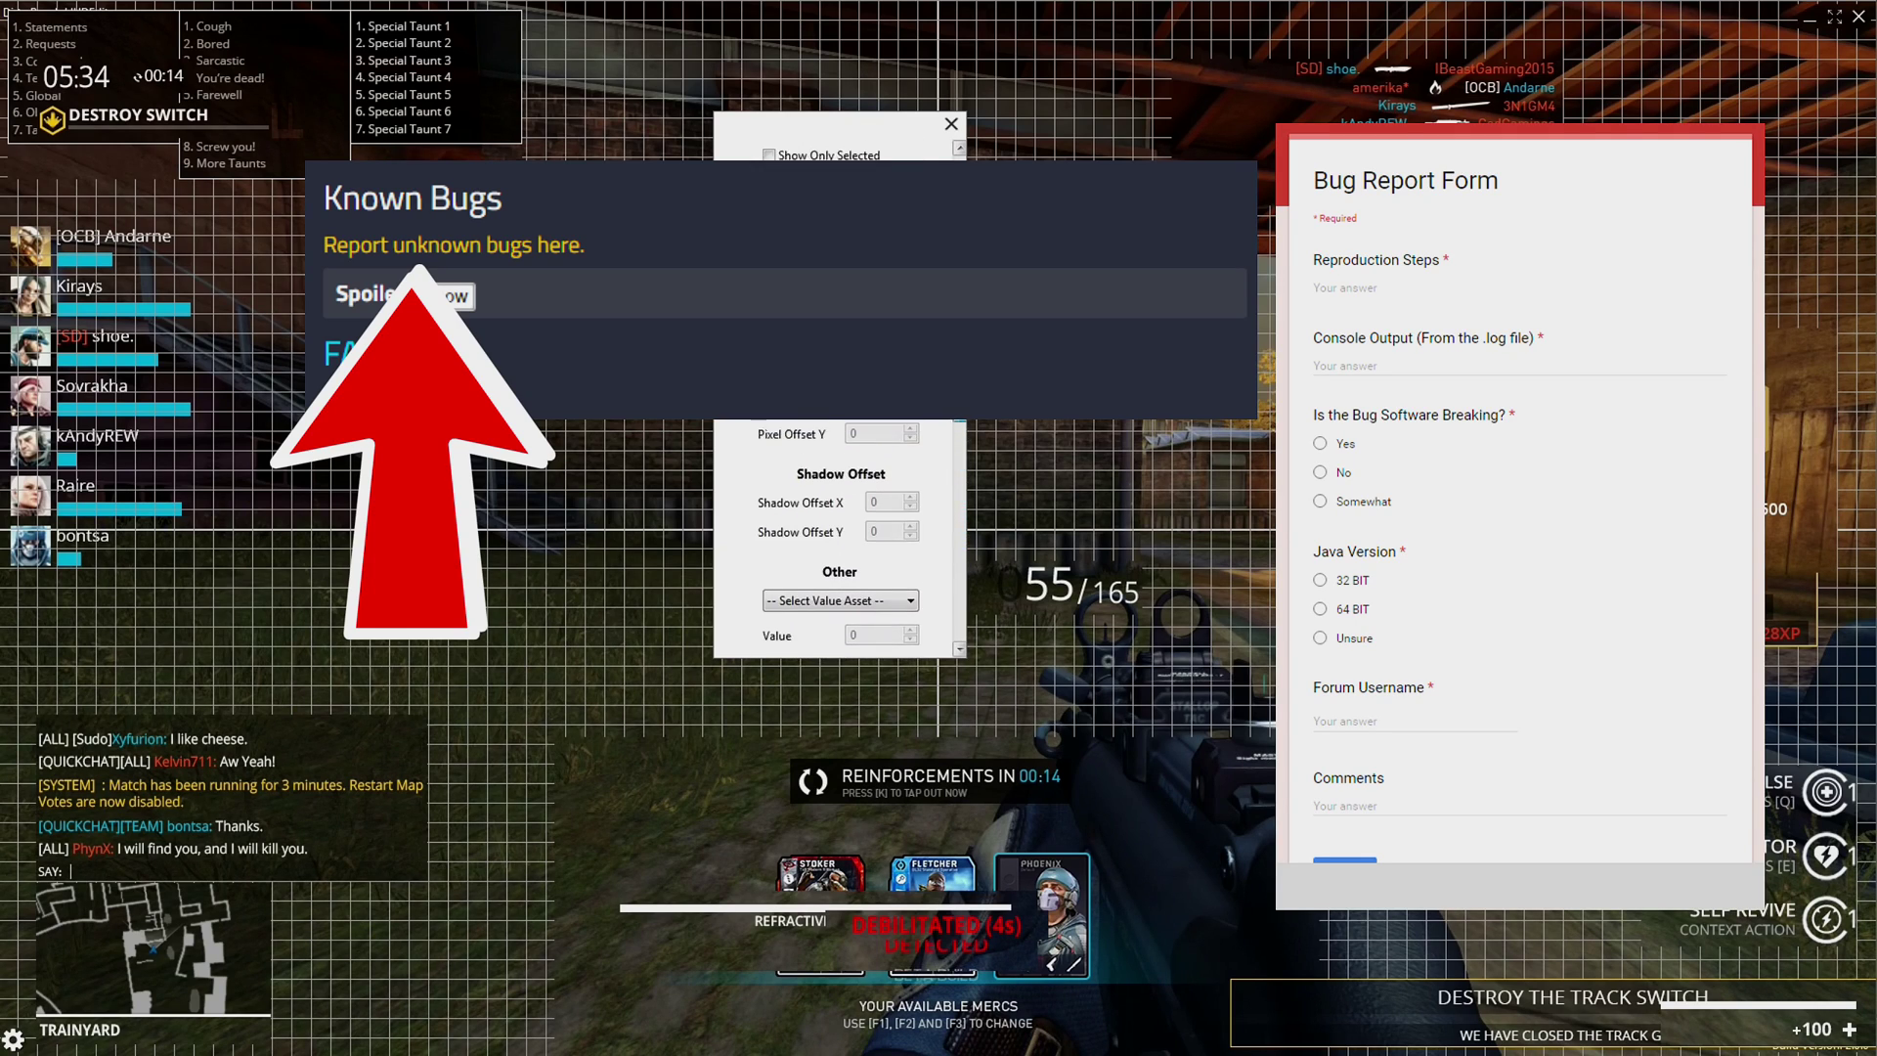
pyautogui.scroll(-6, 963, 494)
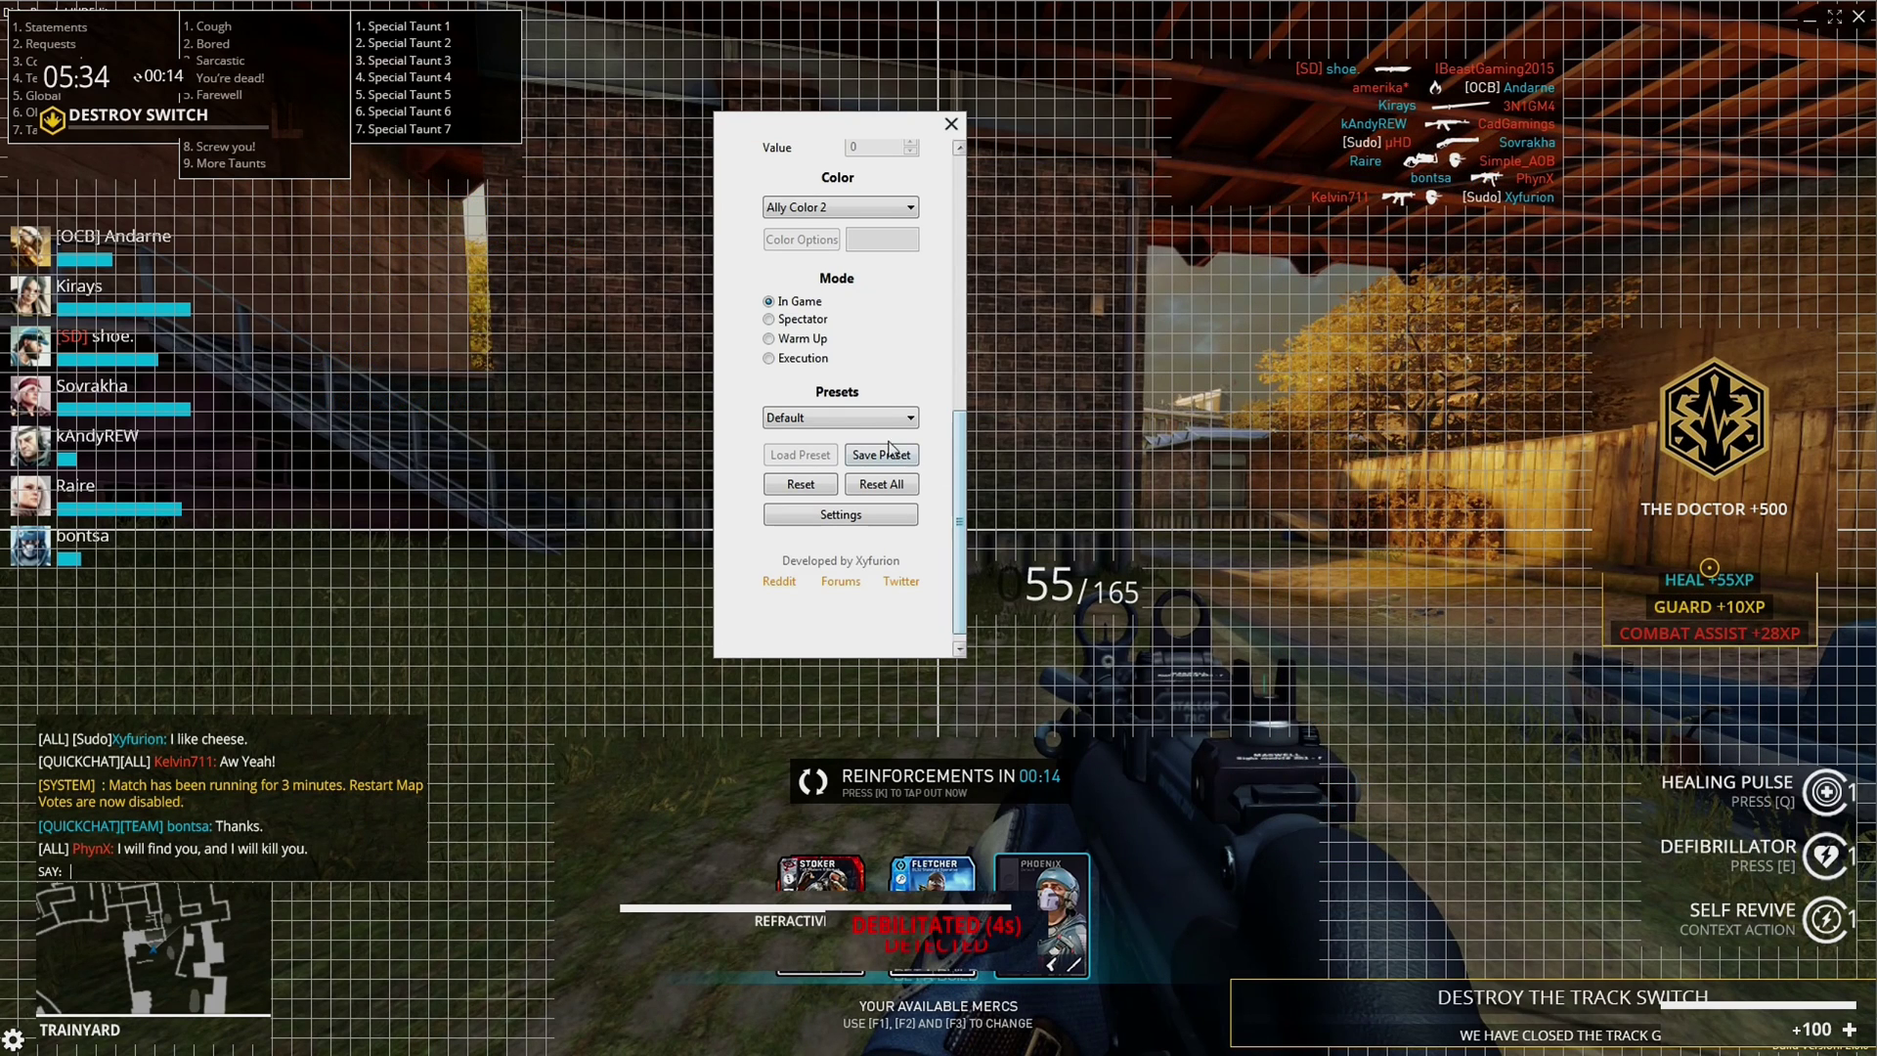
pyautogui.scroll(3, 965, 439)
pyautogui.click(869, 387)
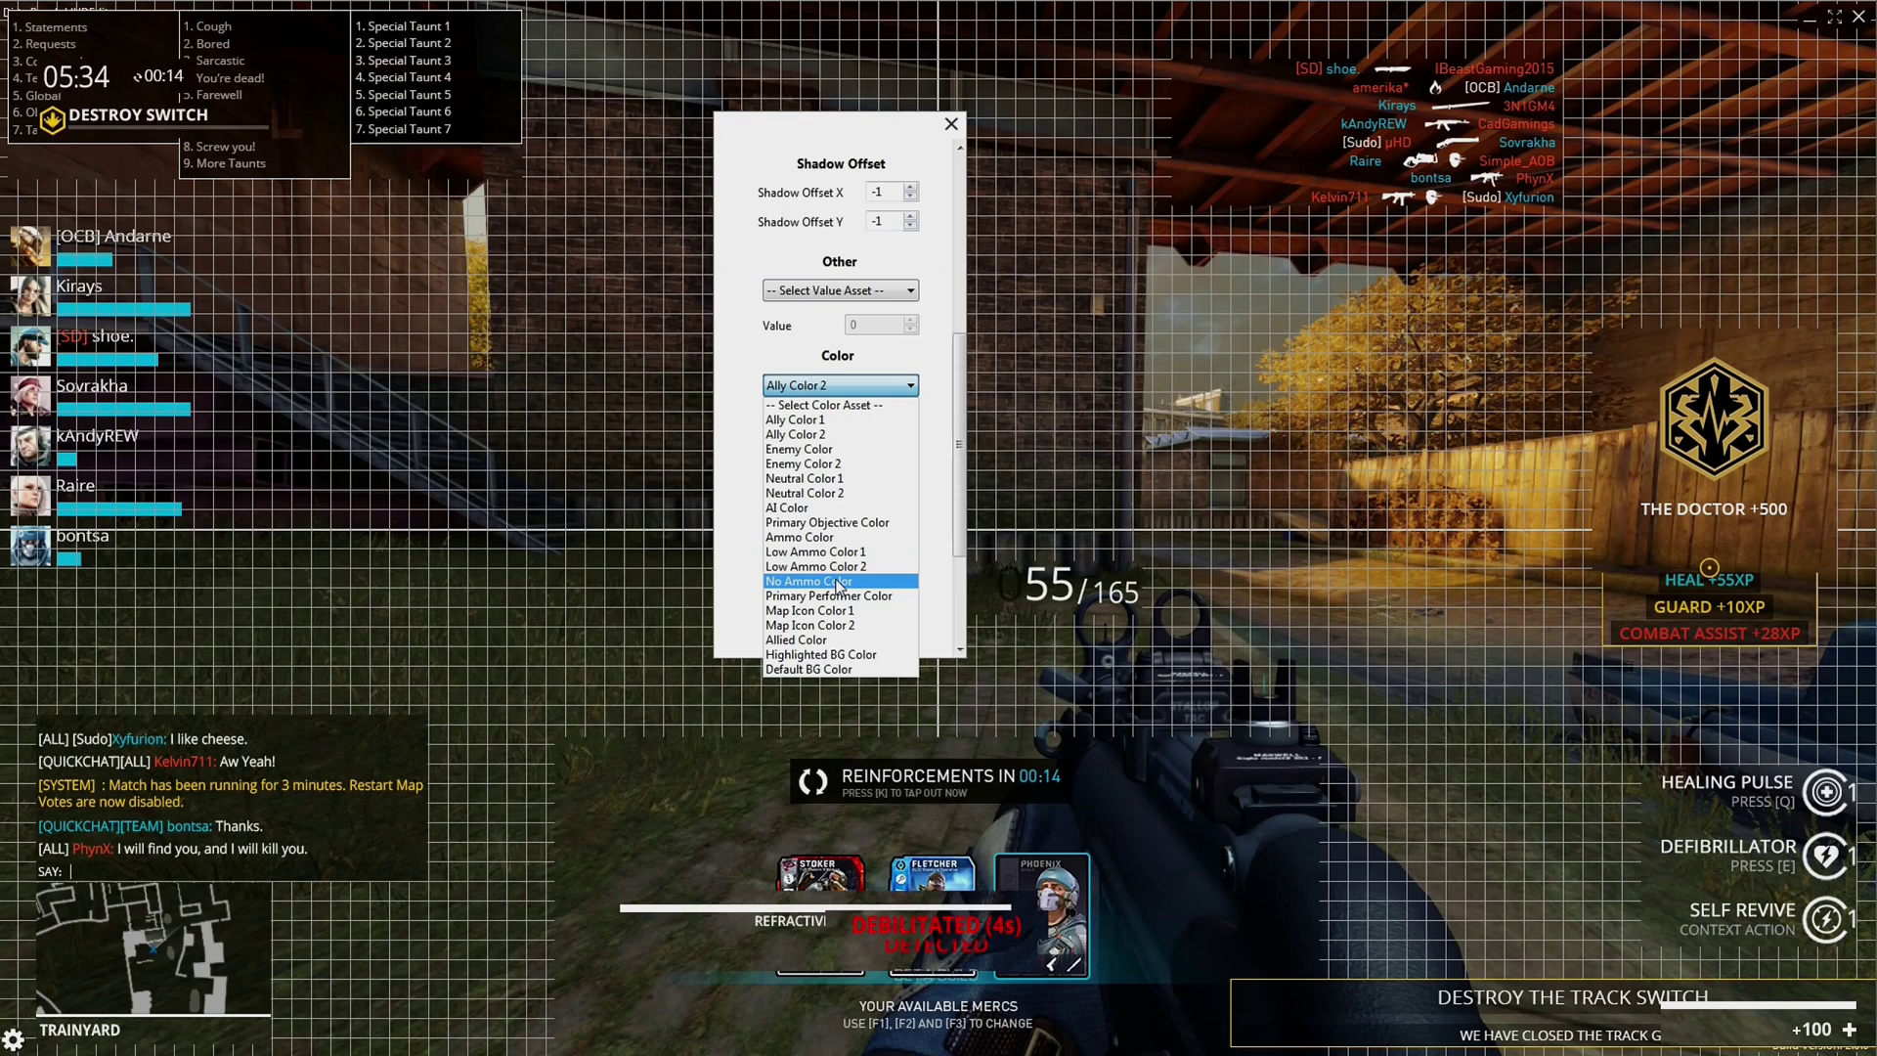
pyautogui.click(880, 385)
# Close the XP panel's properties and show another element's colour asset choices.
pyautogui.scroll(-2, 956, 444)
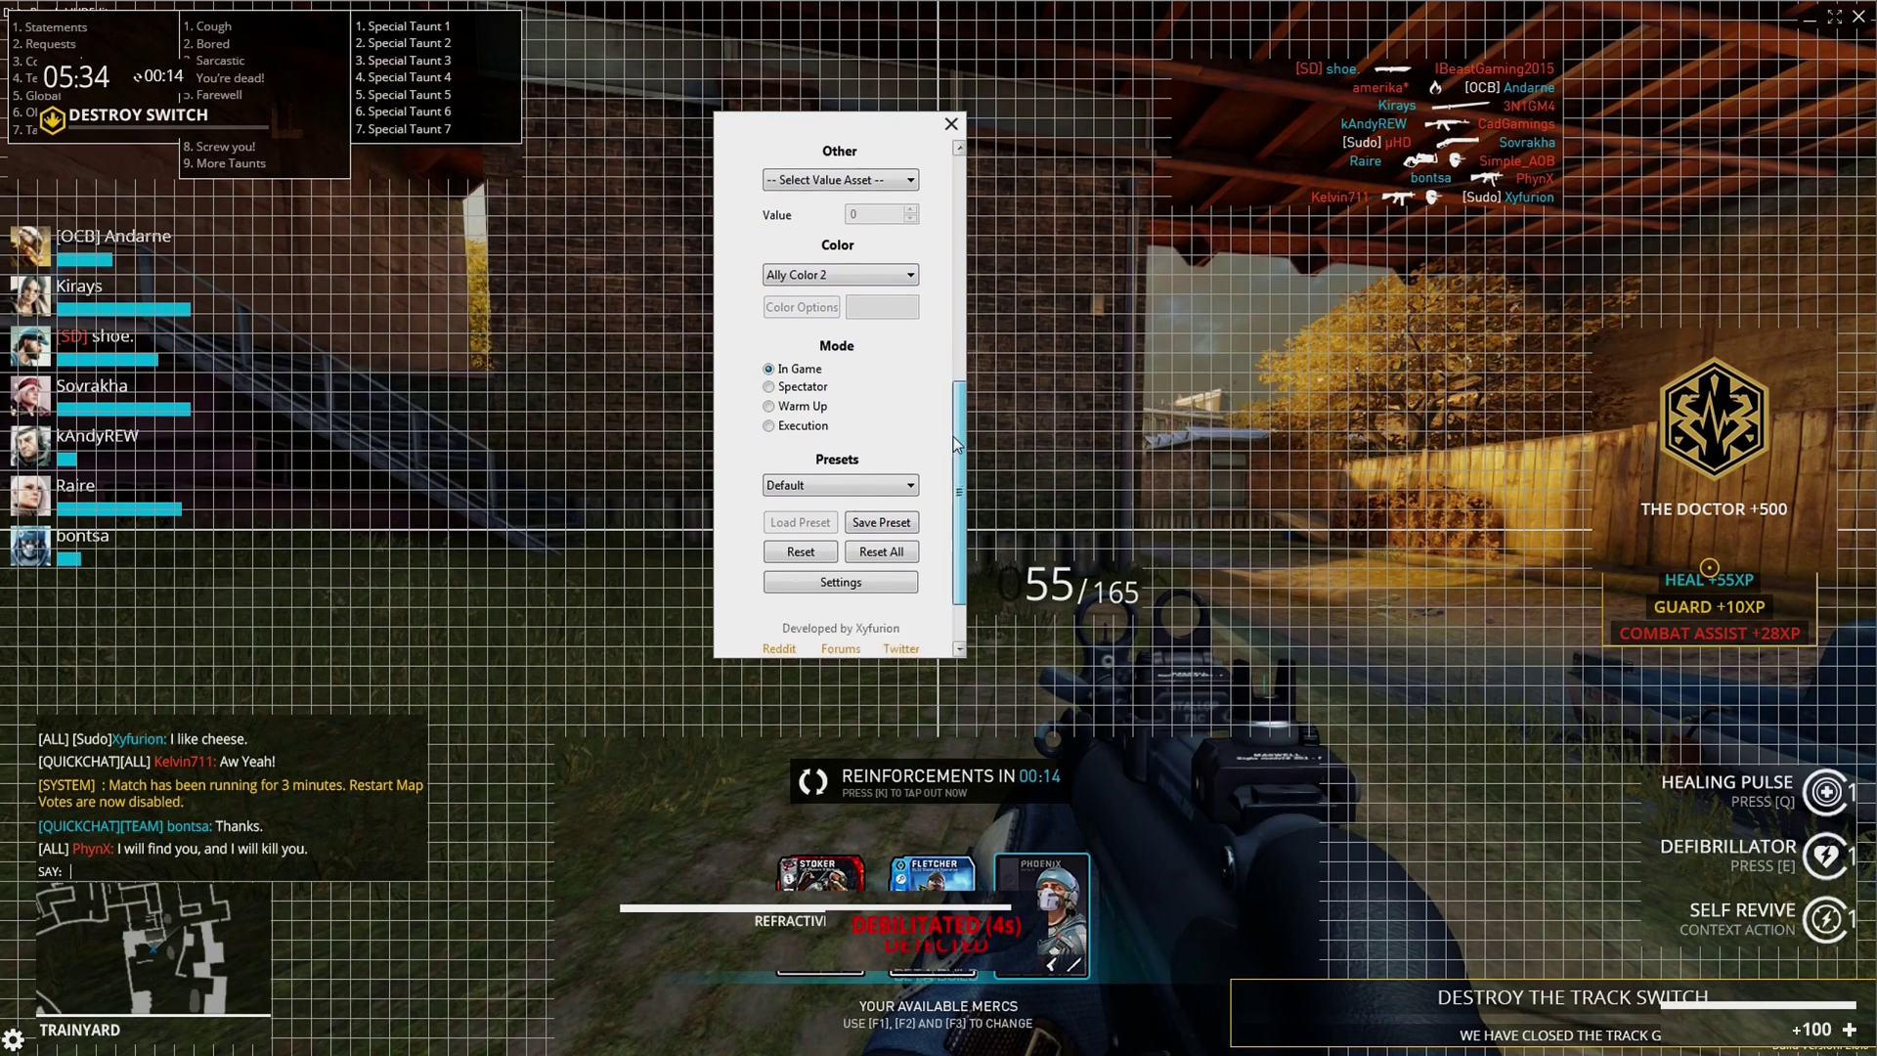
pyautogui.moveTo(956, 445); pyautogui.dragTo(964, 210)
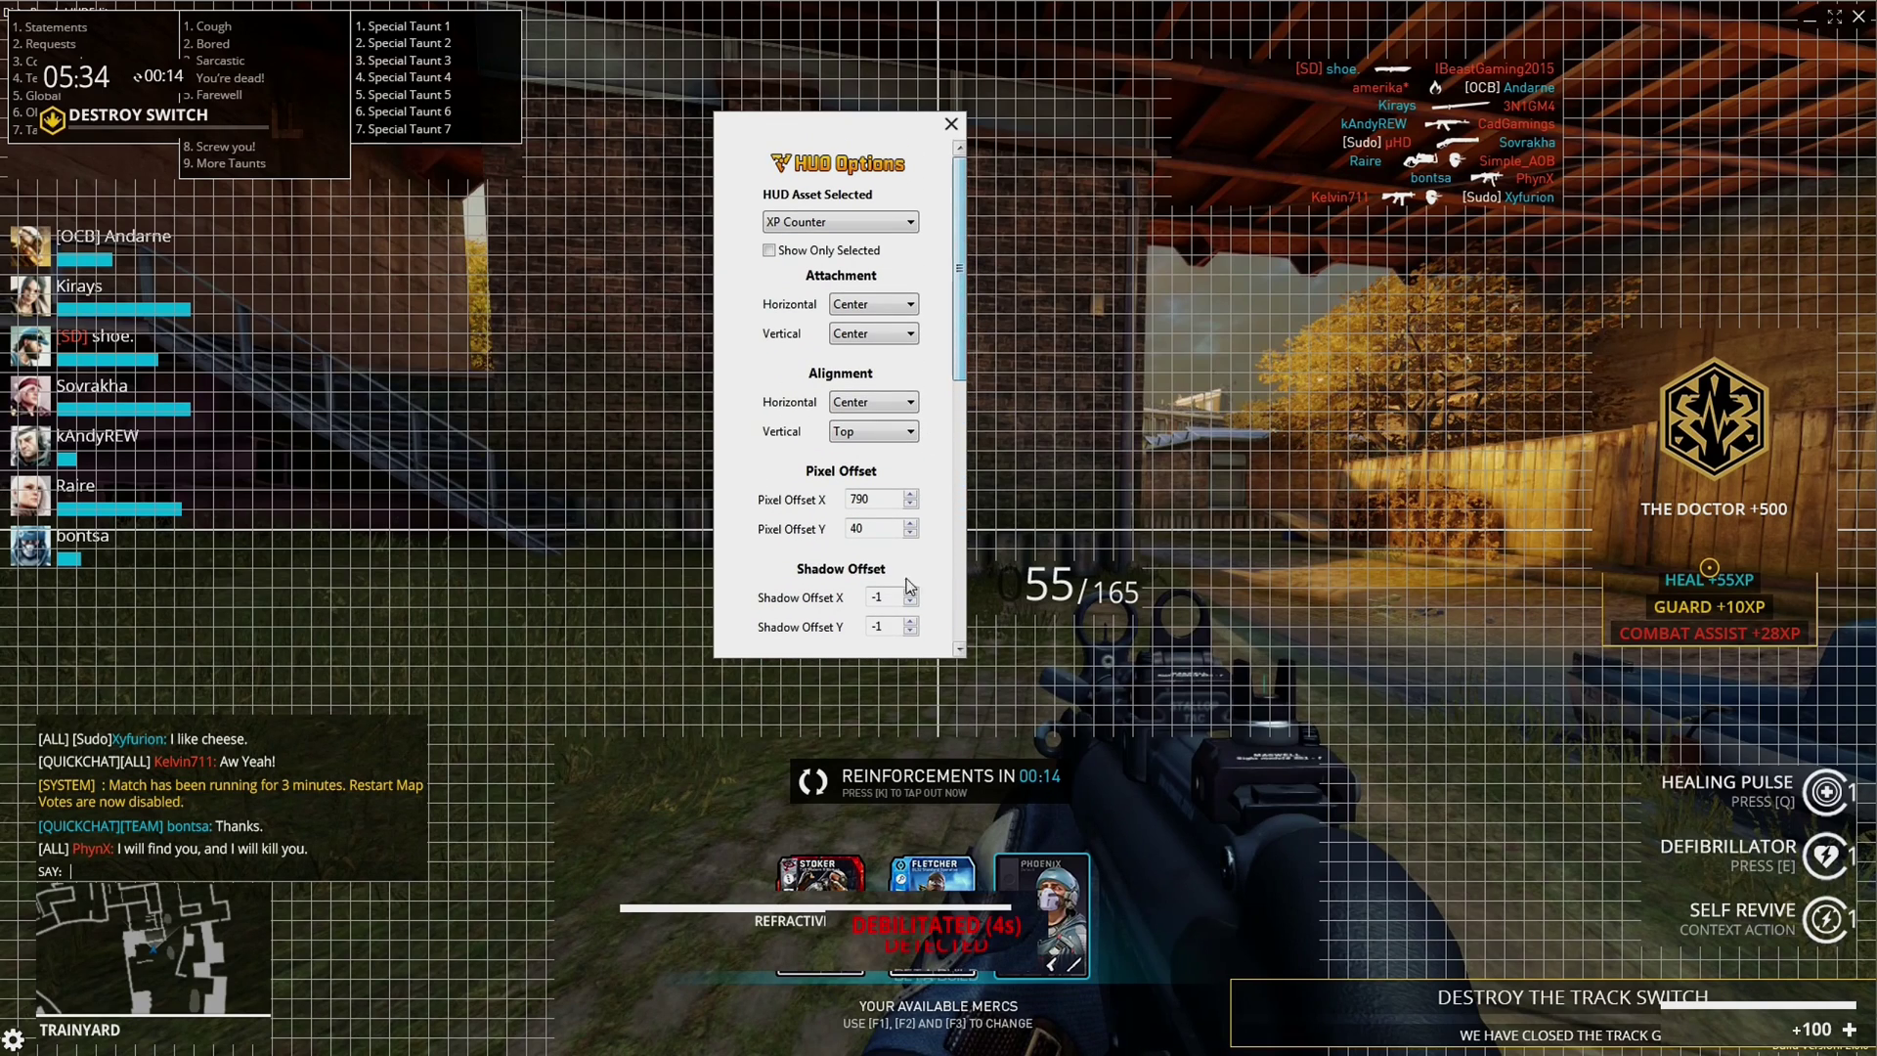
pyautogui.click(927, 820)
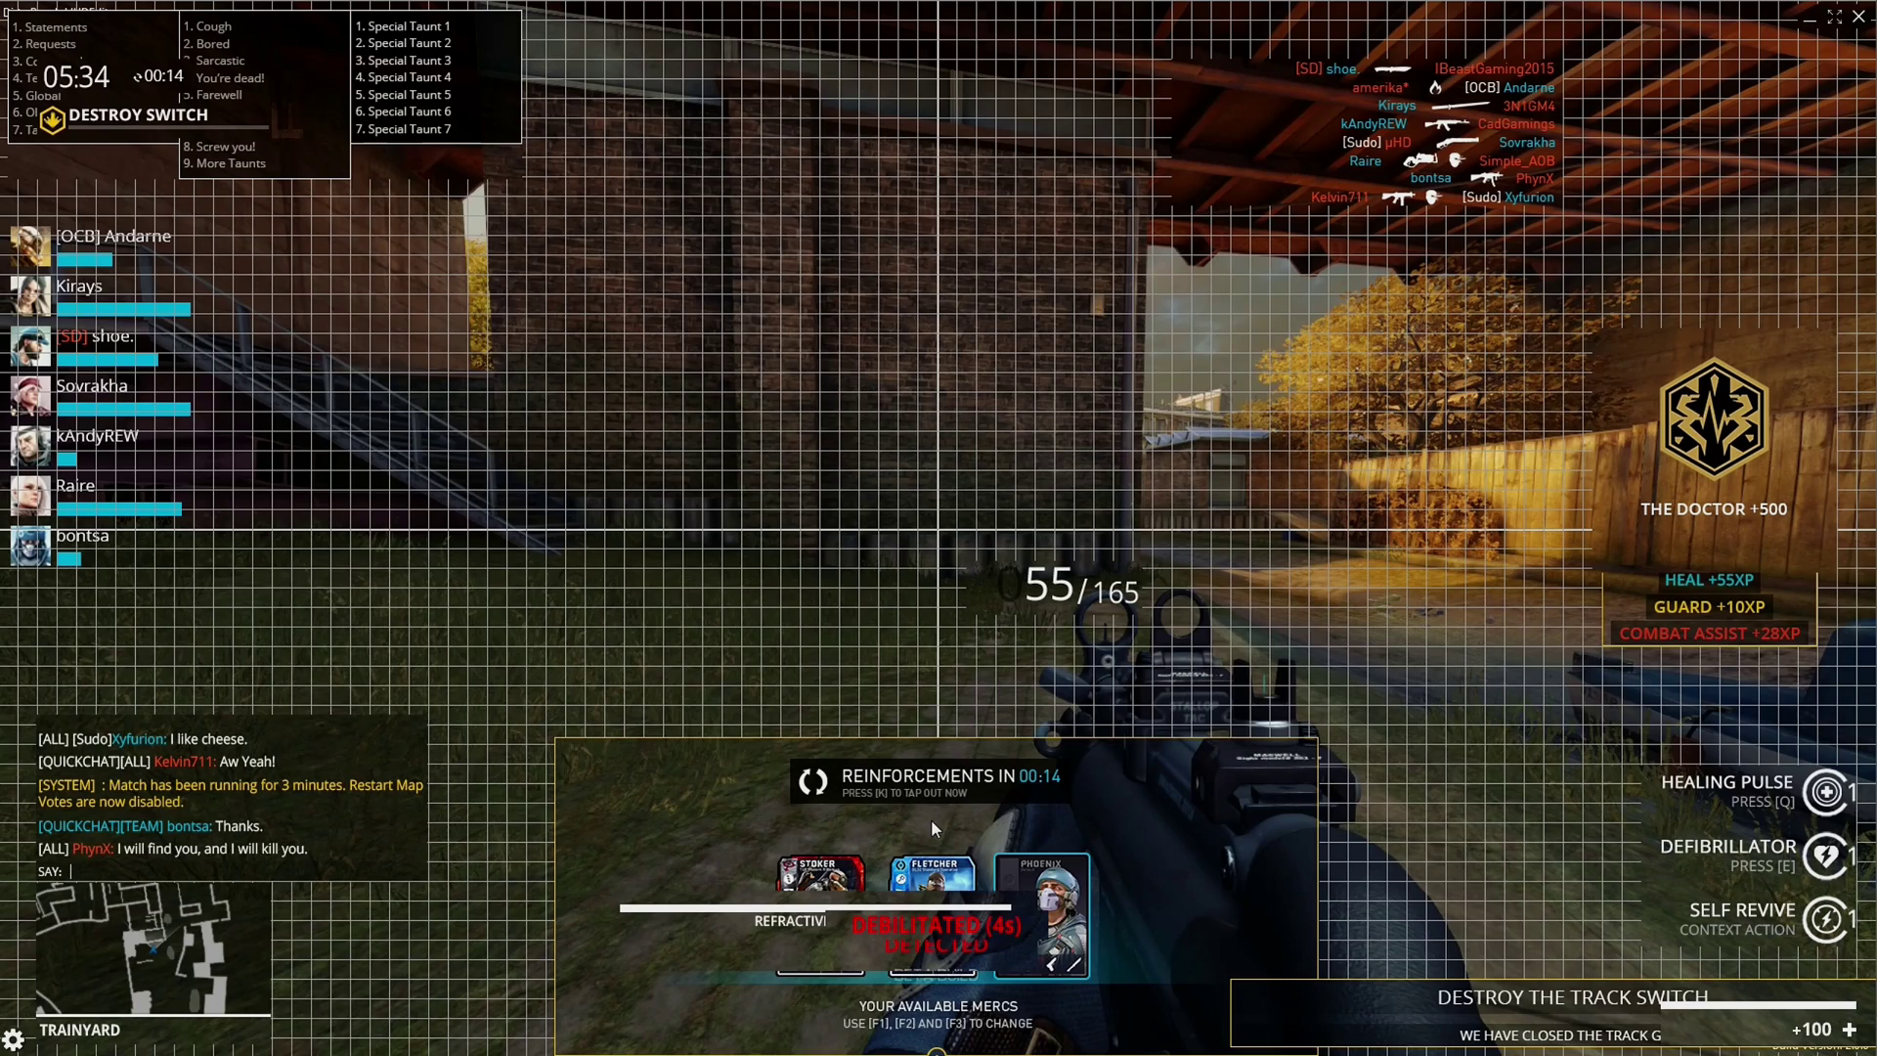
pyautogui.click(442, 372)
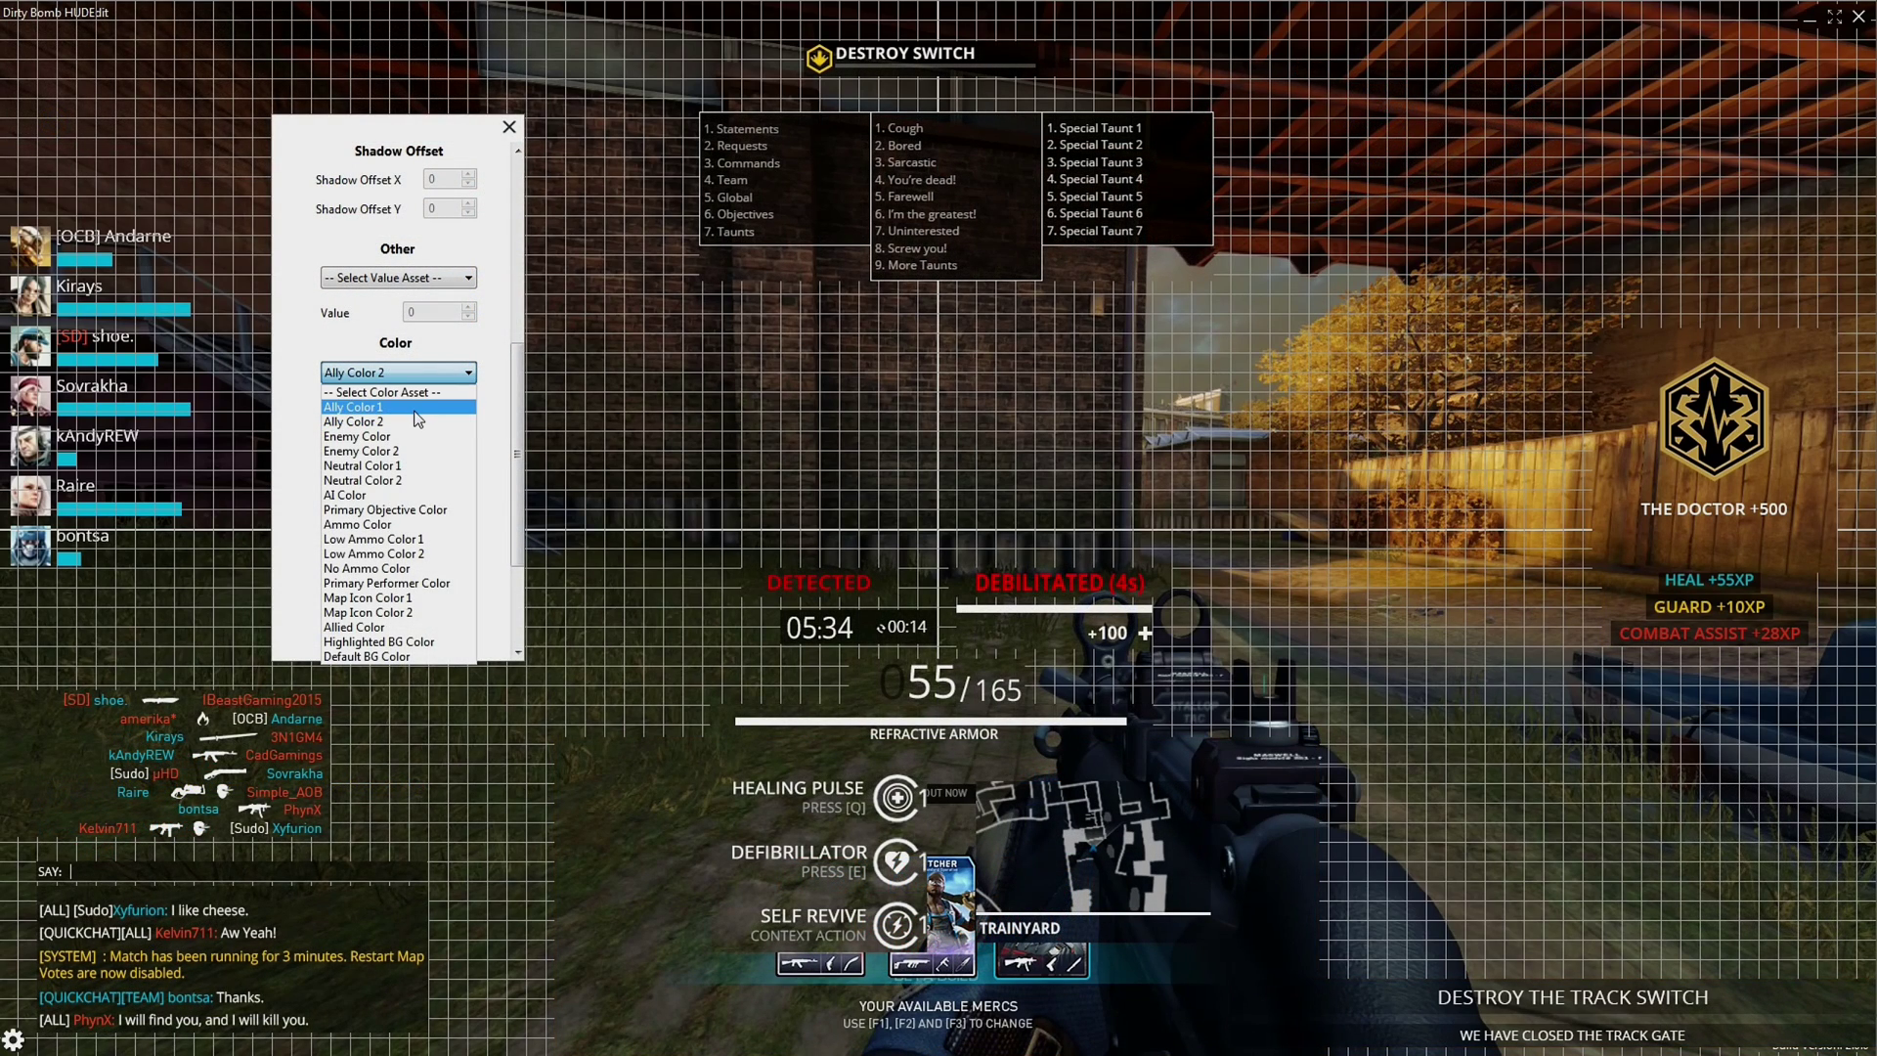
# Choose Ally Color 1 and set its Red to 255 and Green to 36 in the RGBA editor.
pyautogui.click(420, 406)
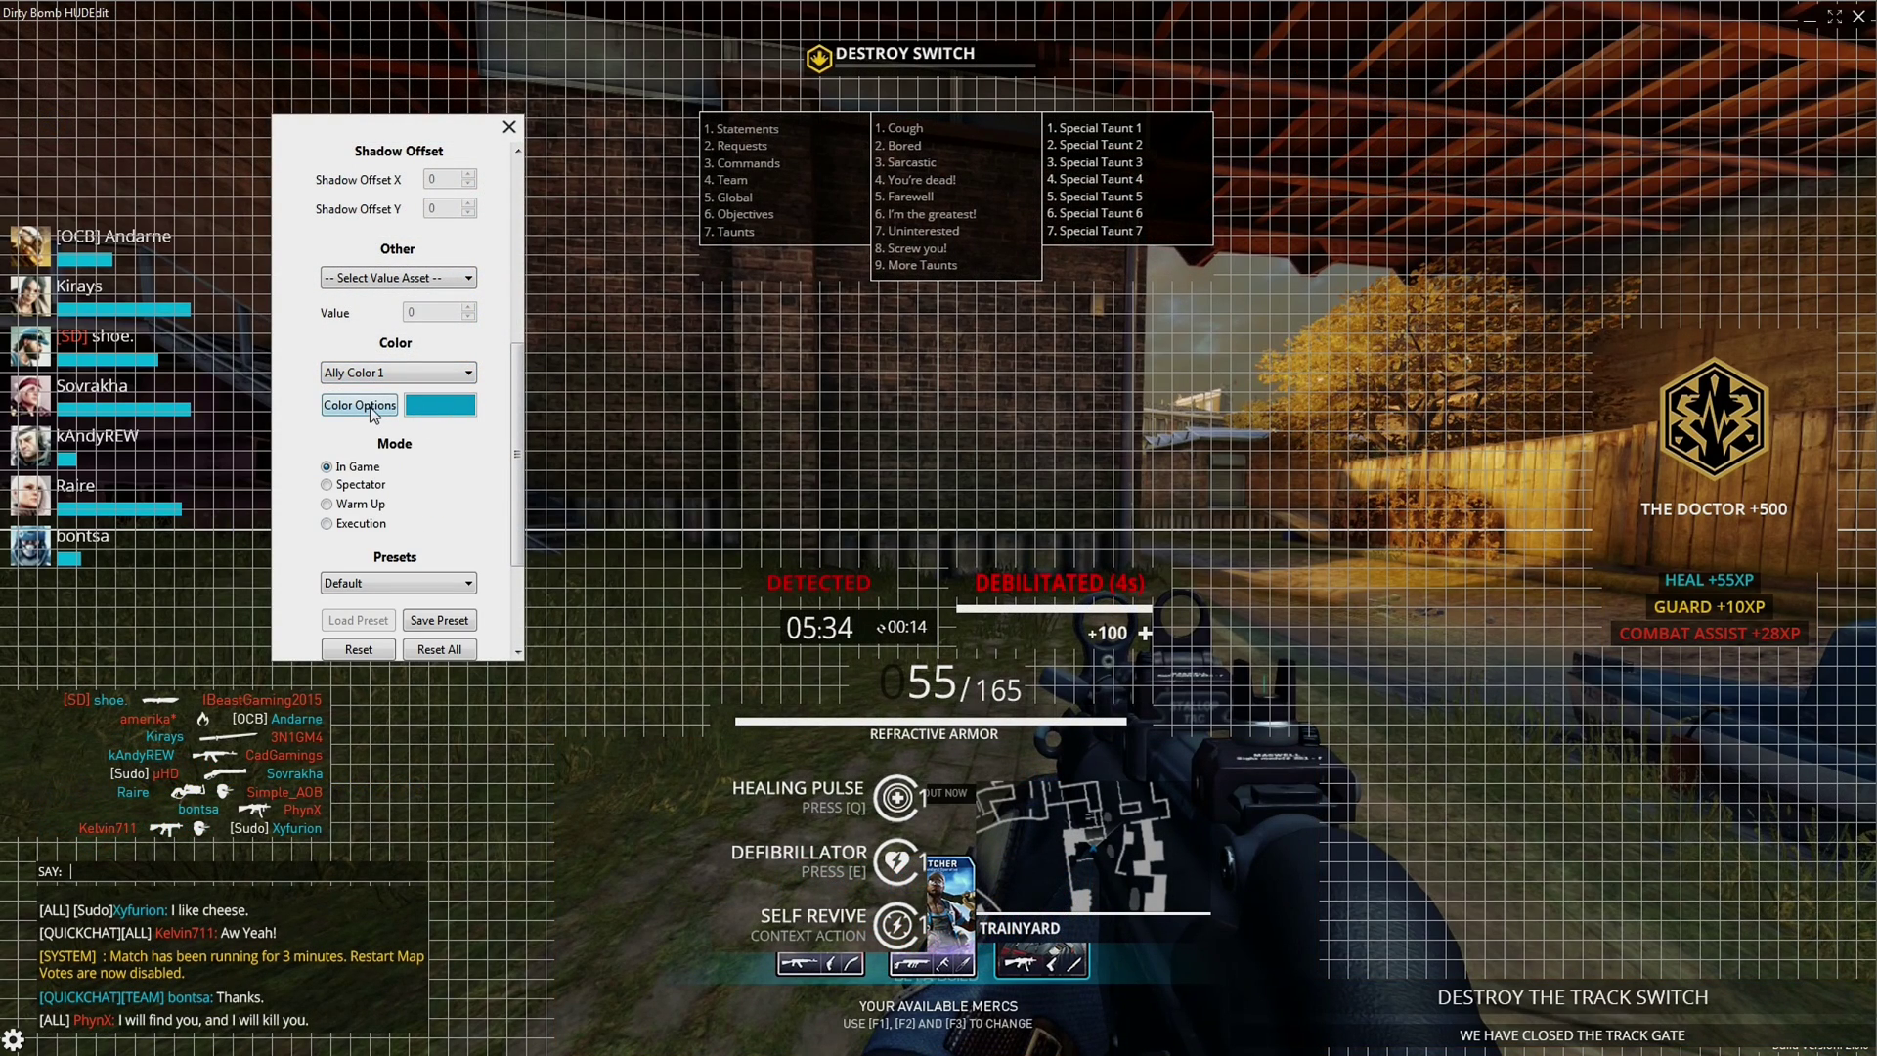
pyautogui.click(372, 409)
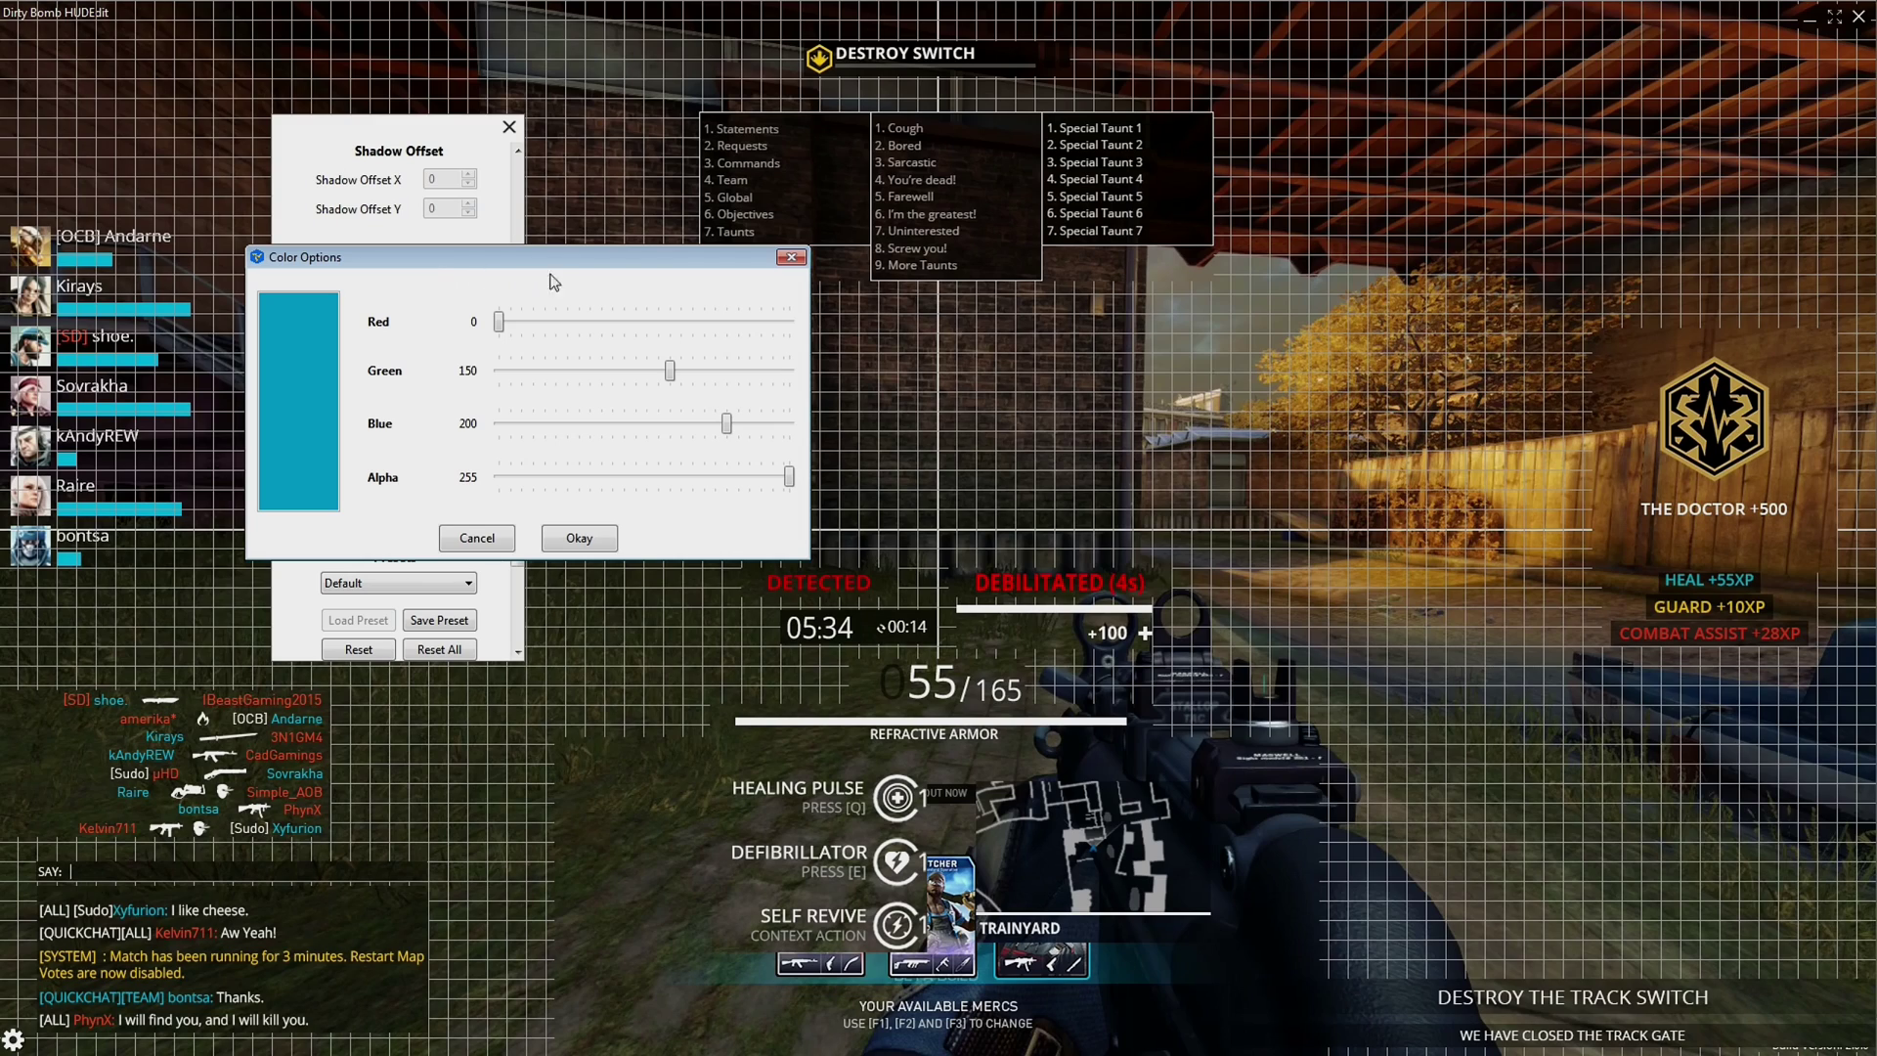
pyautogui.moveTo(616, 261); pyautogui.dragTo(963, 274)
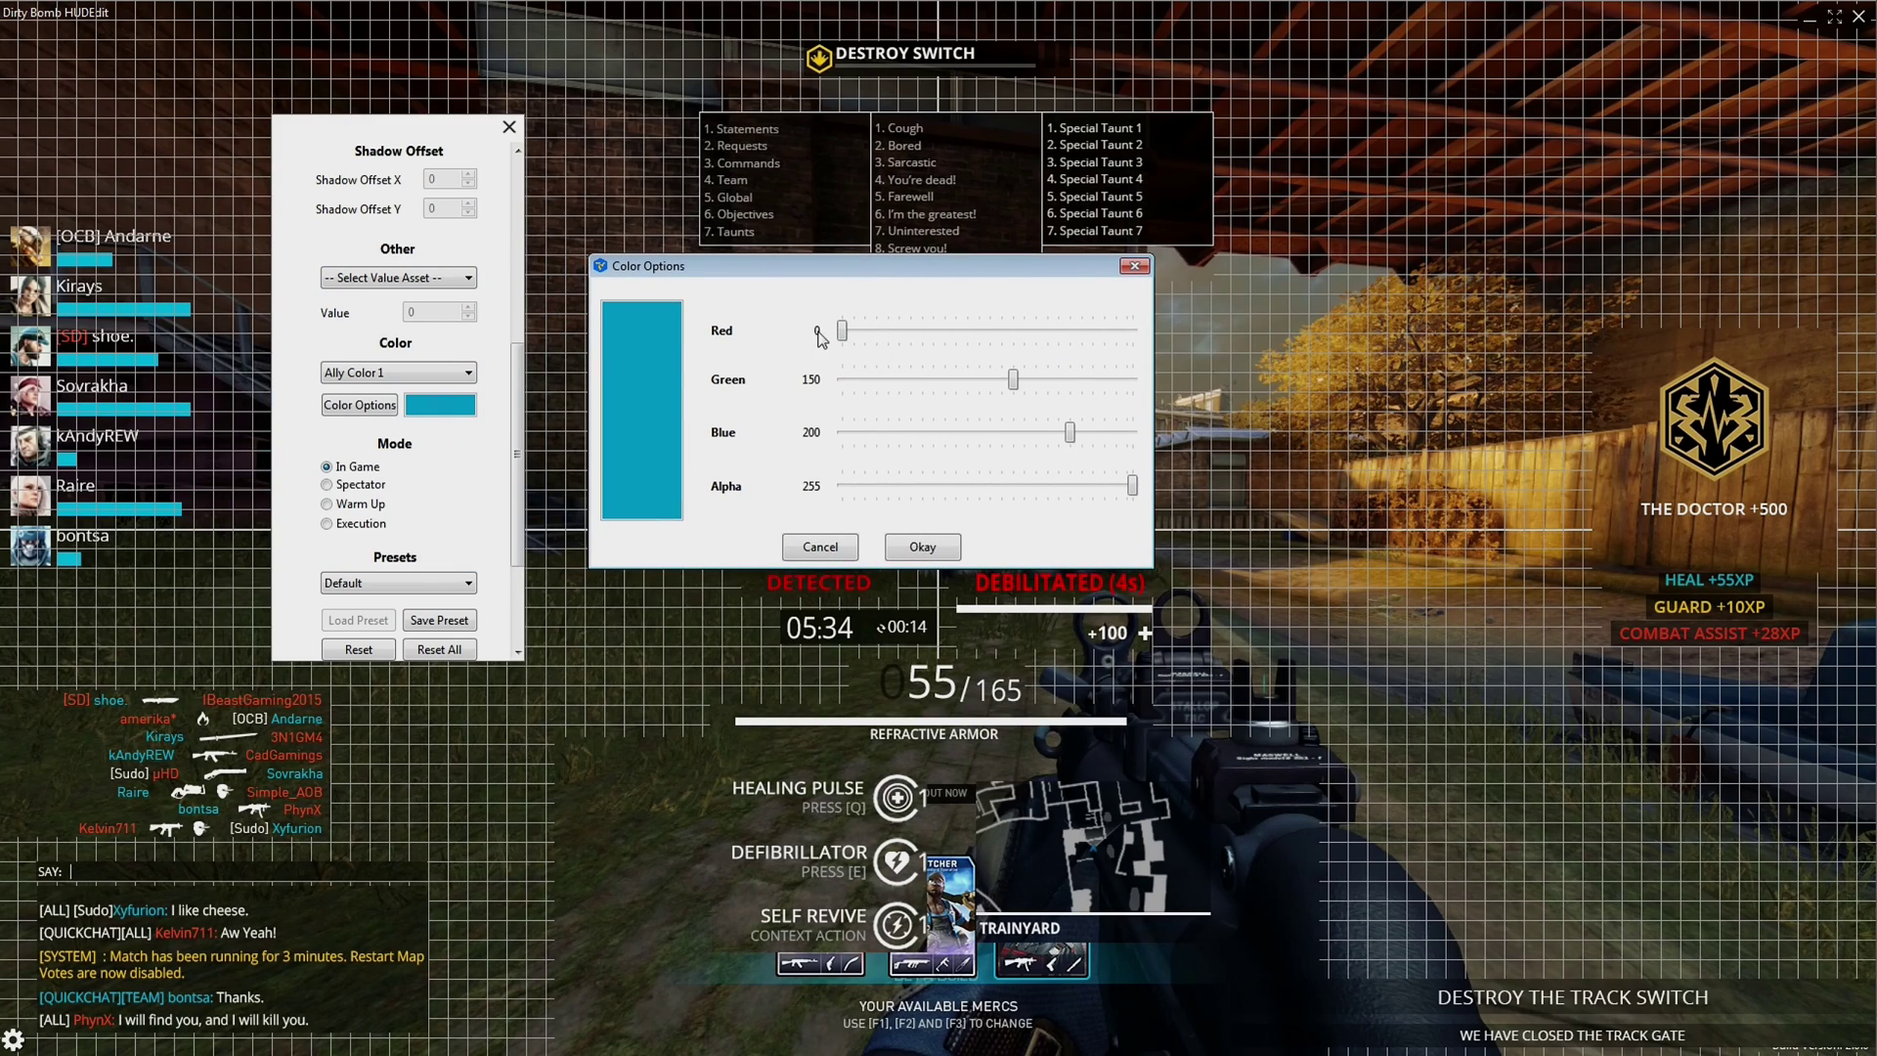
pyautogui.moveTo(844, 335); pyautogui.dragTo(1145, 354)
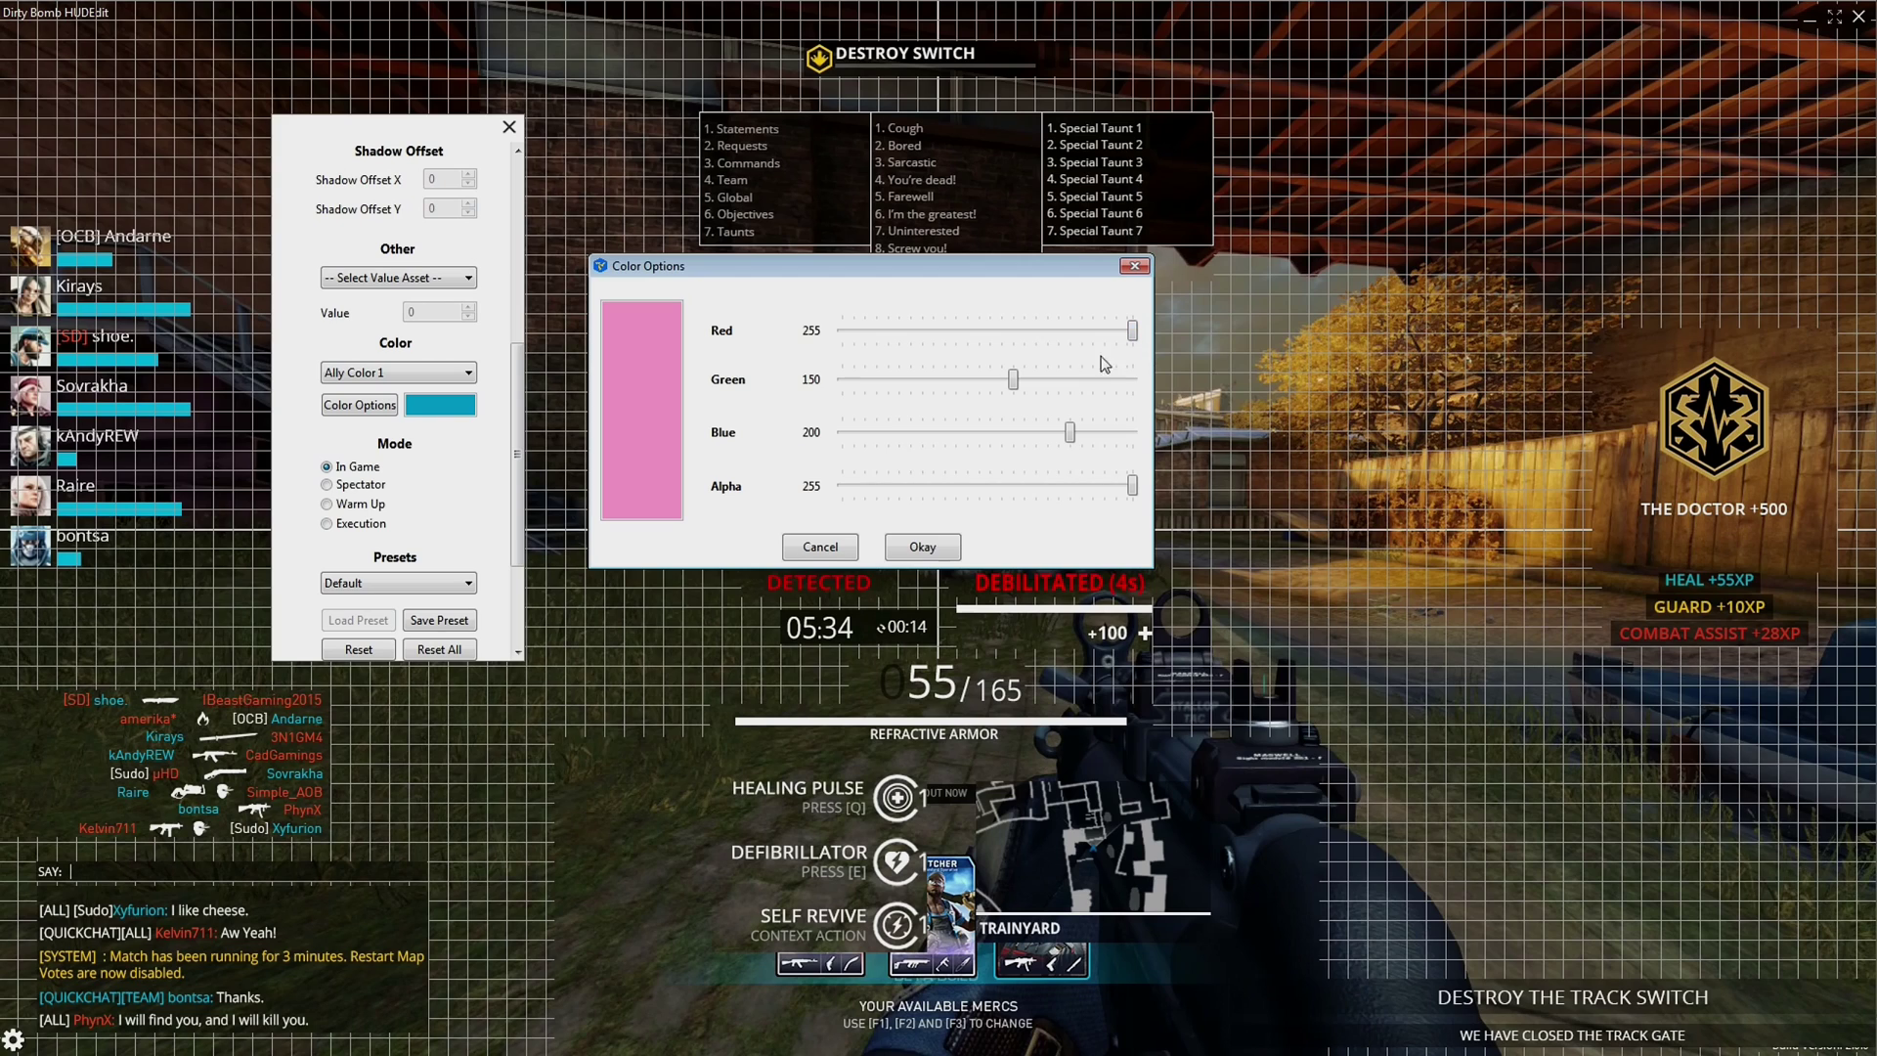
pyautogui.moveTo(1012, 387); pyautogui.dragTo(883, 381)
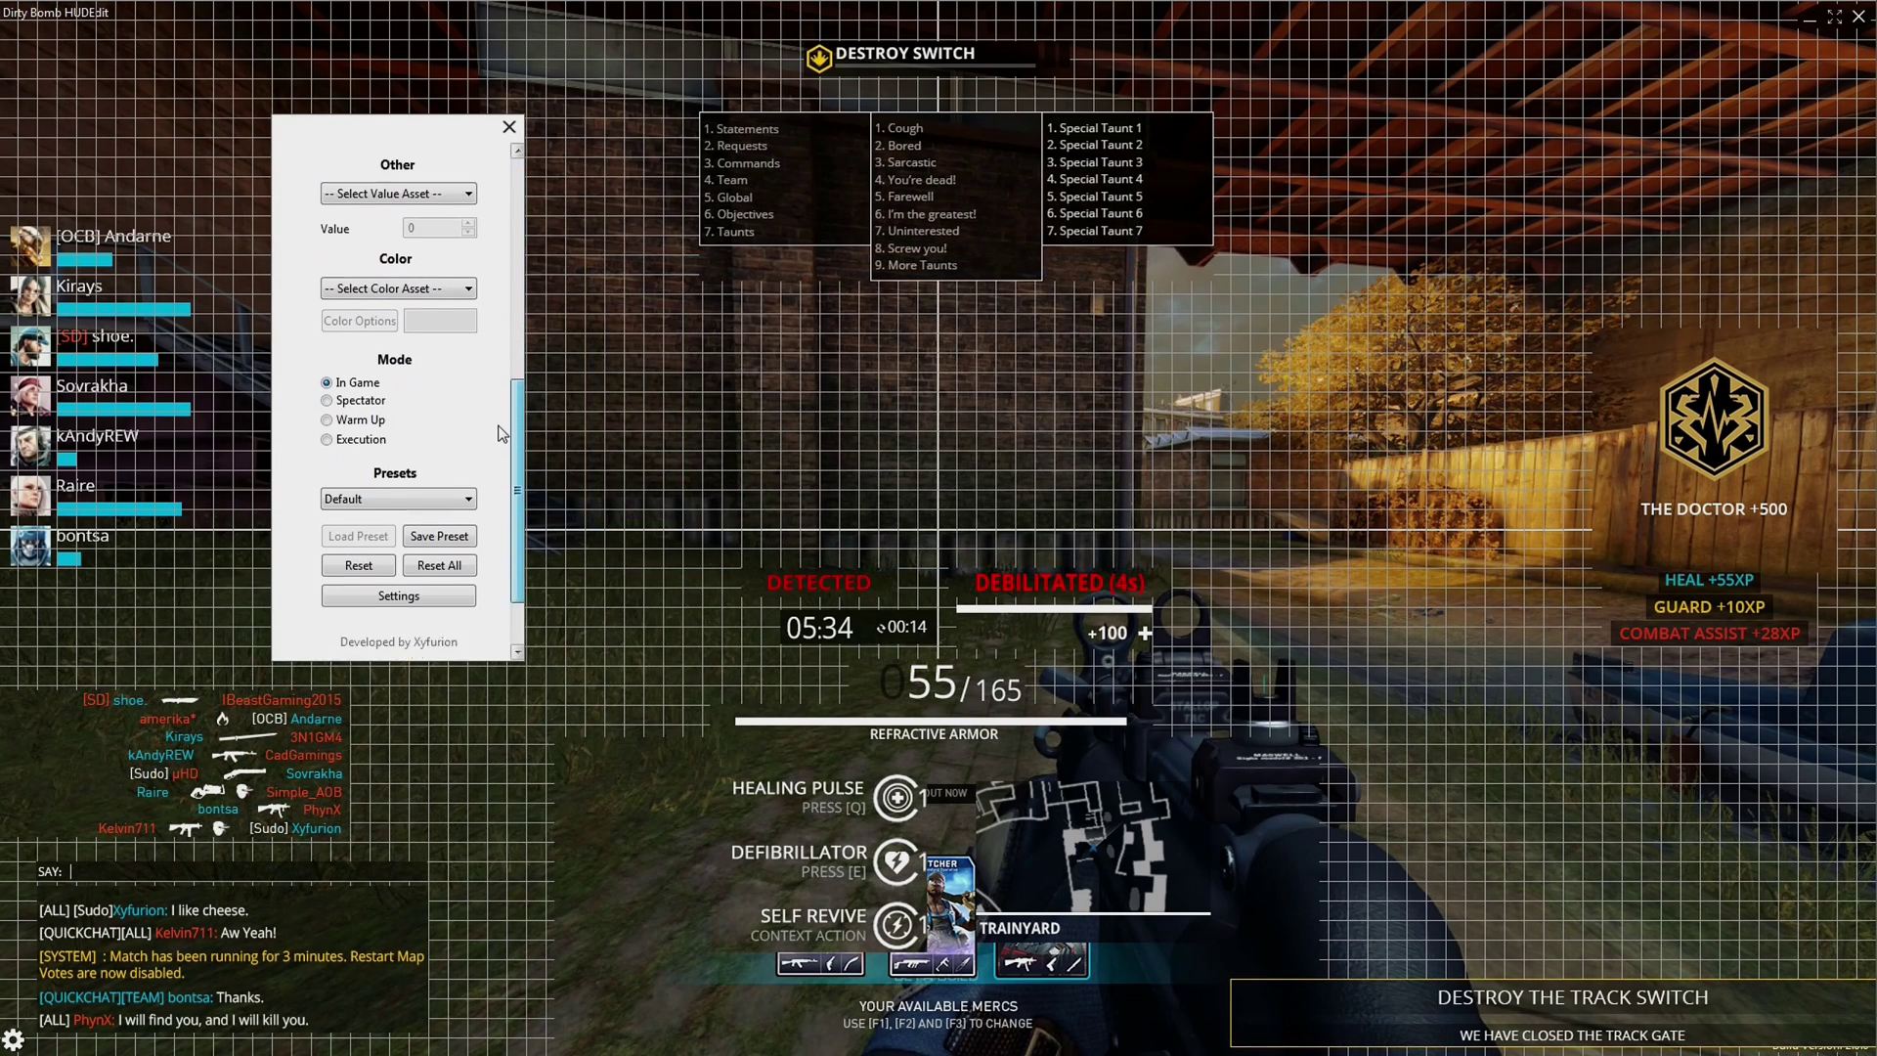
pyautogui.scroll(-2, 498, 440)
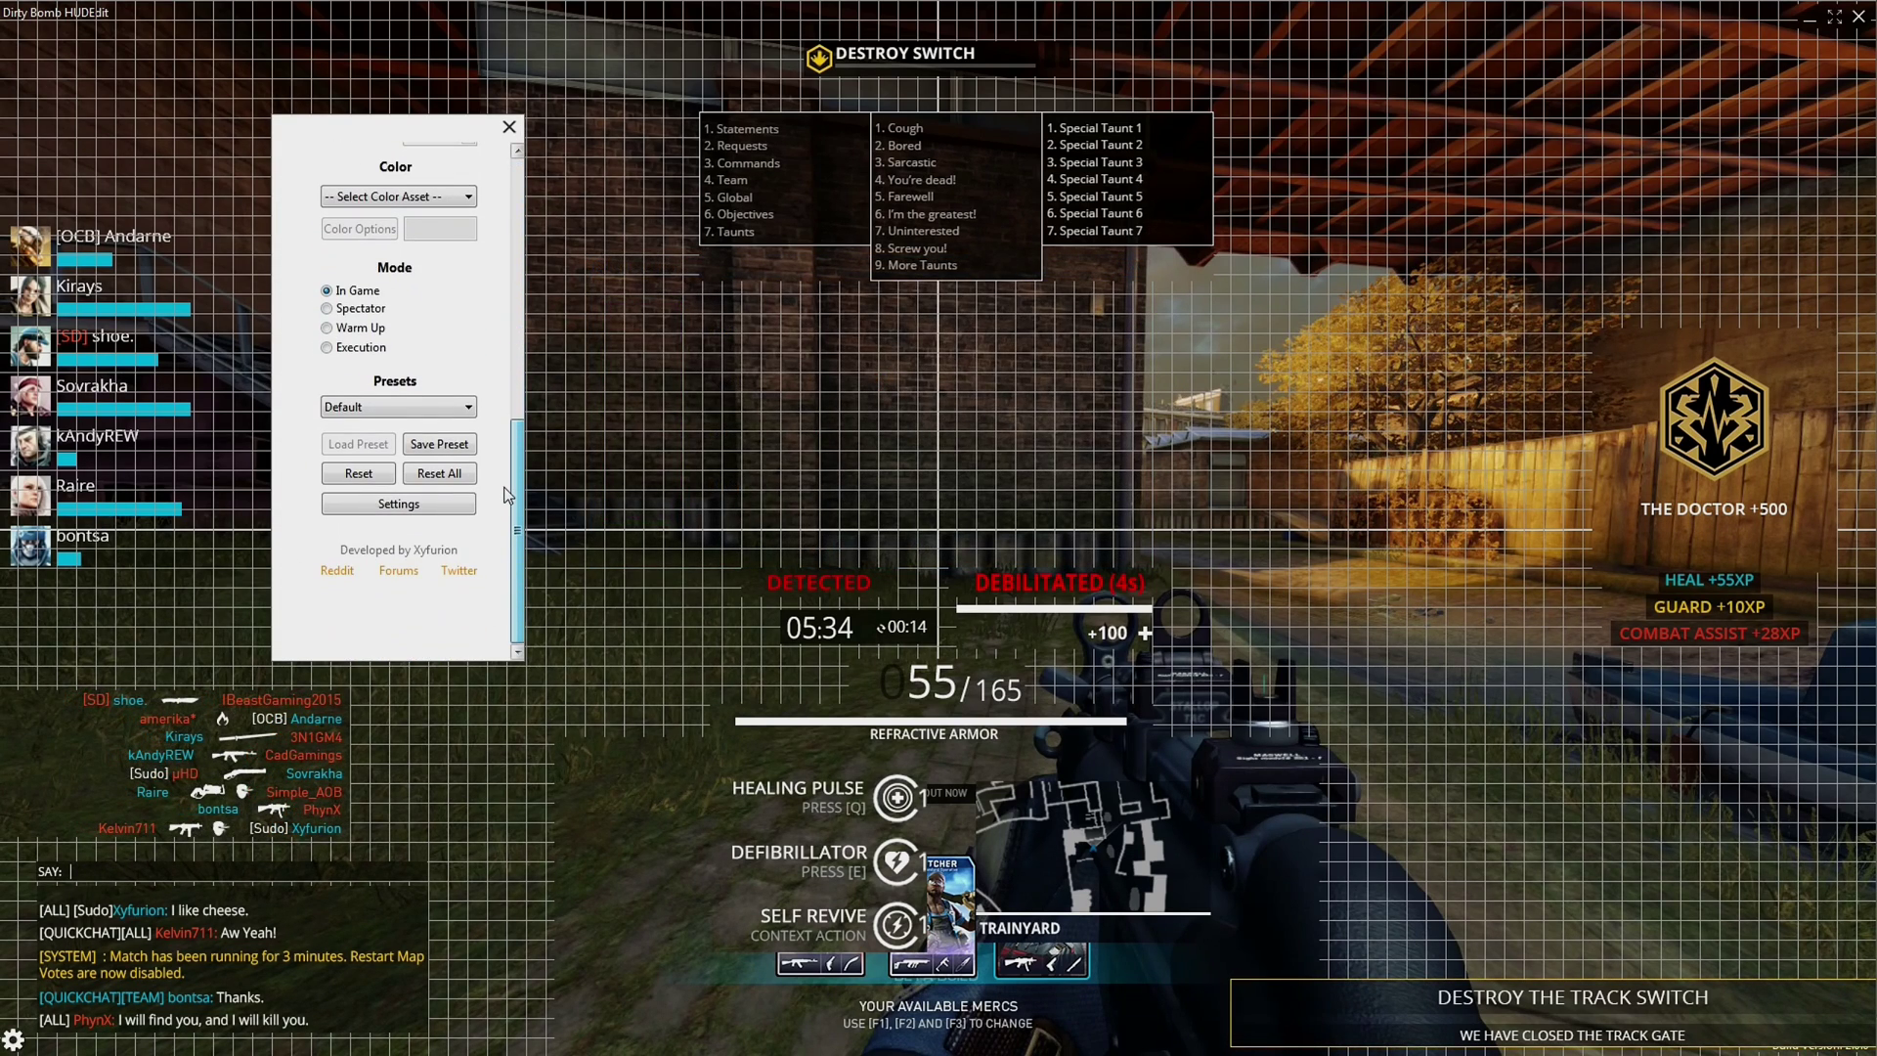
# Save the HUD layout as the ShooterUI.ini preset on Local Disk (C:).
pyautogui.click(435, 445)
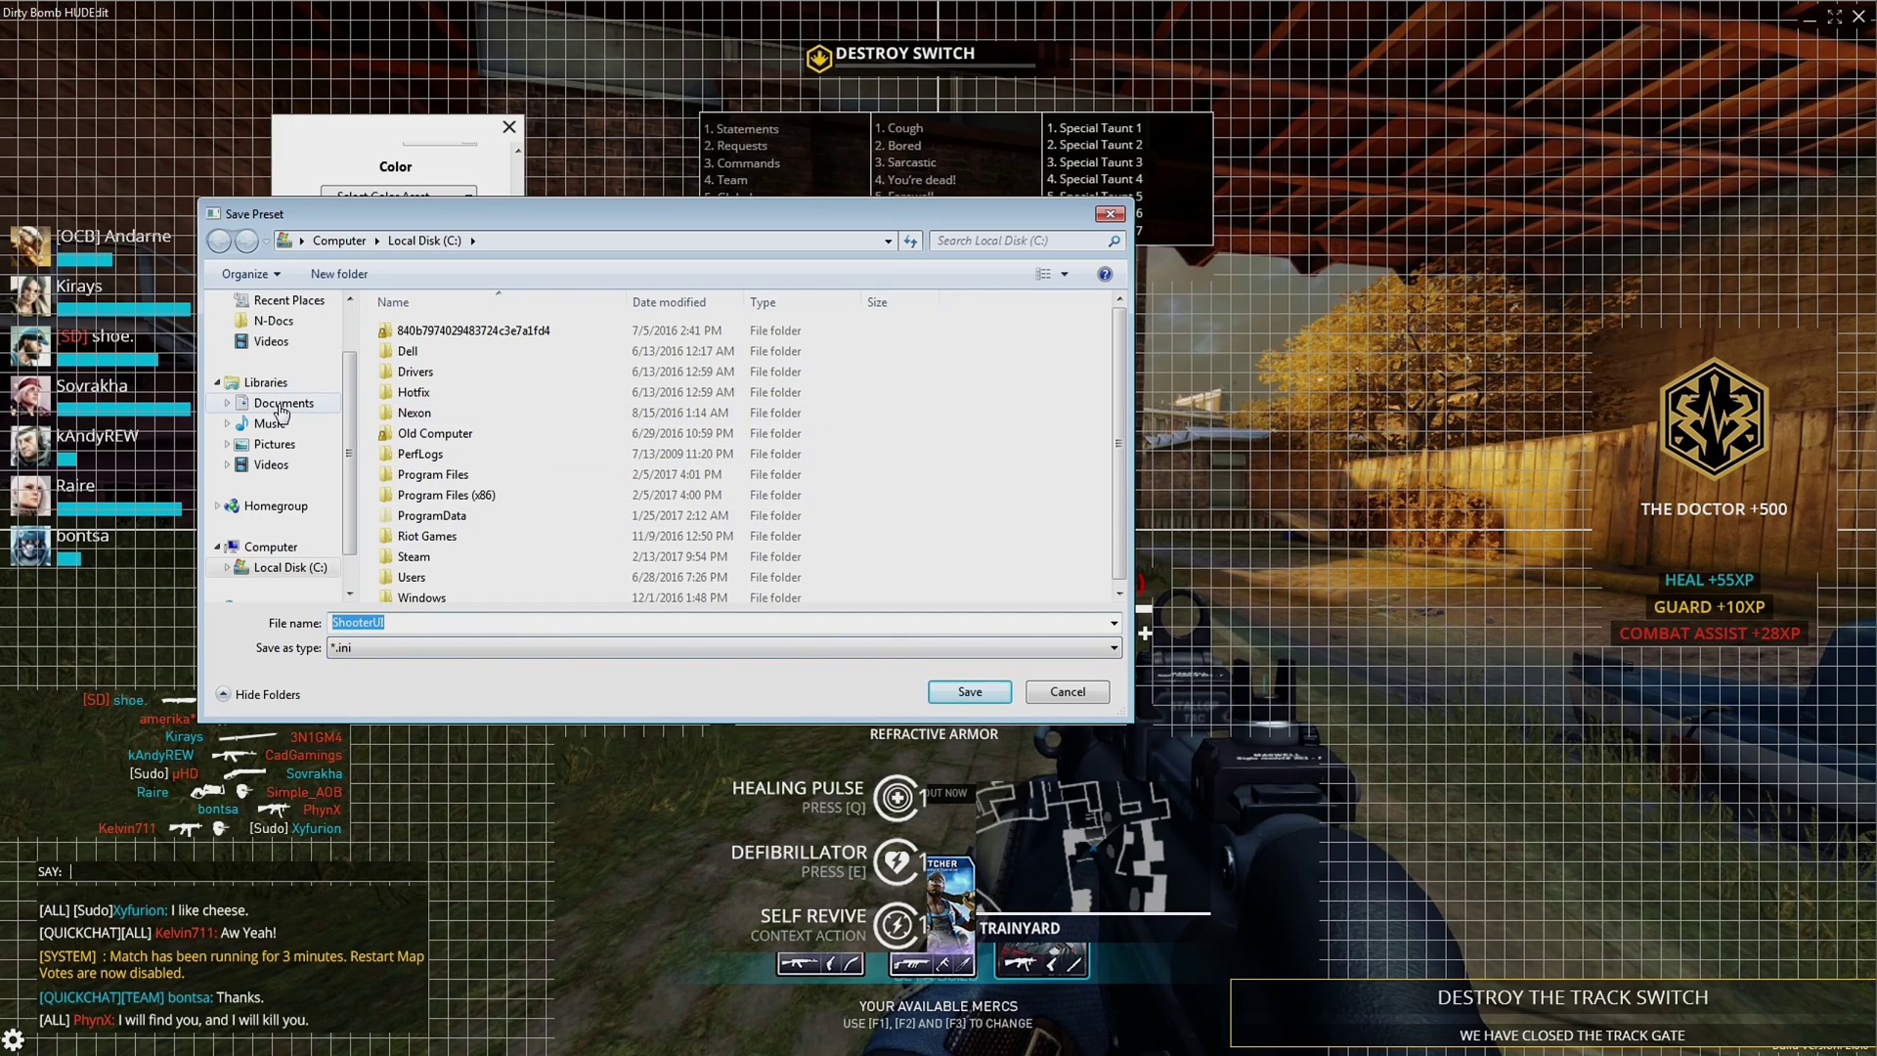
pyautogui.click(970, 693)
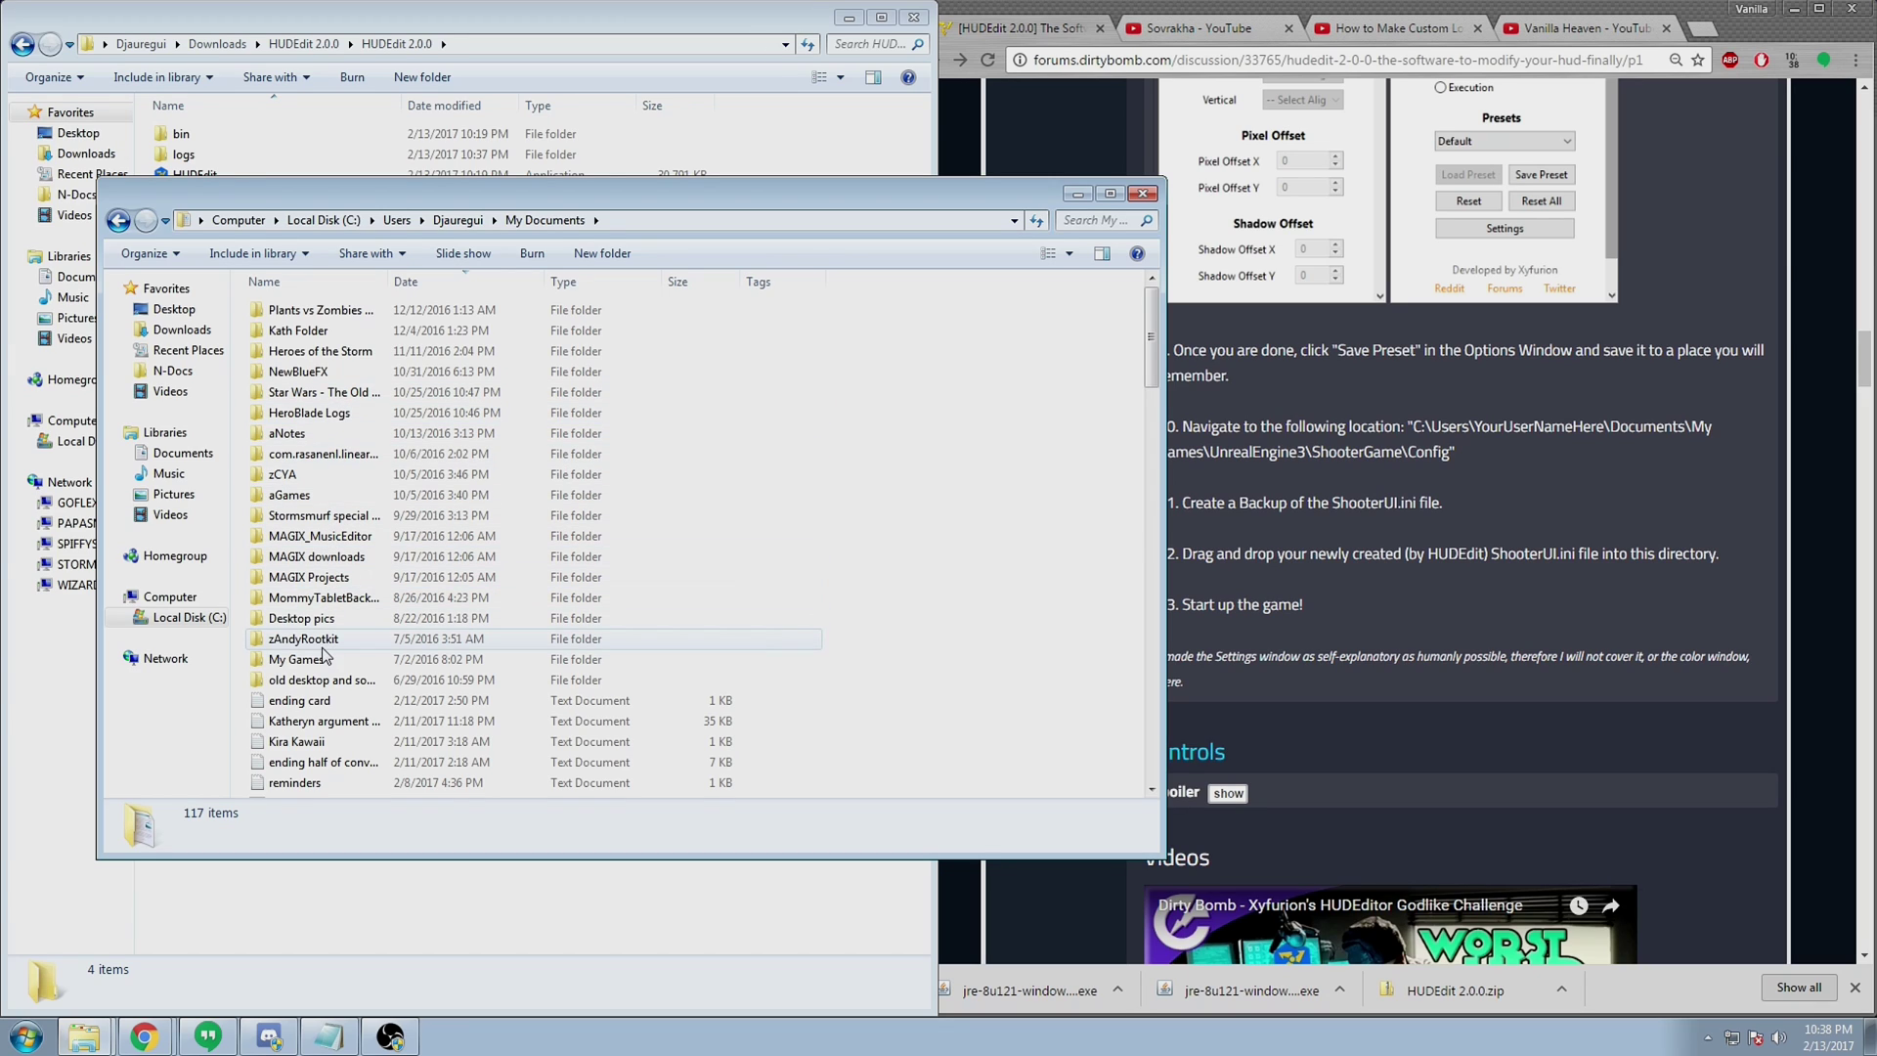
# Browse to My Games > UnrealEngine3 > ShooterGame > Config and select the ShooterUI file.
pyautogui.doubleClick(324, 657)
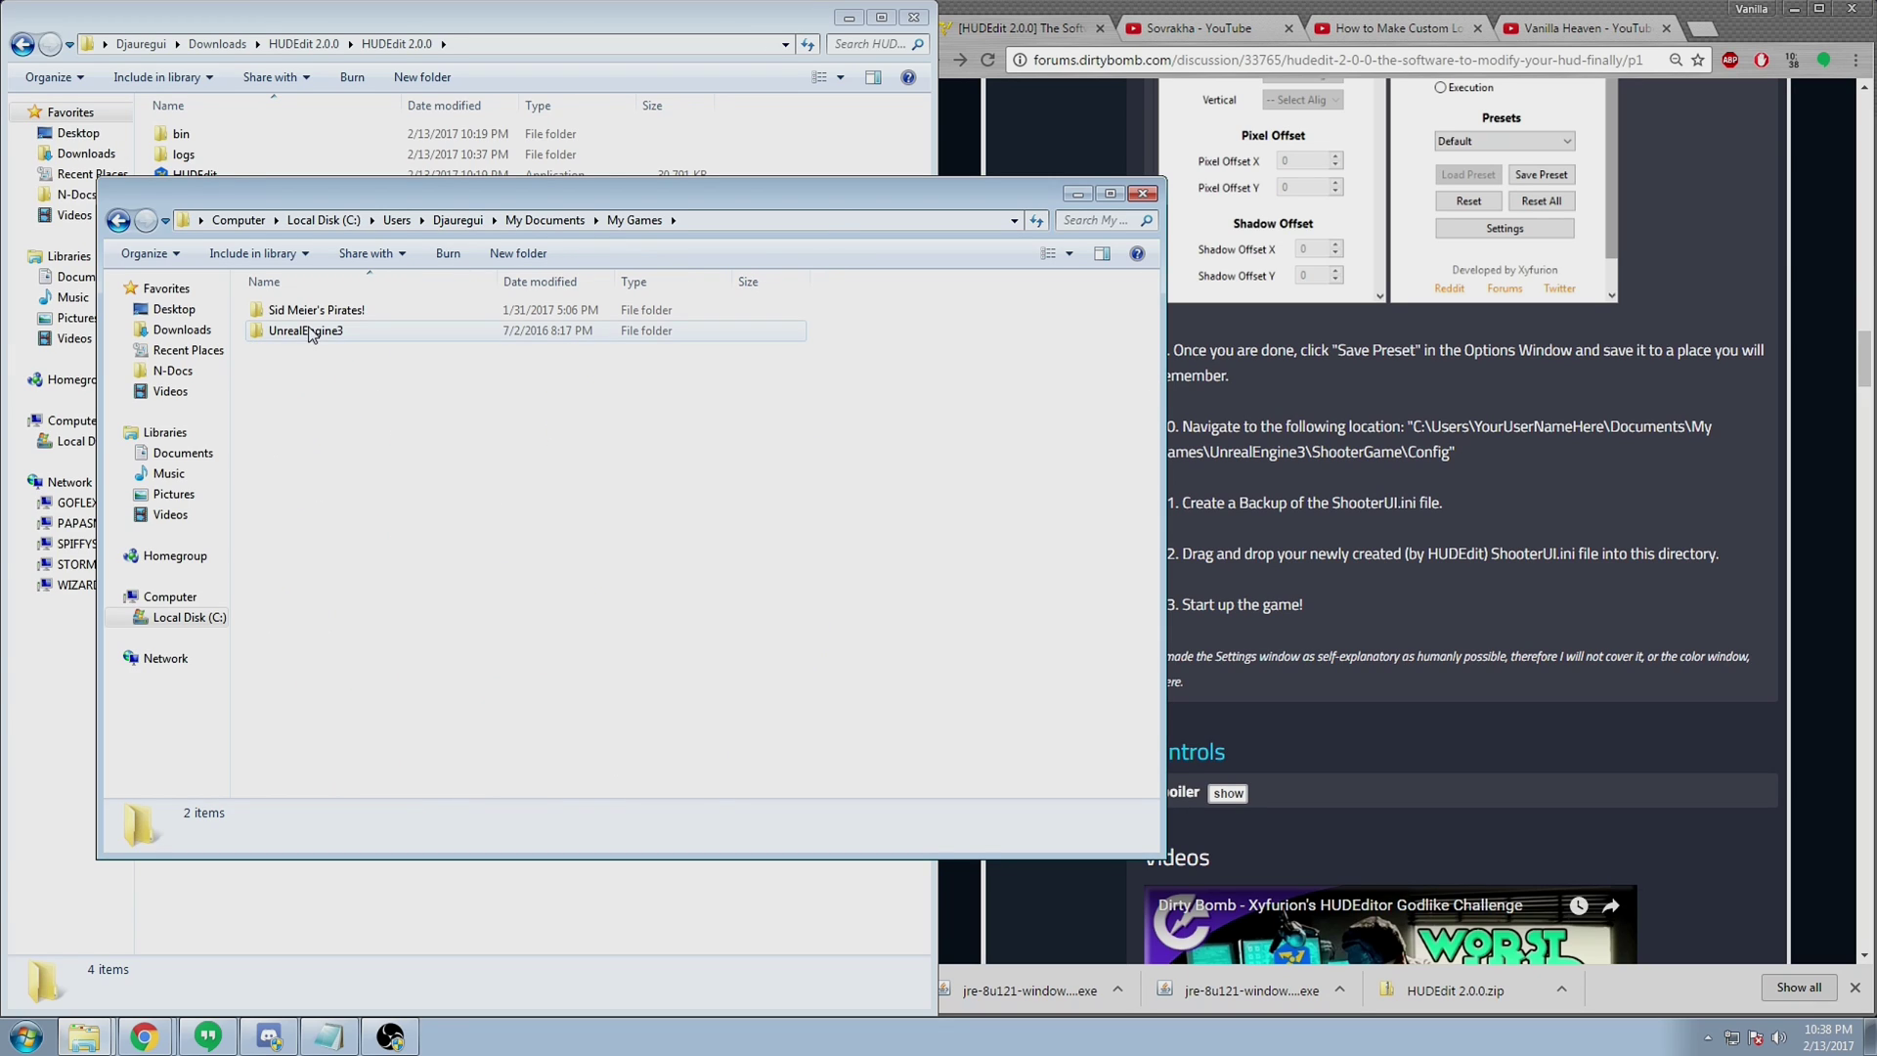
pyautogui.doubleClick(311, 331)
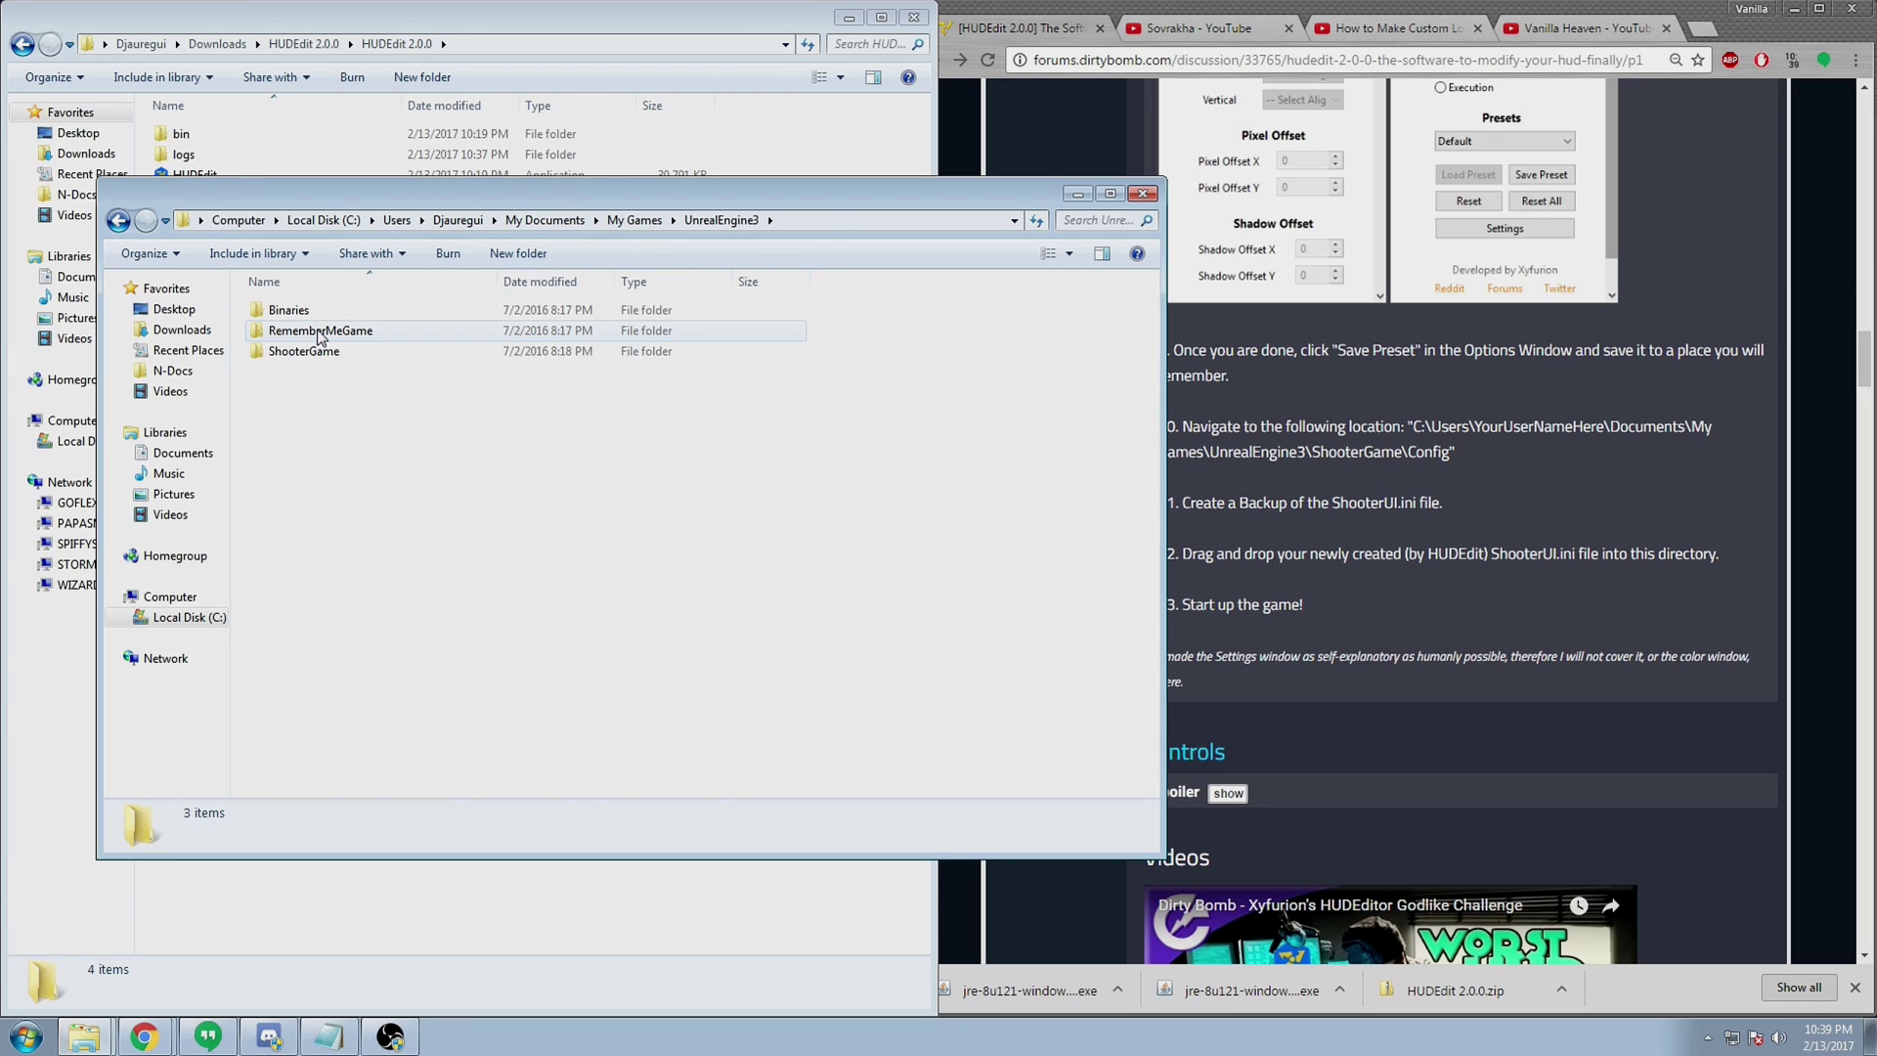
pyautogui.doubleClick(325, 354)
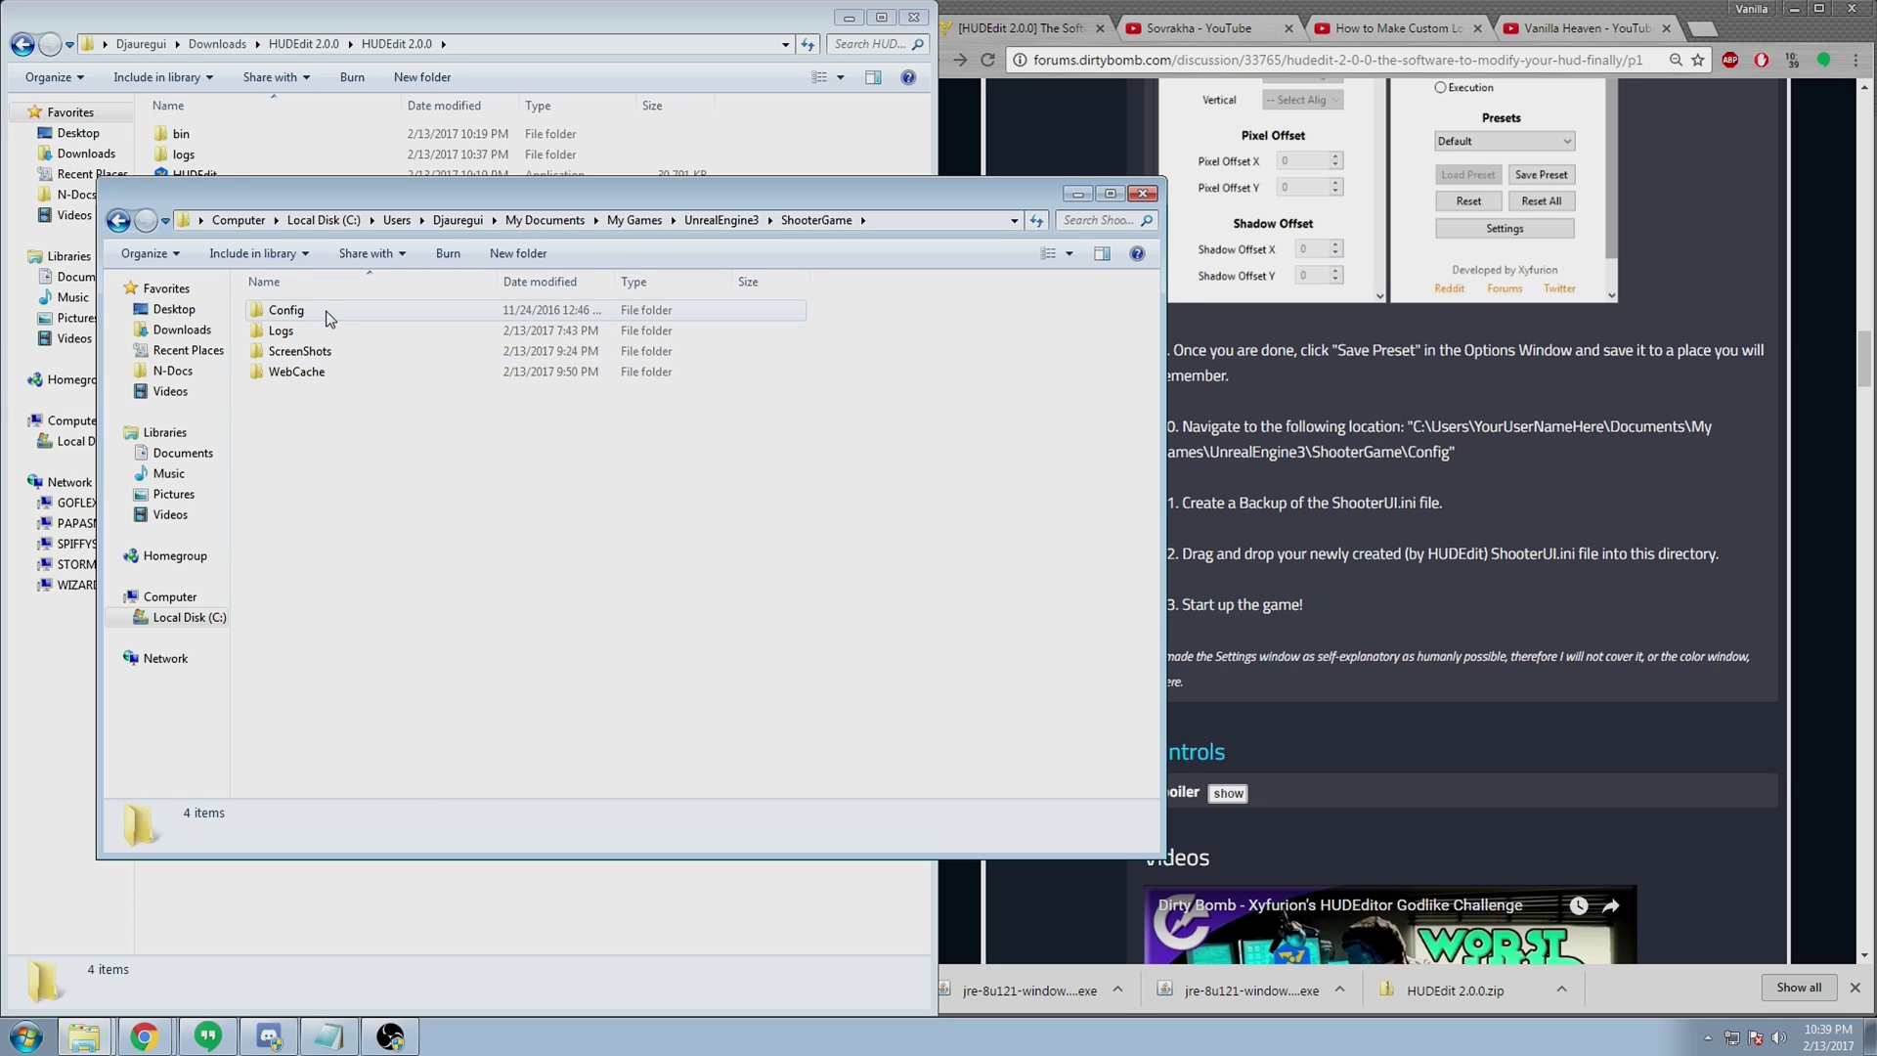
pyautogui.doubleClick(330, 312)
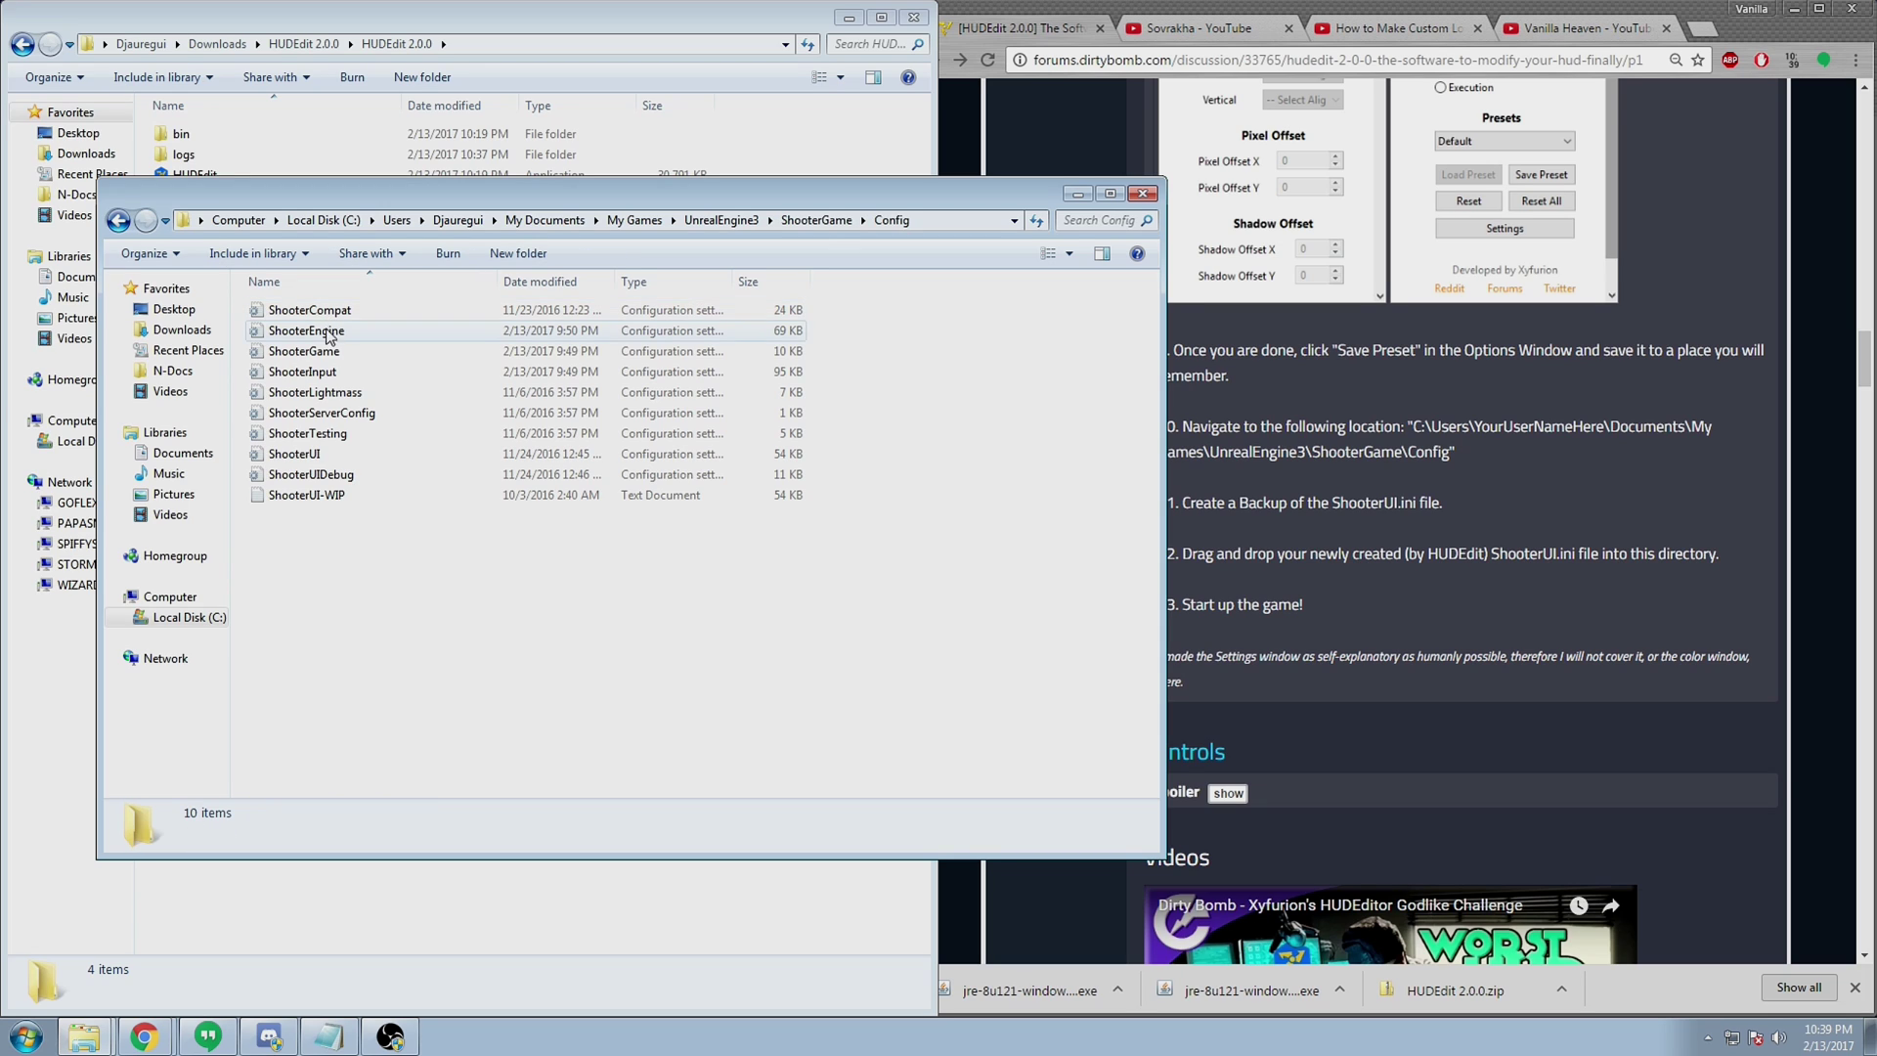
pyautogui.click(333, 456)
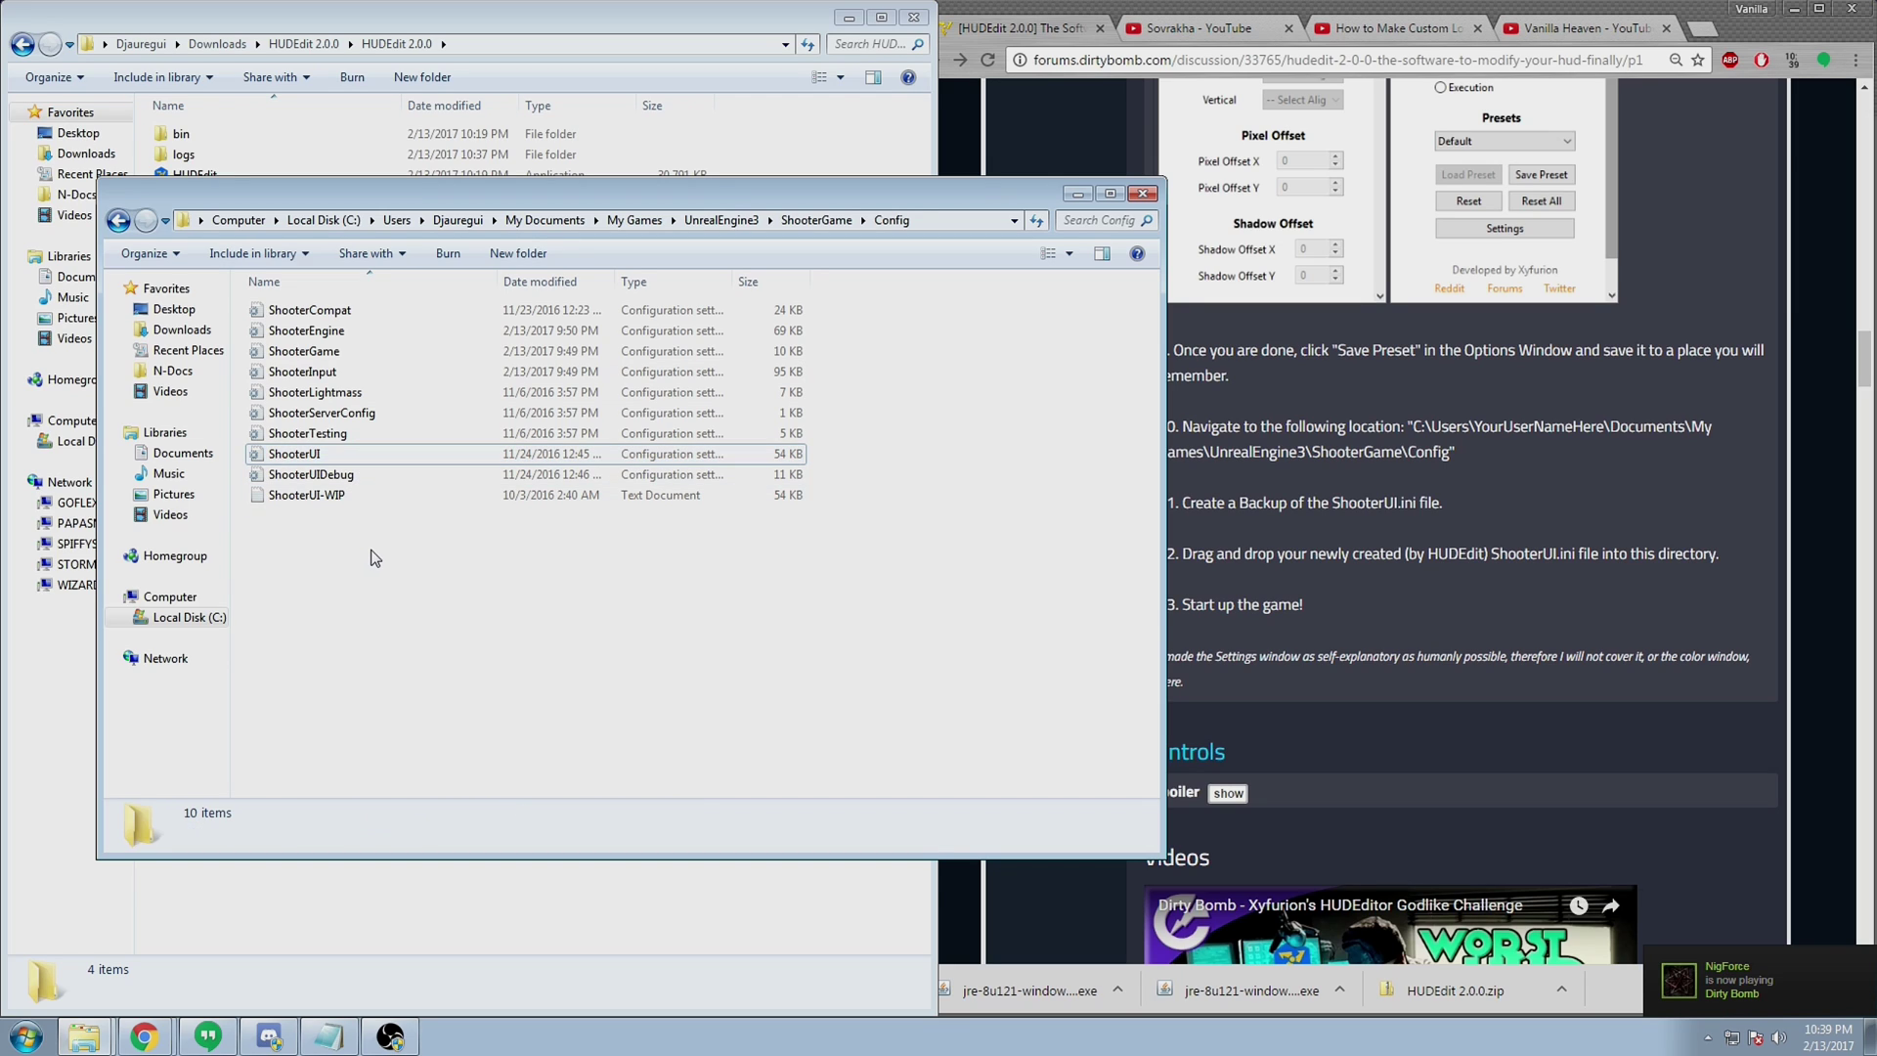
# Back out of the Config folder up to My Games.
pyautogui.press('BackSpace')
pyautogui.press('BackSpace')
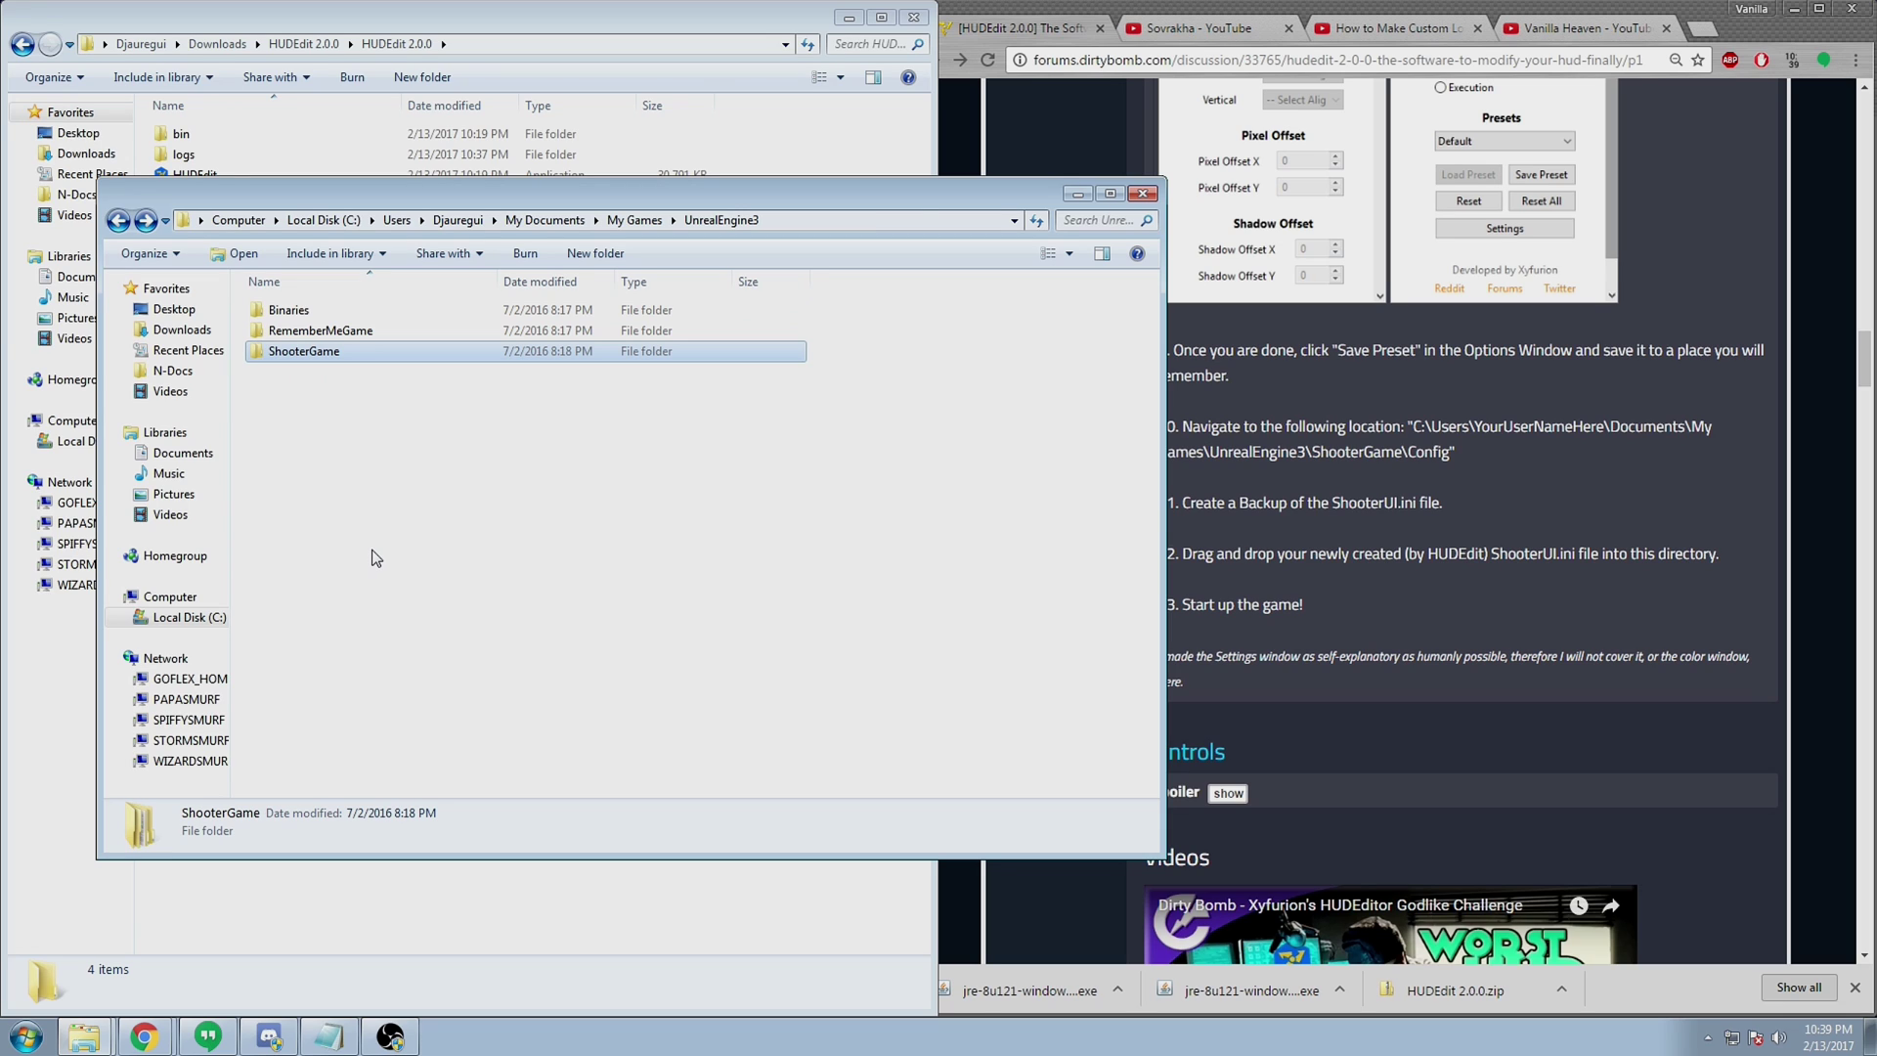
pyautogui.press('BackSpace')
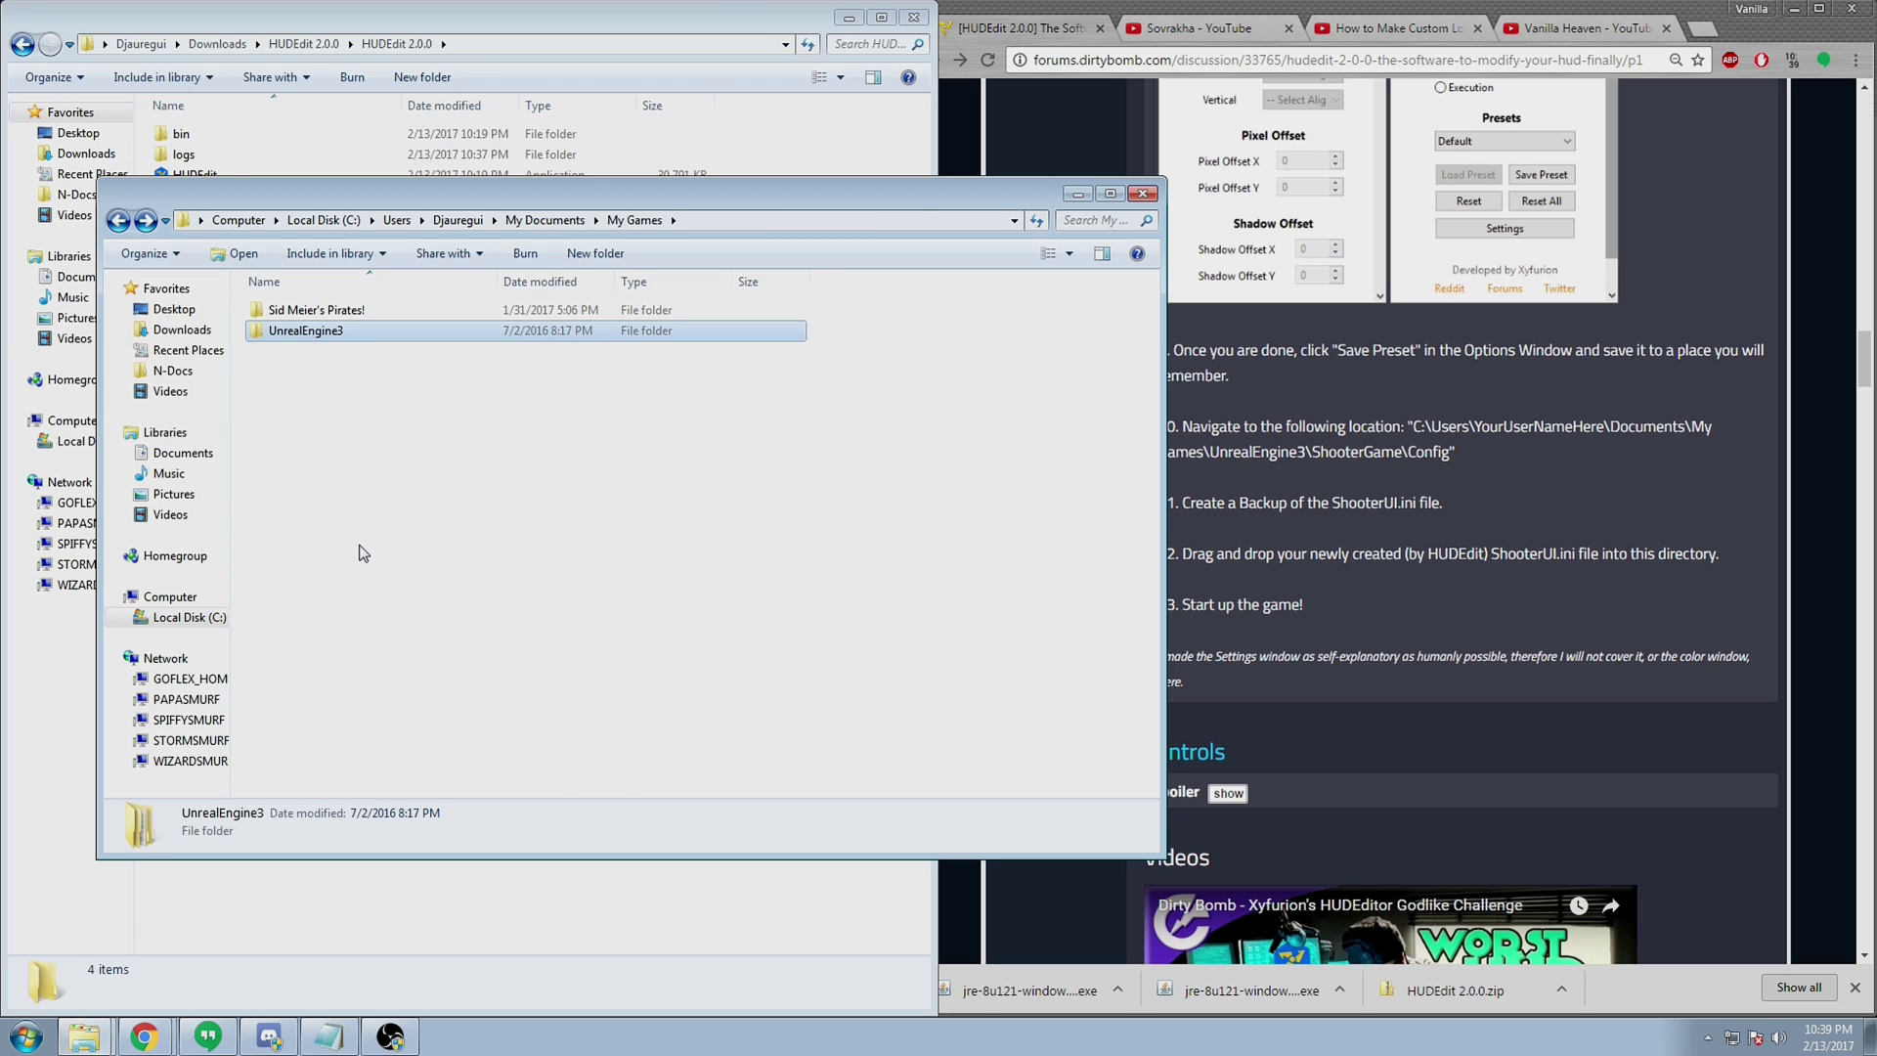
pyautogui.press('BackSpace')
# Create a new folder 'AaConfig Save for DB' in My Documents, open it, and return.
pyautogui.rightClick(238, 559)
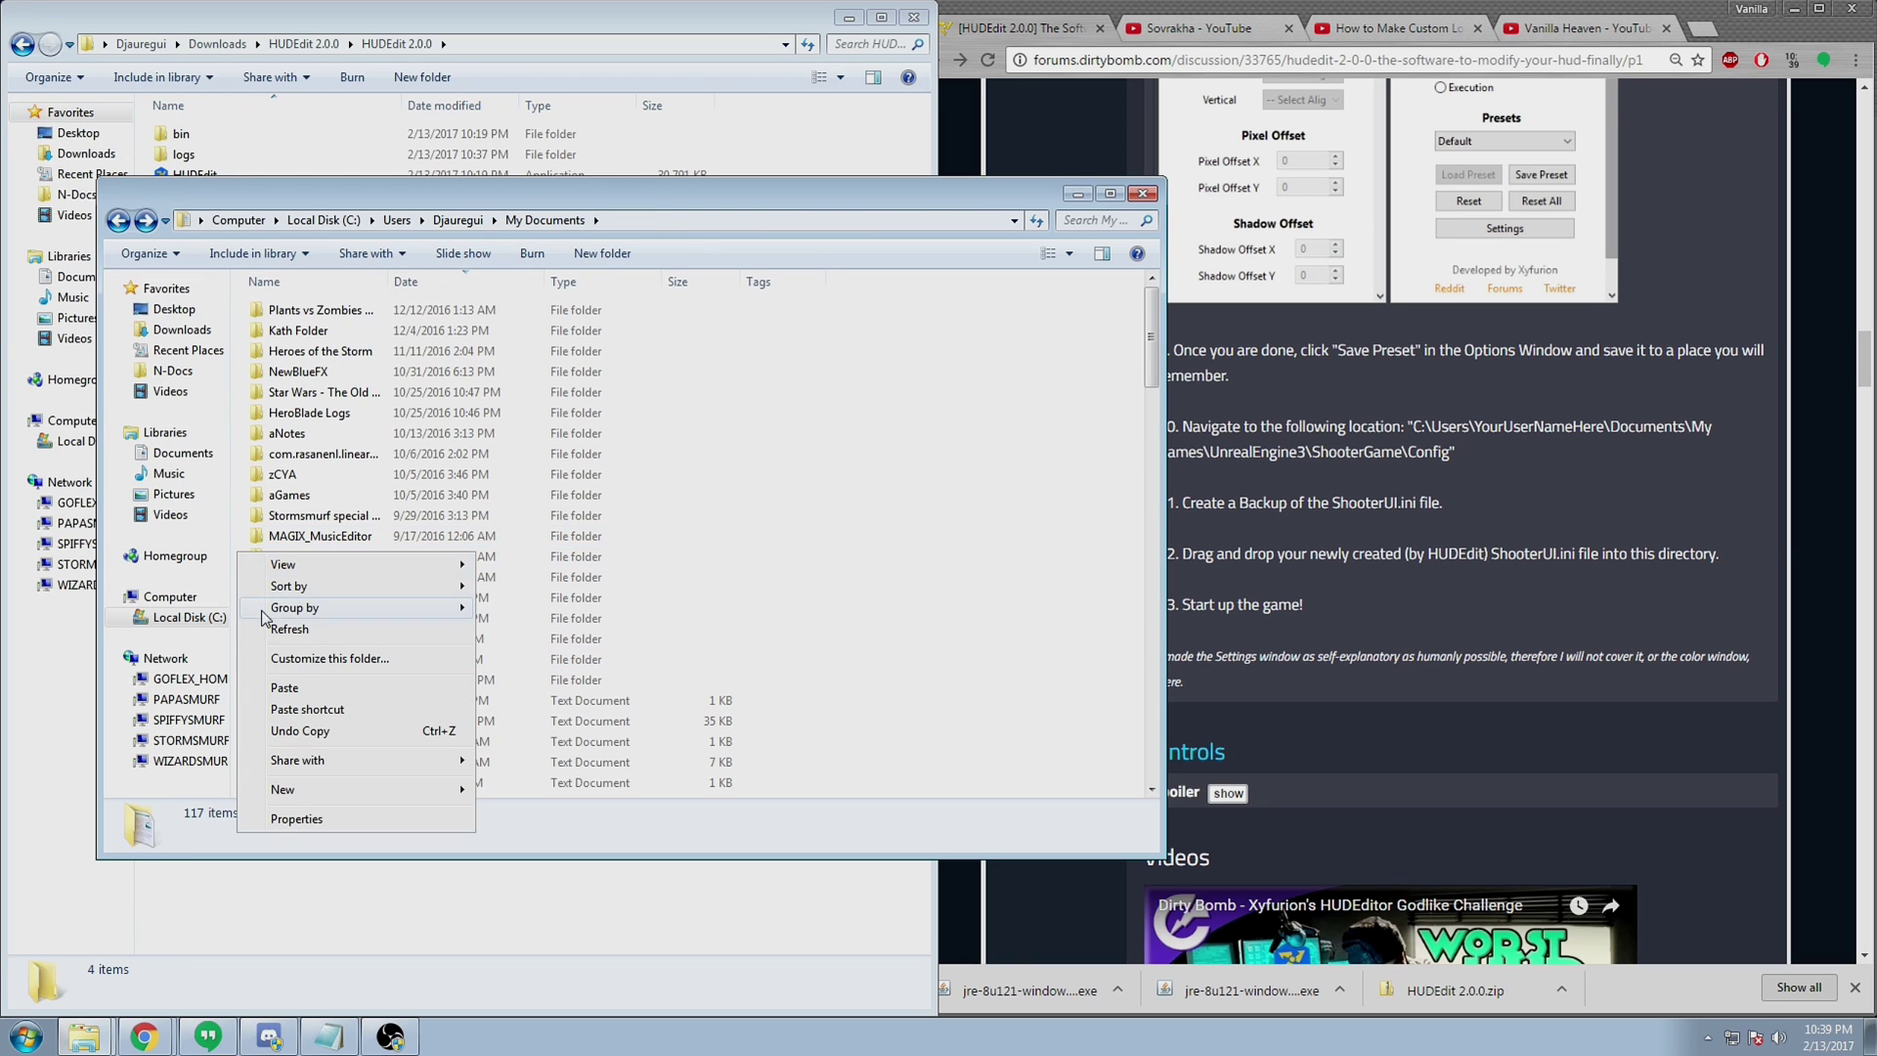
pyautogui.moveTo(342, 792)
pyautogui.click(520, 789)
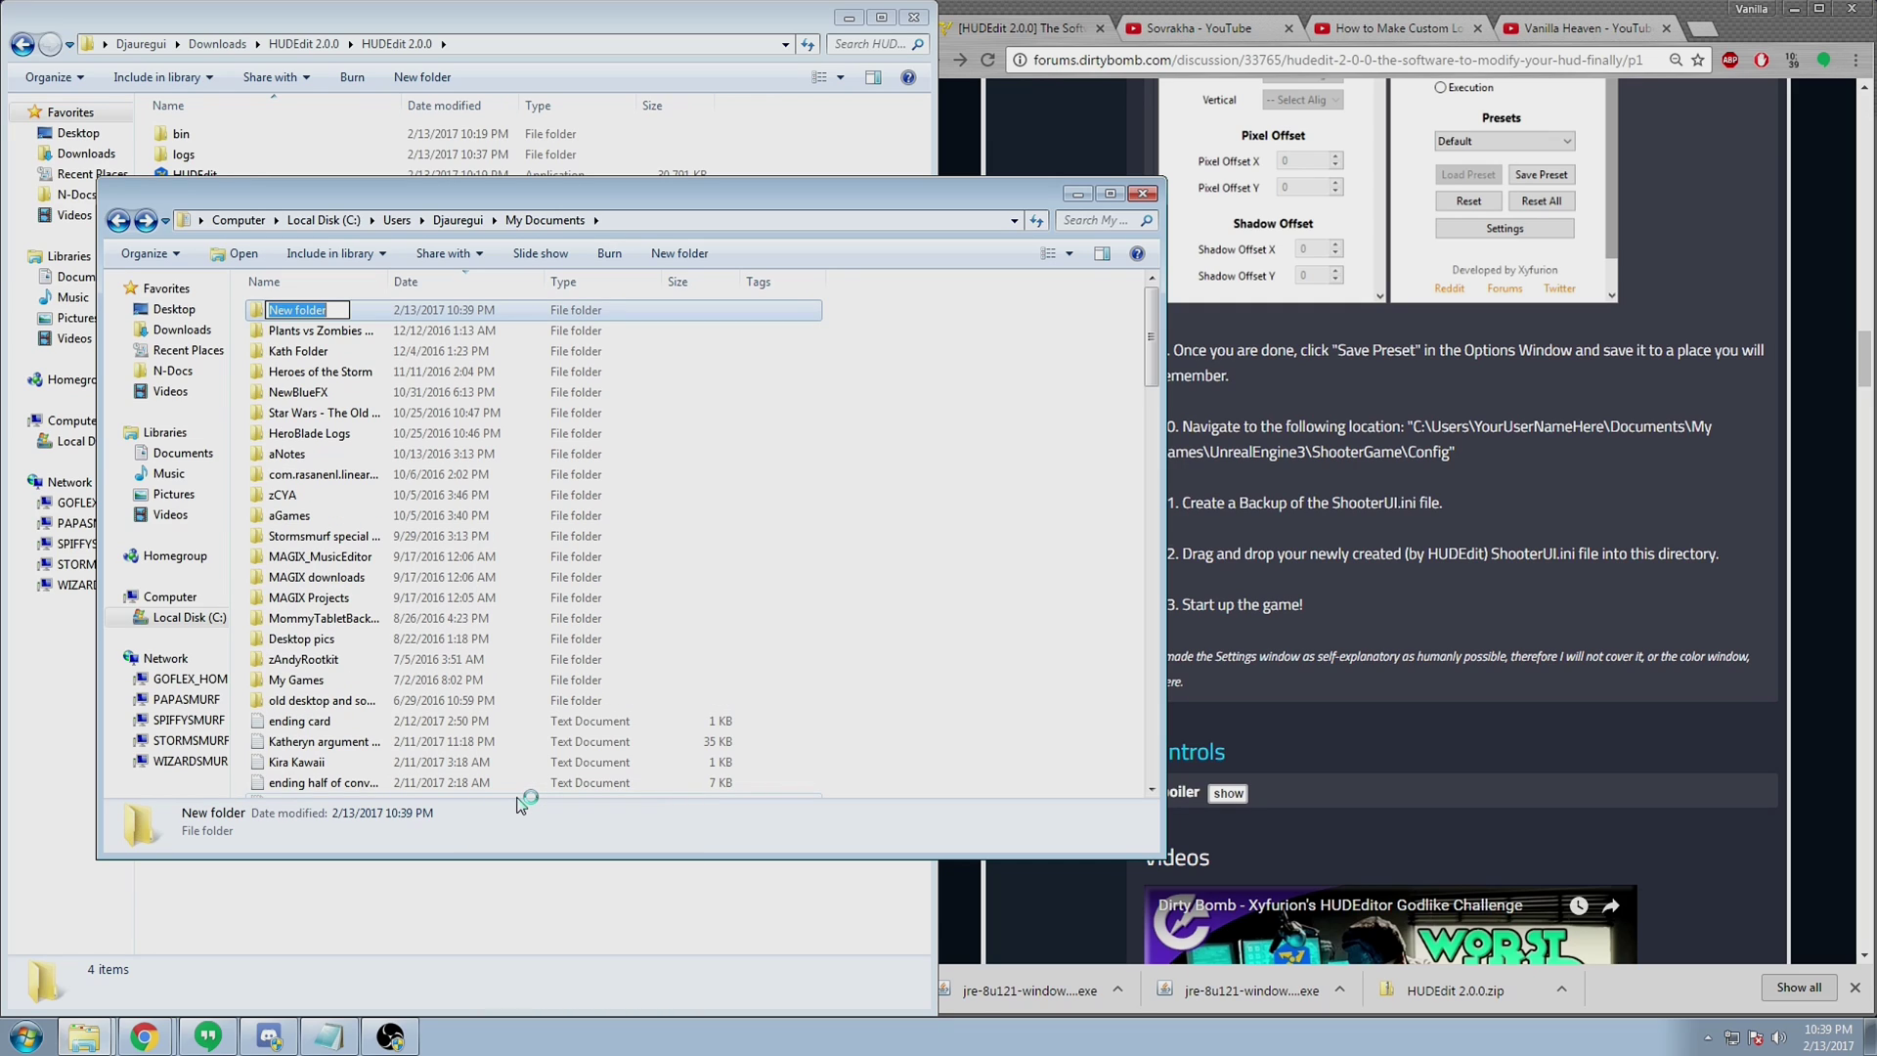
pyautogui.write('Config Save for')
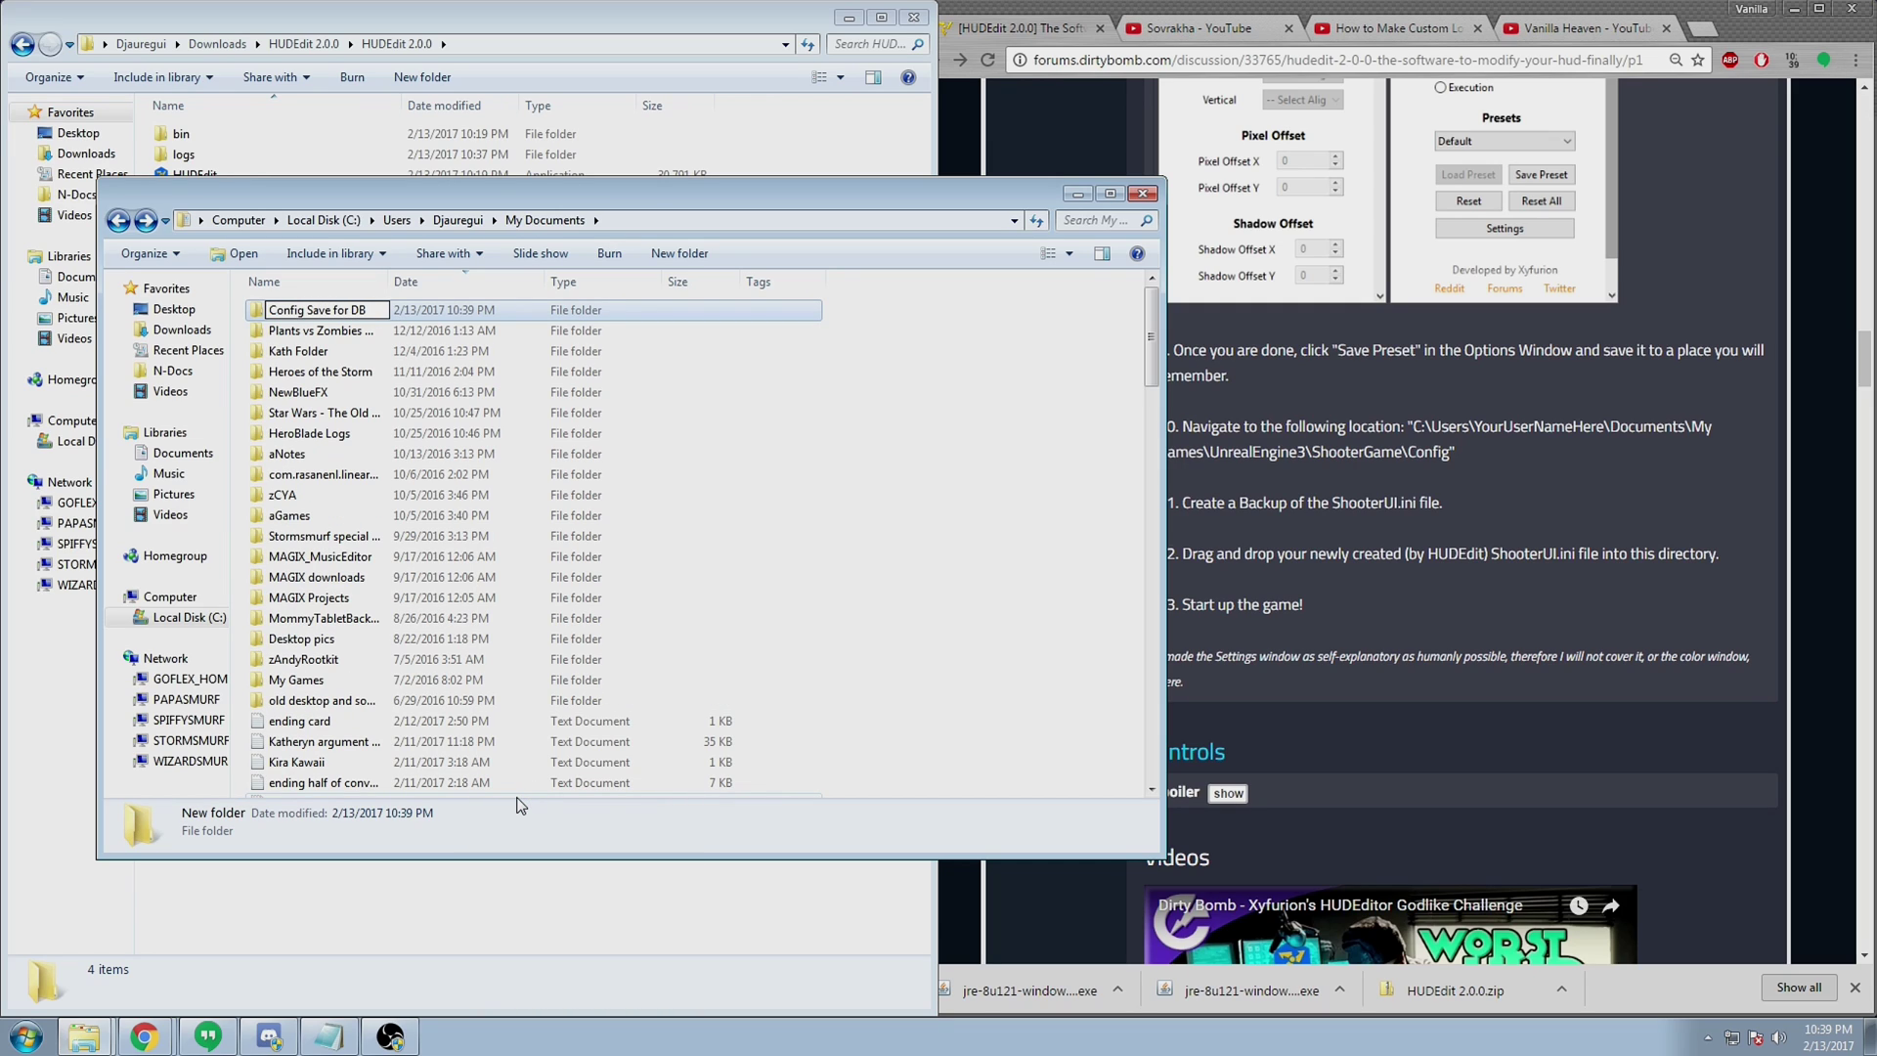
pyautogui.write('Aa')
pyautogui.press('Return')
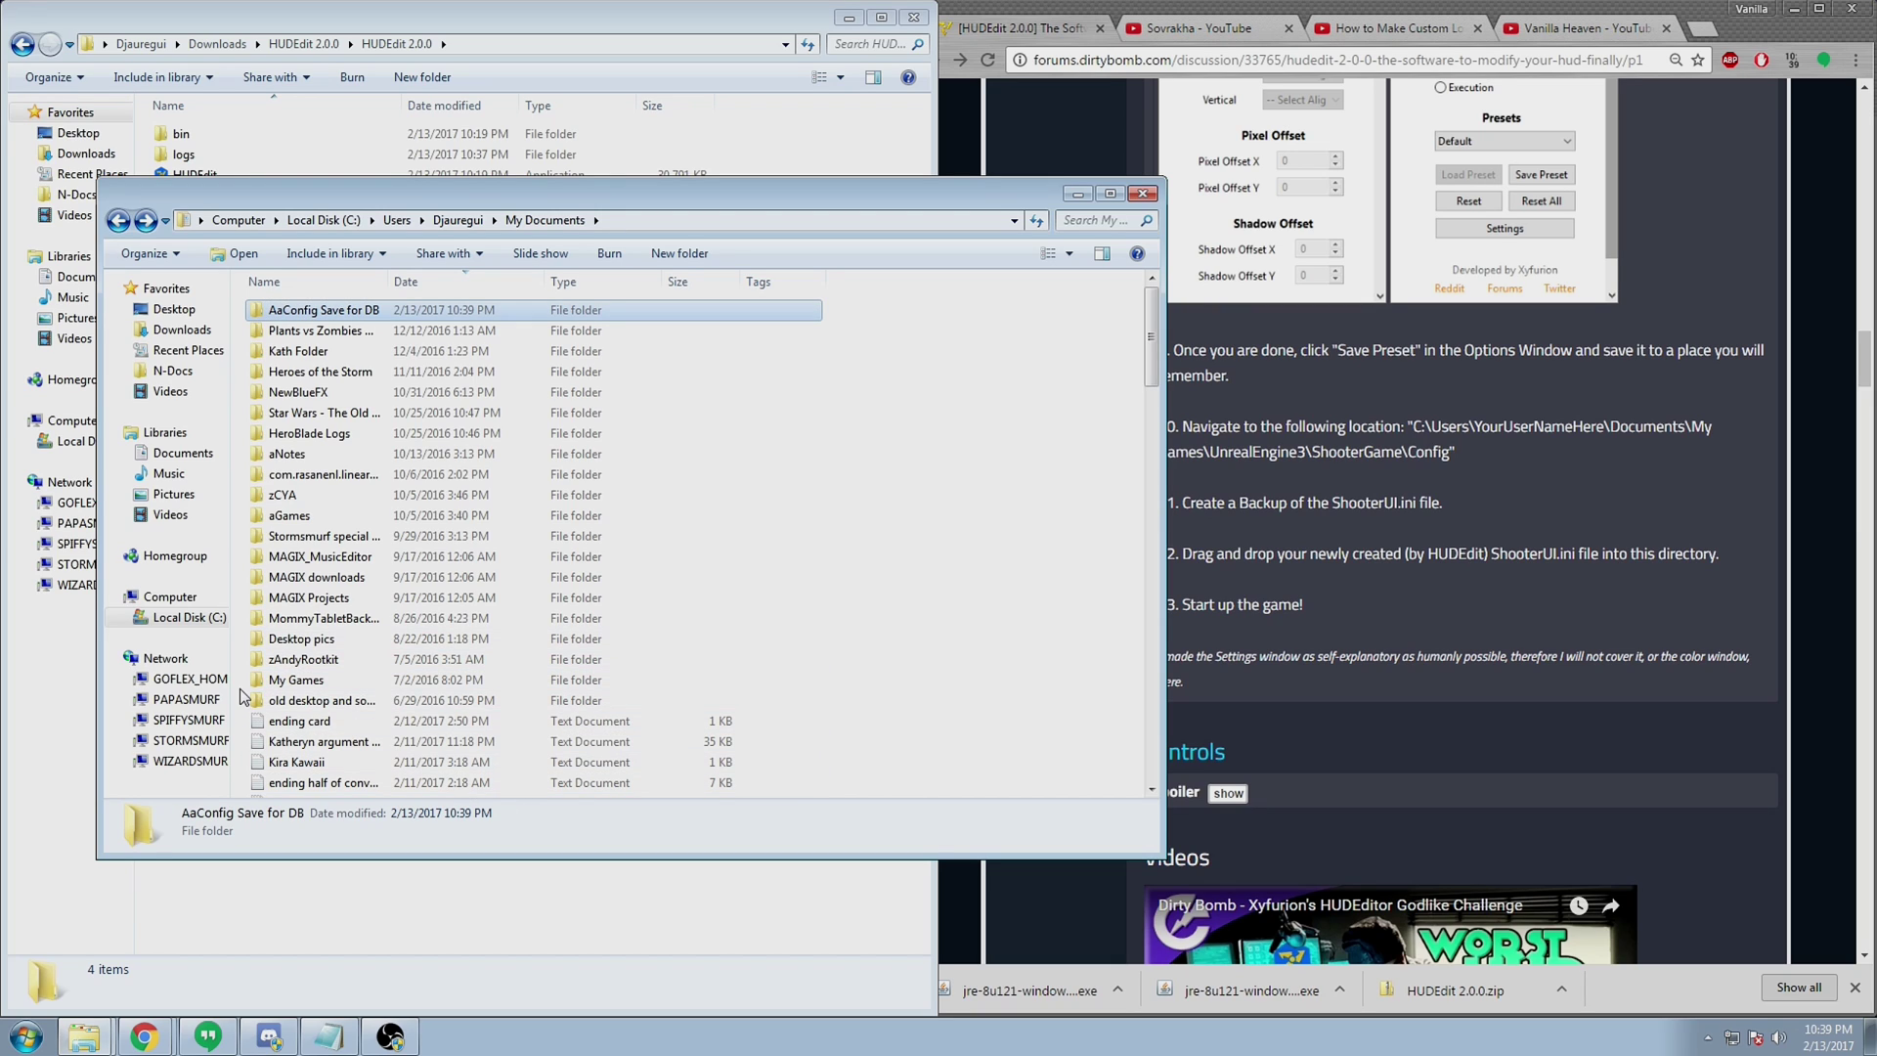
pyautogui.doubleClick(323, 311)
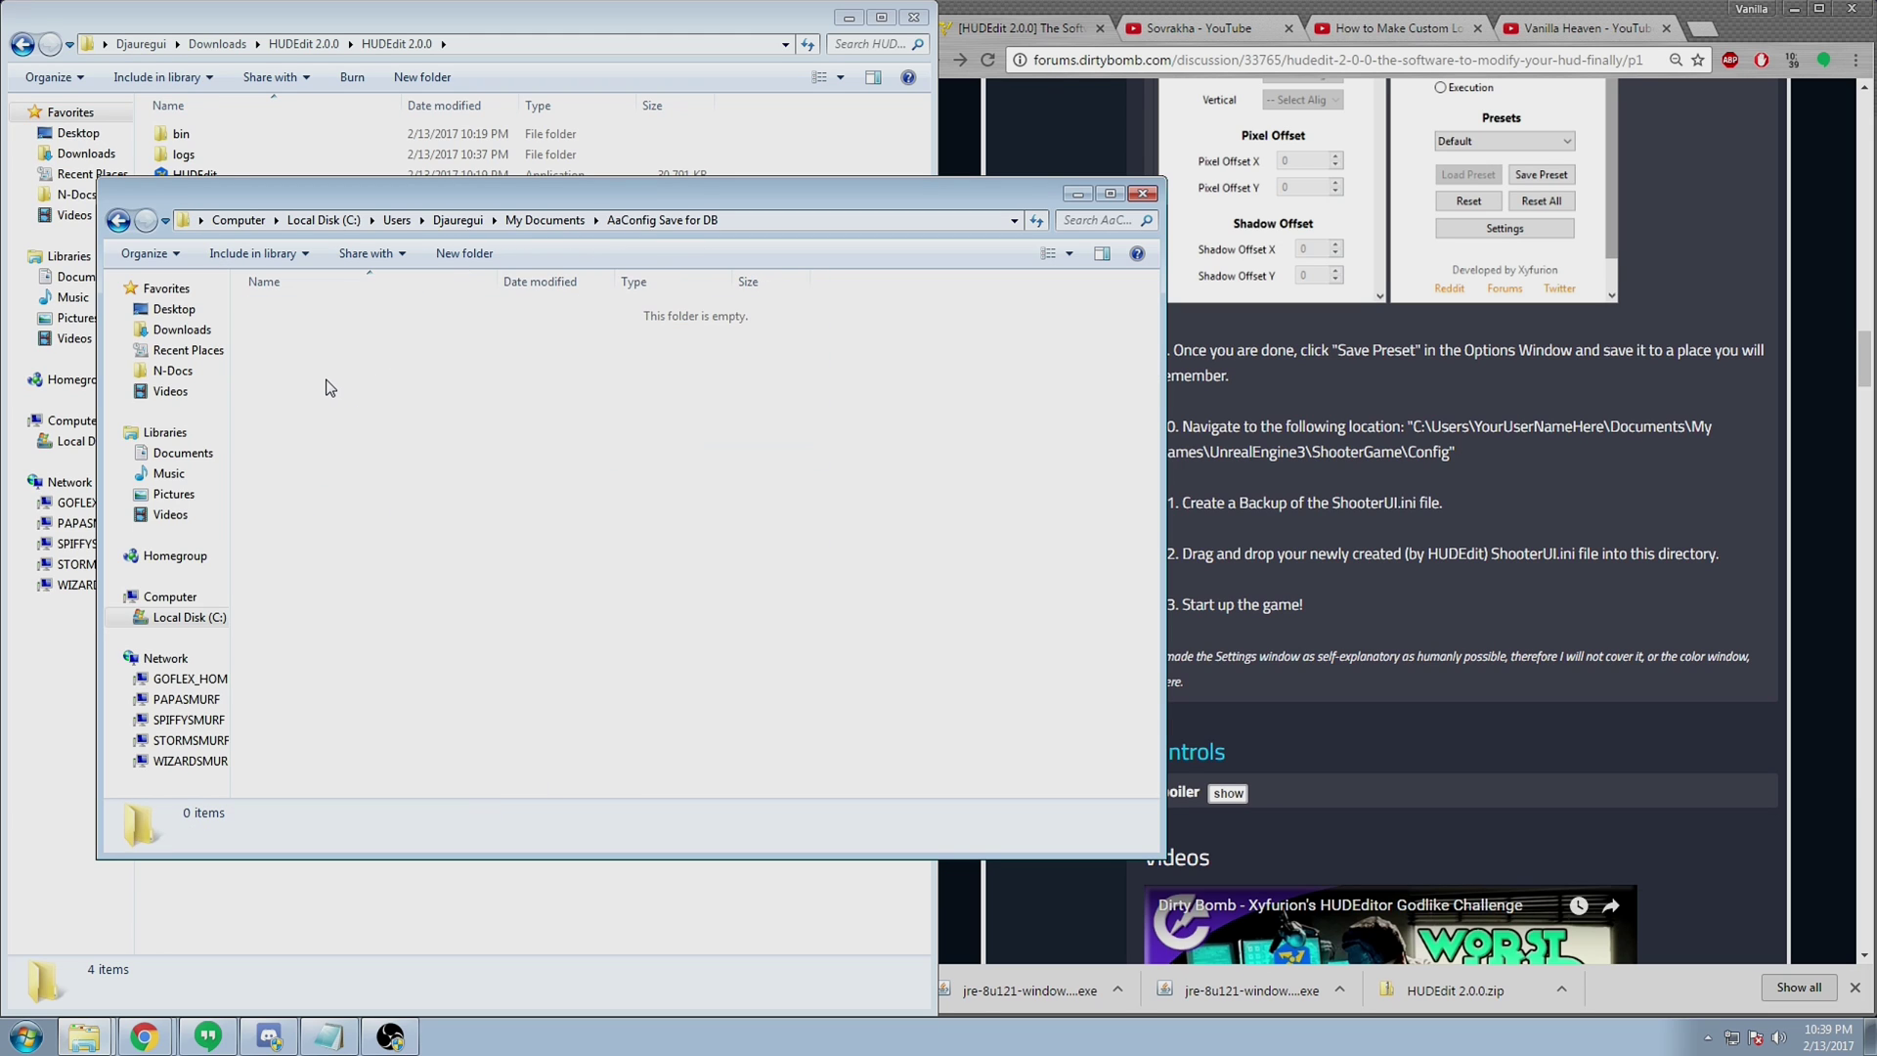
pyautogui.press('BackSpace')
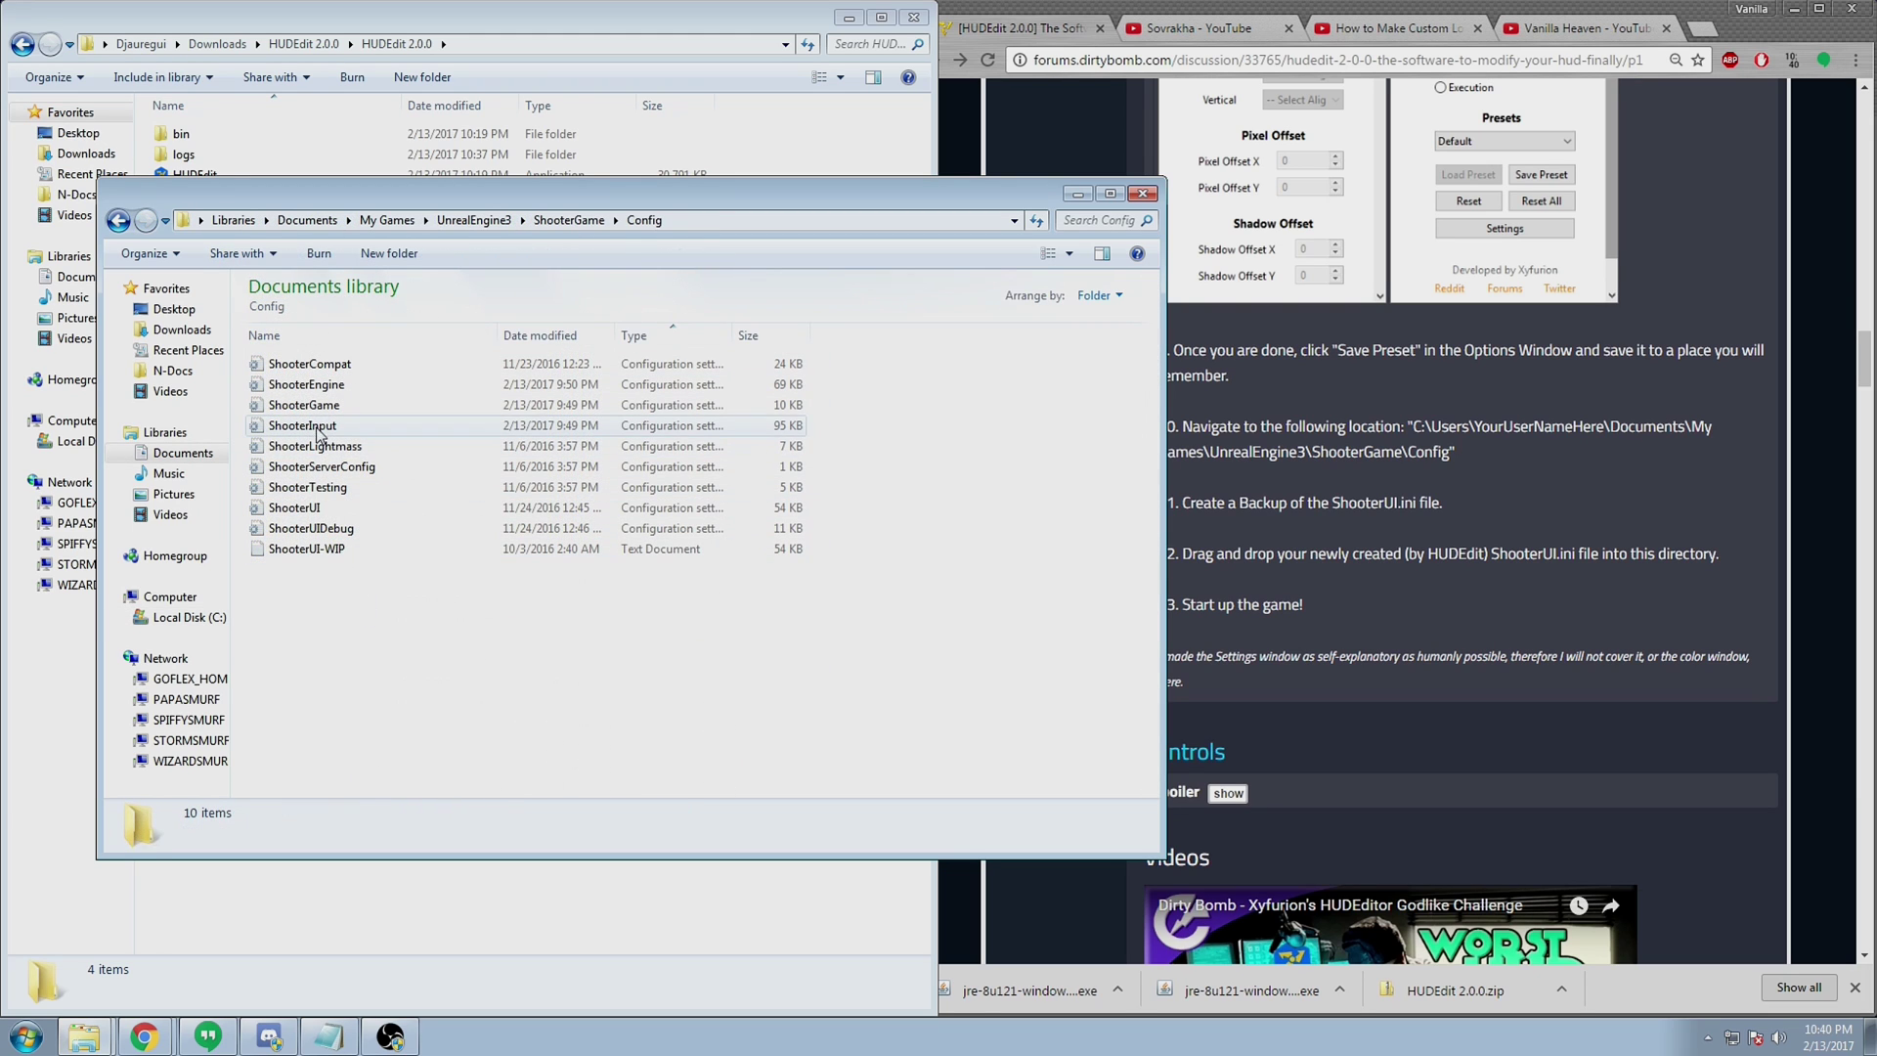
# Permanently delete the old ShooterUI in ShooterGame\Config and paste in the new 55 KB preset.
pyautogui.click(318, 428)
pyautogui.click(368, 508)
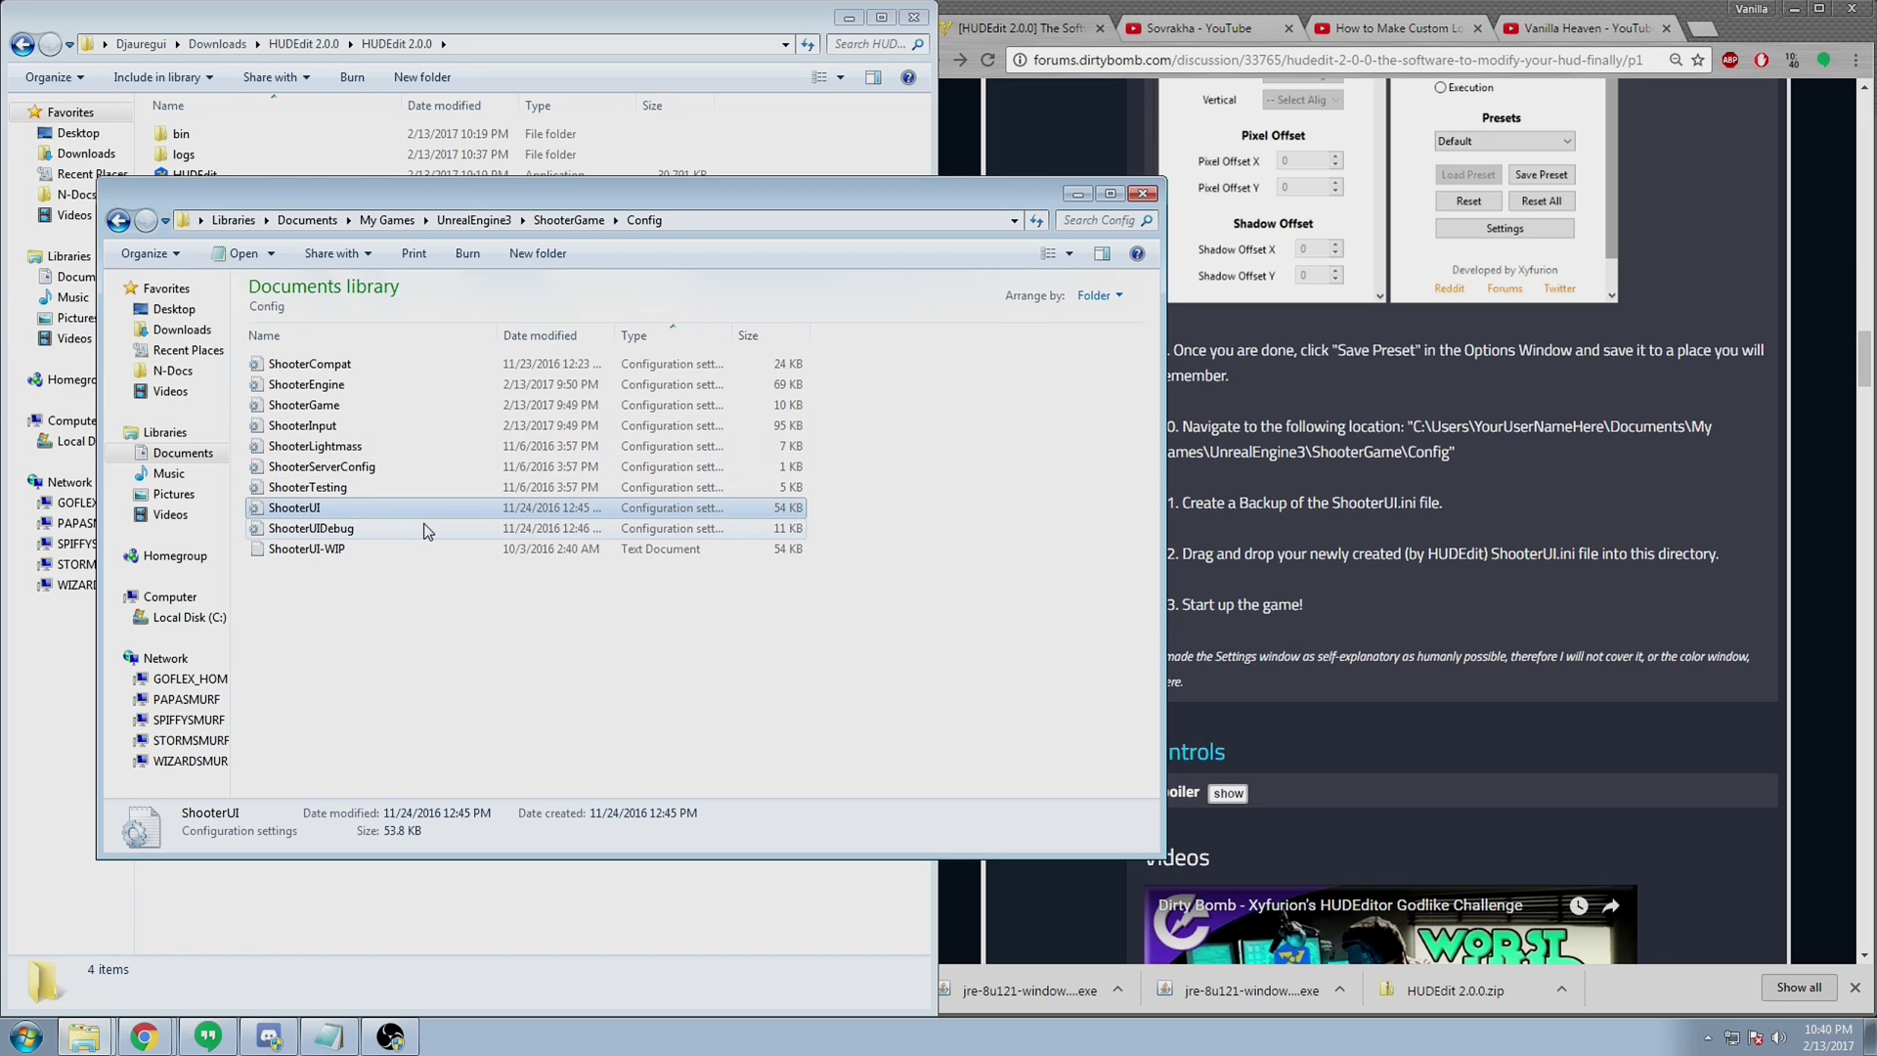
pyautogui.hotkey('shift', 'Delete')
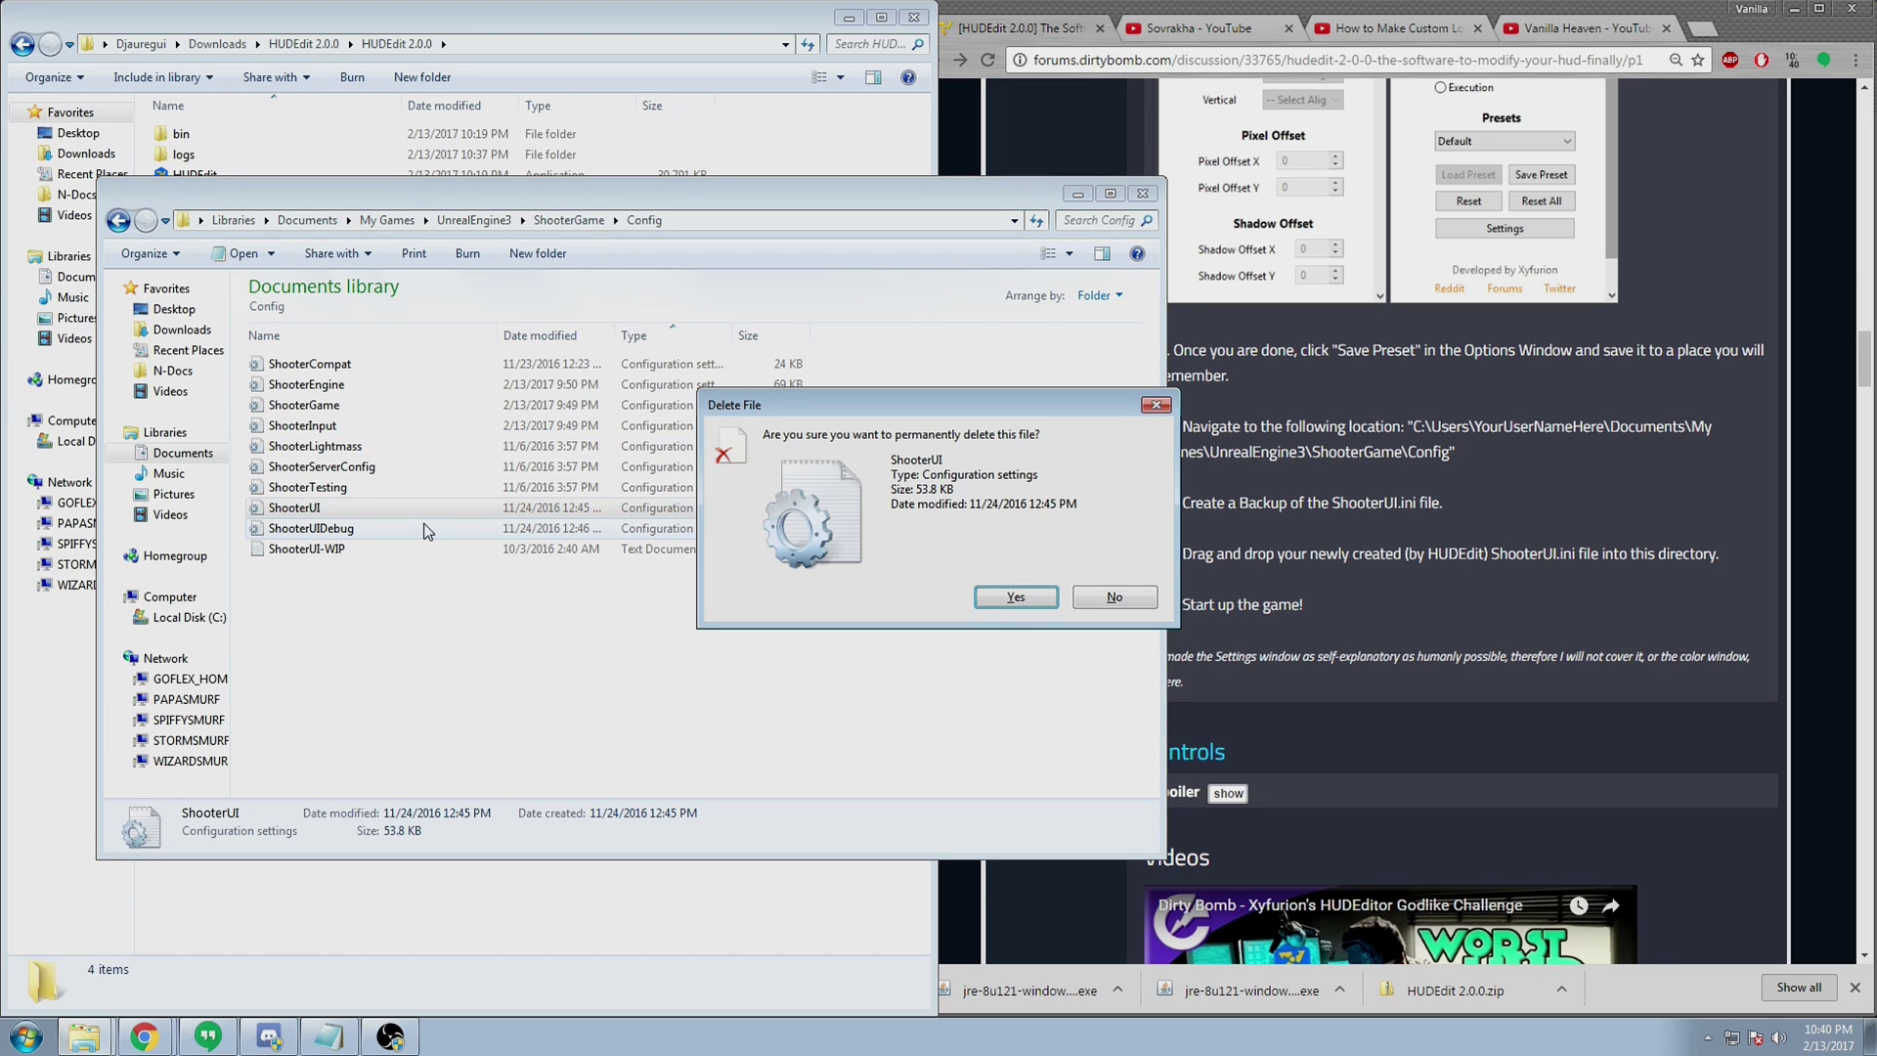
pyautogui.press('Return')
pyautogui.hotkey('ctrl', 'v')
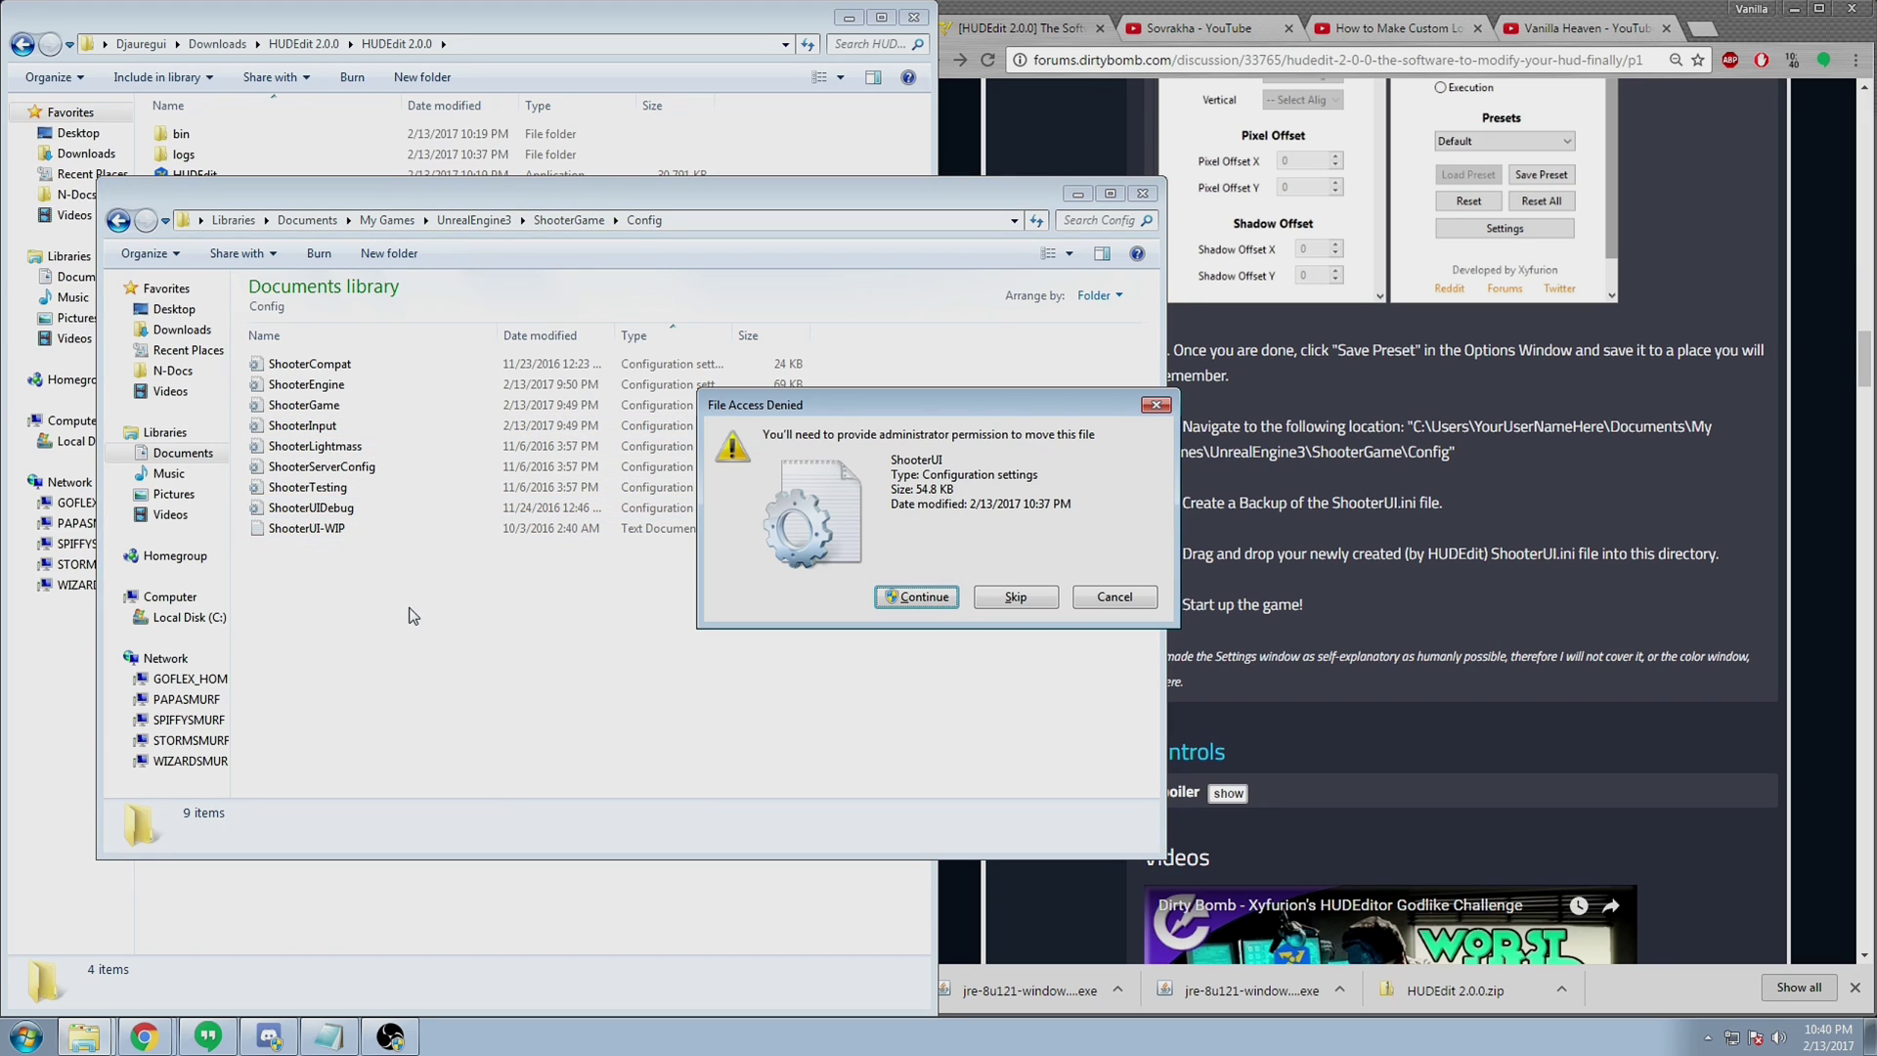
pyautogui.click(916, 597)
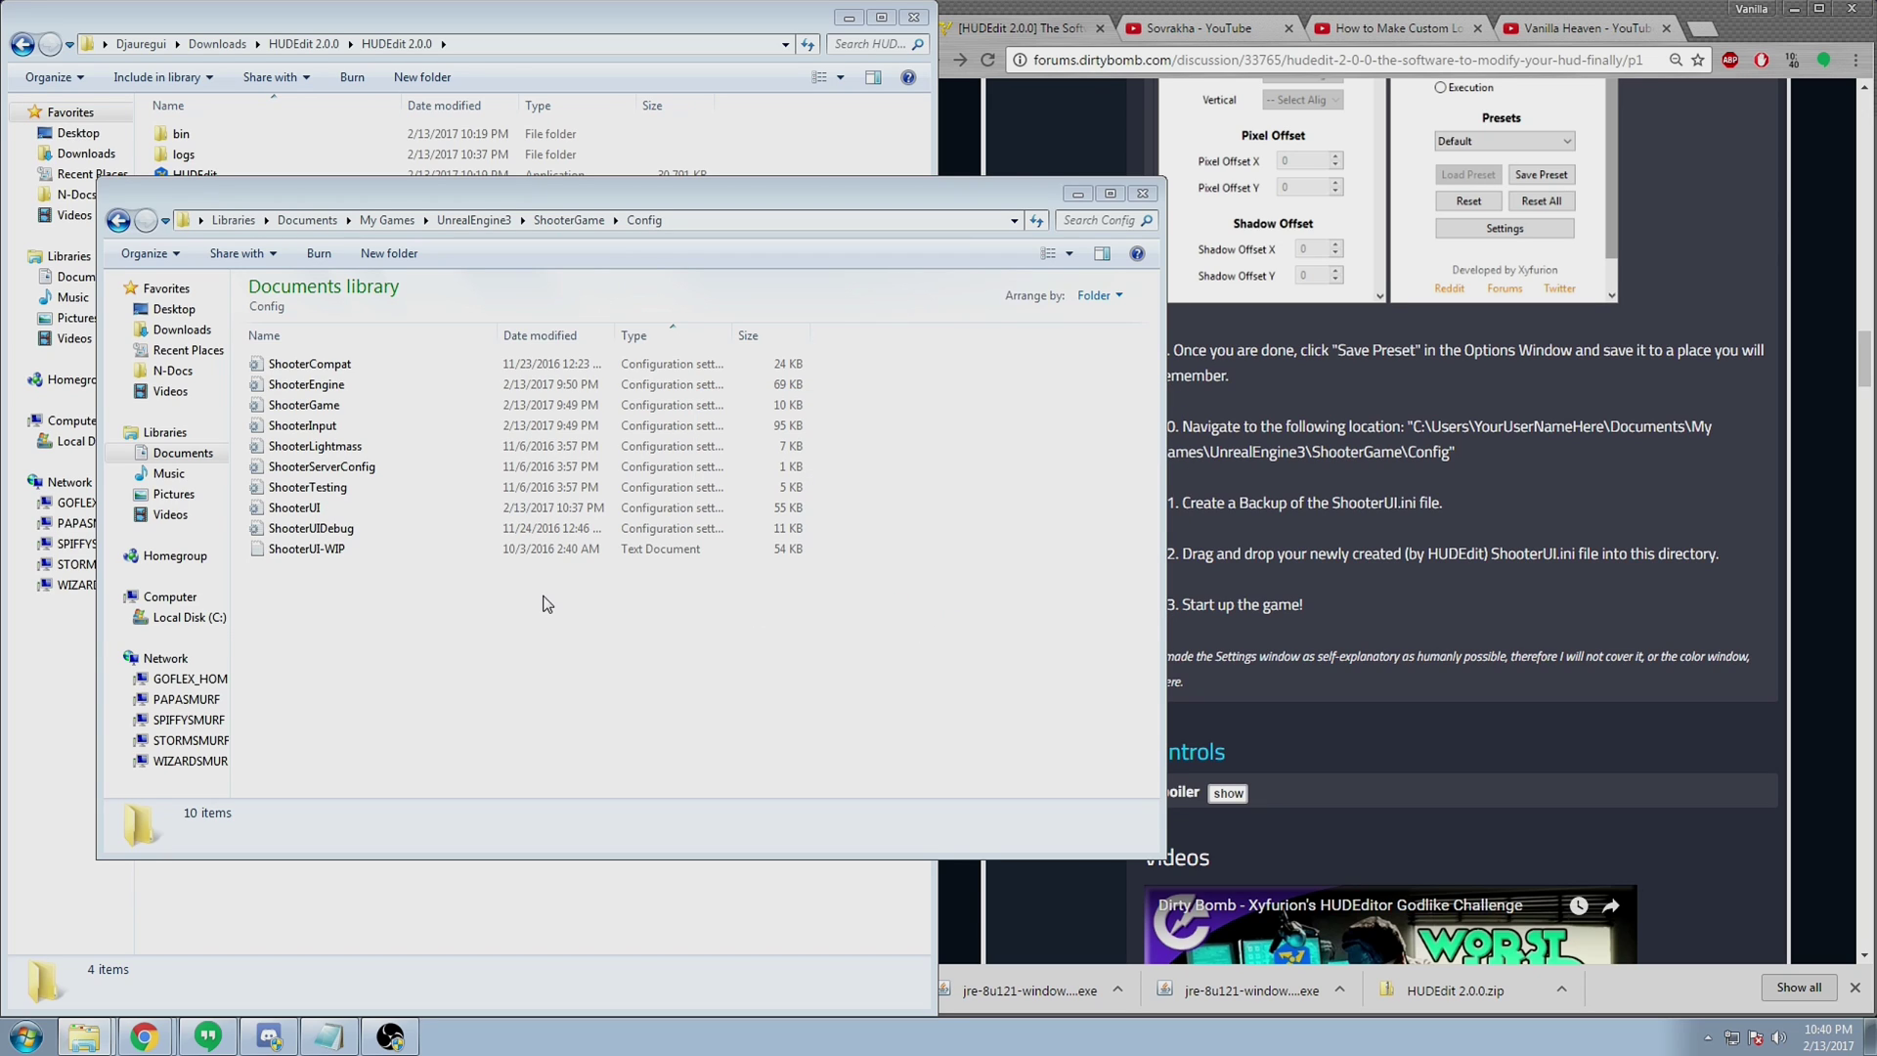
pyautogui.click(354, 512)
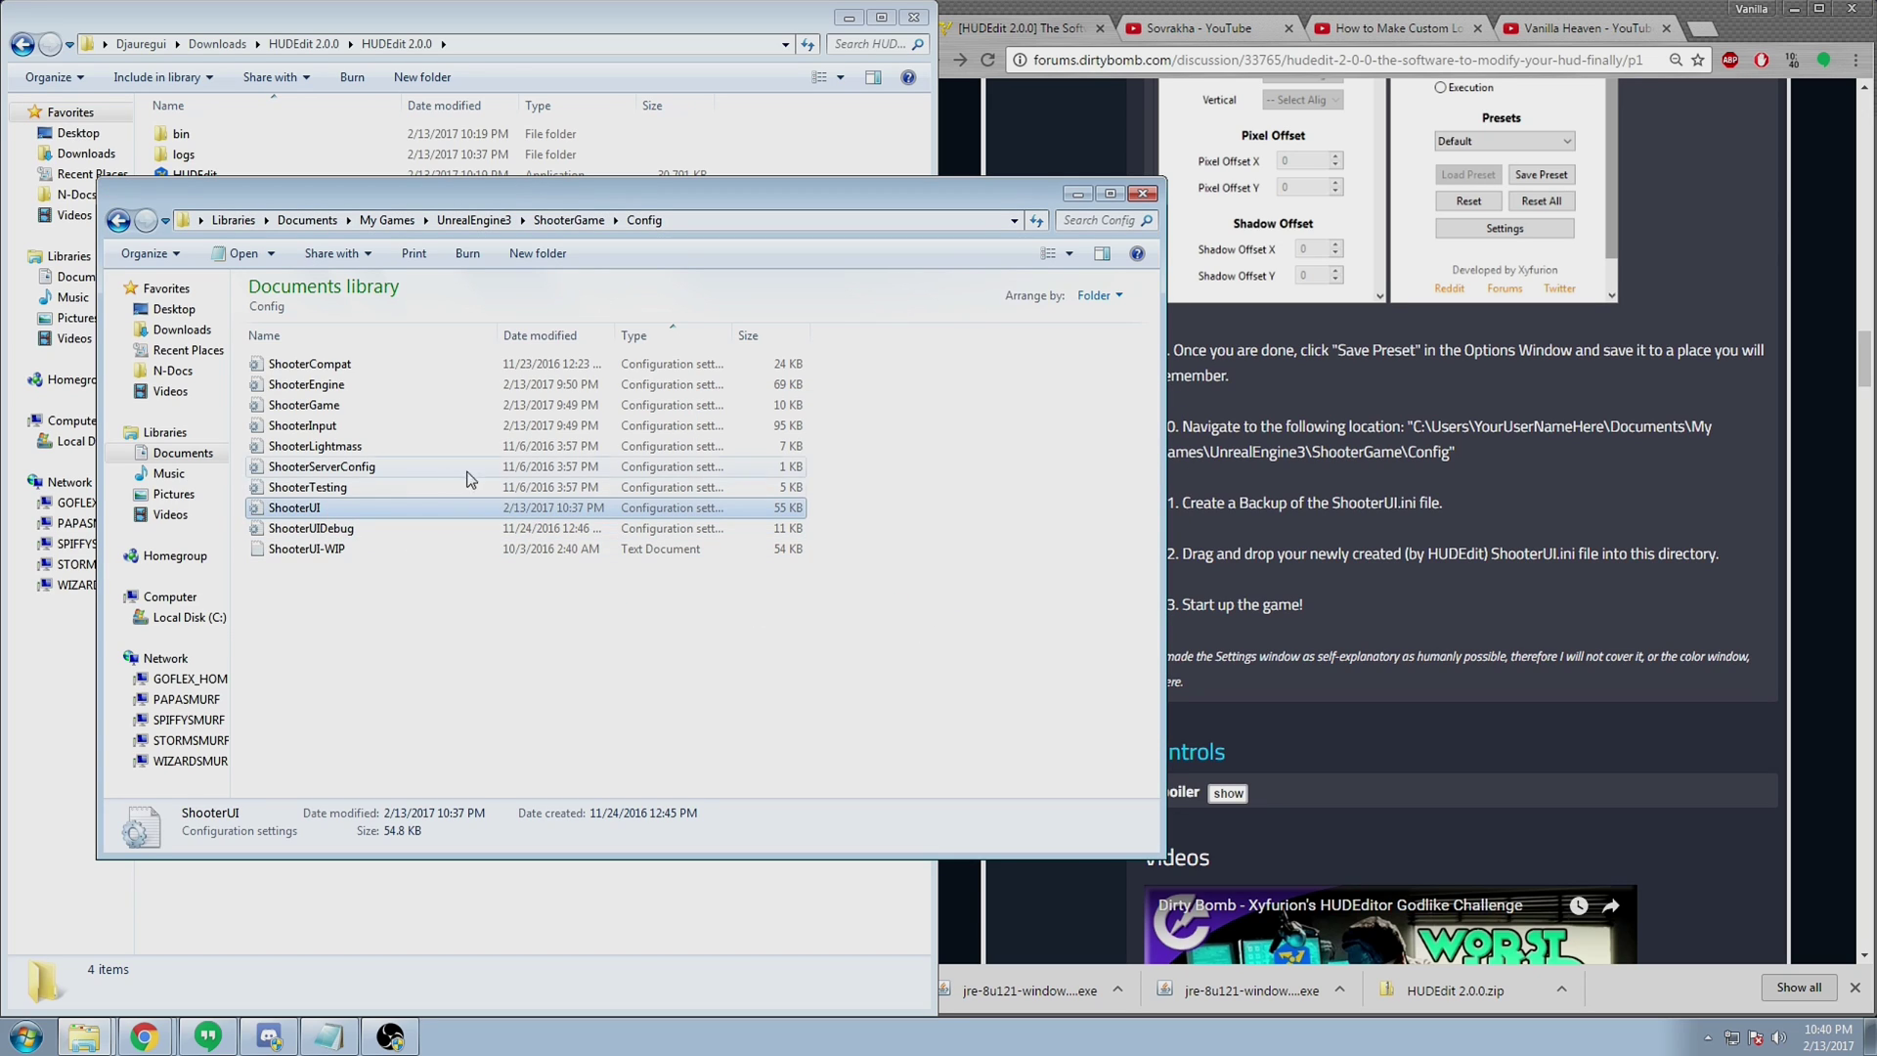
pyautogui.rightClick(333, 515)
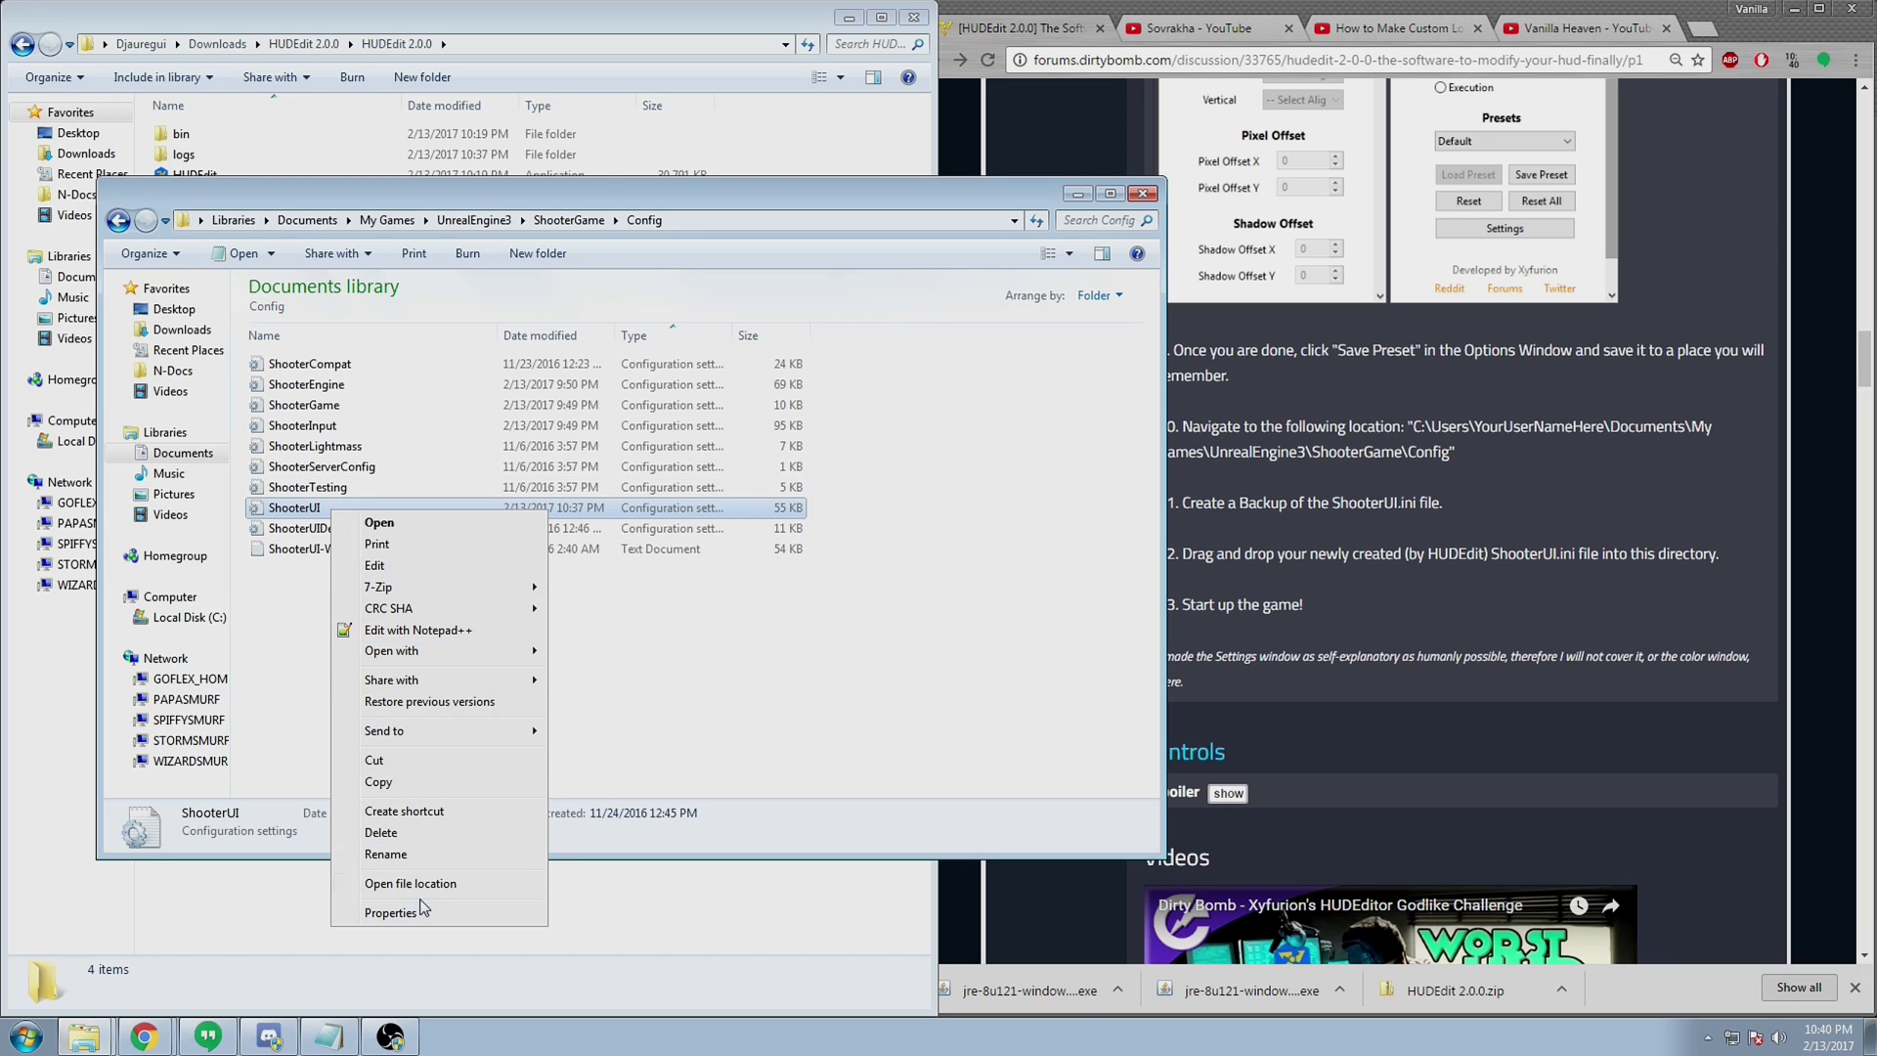
# Tick Read-only in ShooterUI's Properties and apply it with administrator permission.
pyautogui.click(391, 913)
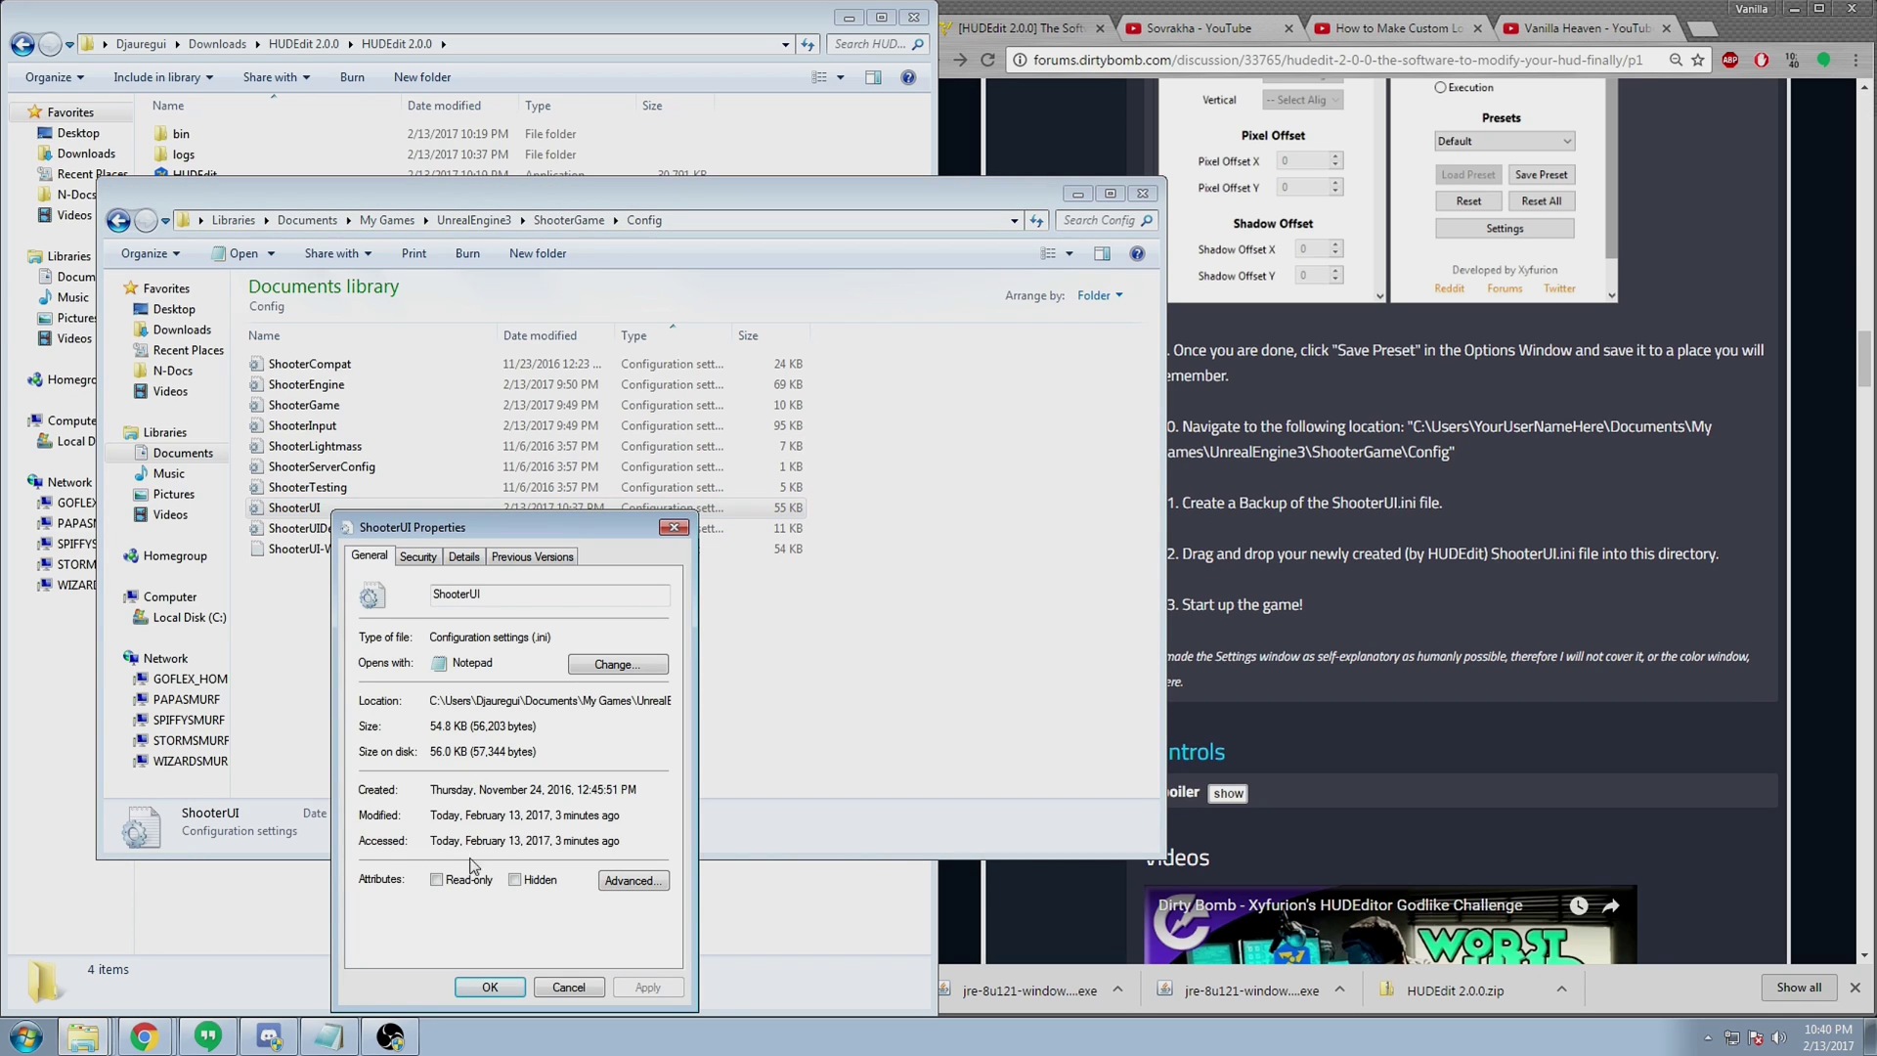
pyautogui.click(442, 885)
pyautogui.click(648, 987)
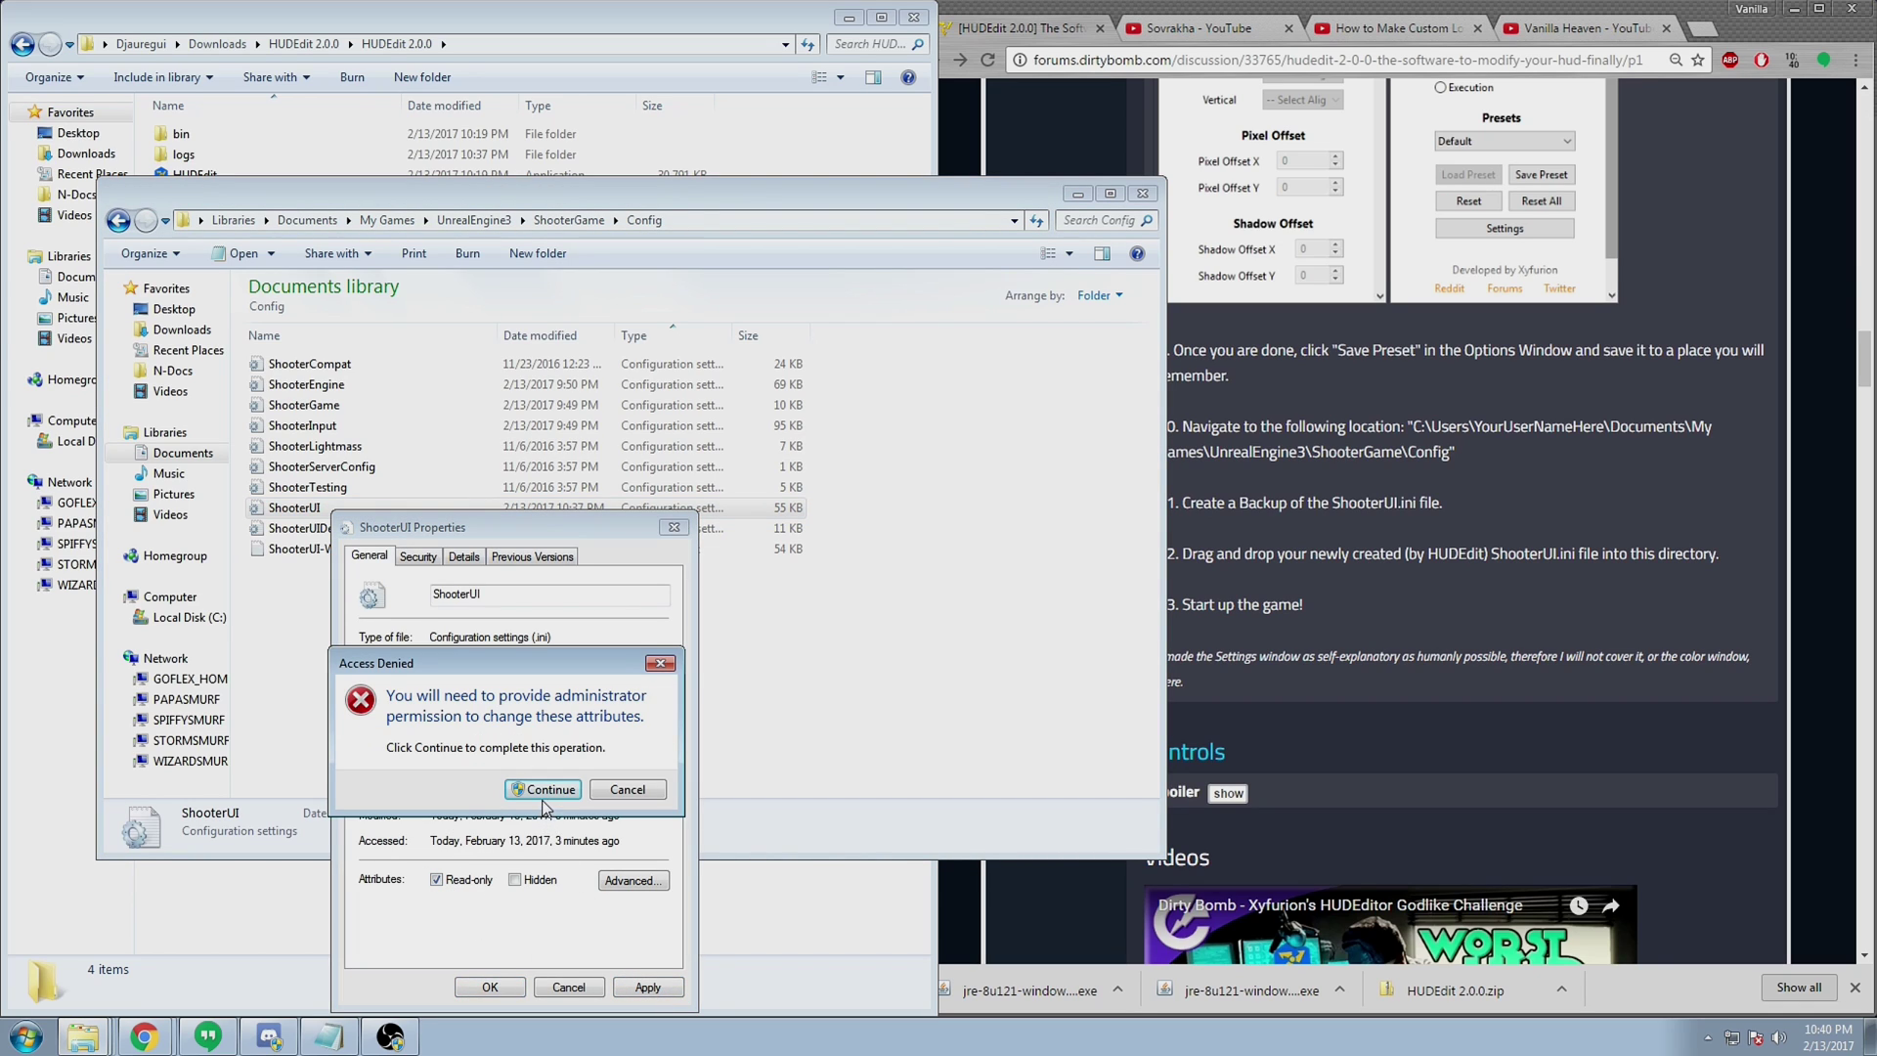
pyautogui.click(544, 790)
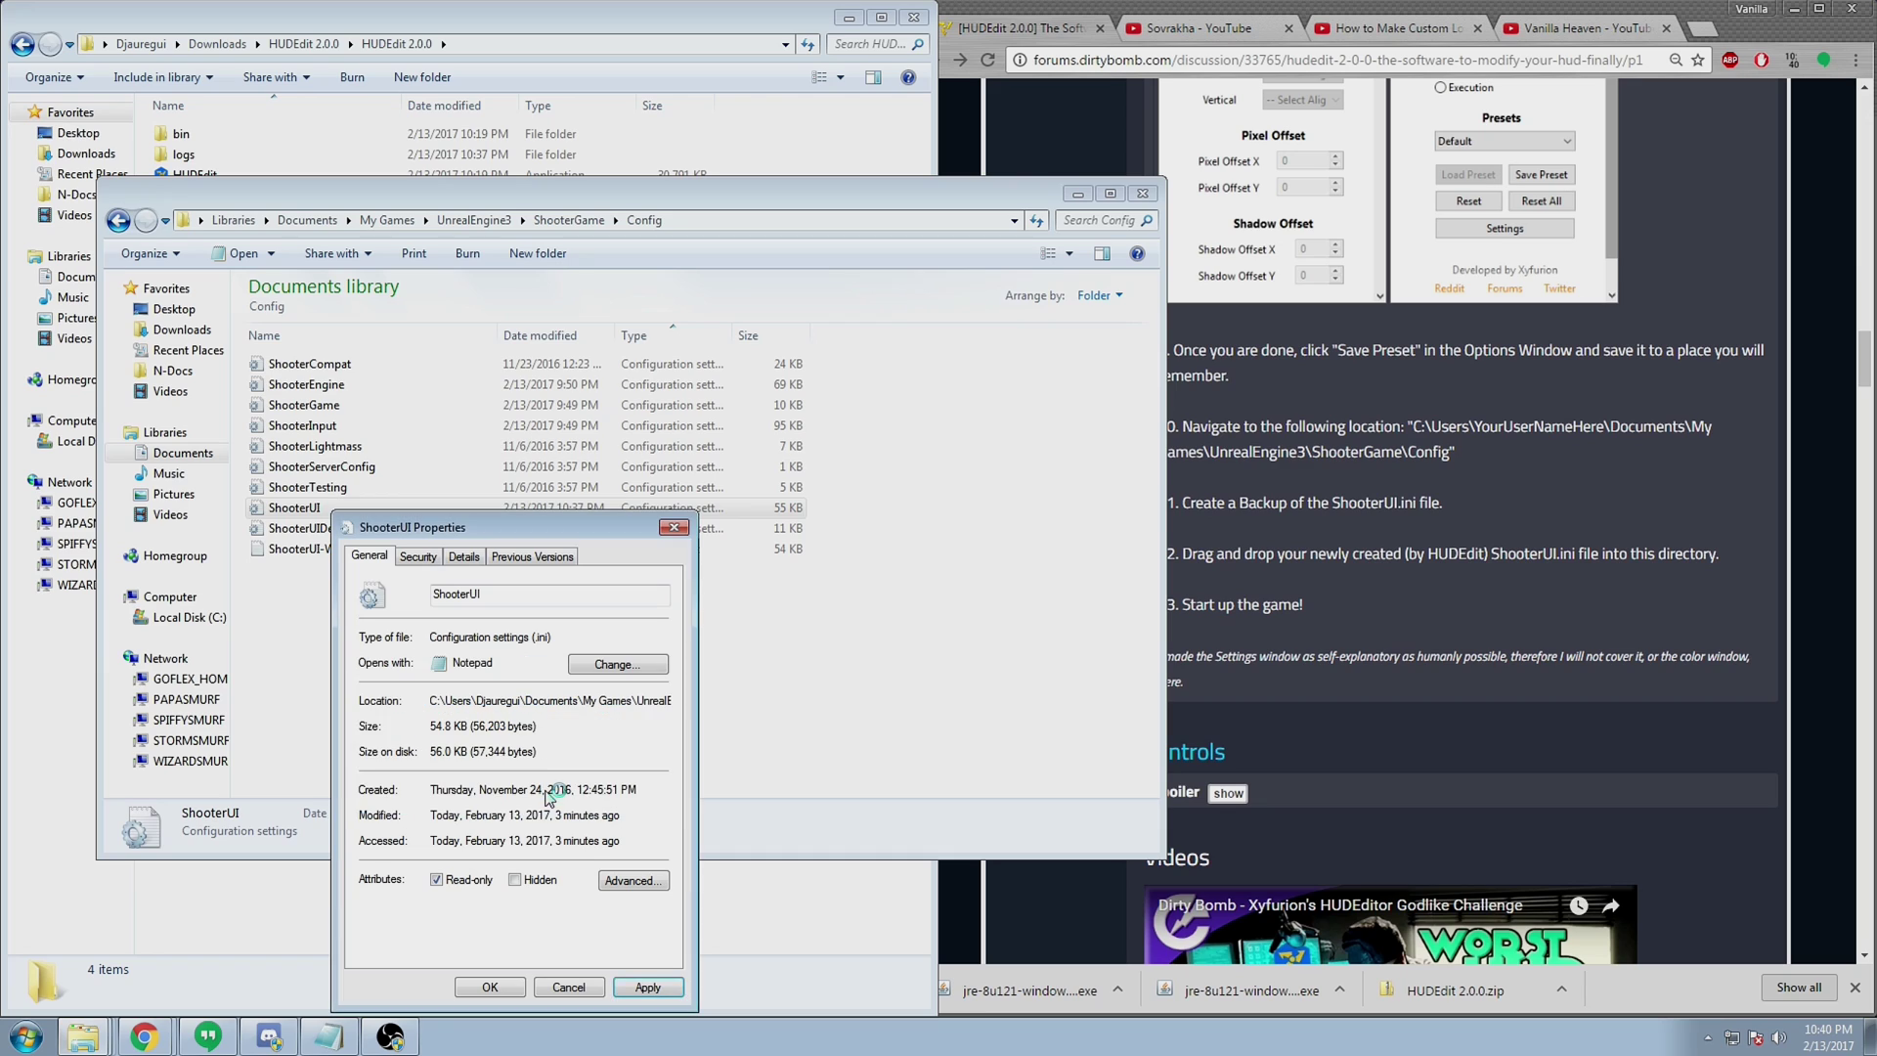
pyautogui.click(490, 986)
pyautogui.click(332, 706)
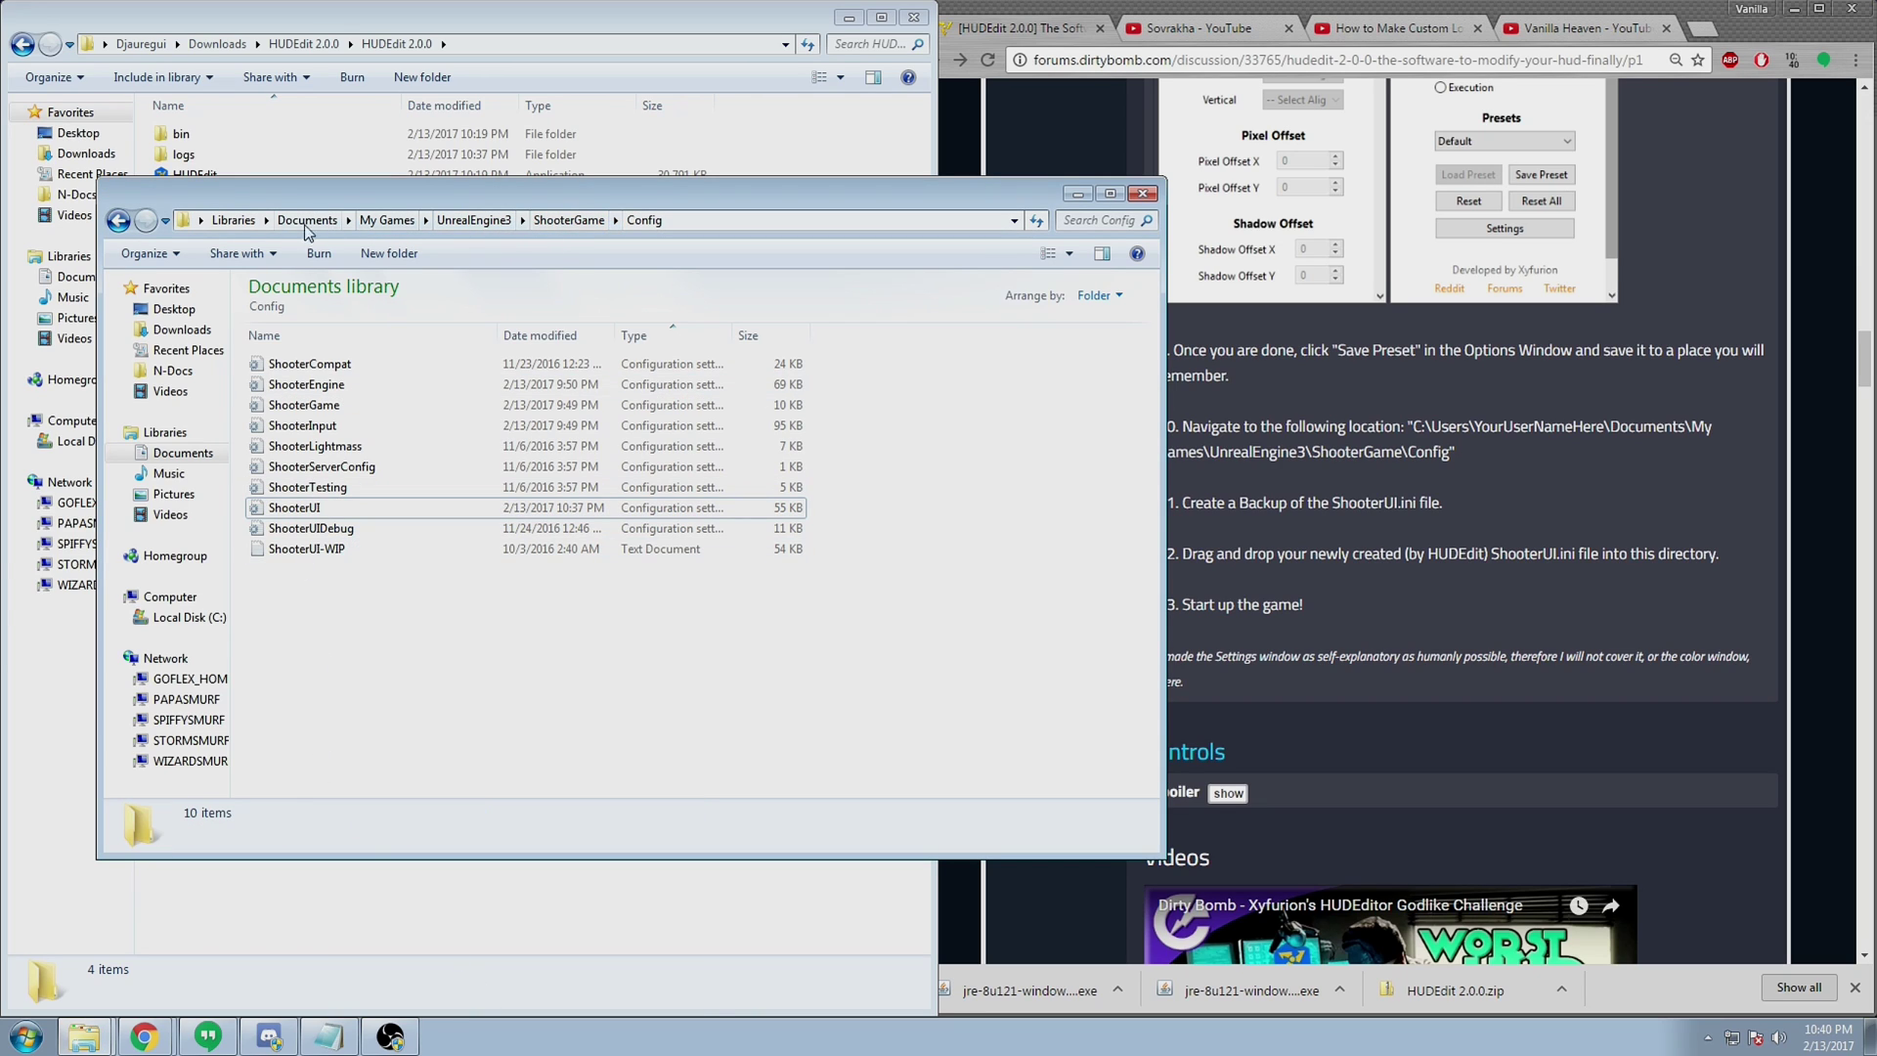
# Close the ShooterGame Explorer window, launch Dirty Bomb via Steam, and dismiss the ShooterUI.ini warning.
pyautogui.click(118, 219)
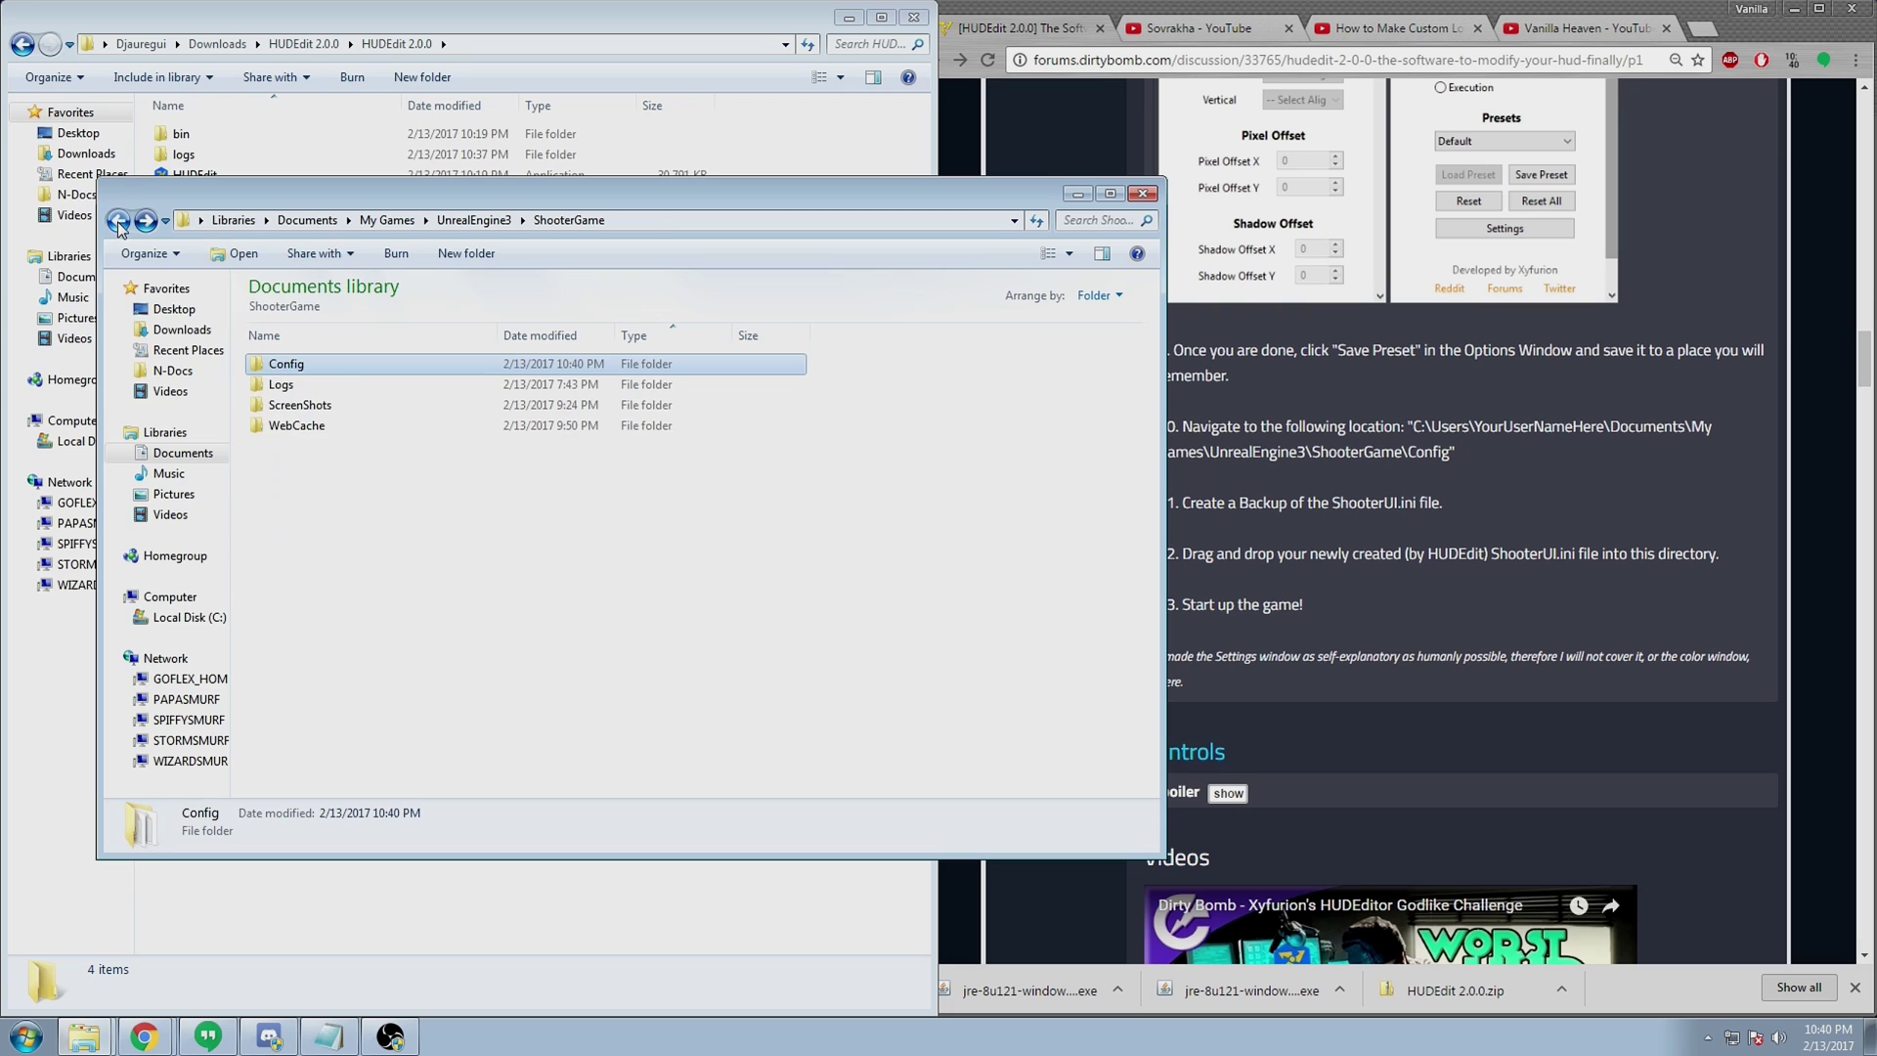
pyautogui.click(1142, 193)
pyautogui.click(26, 1035)
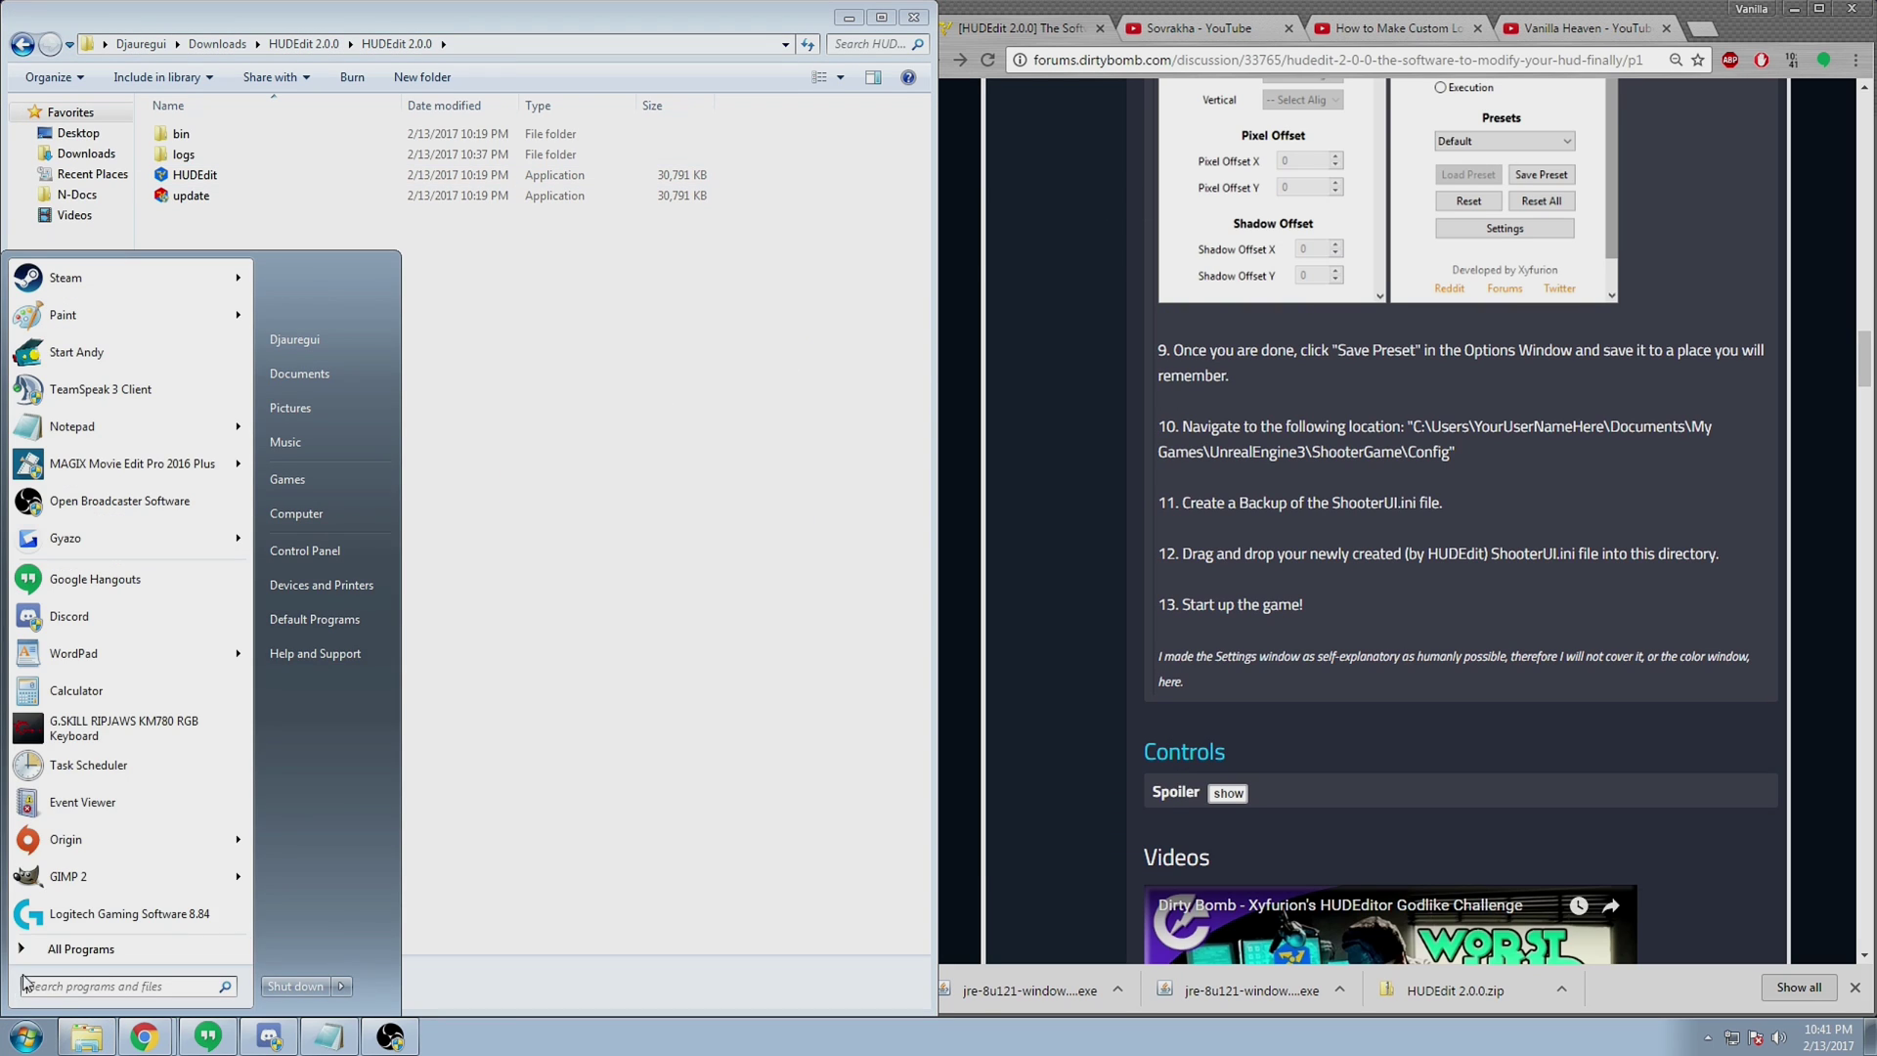
pyautogui.moveTo(235, 278)
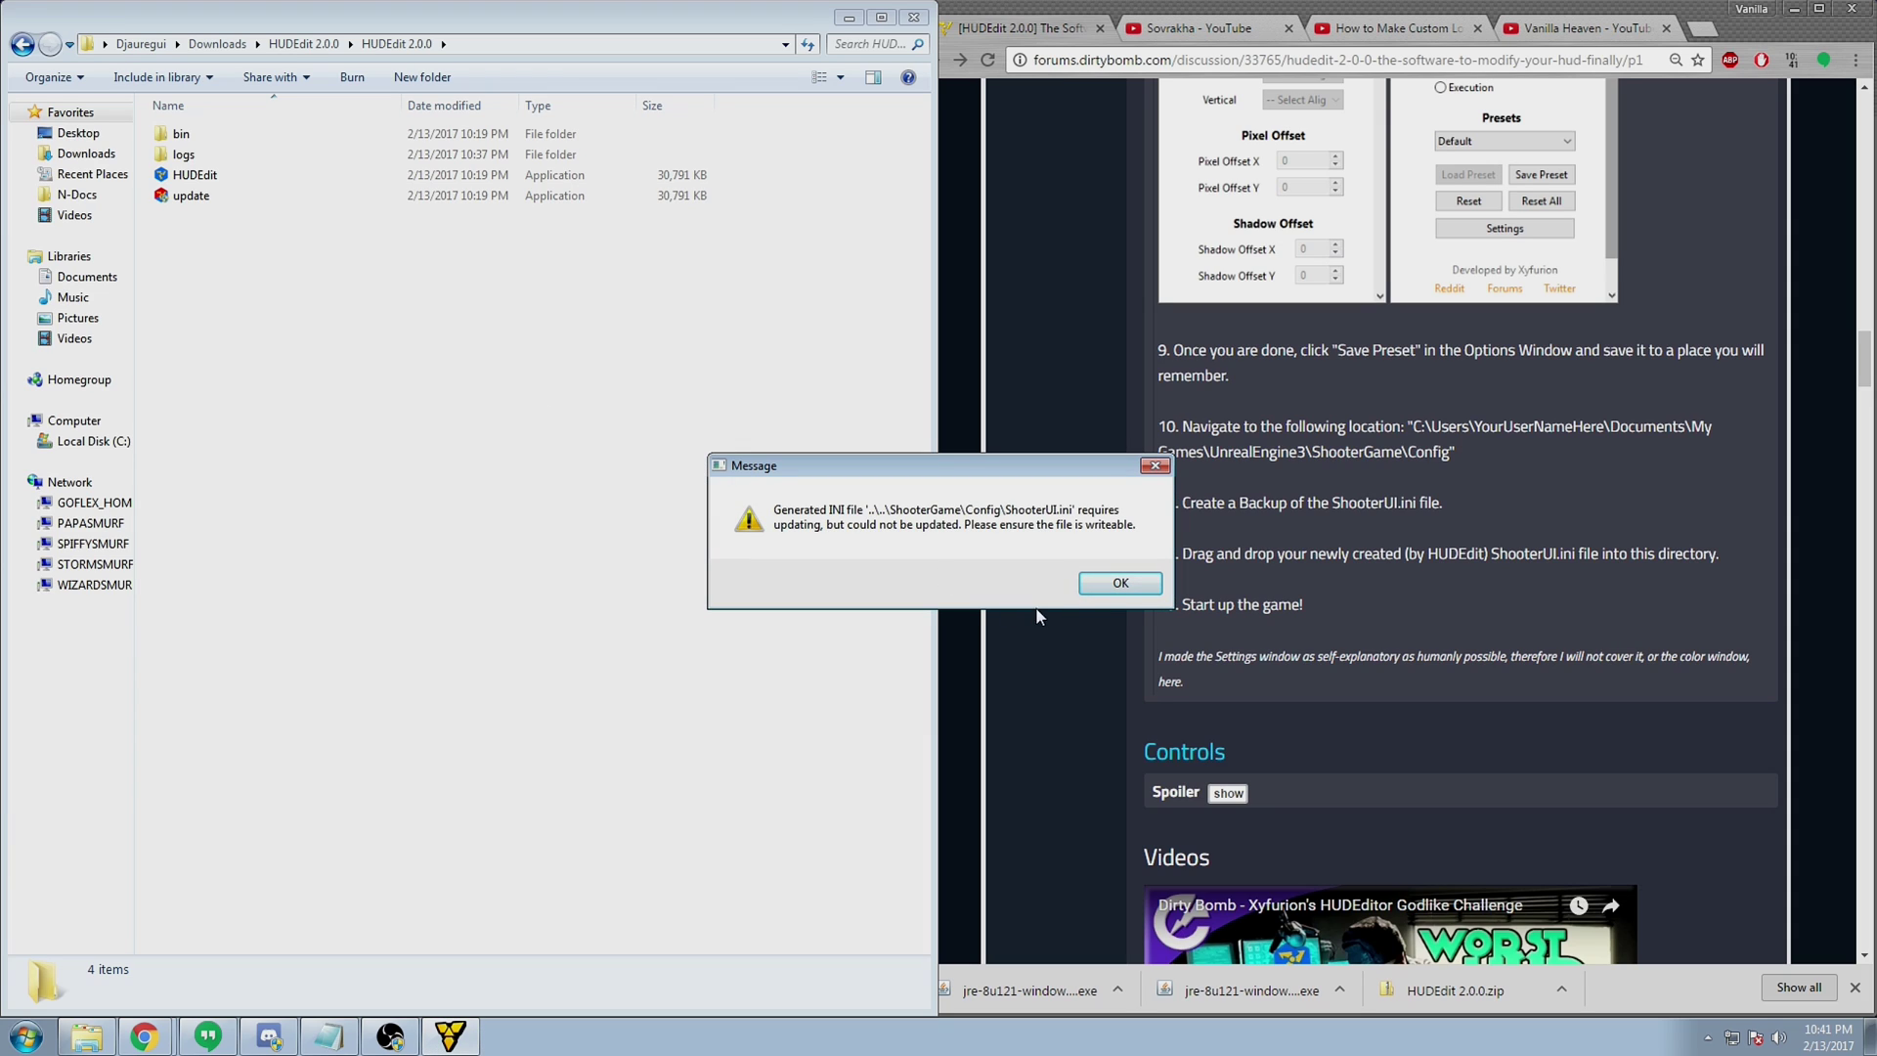
pyautogui.click(1119, 585)
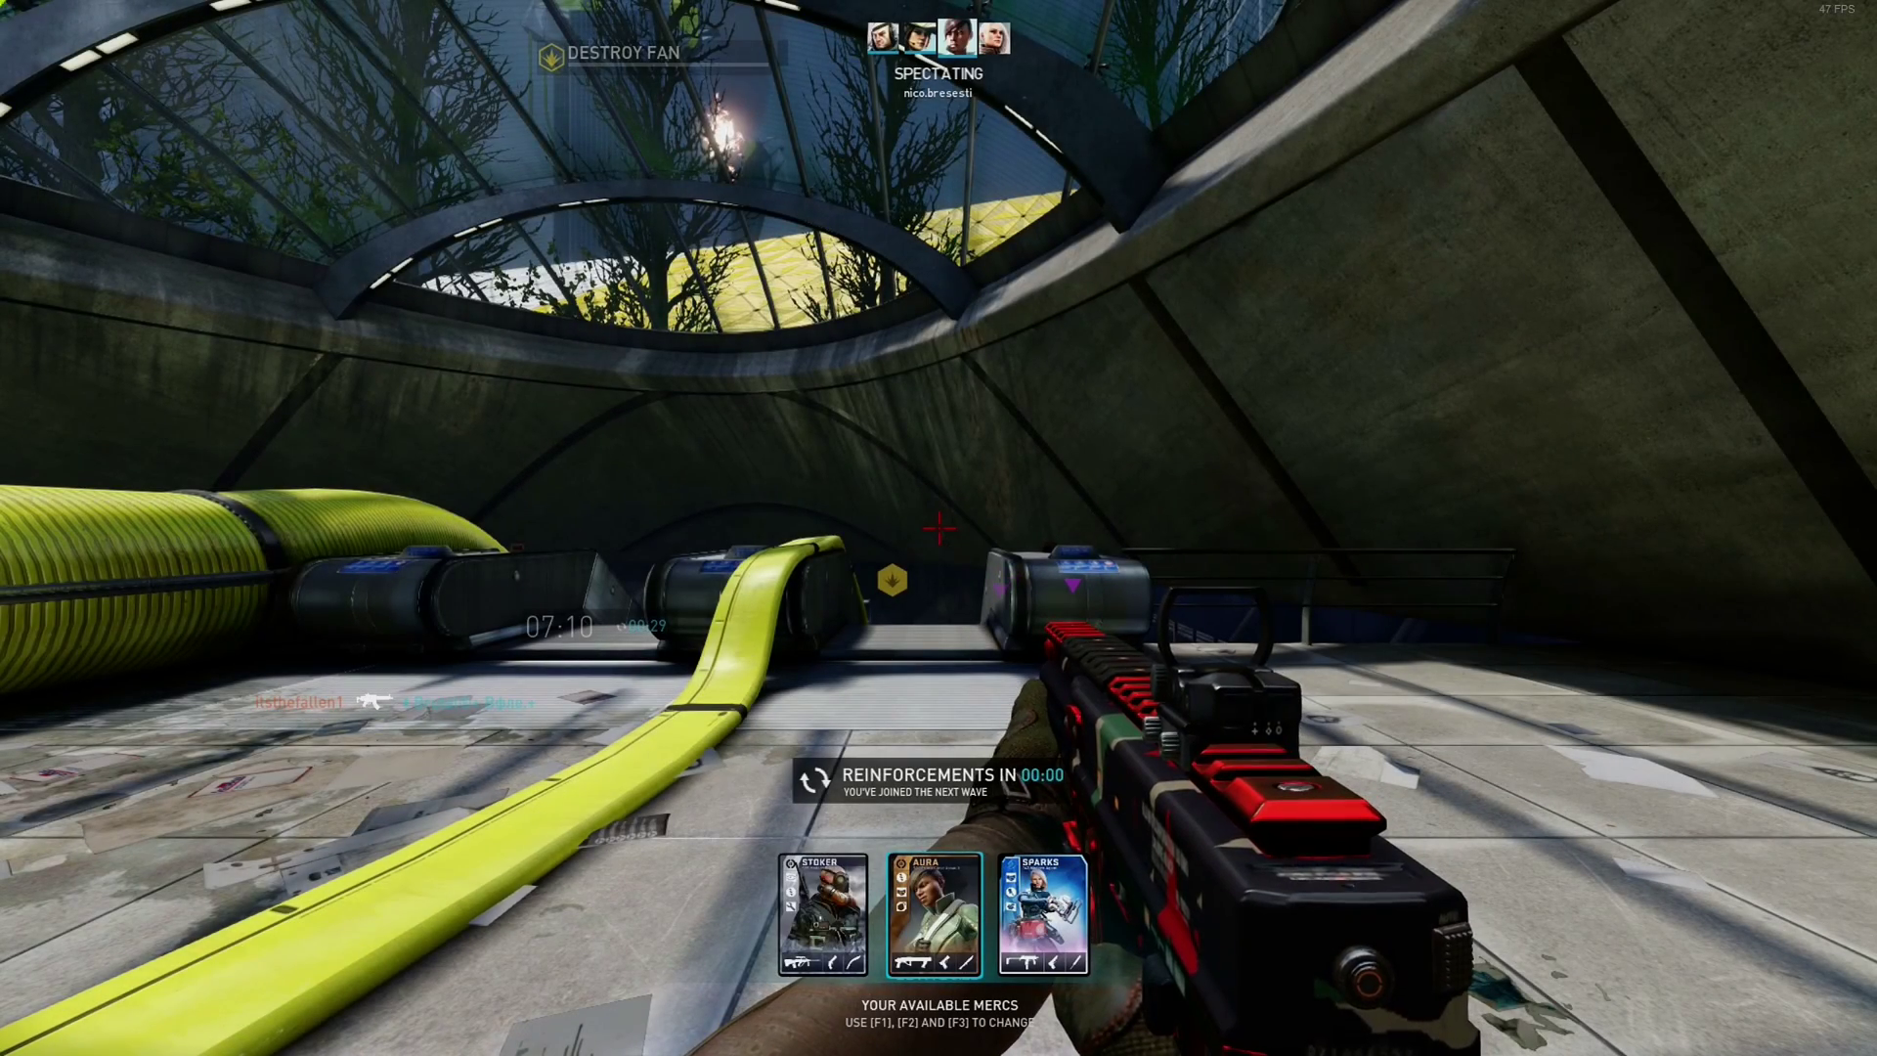
# Deploy and advance through the tunnel, escalators and yellow pipe corridor toward Canary Wharf.
pyautogui.press('space')
pyautogui.press('w')
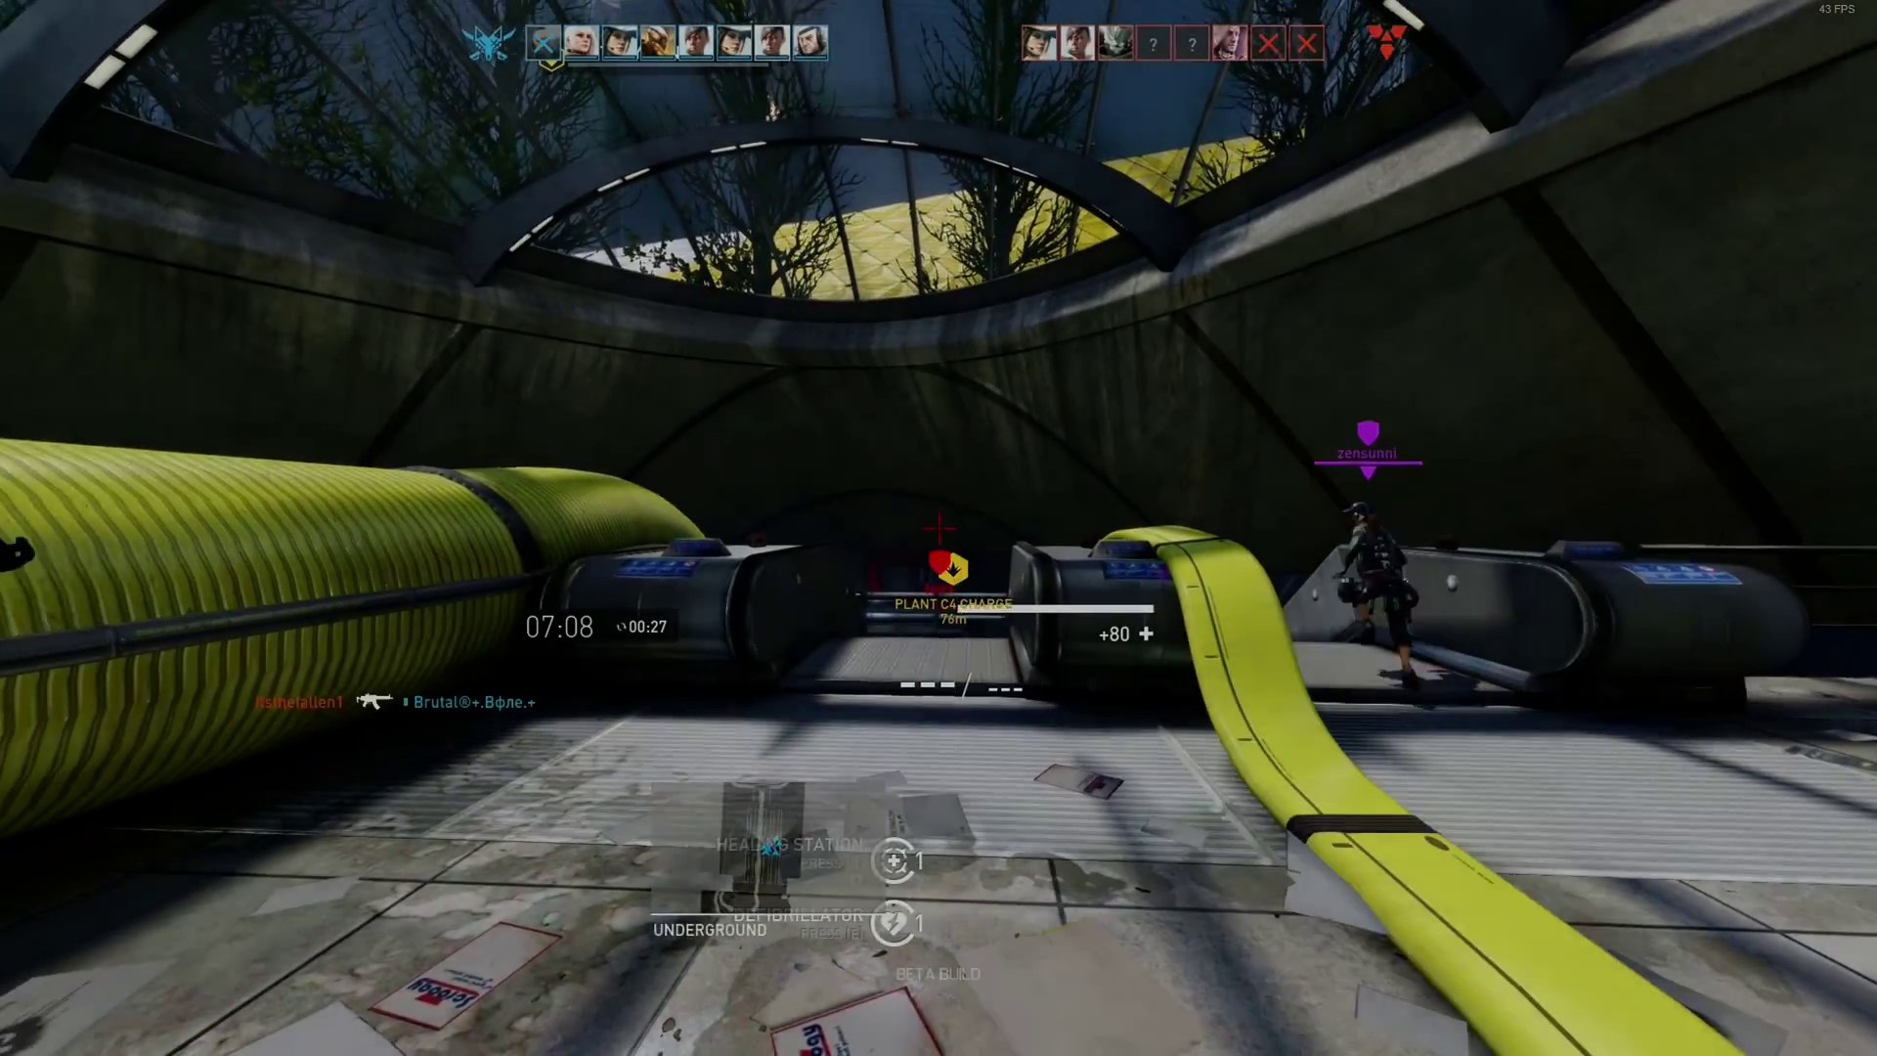
pyautogui.press('w')
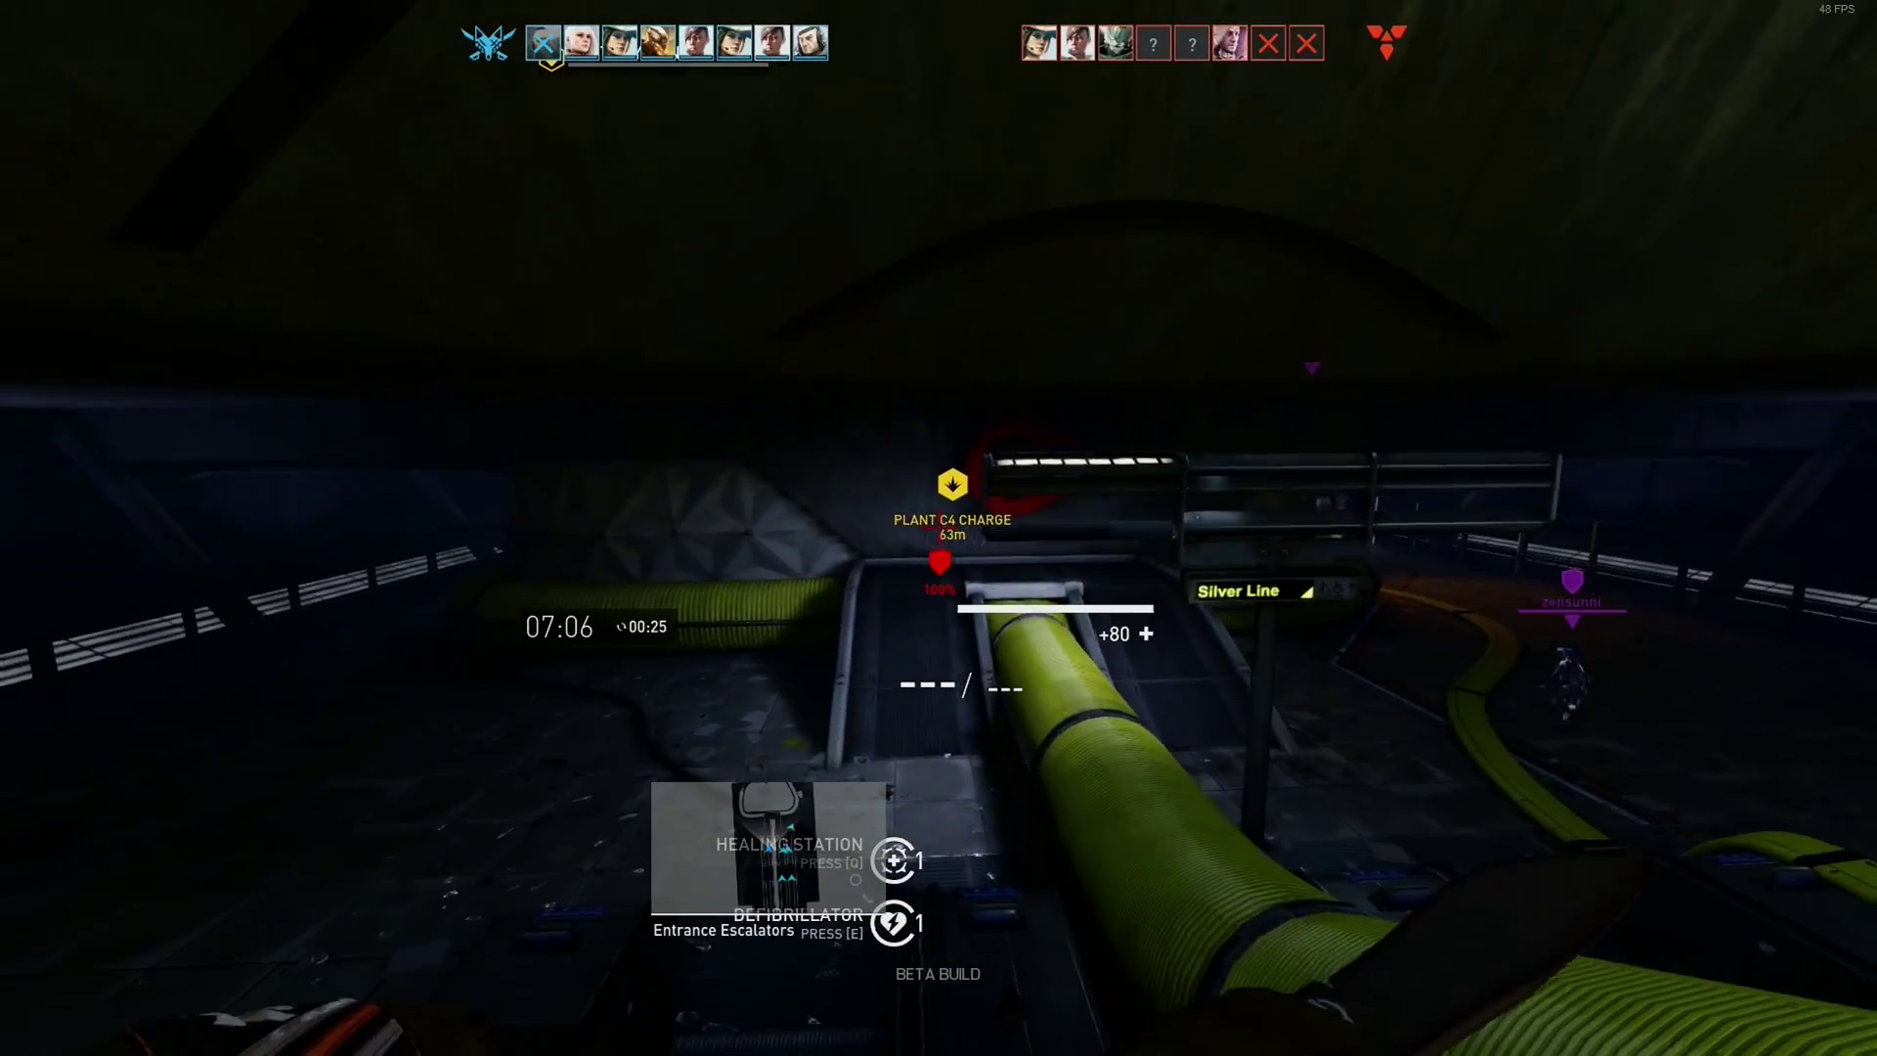
pyautogui.press('w')
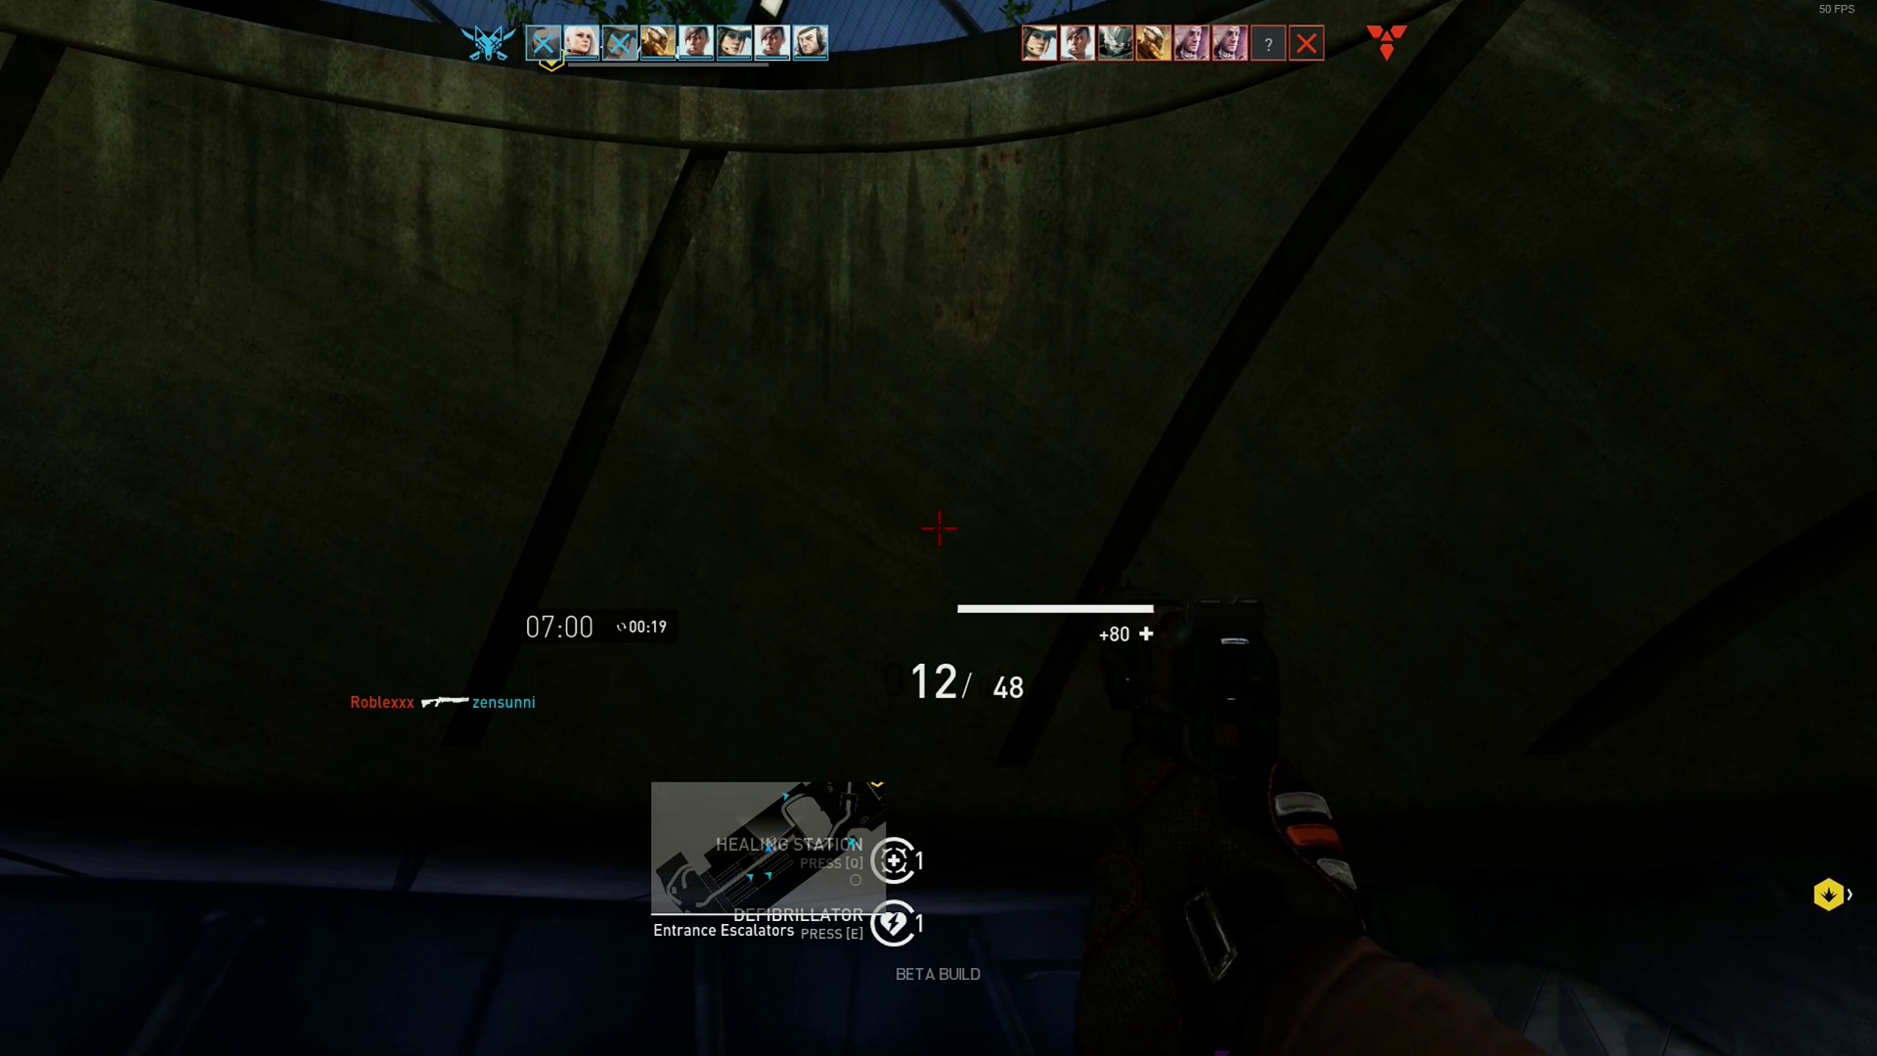
pyautogui.press('w')
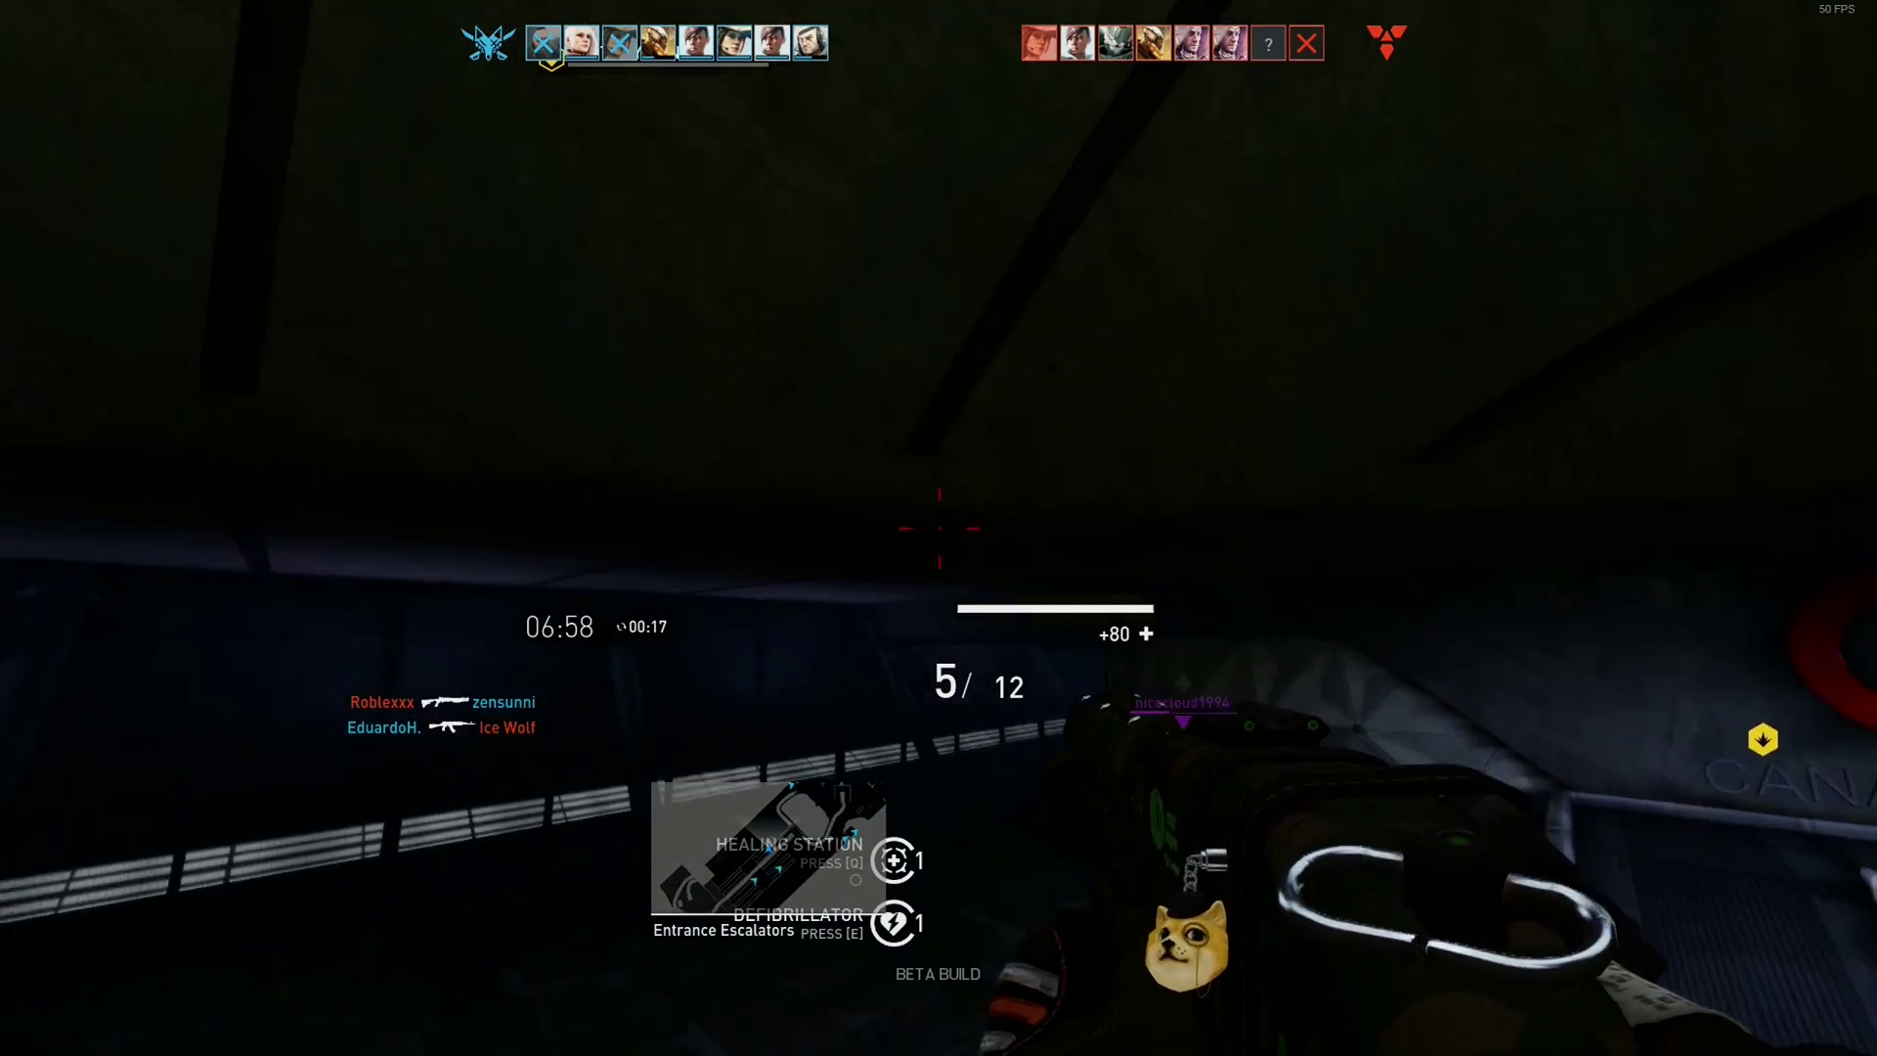
pyautogui.press('w')
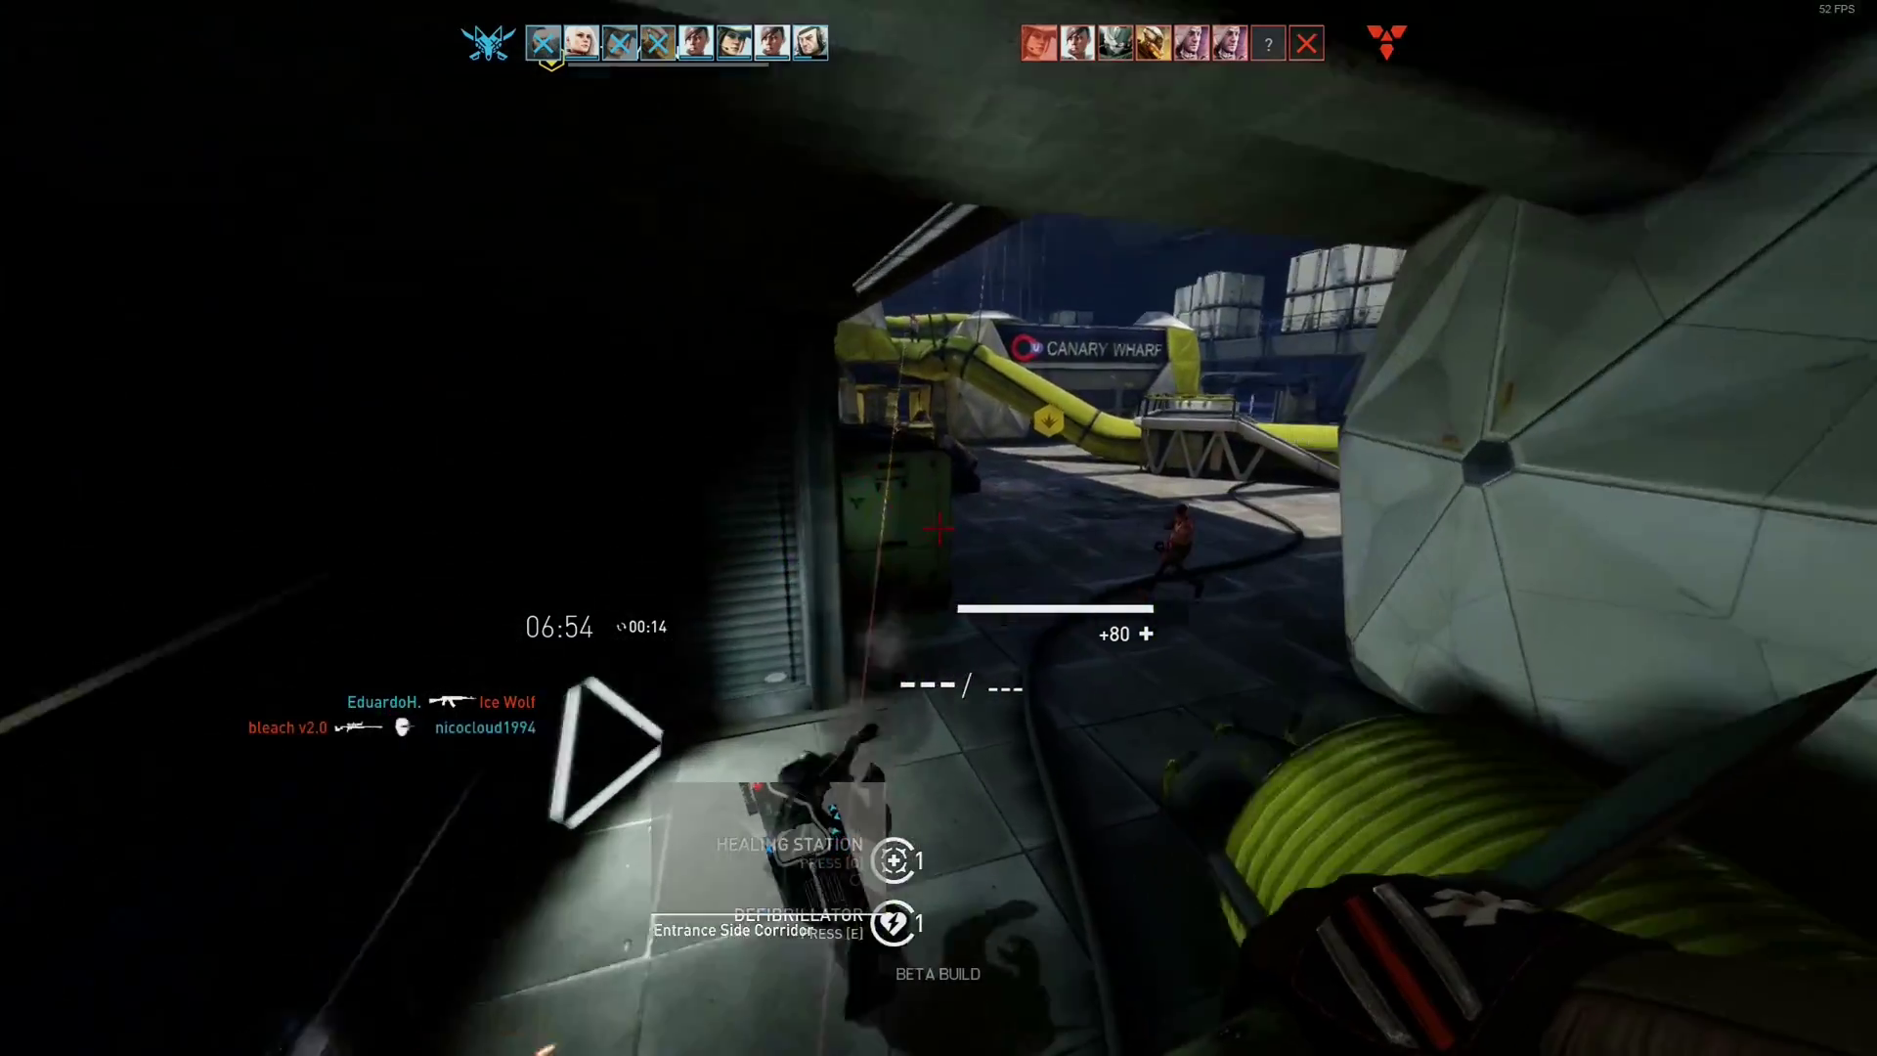
# Drop a healing station and fire at the attacking enemies in West Atrium.
pyautogui.click(939, 528)
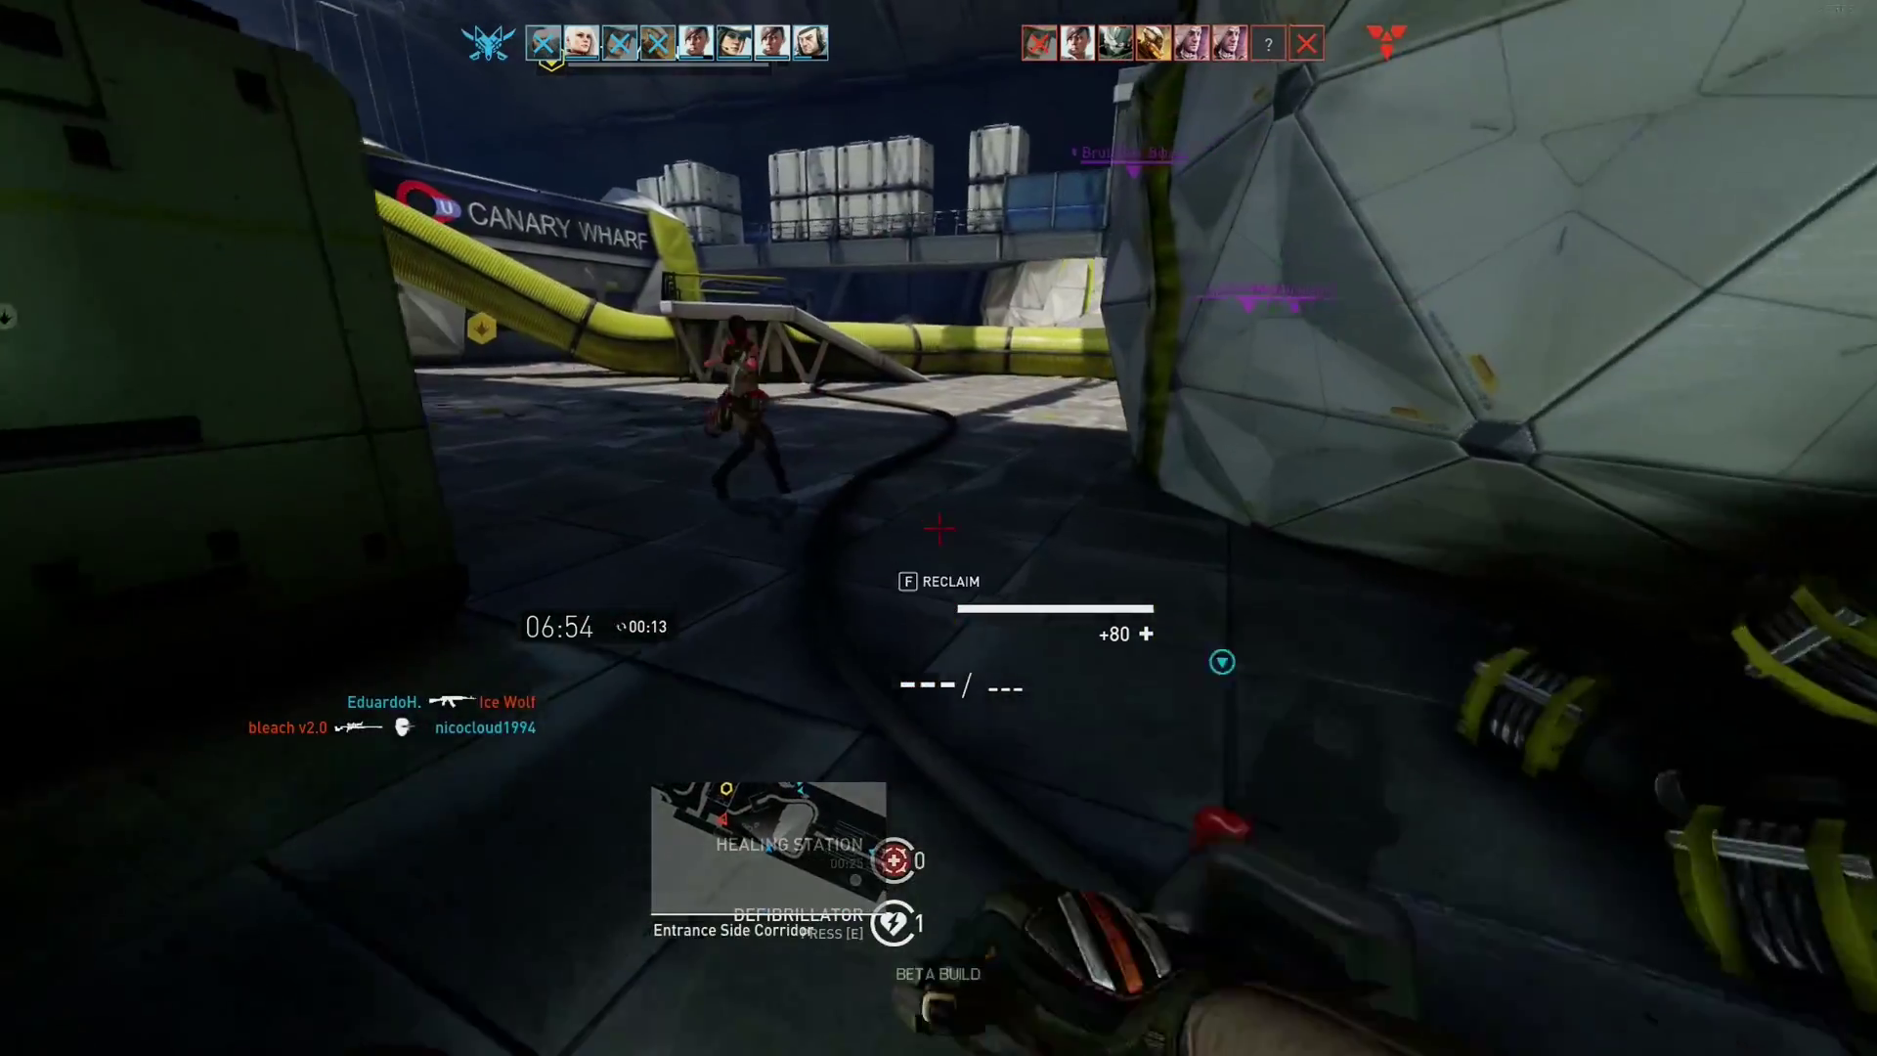
pyautogui.click(938, 528)
pyautogui.click(939, 528)
pyautogui.press('w')
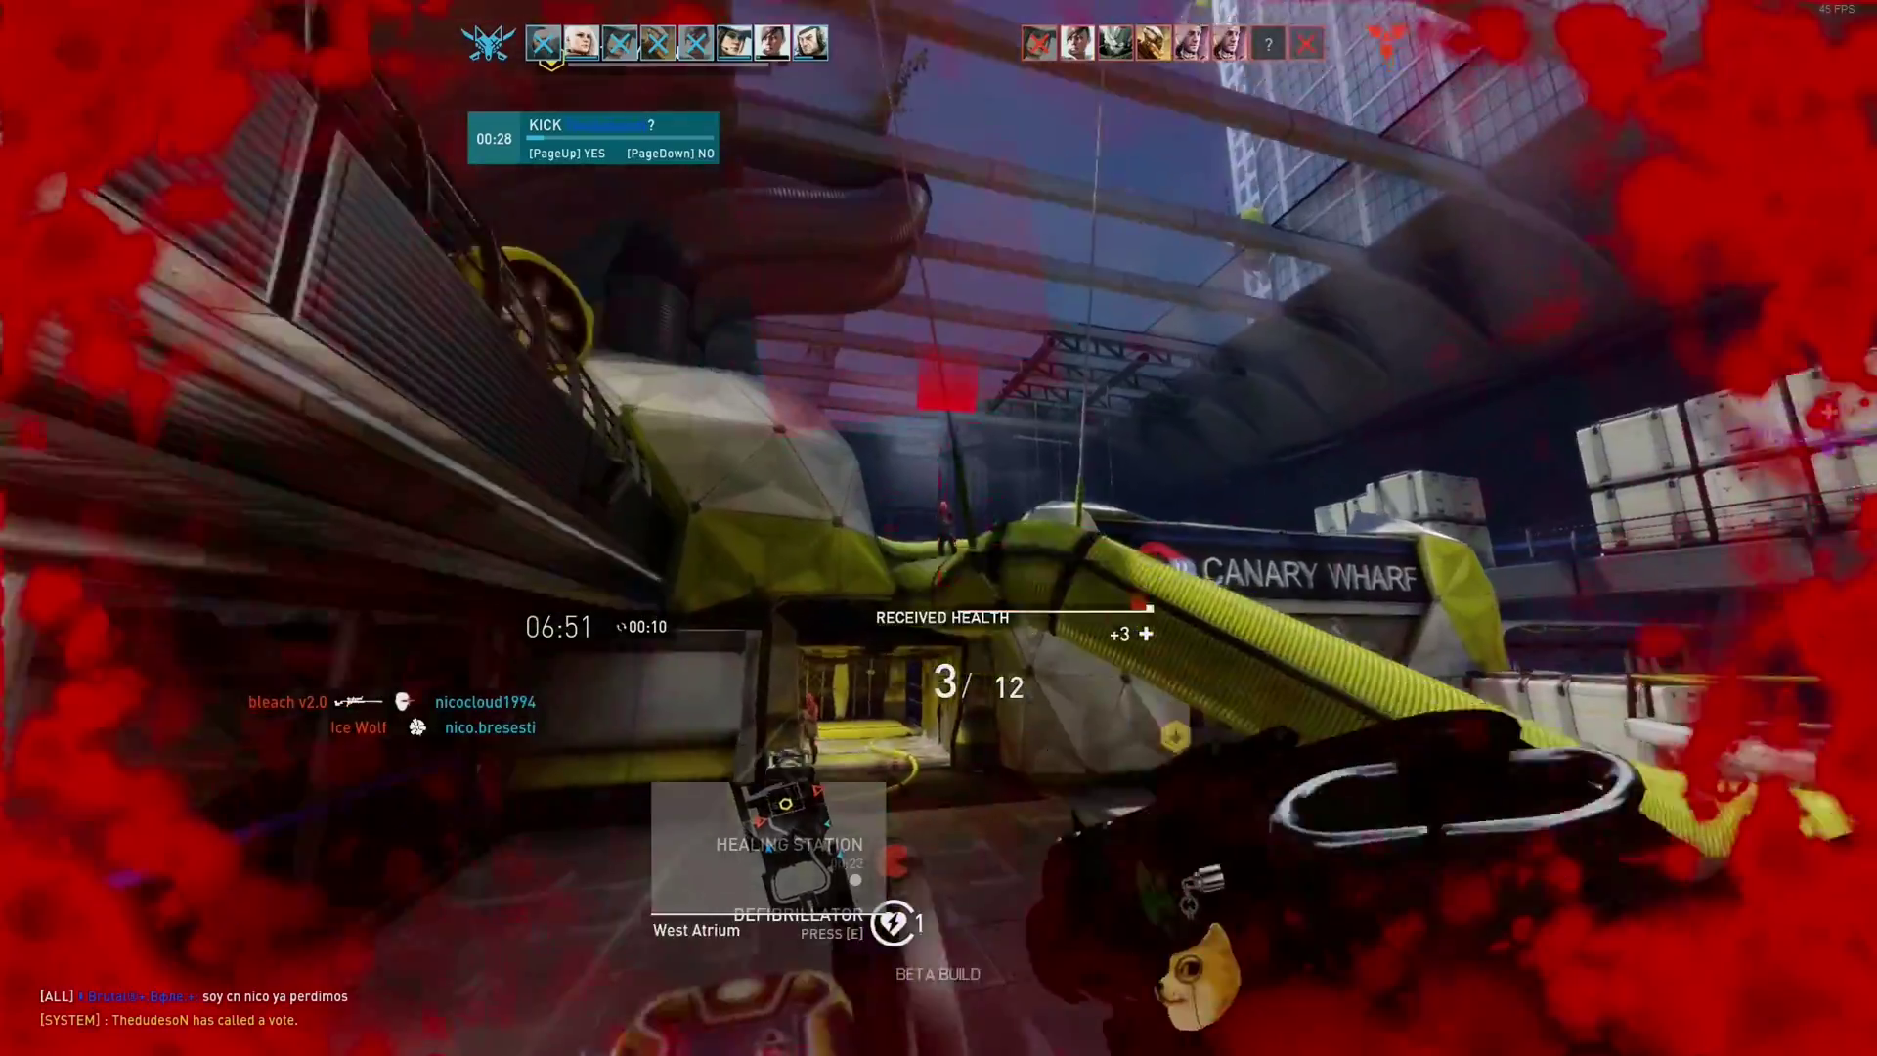
pyautogui.click(939, 527)
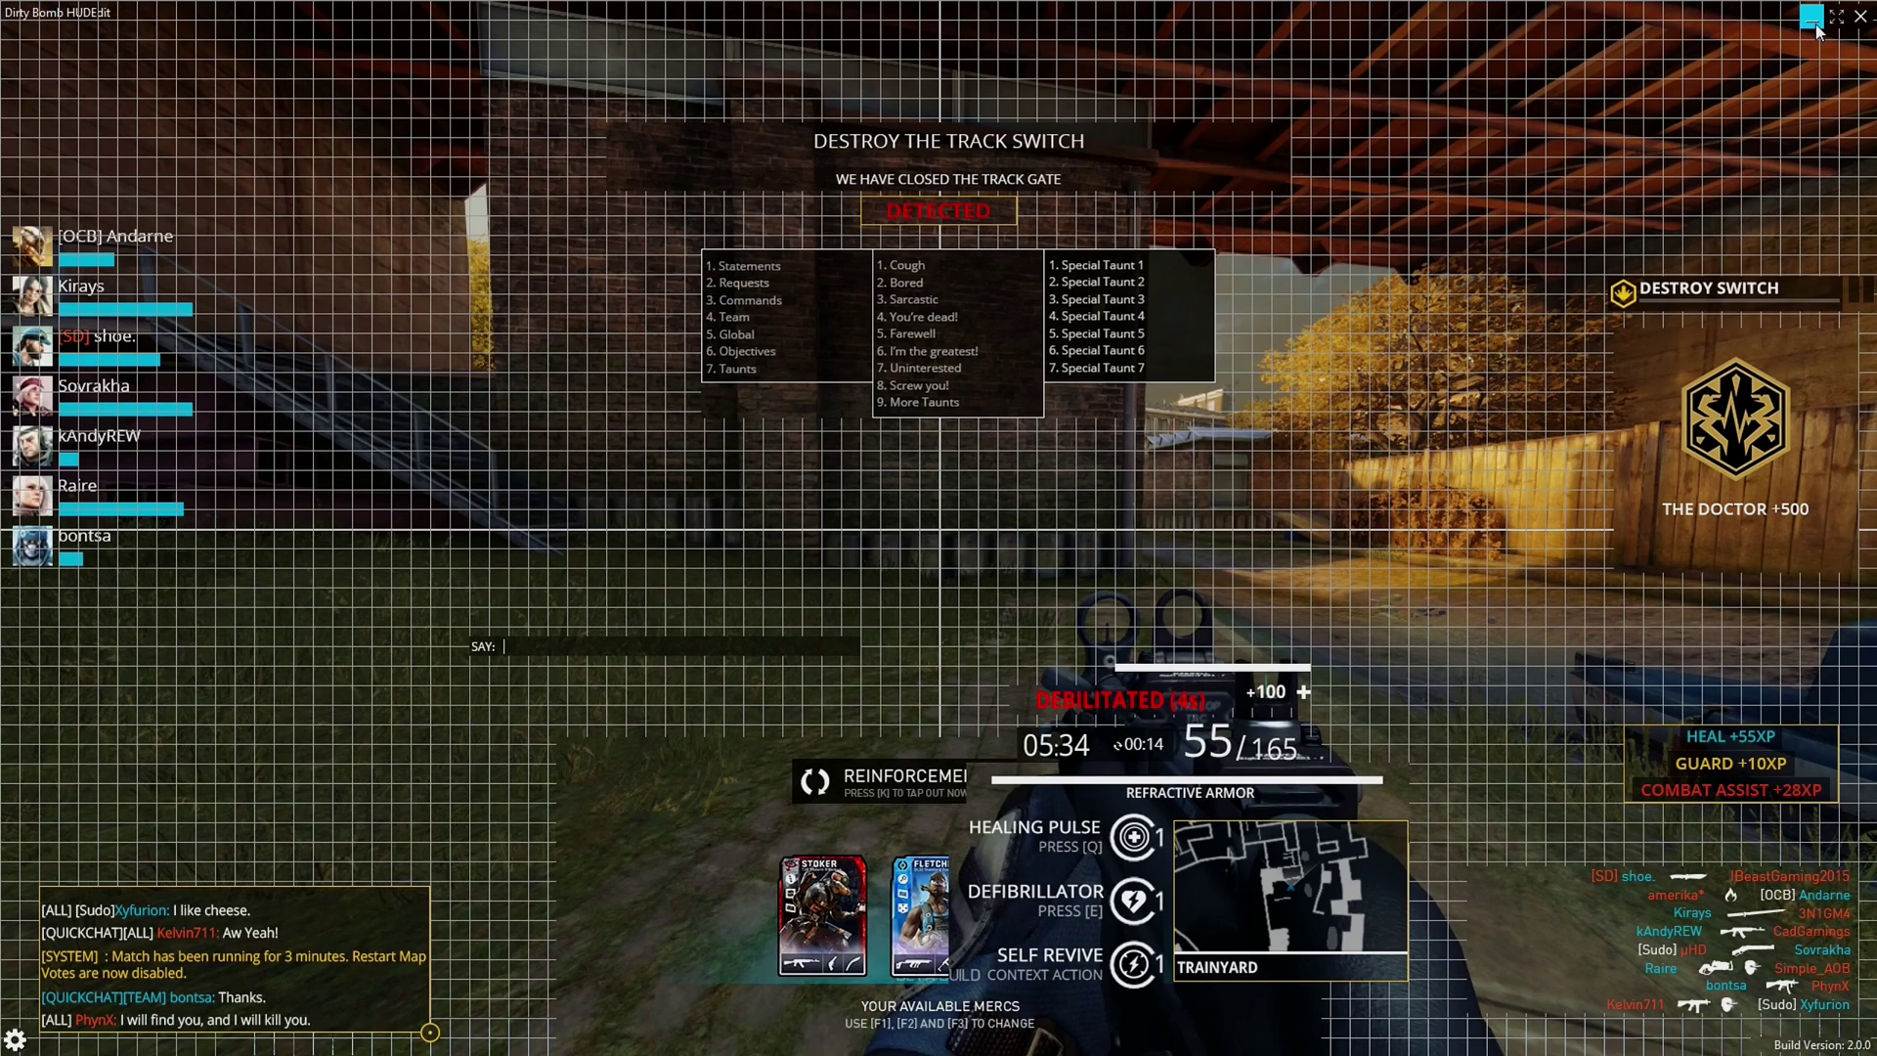
# Minimize HUDEdit, relaunch Dirty Bomb through Steam, close HUD options and dismiss the INI warning.
pyautogui.click(1812, 20)
pyautogui.click(26, 1036)
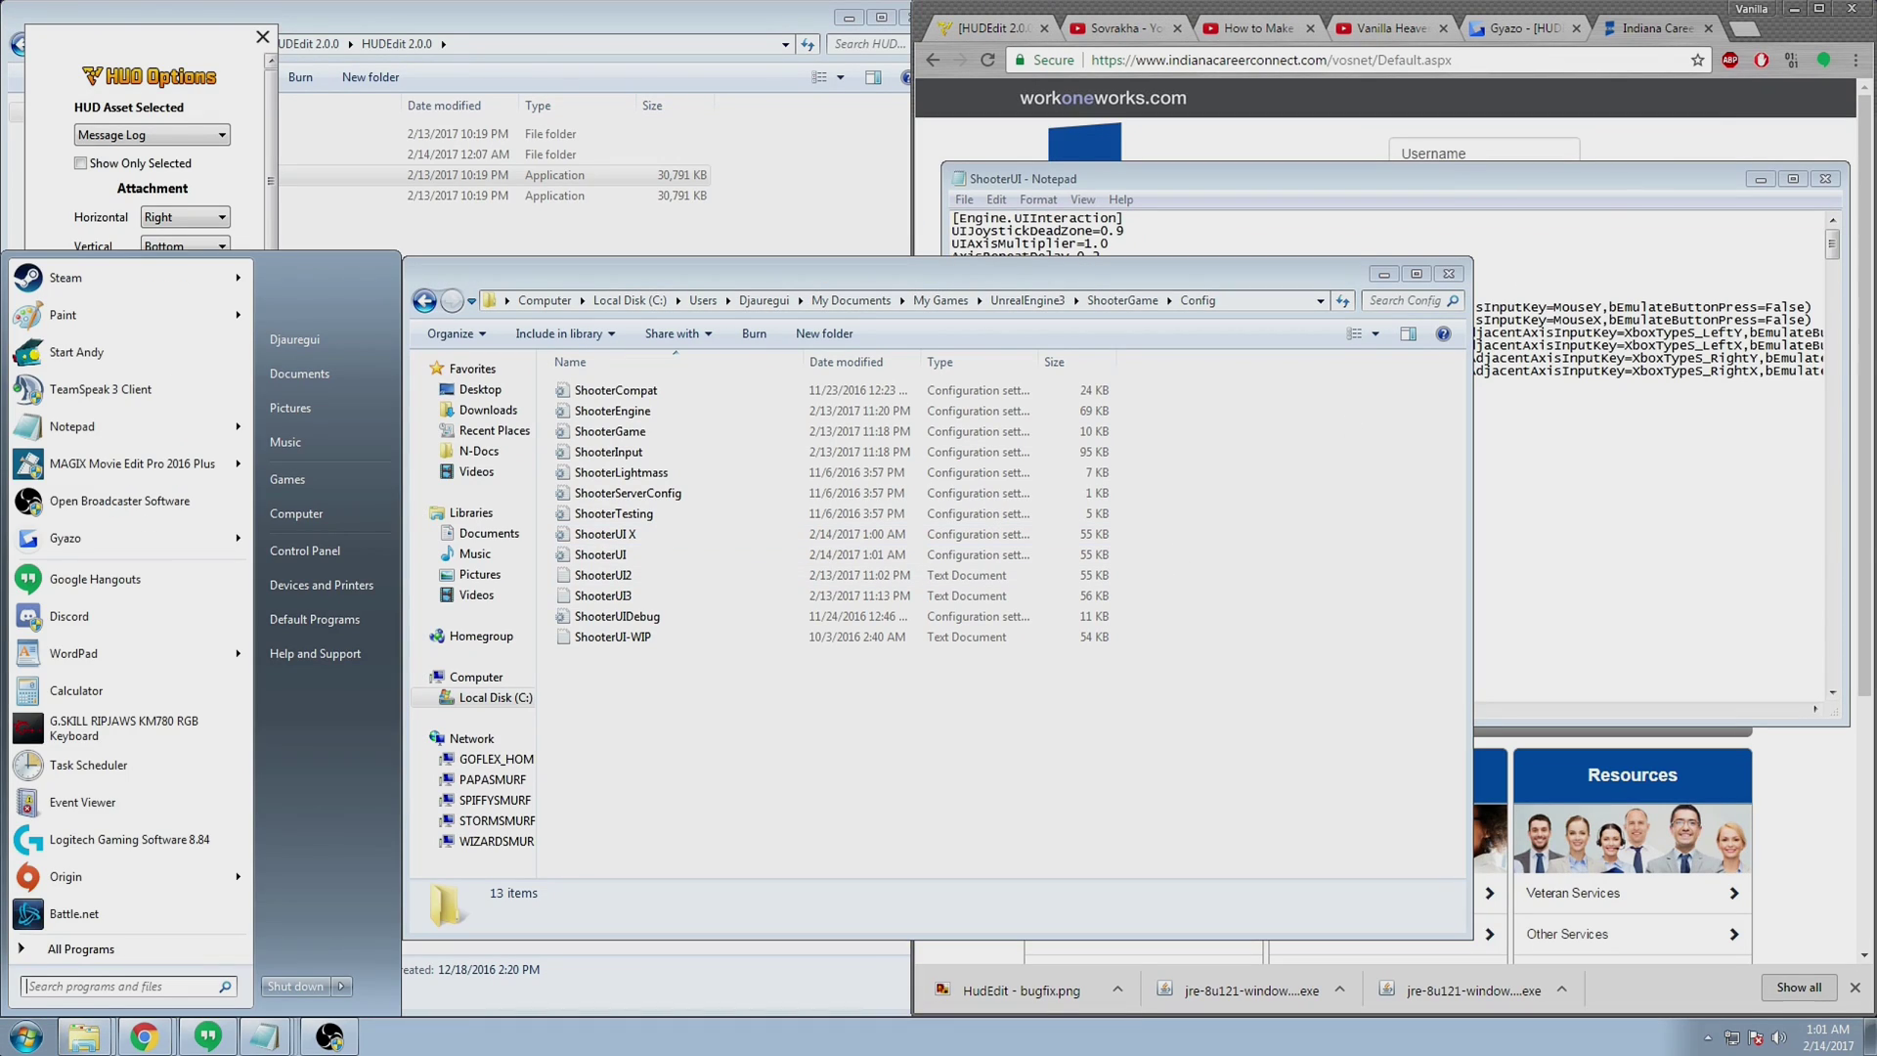
pyautogui.moveTo(239, 280)
pyautogui.click(344, 298)
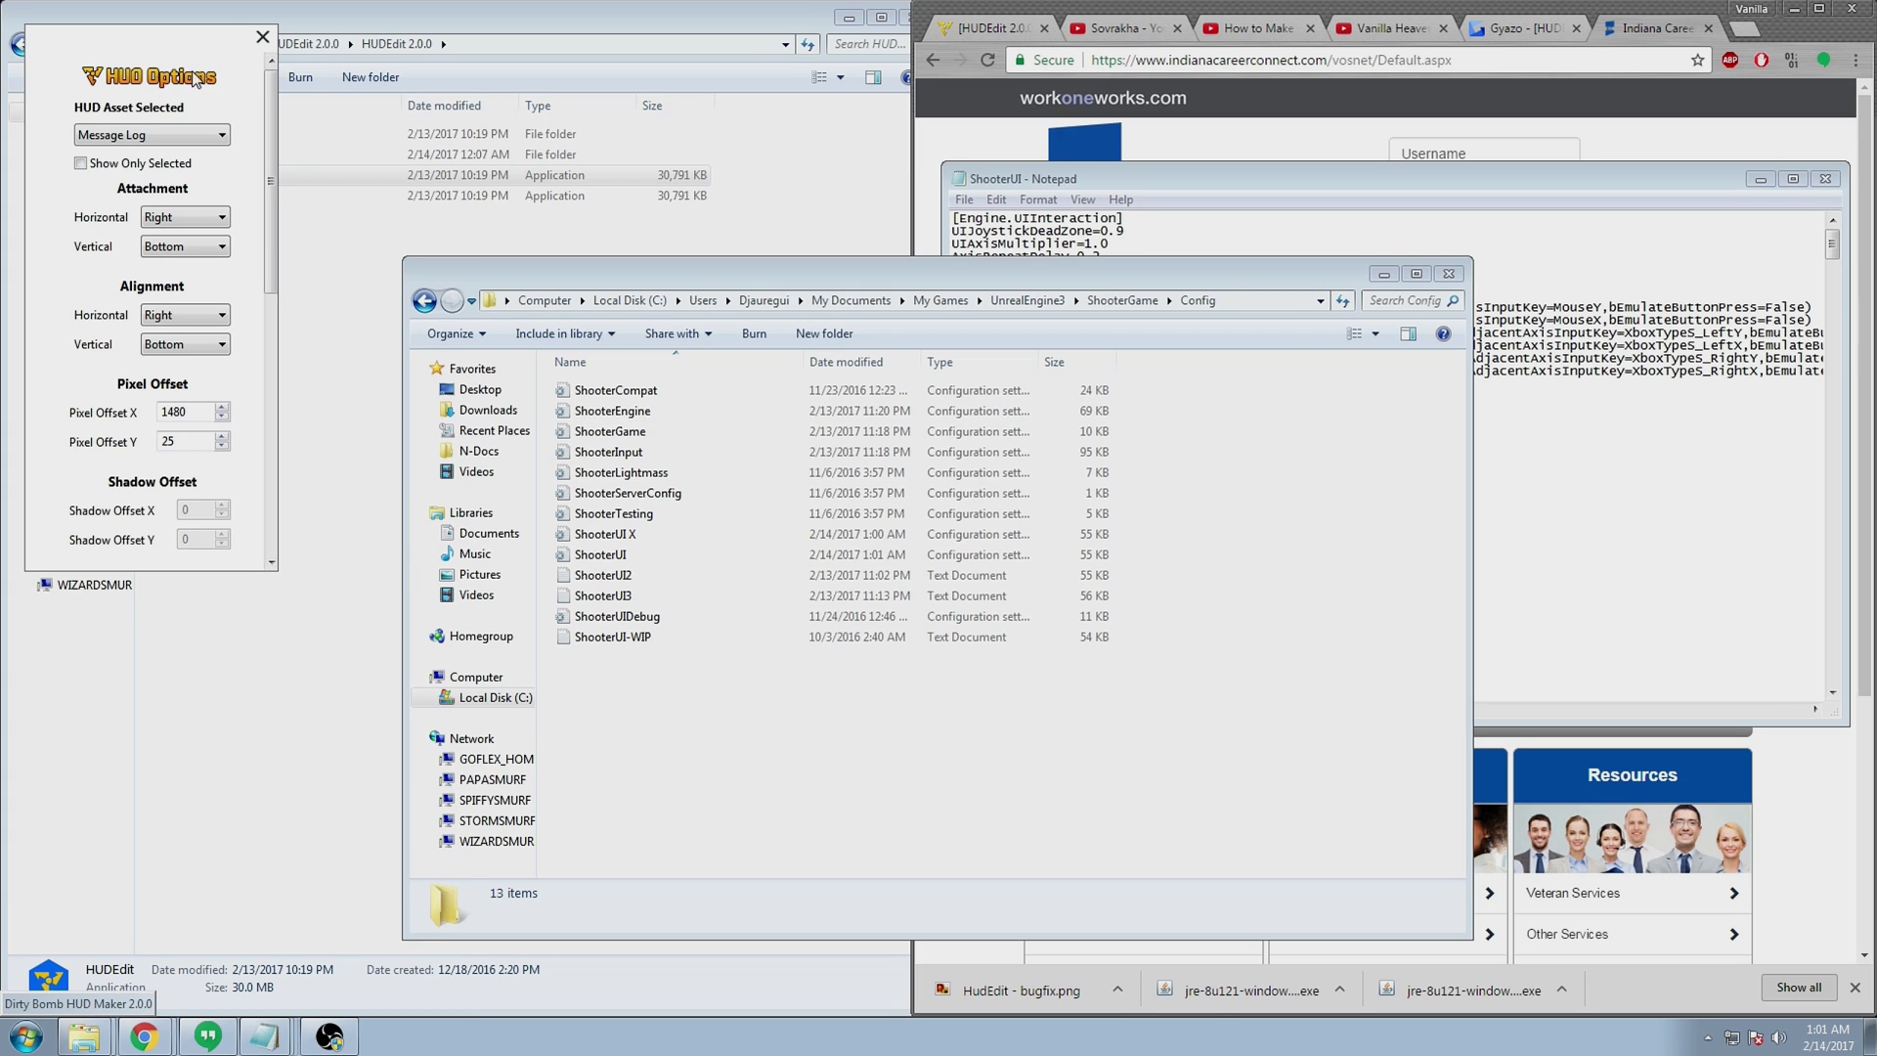
pyautogui.click(262, 37)
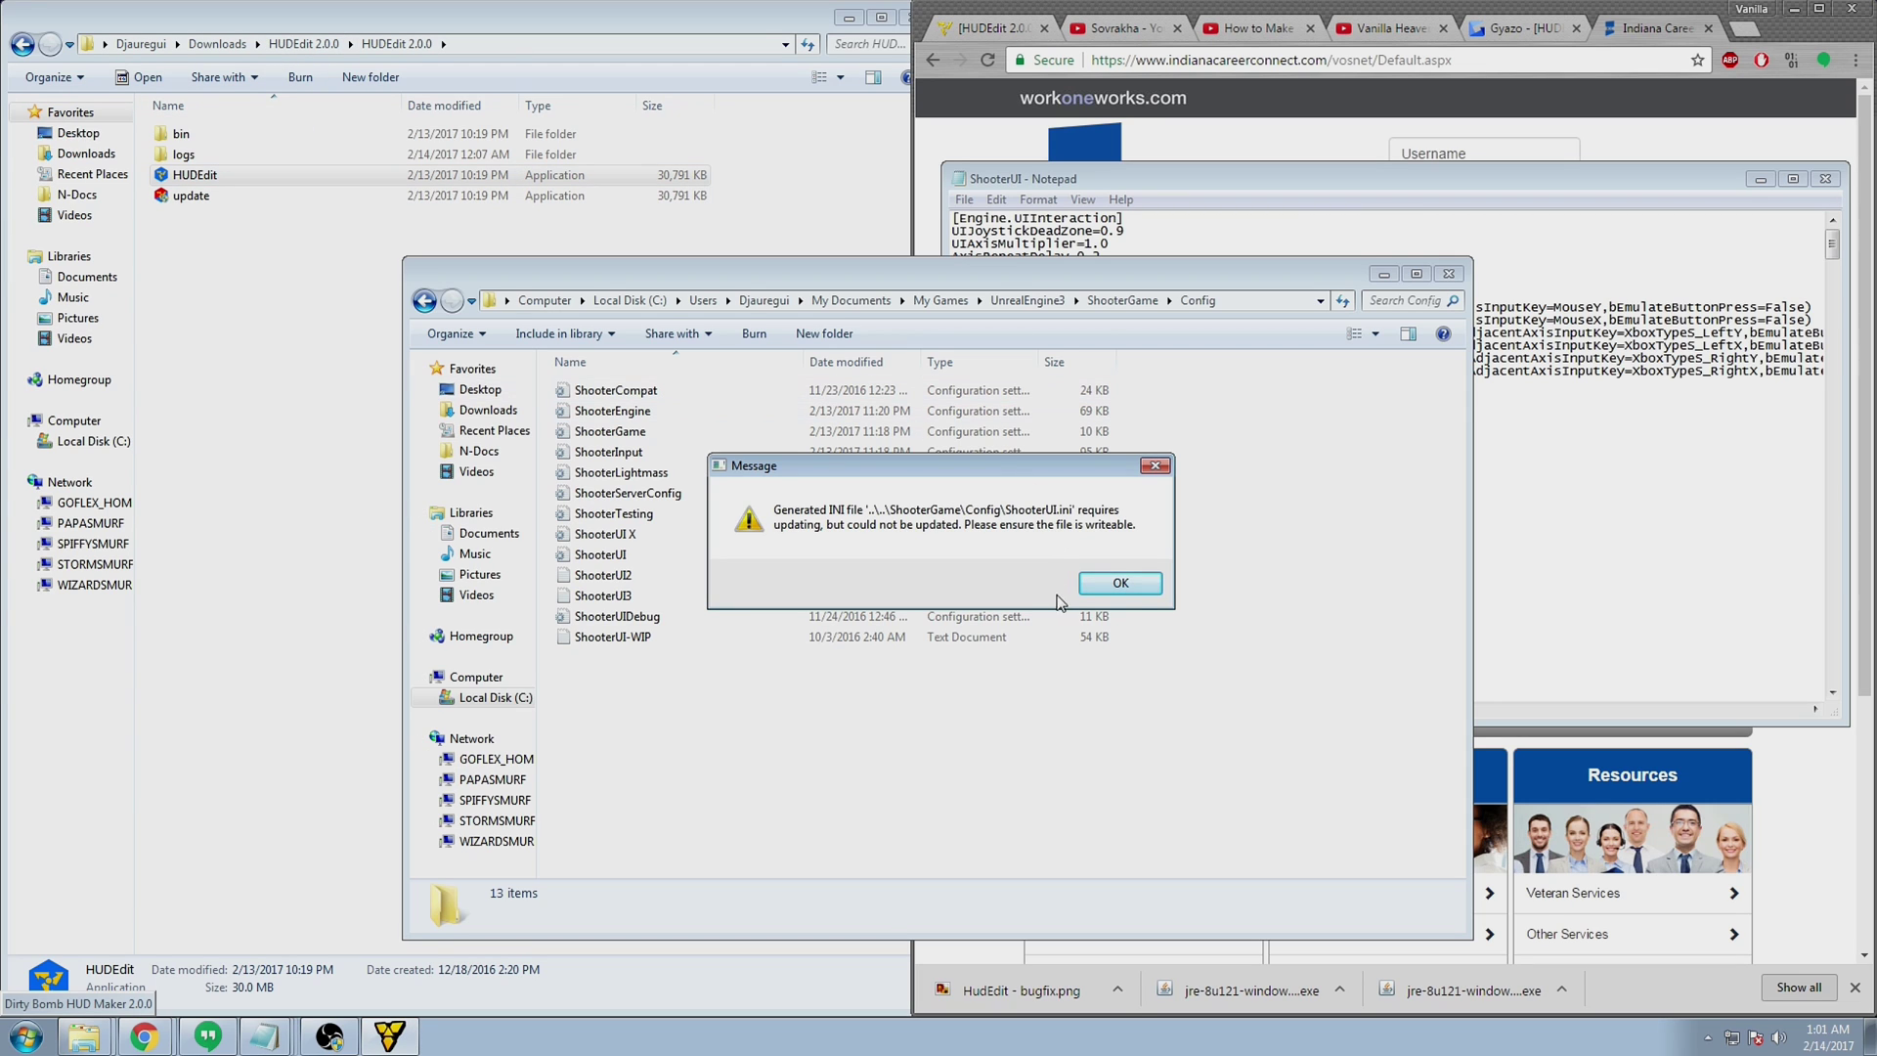
pyautogui.click(1121, 583)
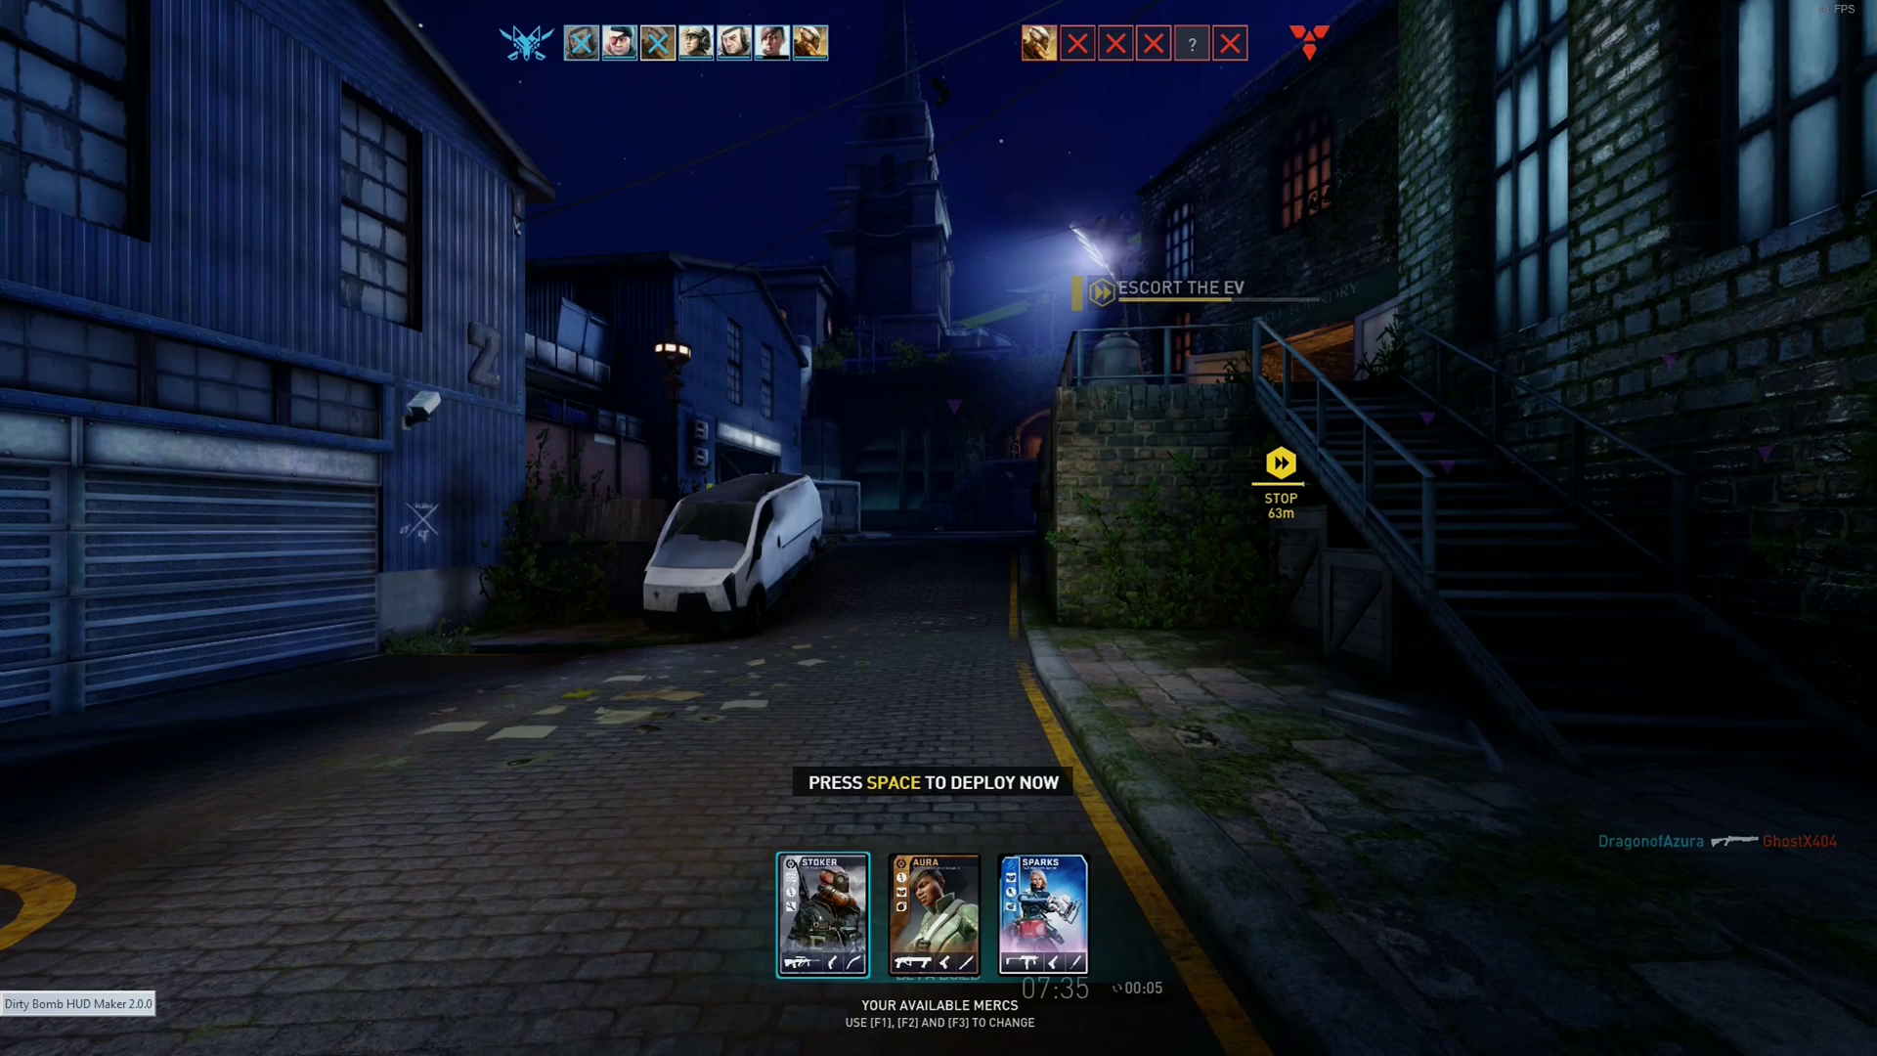
# Switch the merc to Aura with F2, check the scoreboard, and head into the gas tunnel.
pyautogui.press('F2')
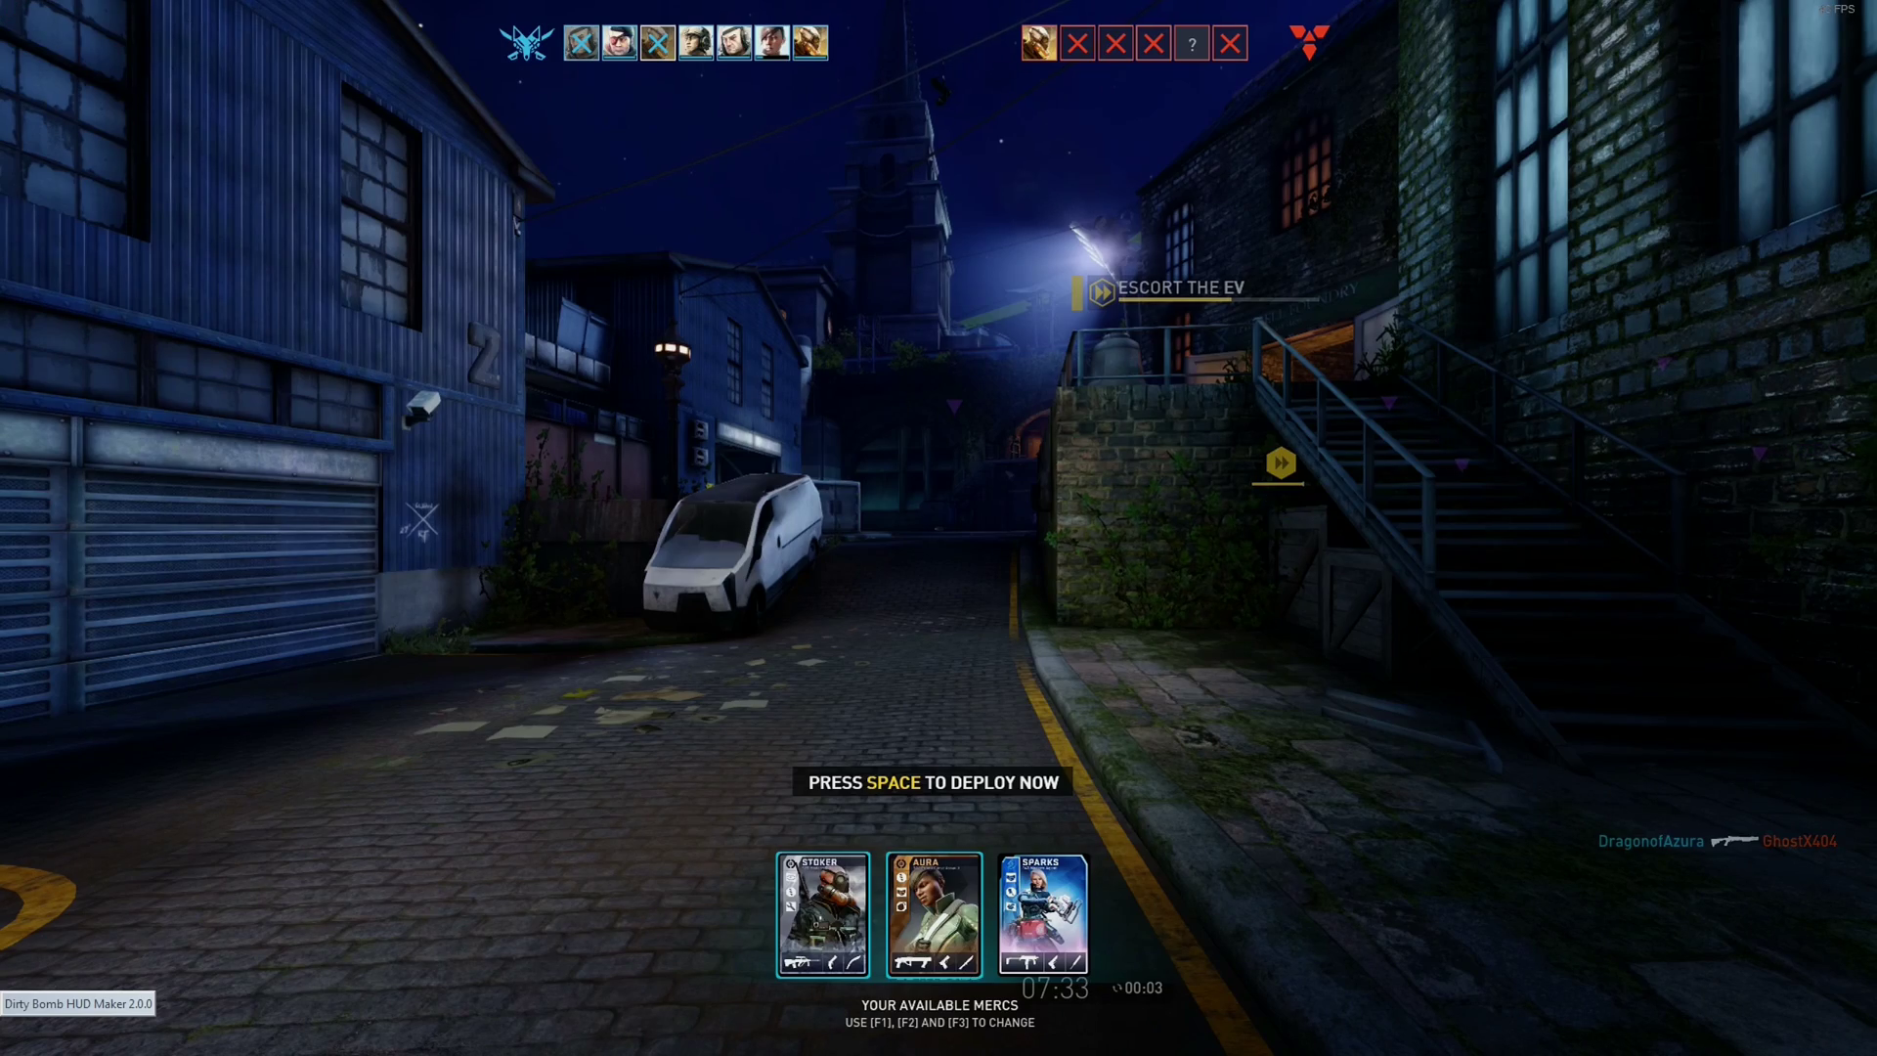
pyautogui.press('Tab')
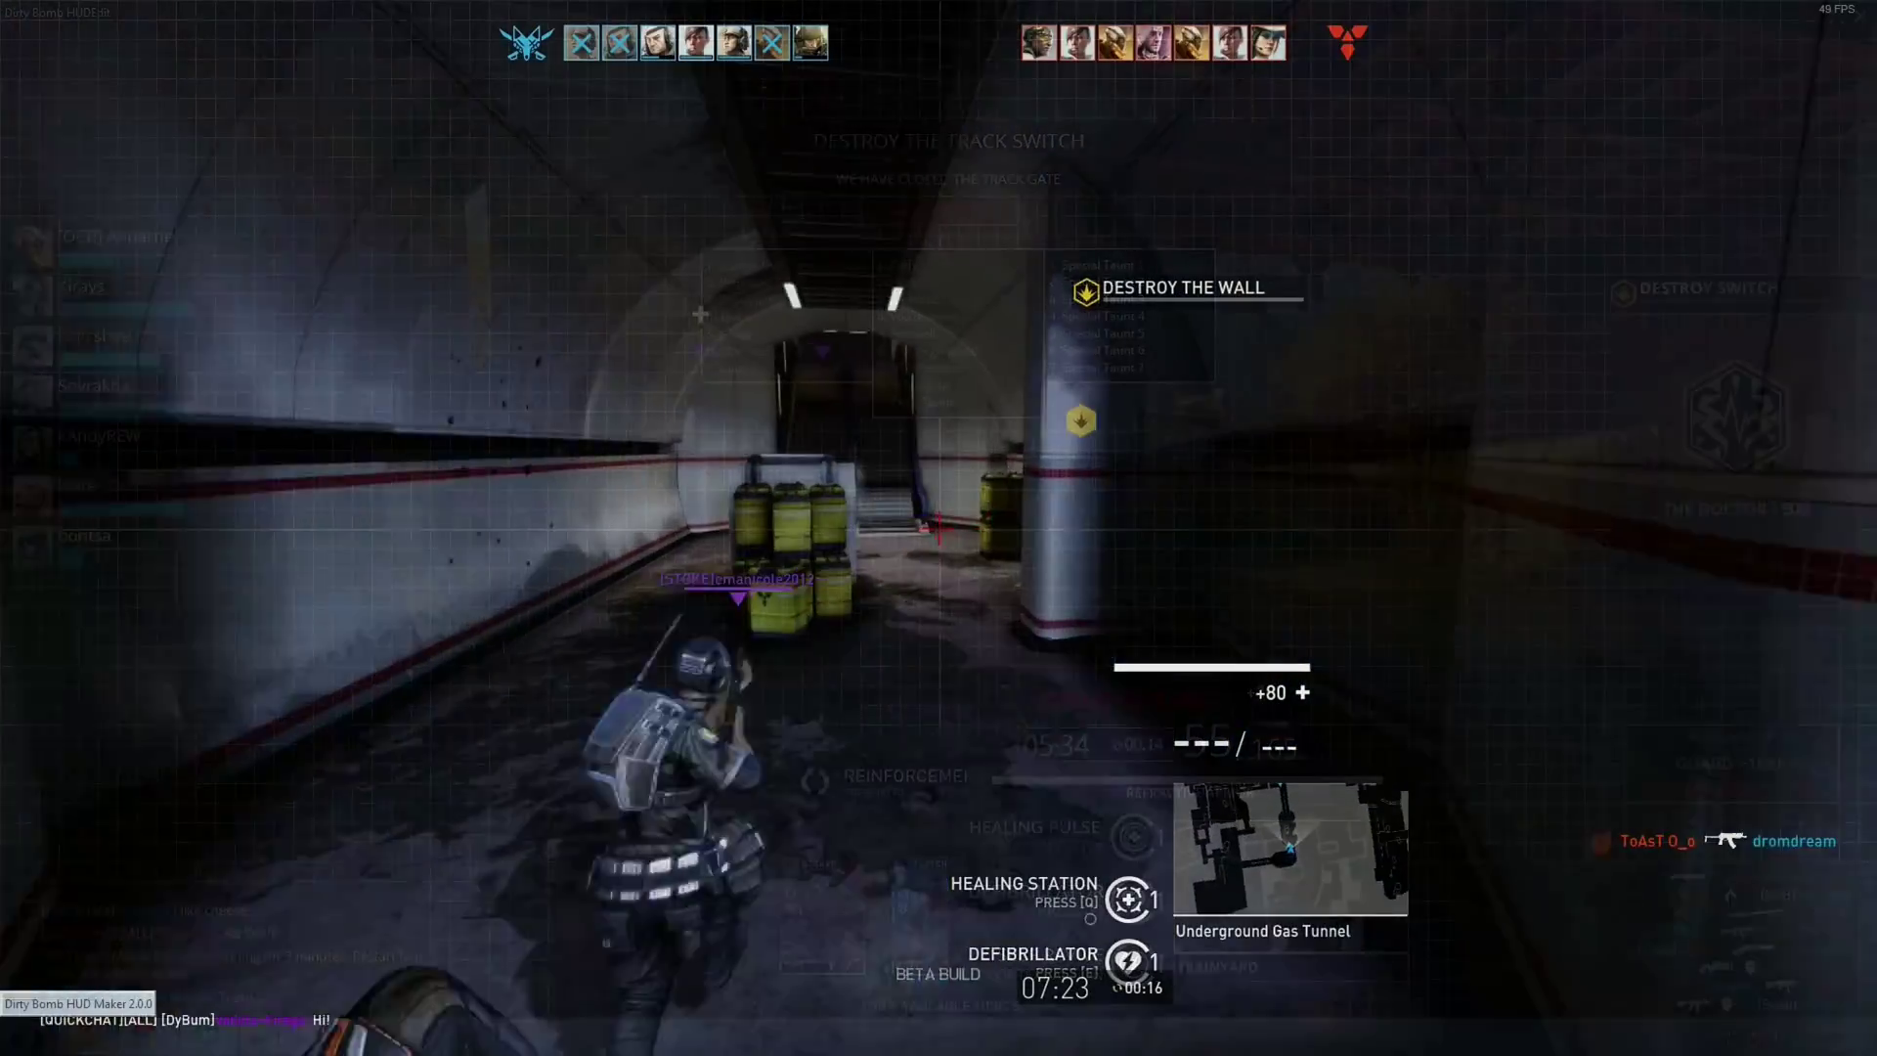
pyautogui.press('w')
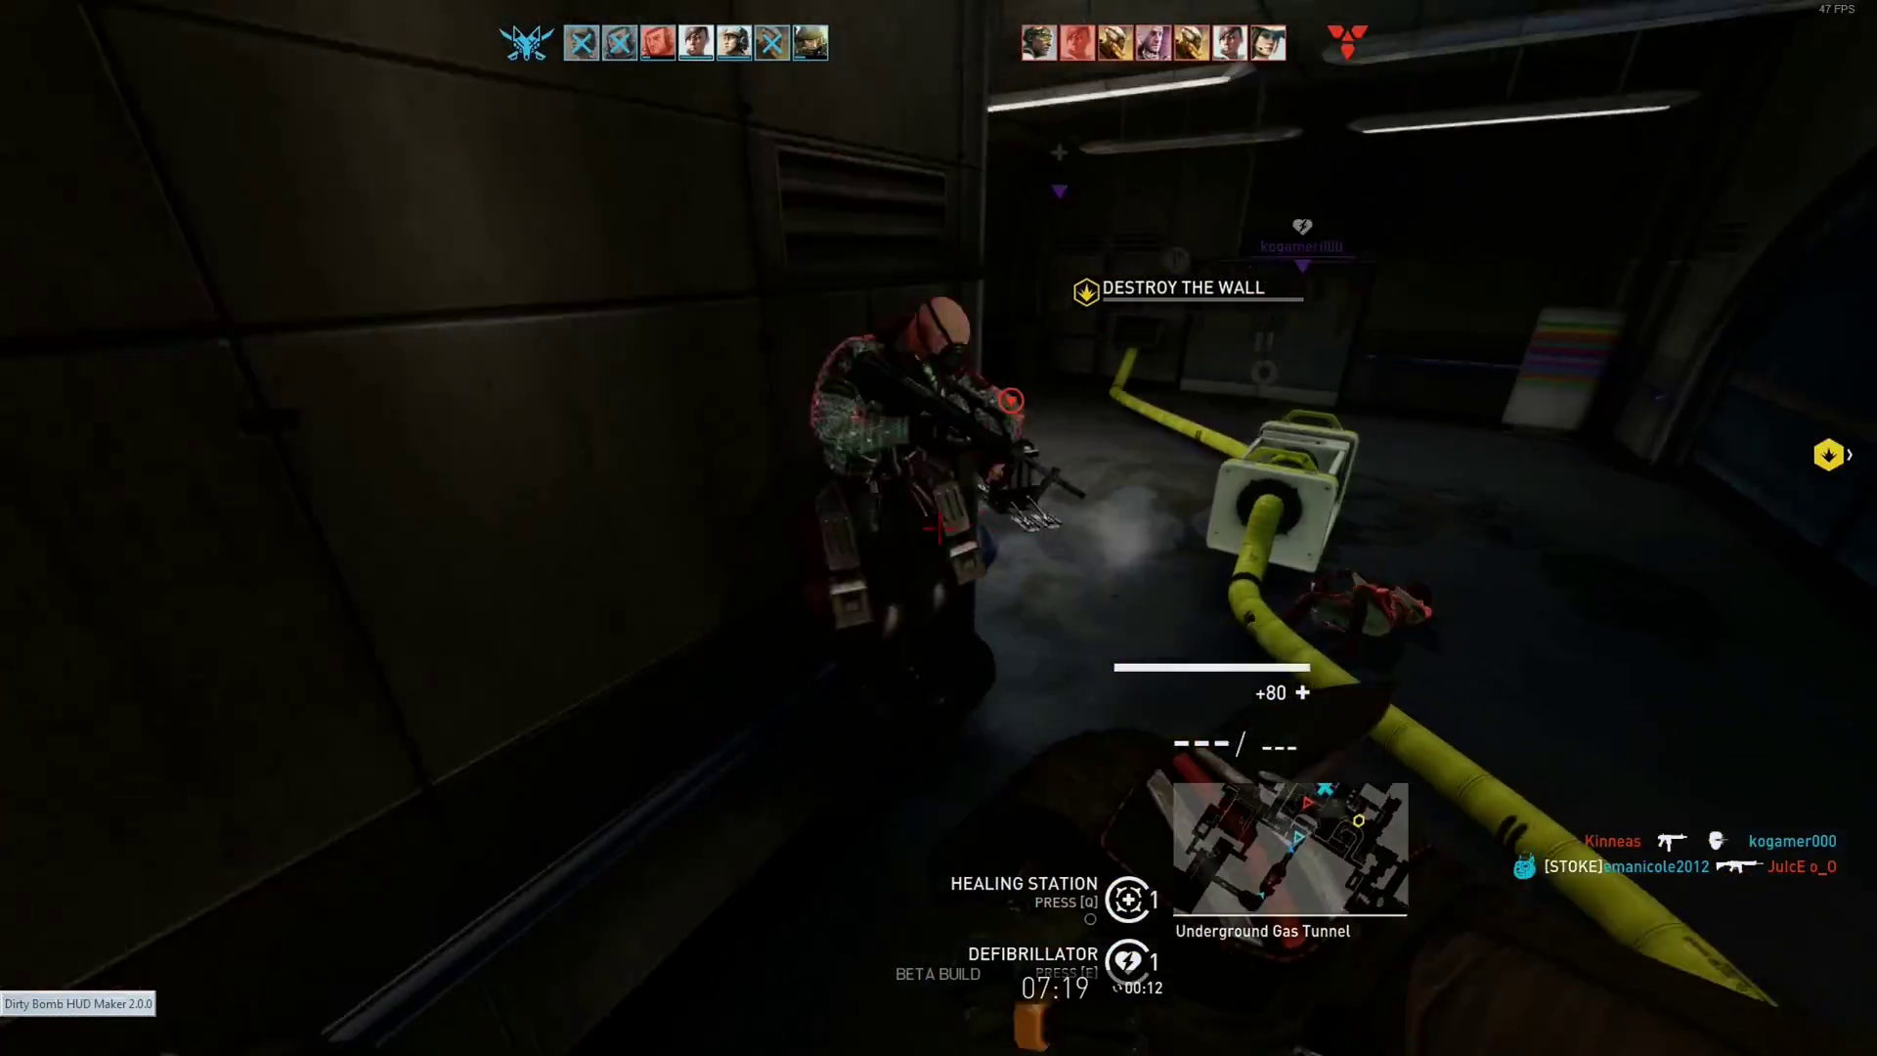
# Switch to the gun and fight through the Tunnel Pump room up past the warehouse.
pyautogui.press('1')
pyautogui.click(938, 528)
pyautogui.click(938, 528)
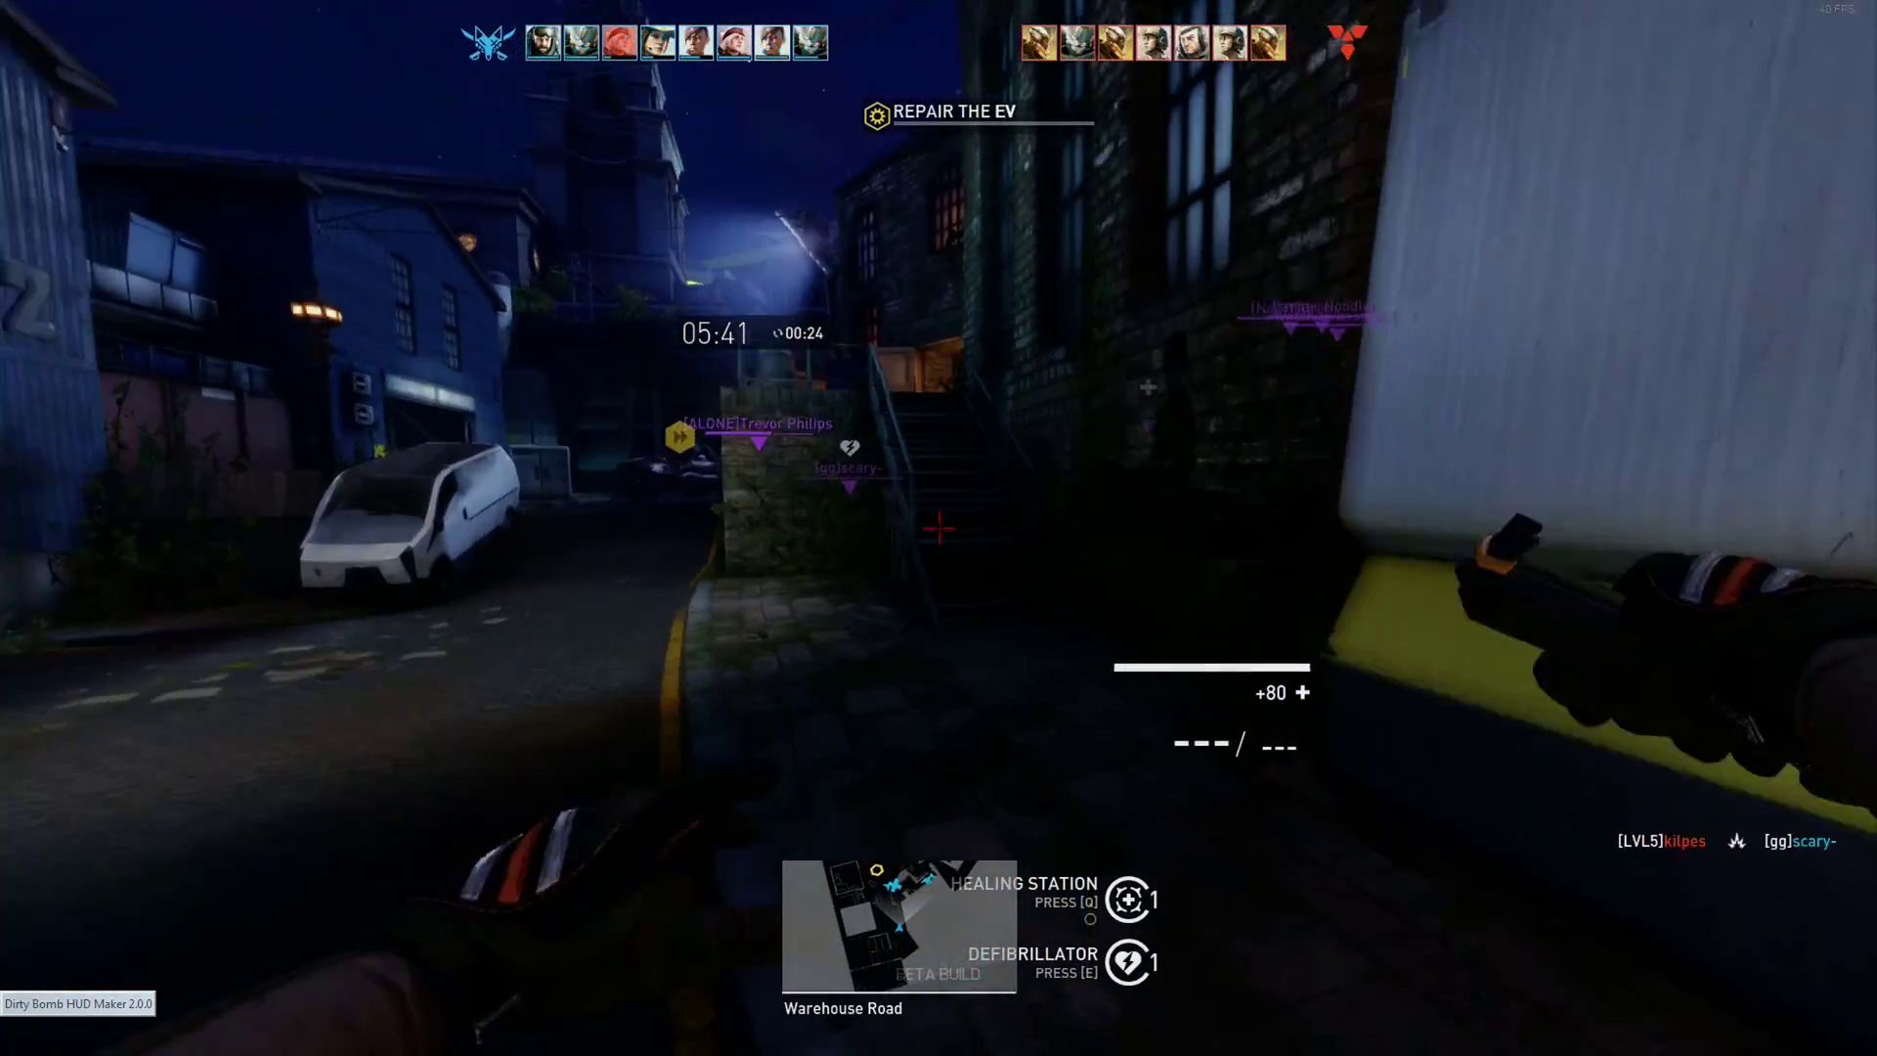
pyautogui.press('w')
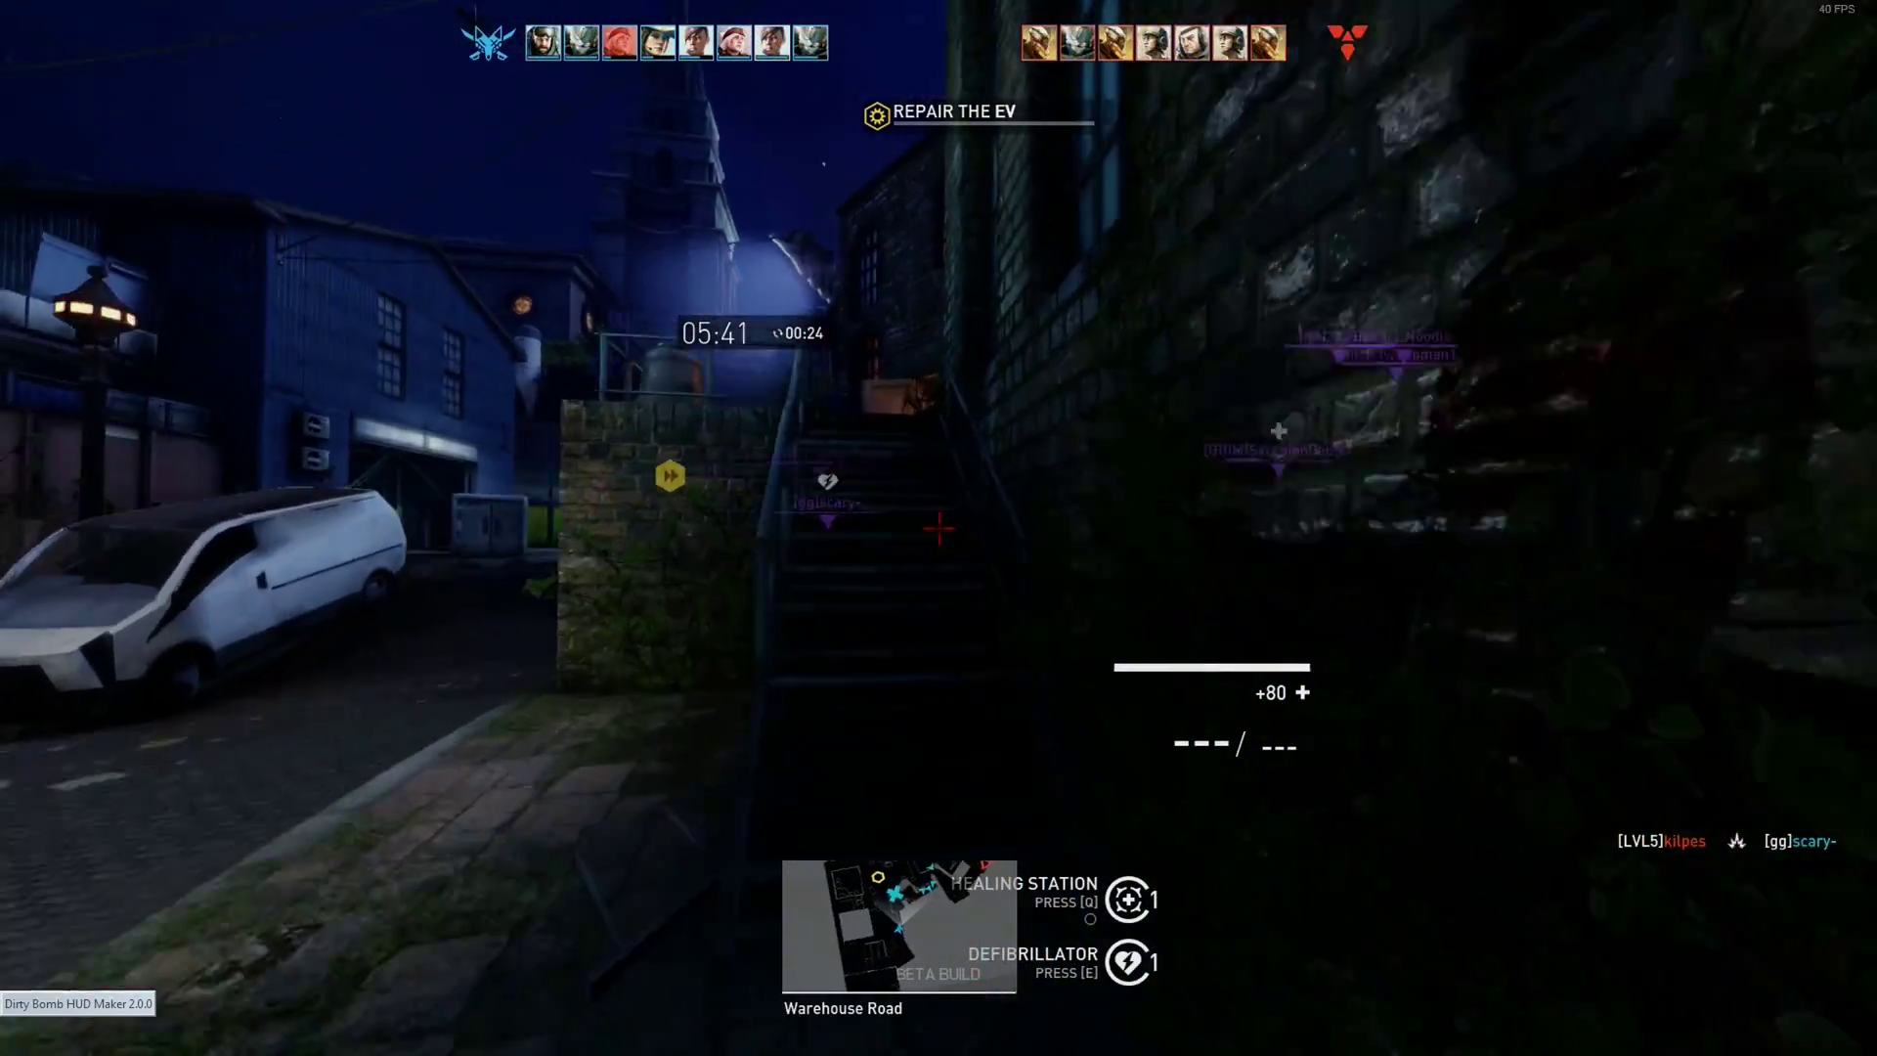
pyautogui.press('w')
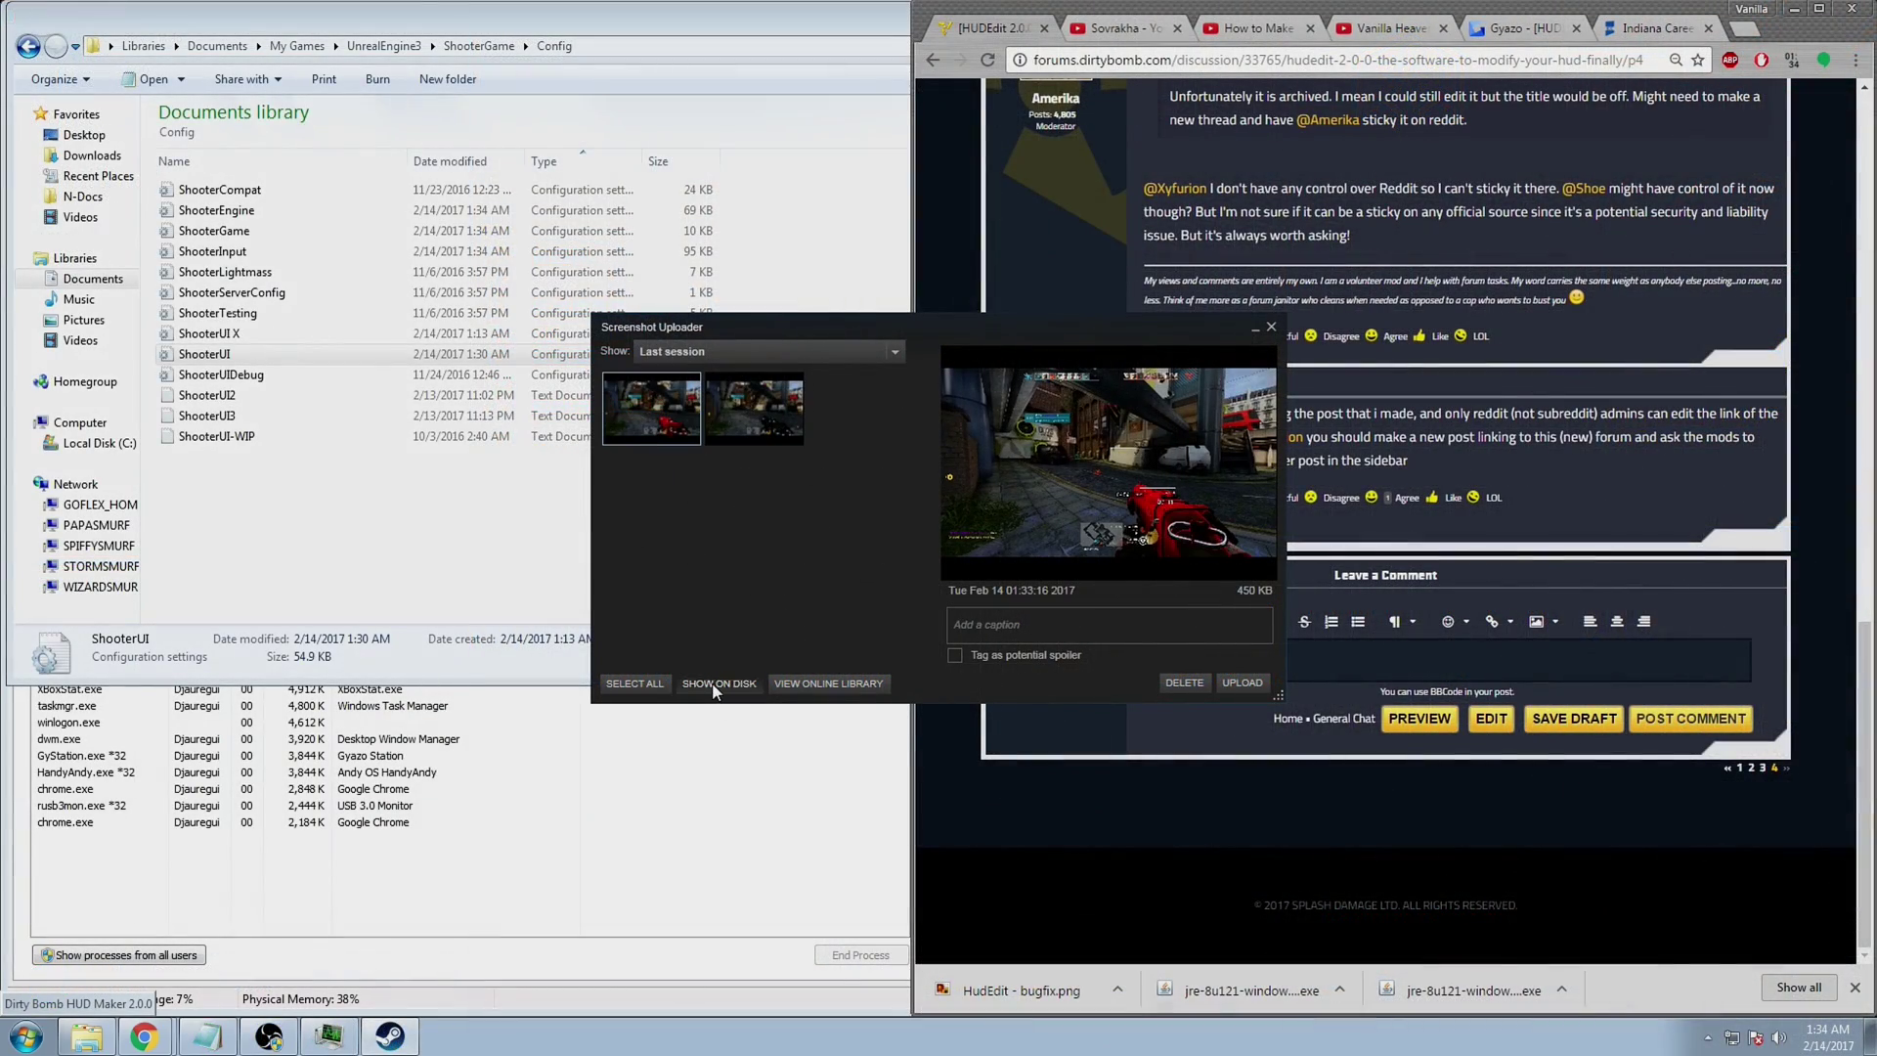
pyautogui.click(719, 683)
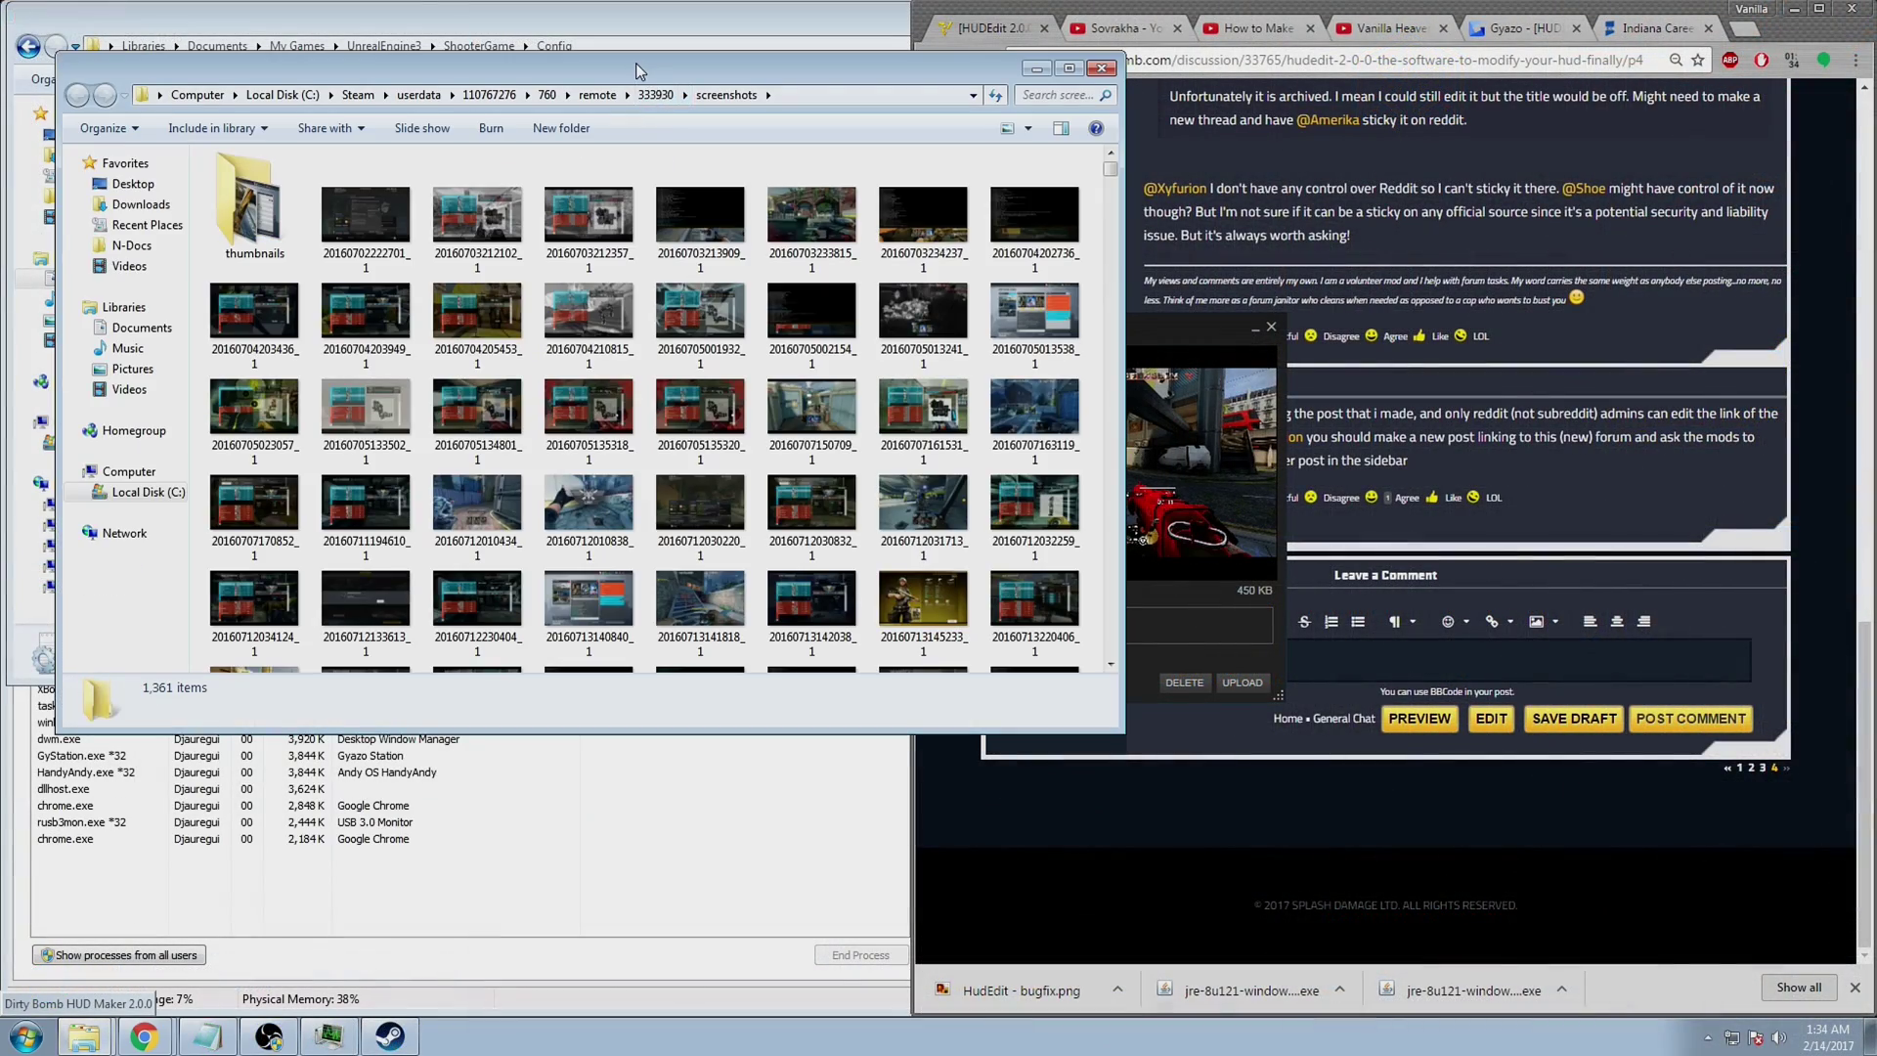
pyautogui.scroll(-20, 1056, 572)
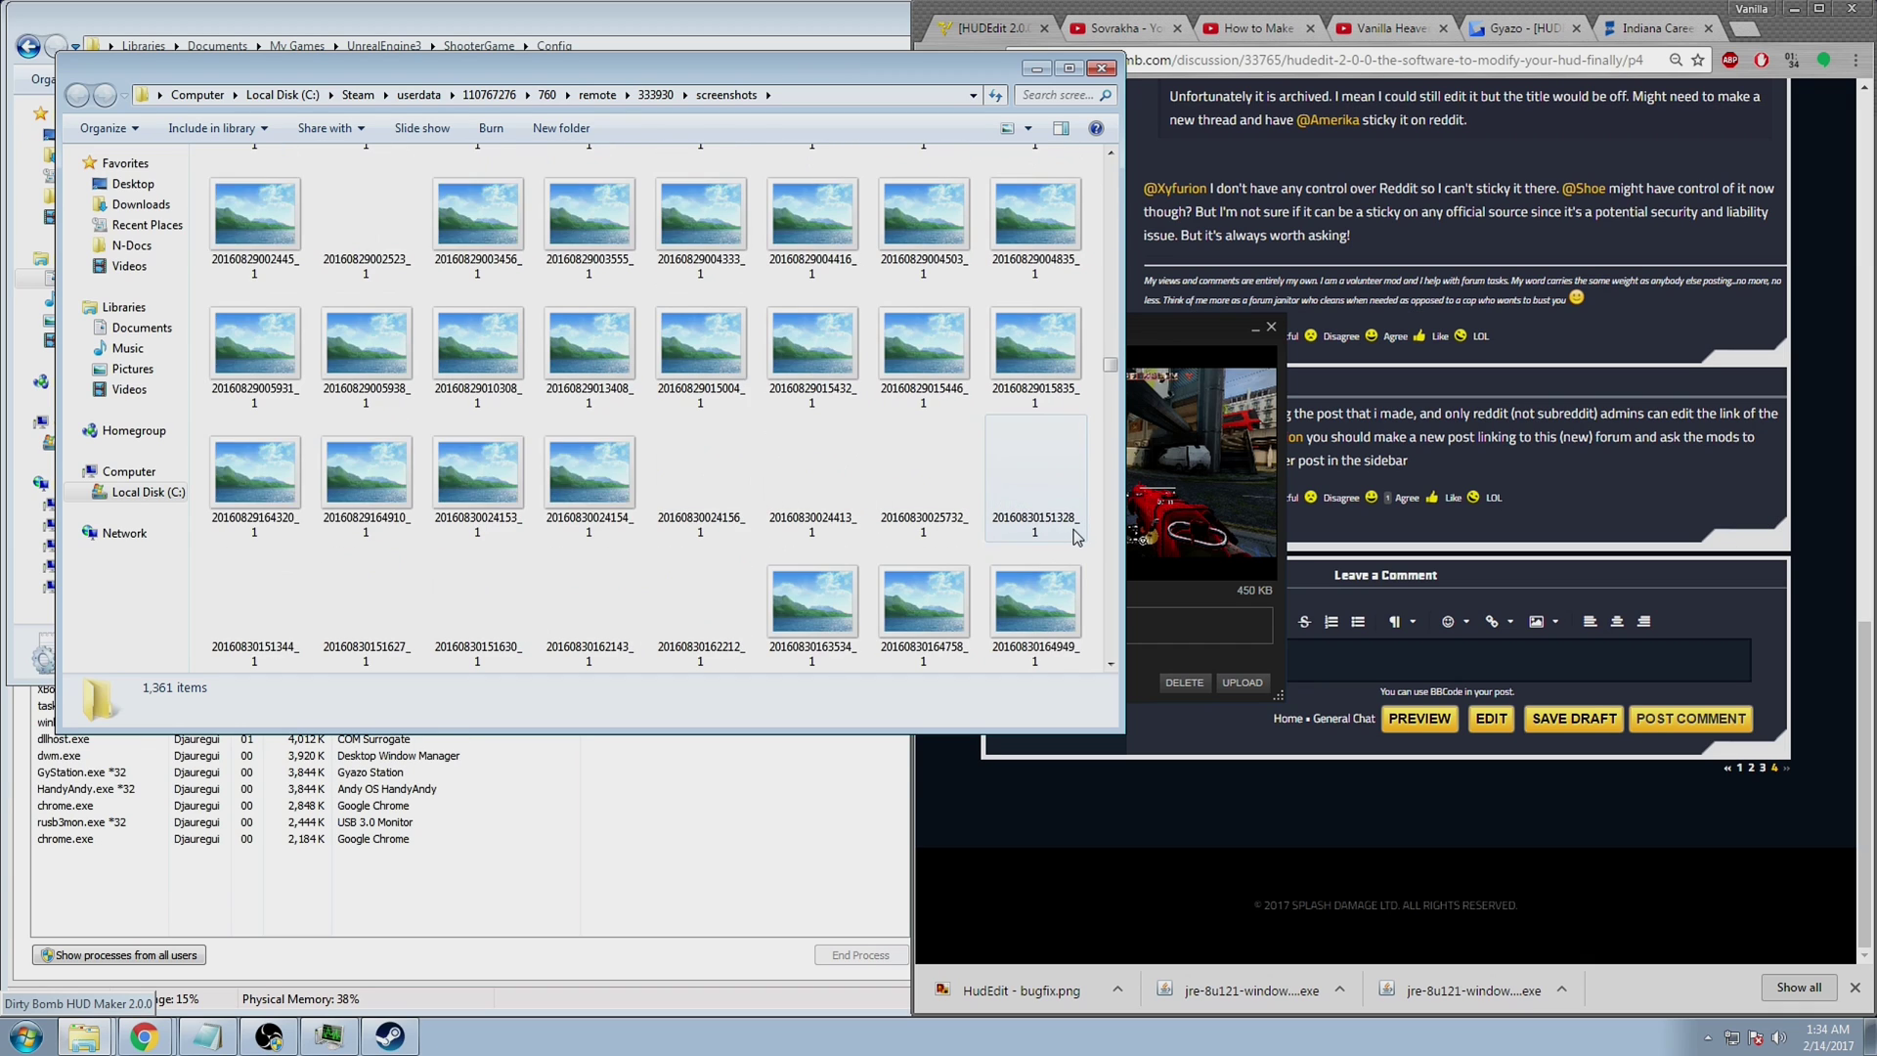
pyautogui.scroll(-15, 1082, 536)
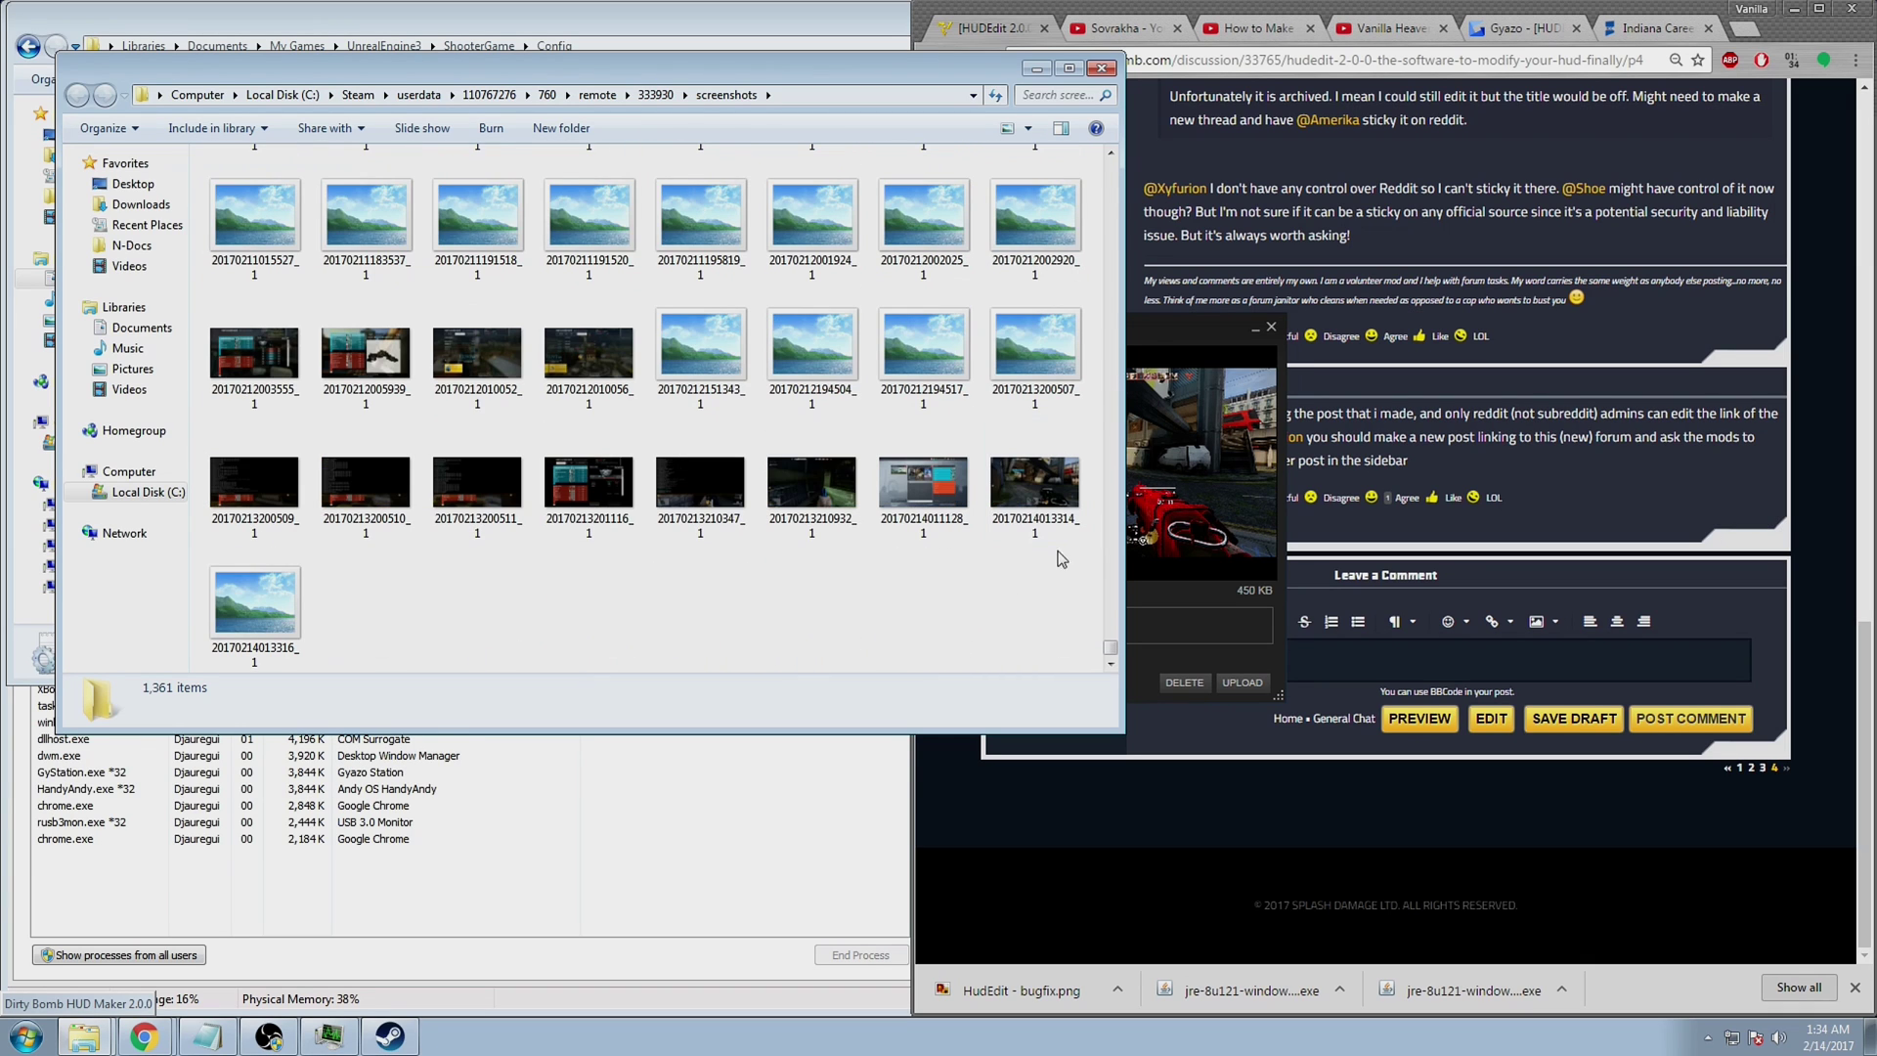
pyautogui.click(271, 612)
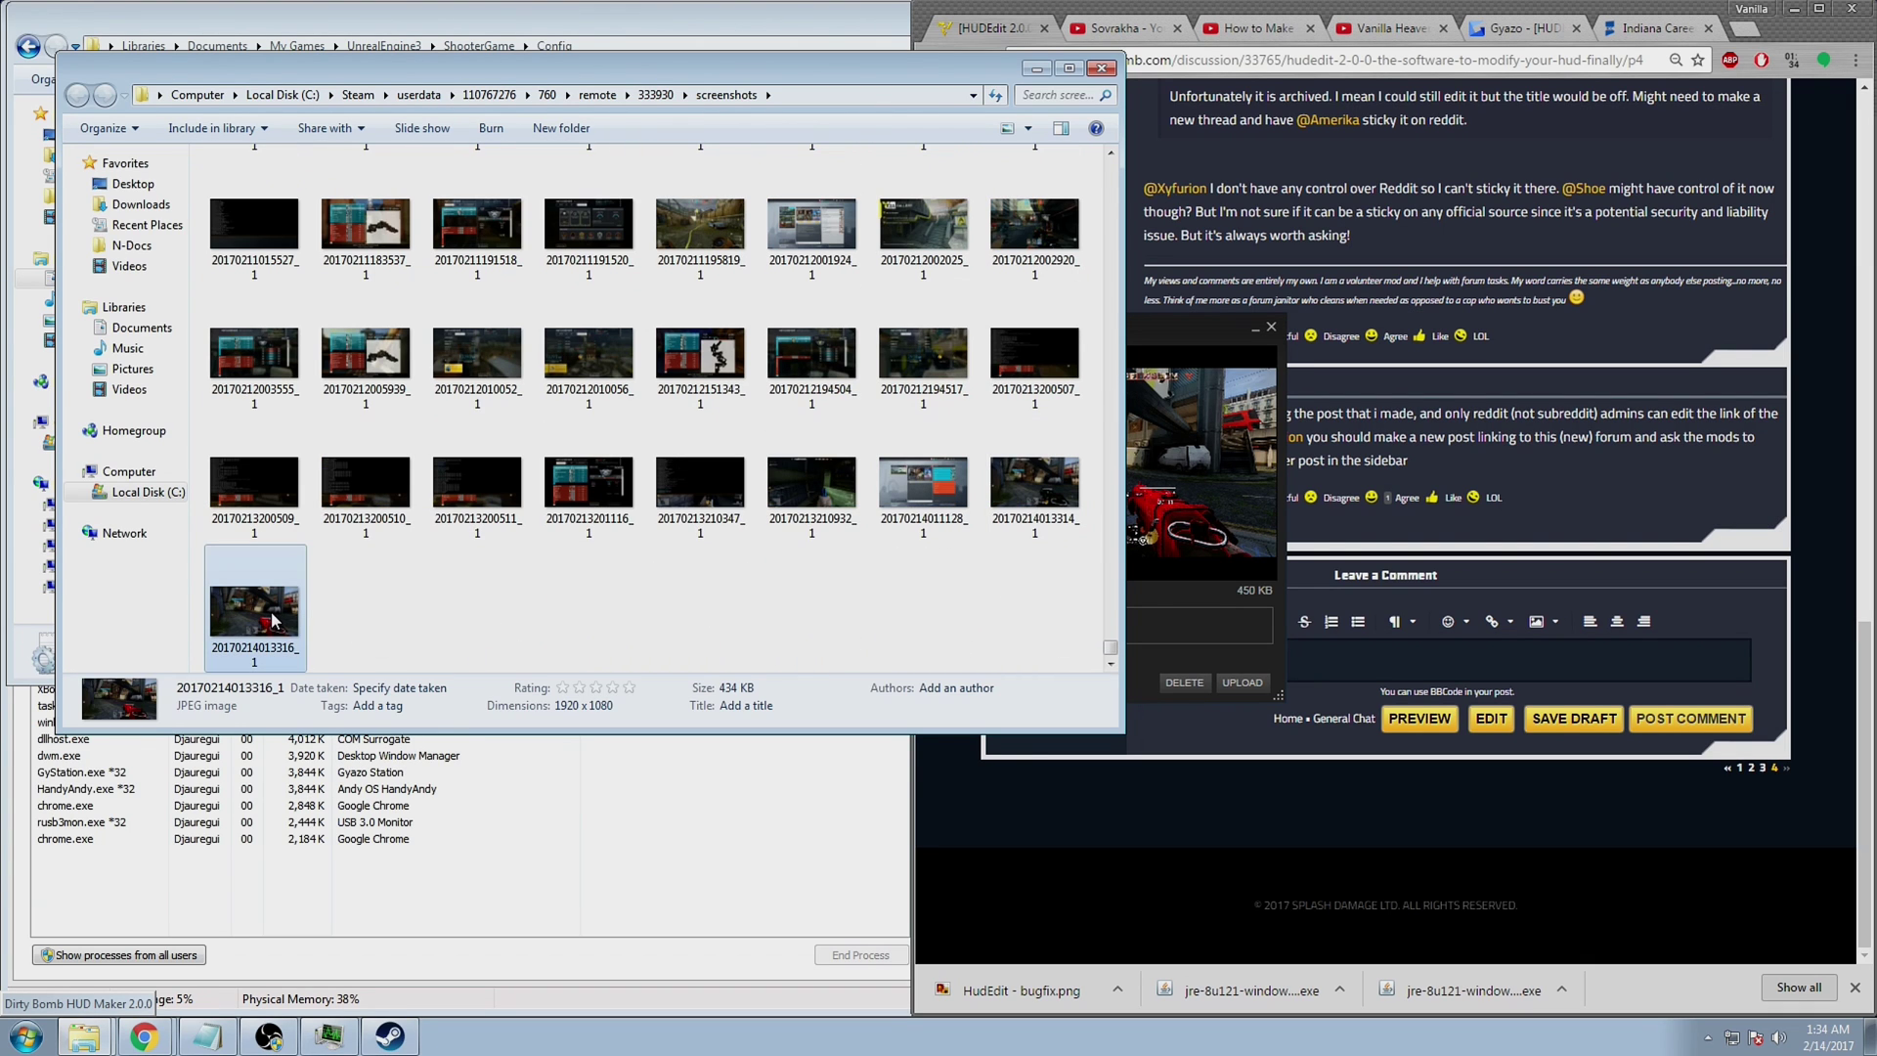
pyautogui.doubleClick(279, 613)
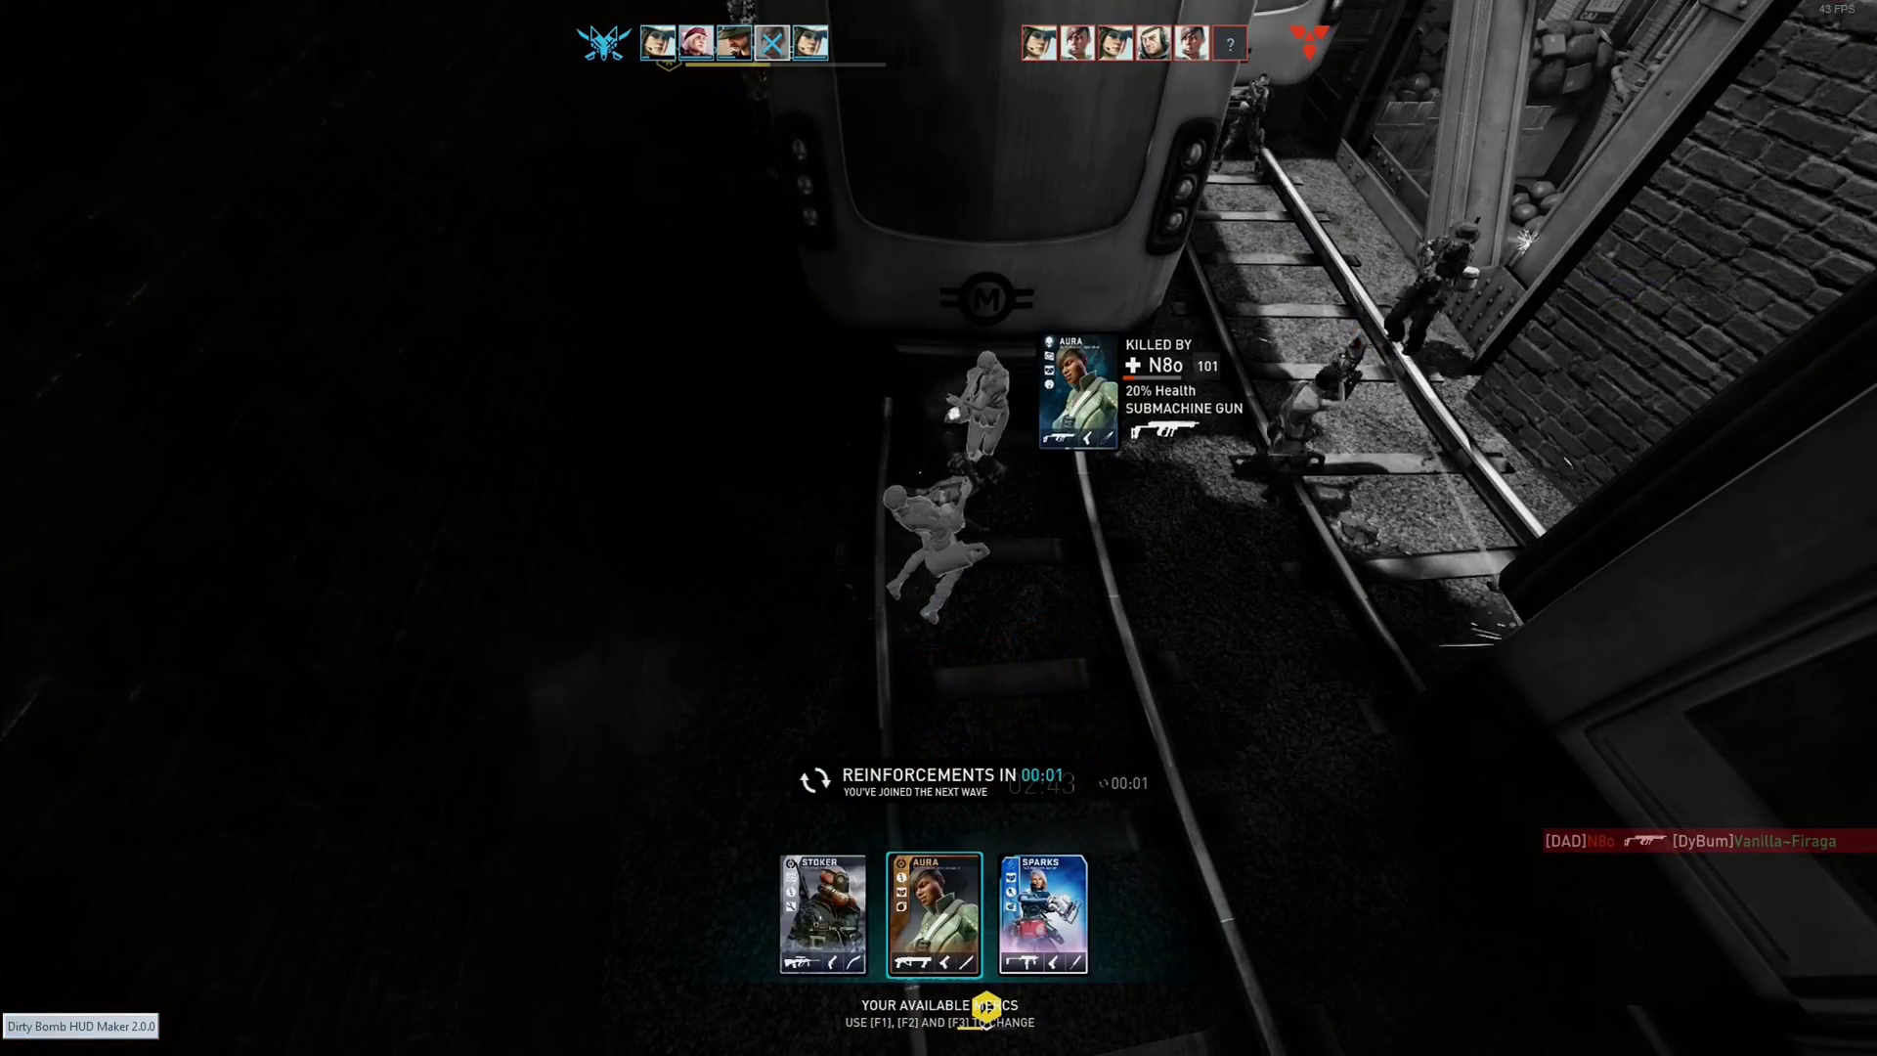
# Send the chat taunt 'Pop goes the n80' and redeploy into the match.
pyautogui.write('t')
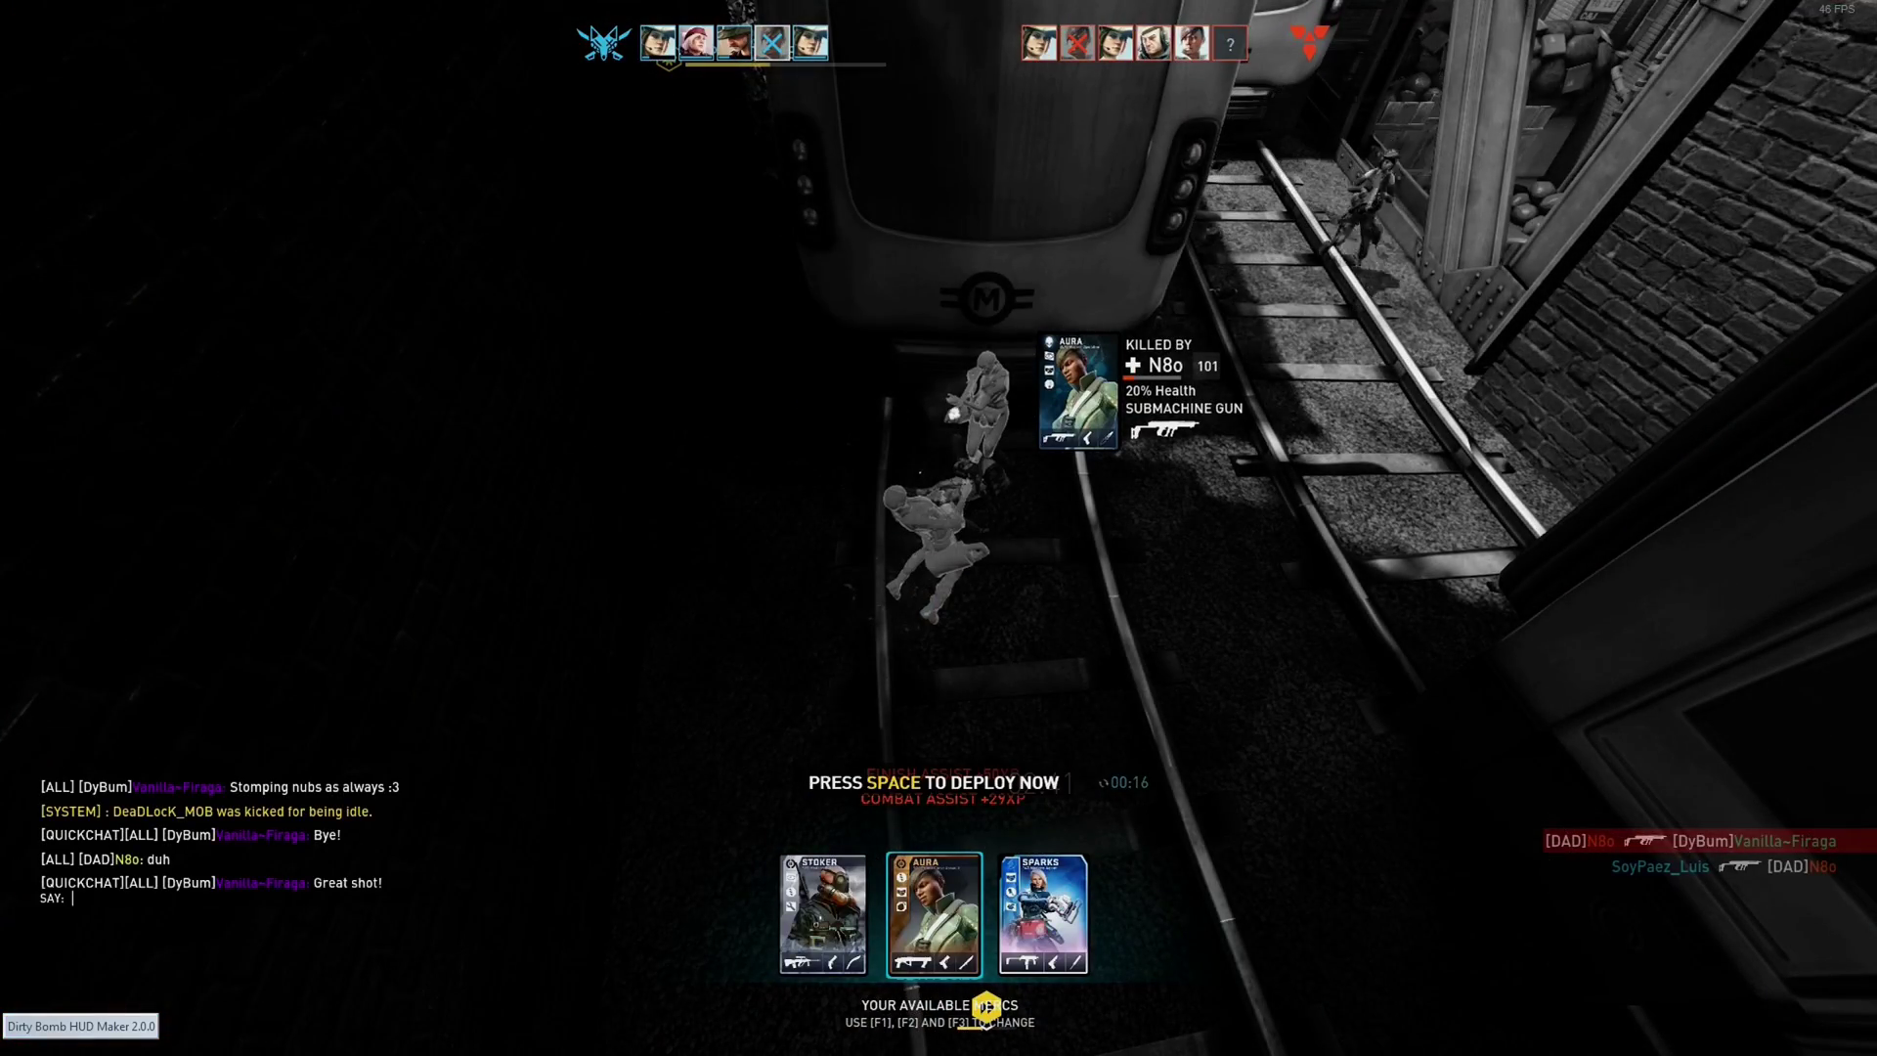
pyautogui.write('Pop goes the n8')
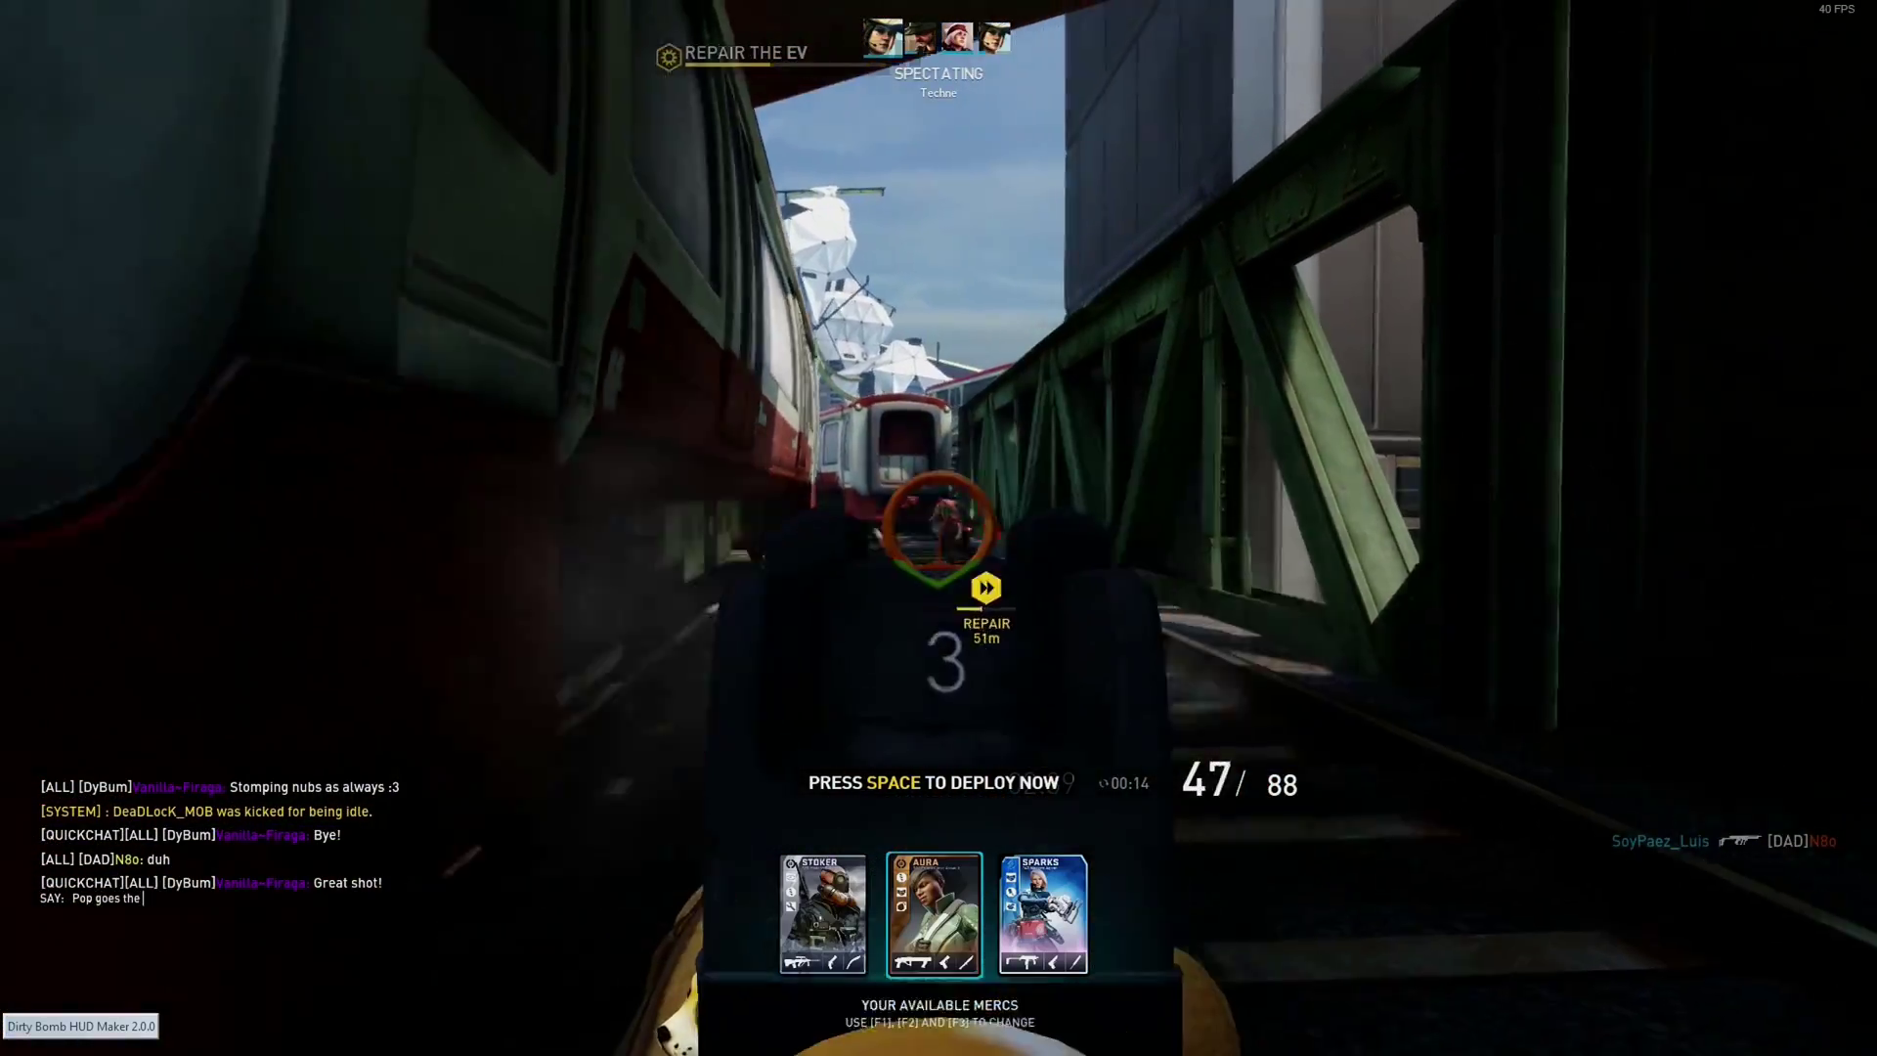
pyautogui.write('0')
pyautogui.press('Return')
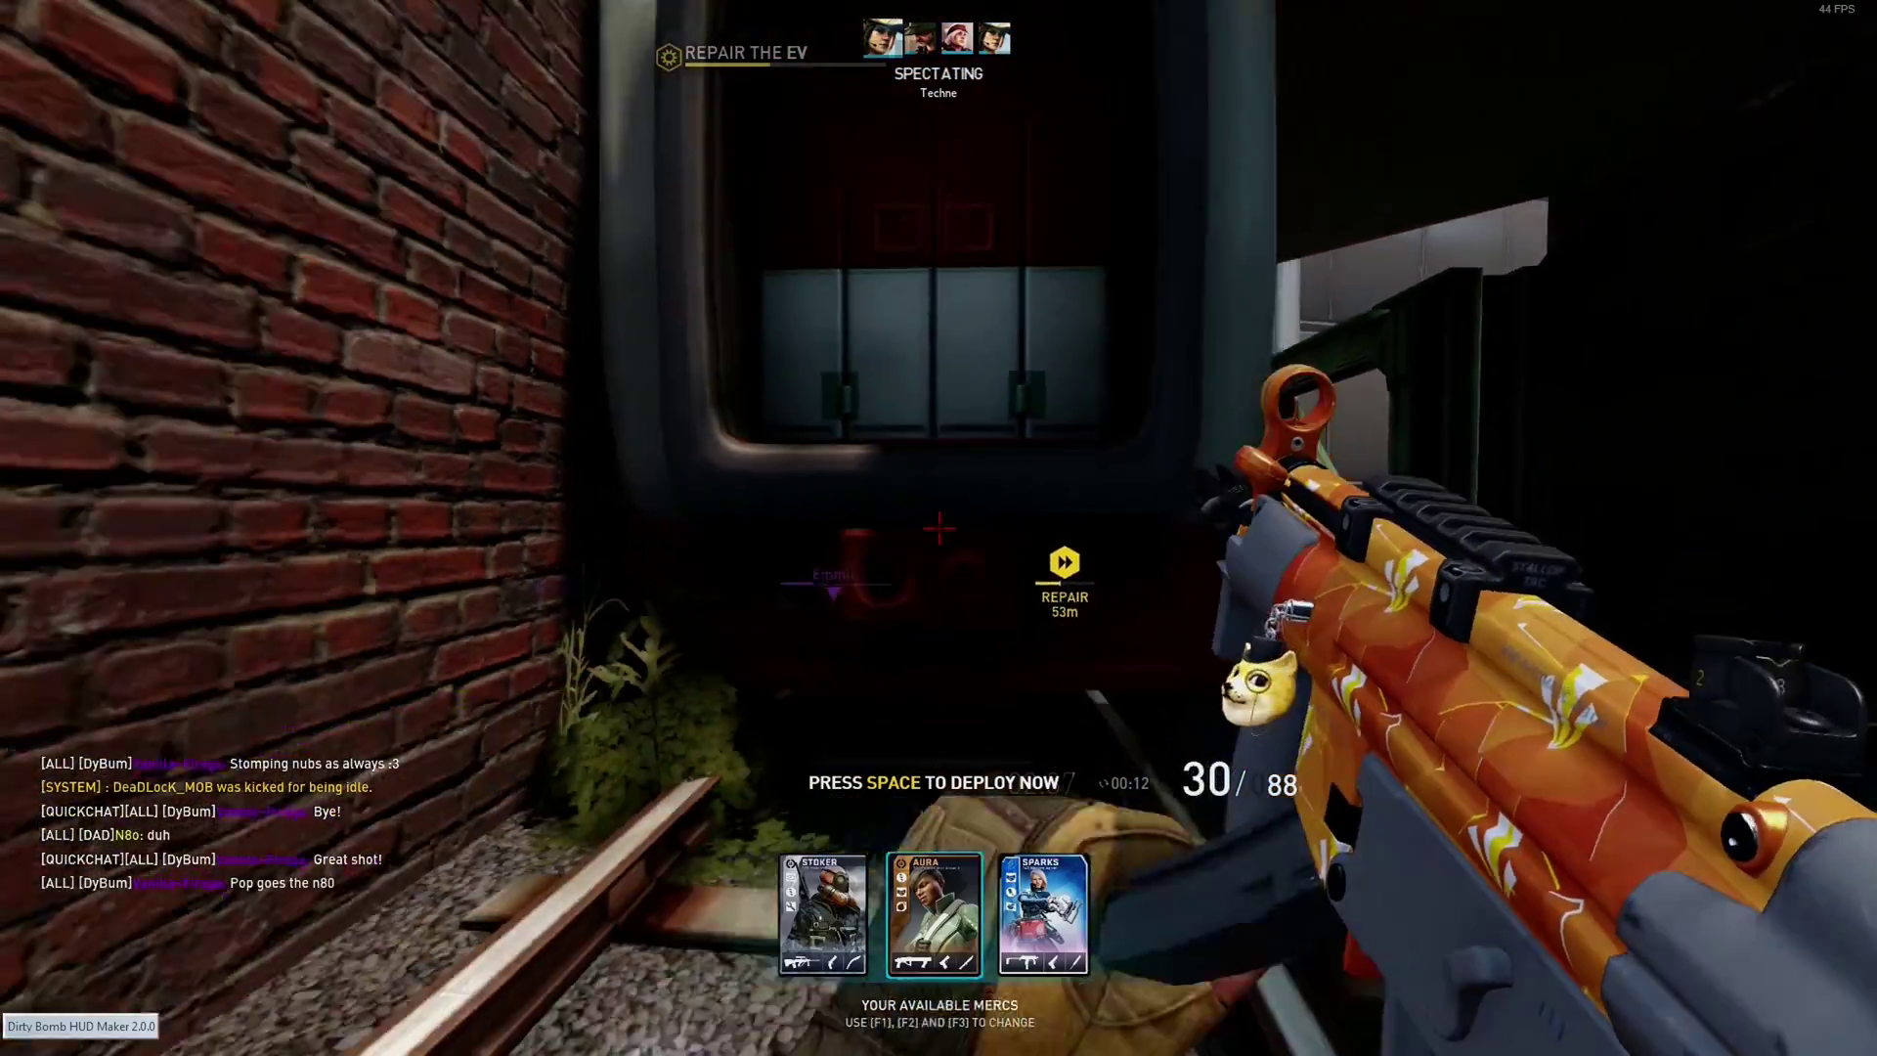
pyautogui.press('space')
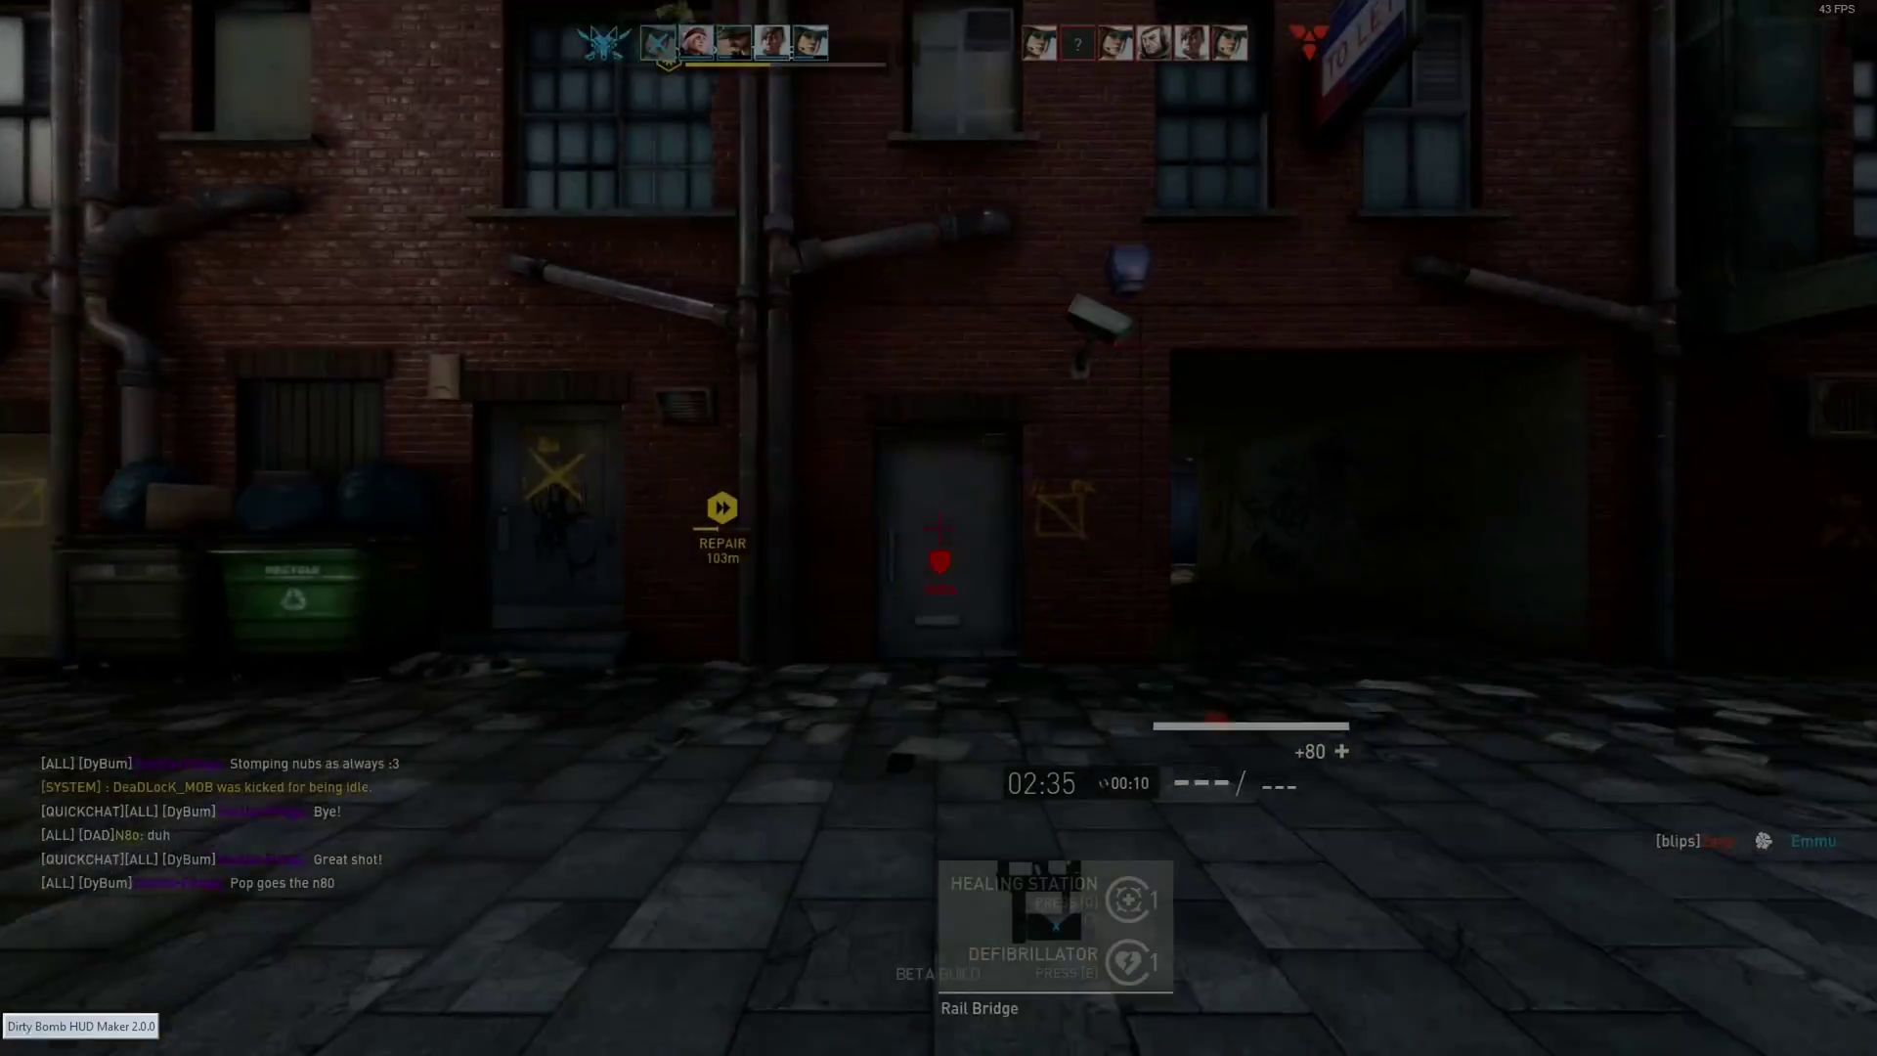
# Run through the street and shed into the Garages, briefly pausing and resuming.
pyautogui.press('w')
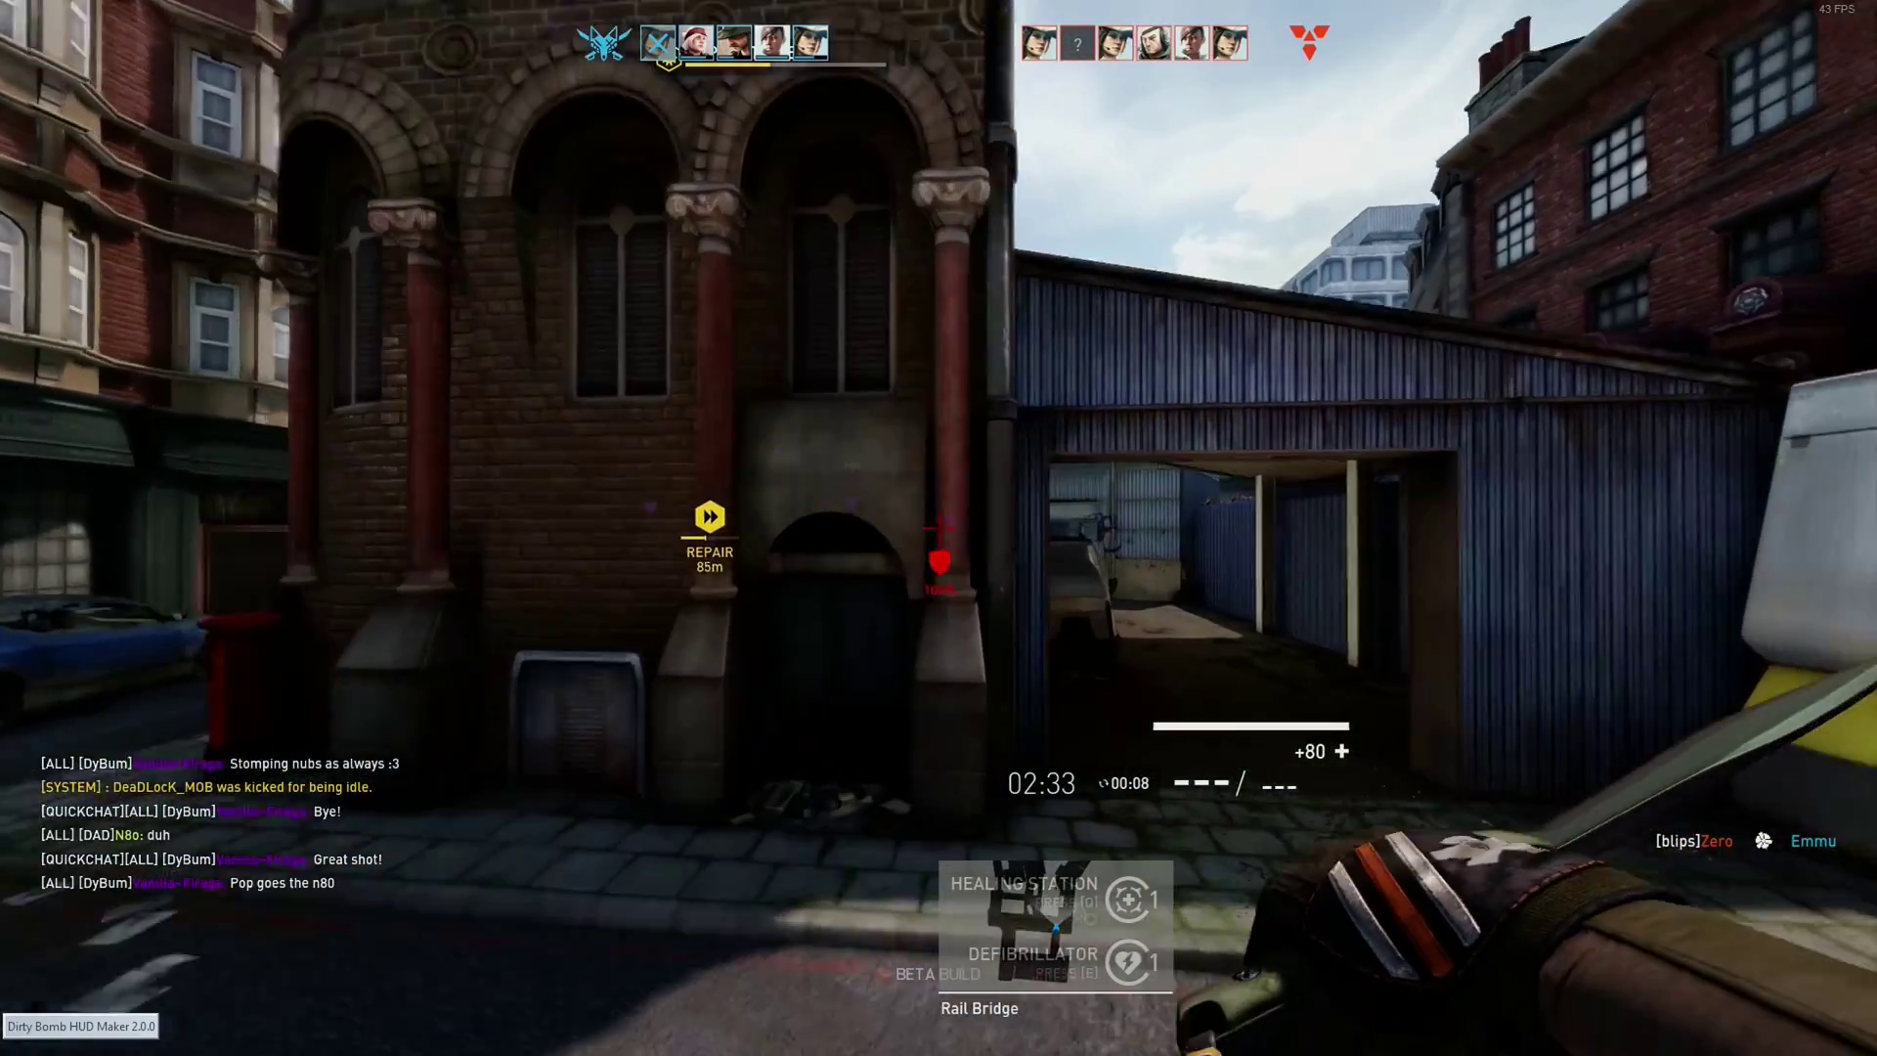
pyautogui.press('w')
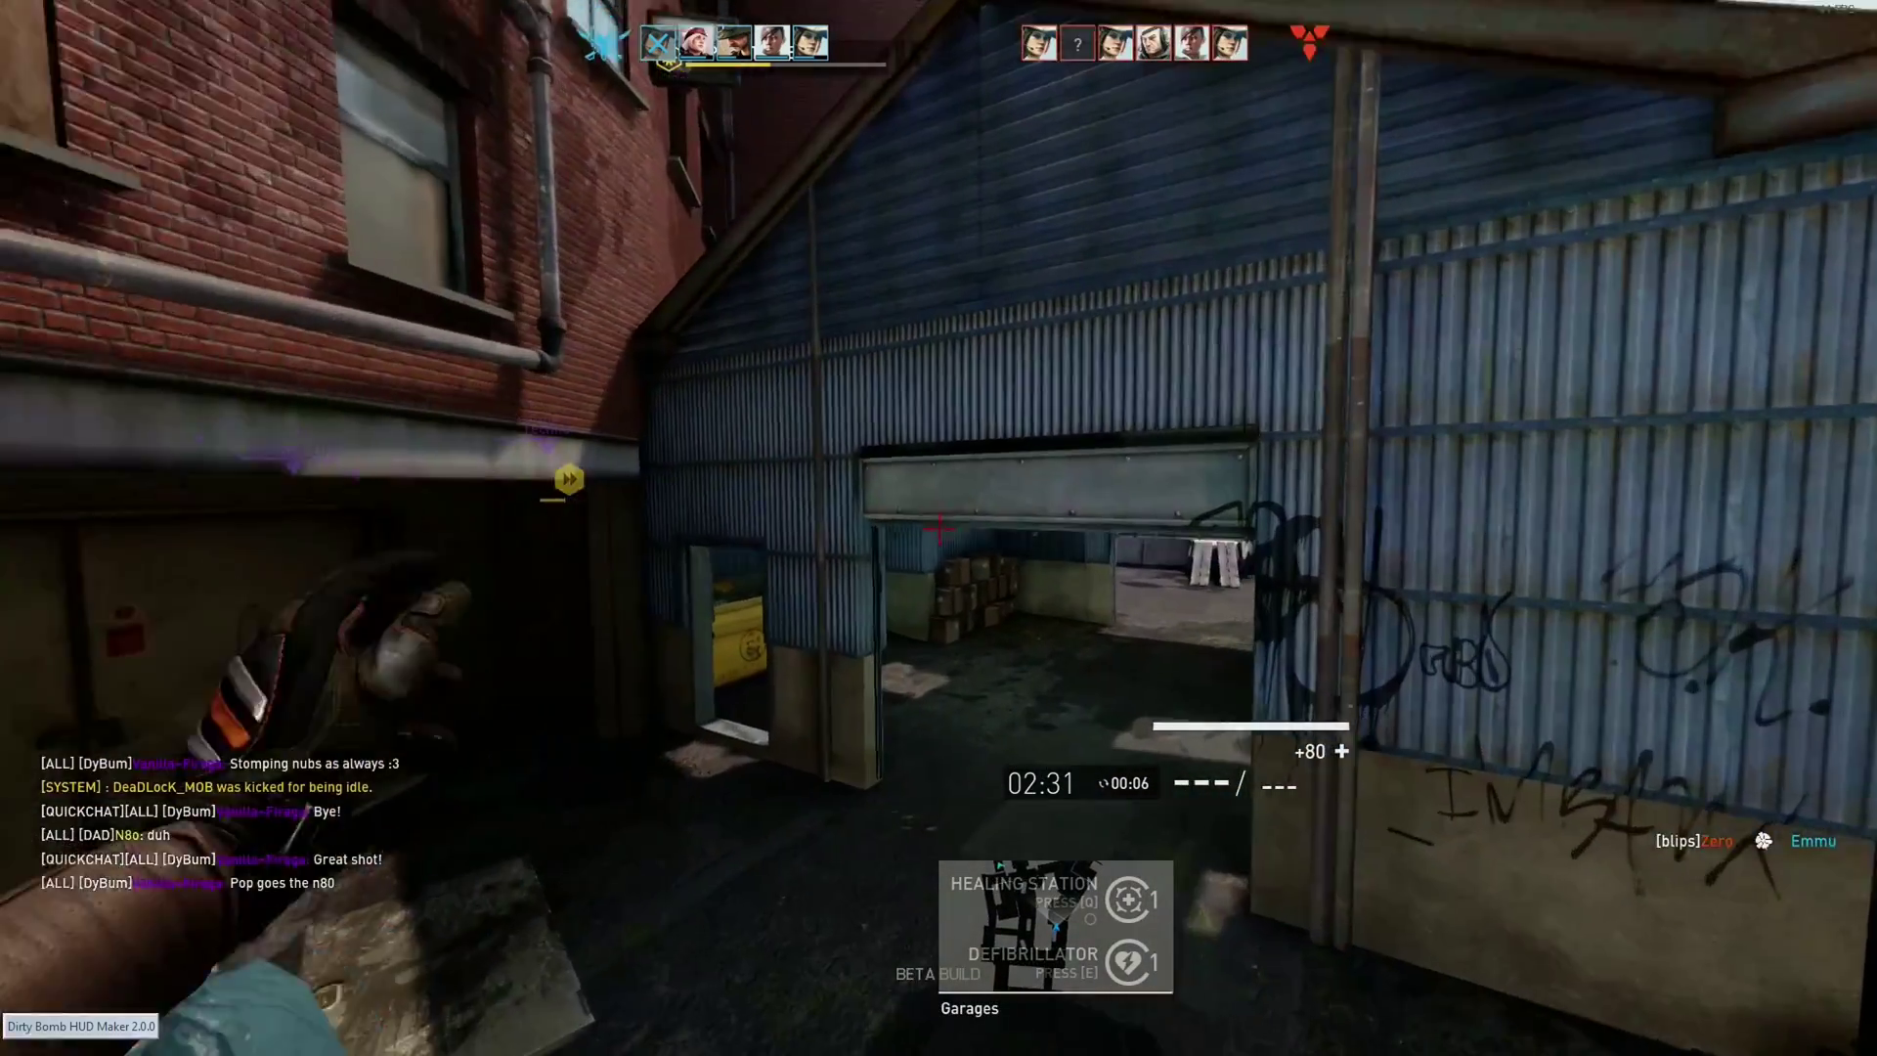
pyautogui.press('Escape')
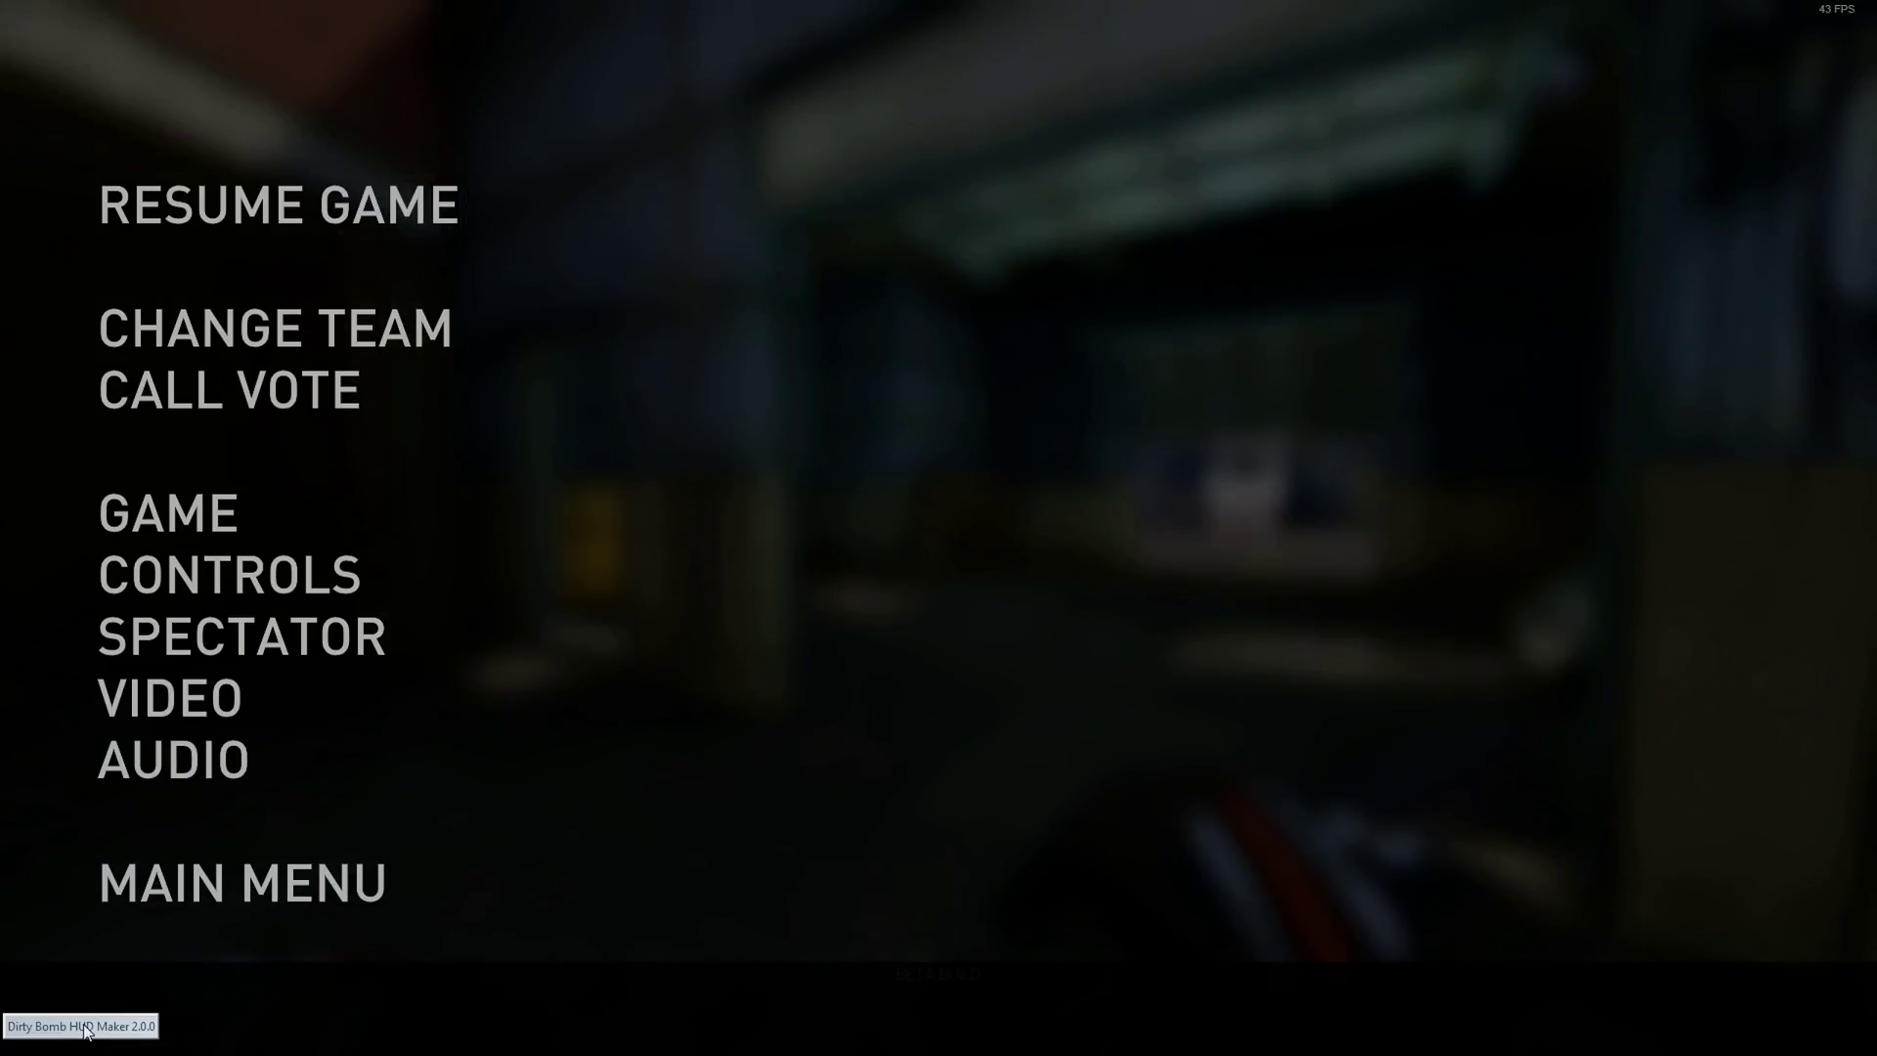
pyautogui.press('Escape')
pyautogui.press('w')
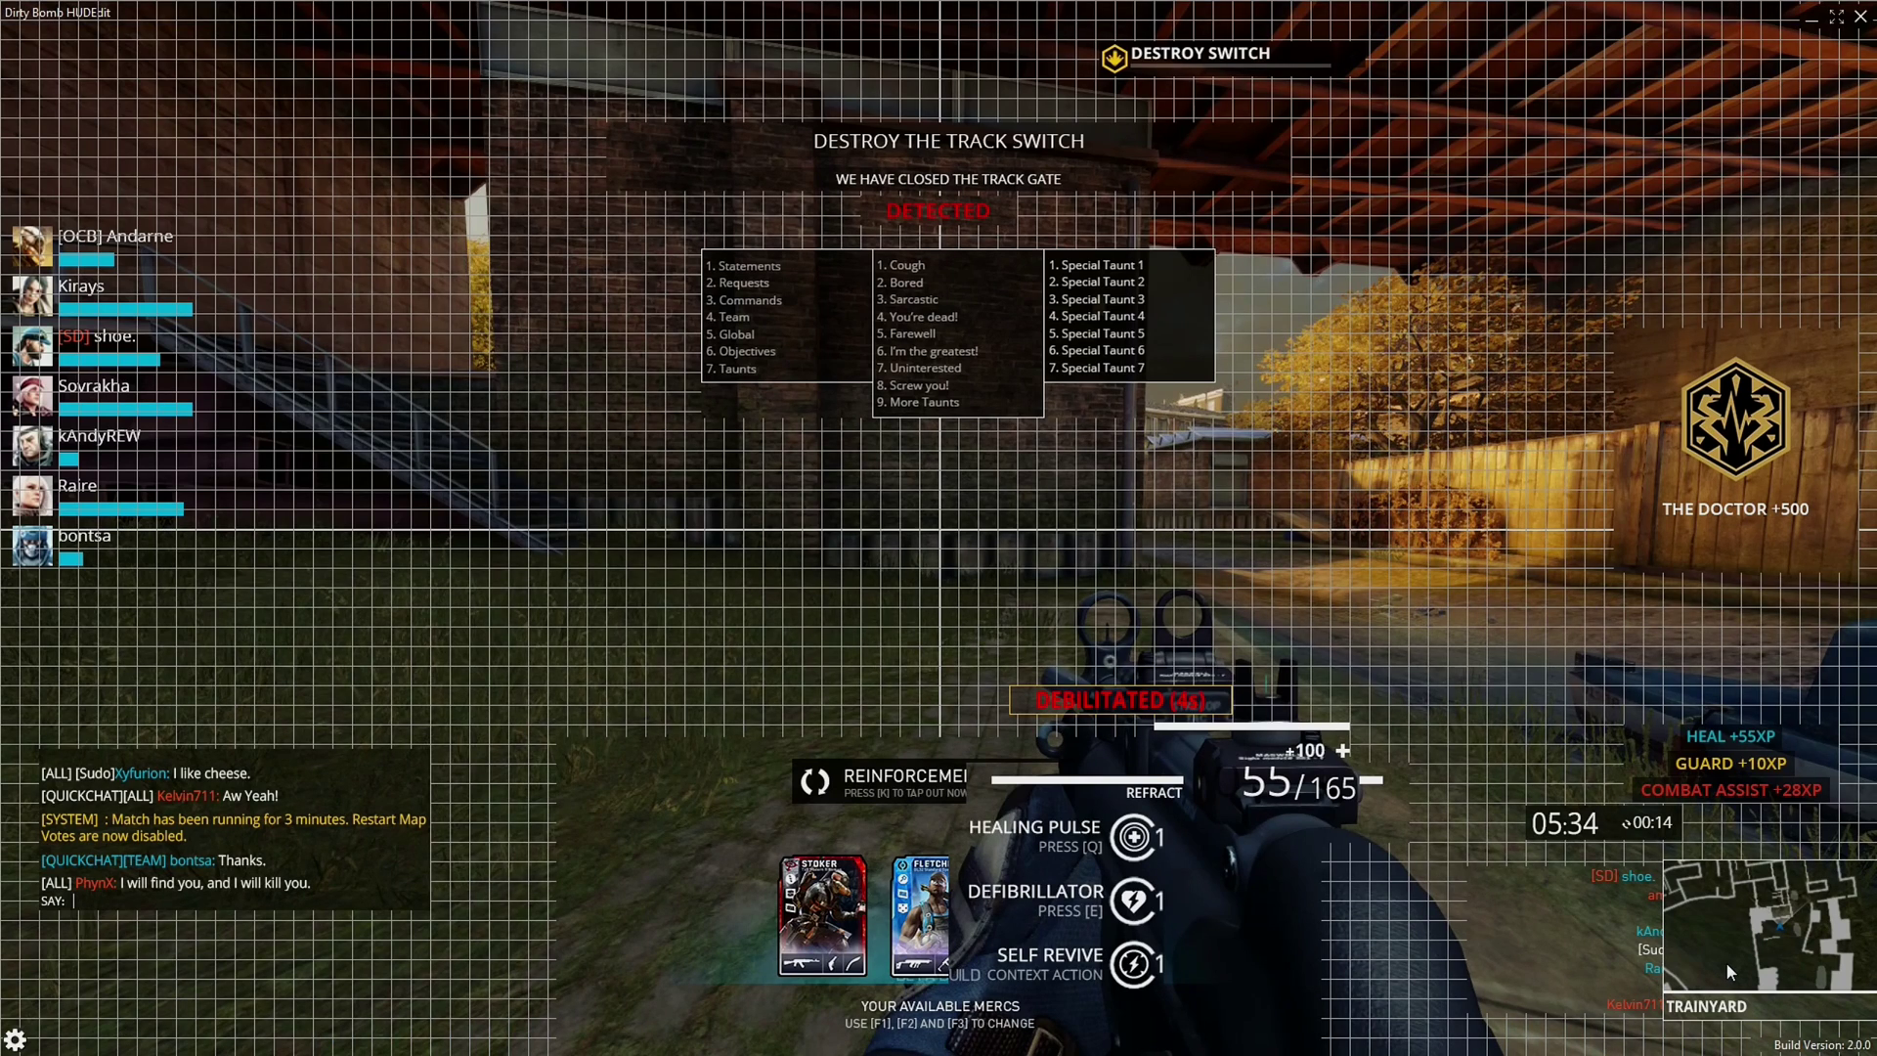
# Move the abilities panel right beneath the 55/165 ammo counter, uncovering the Phoenix merc card.
pyautogui.click(1727, 962)
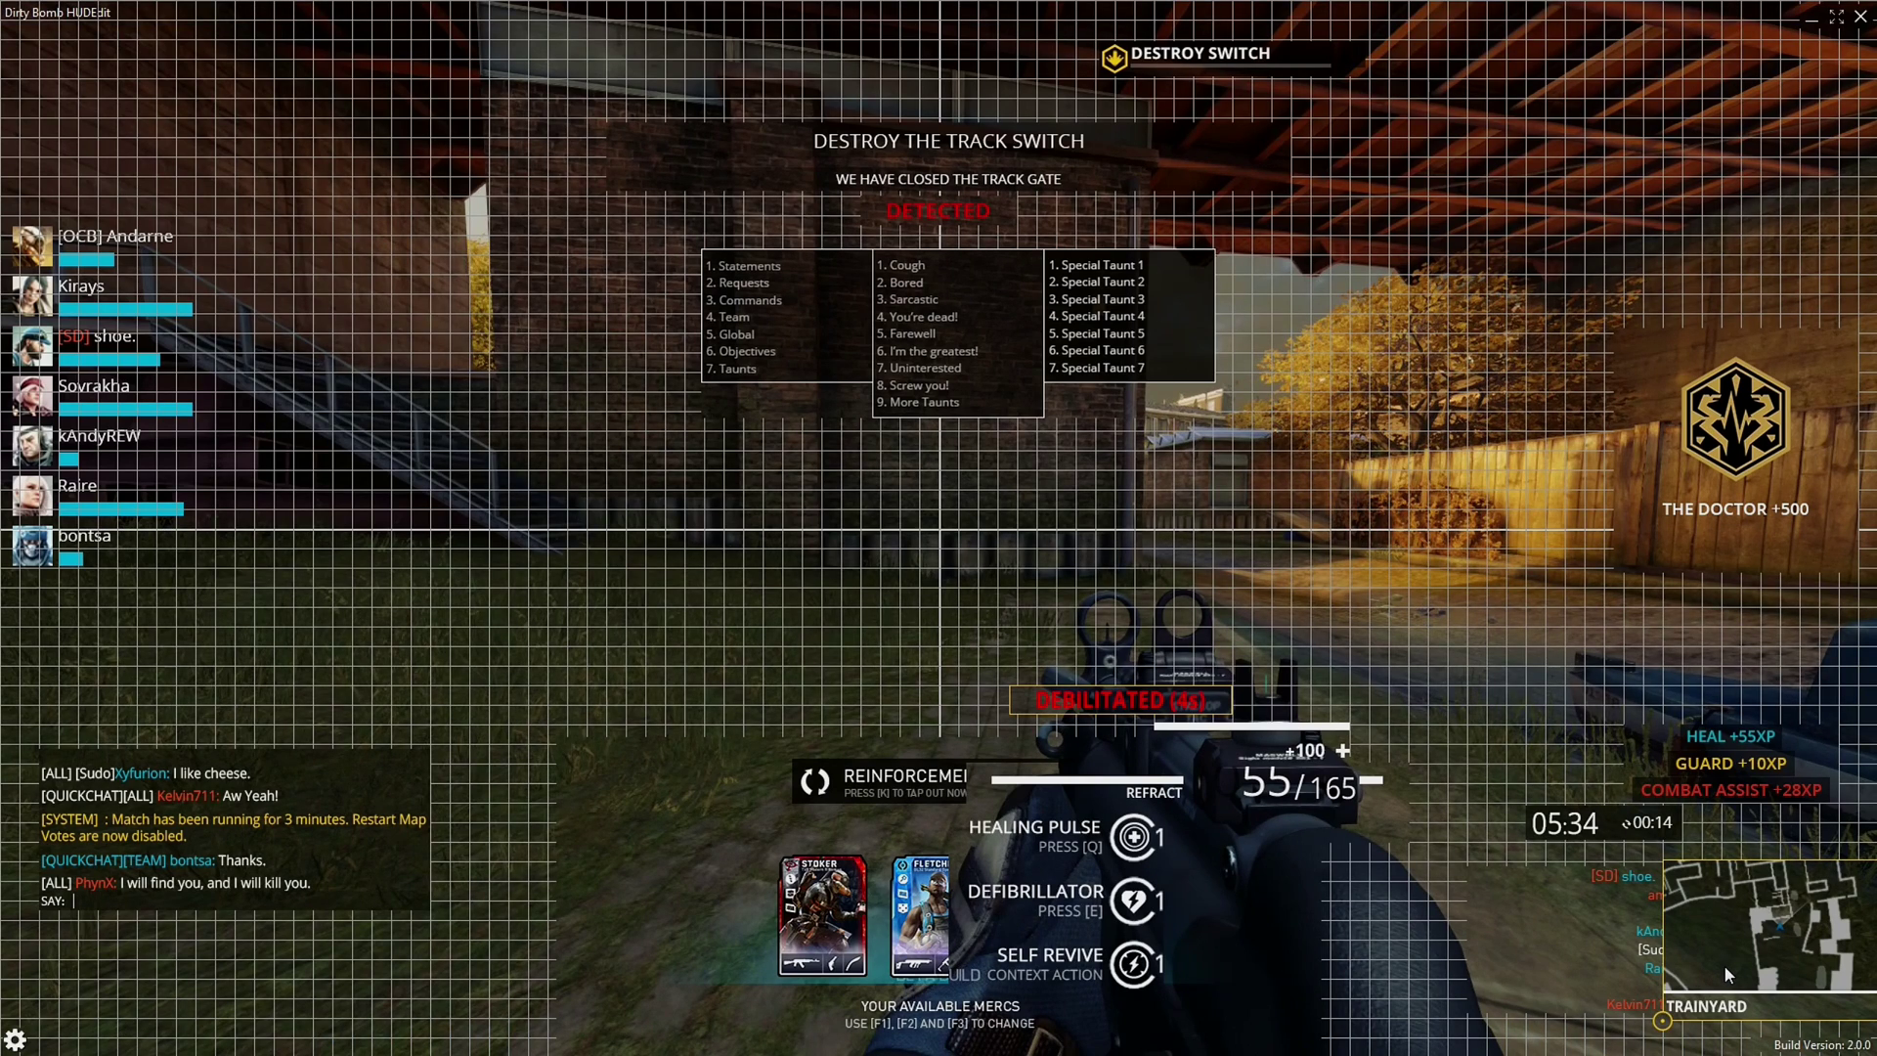
pyautogui.click(1031, 947)
pyautogui.press('Left')
pyautogui.press('Down')
pyautogui.moveTo(1042, 927); pyautogui.dragTo(1284, 915)
pyautogui.click(1194, 778)
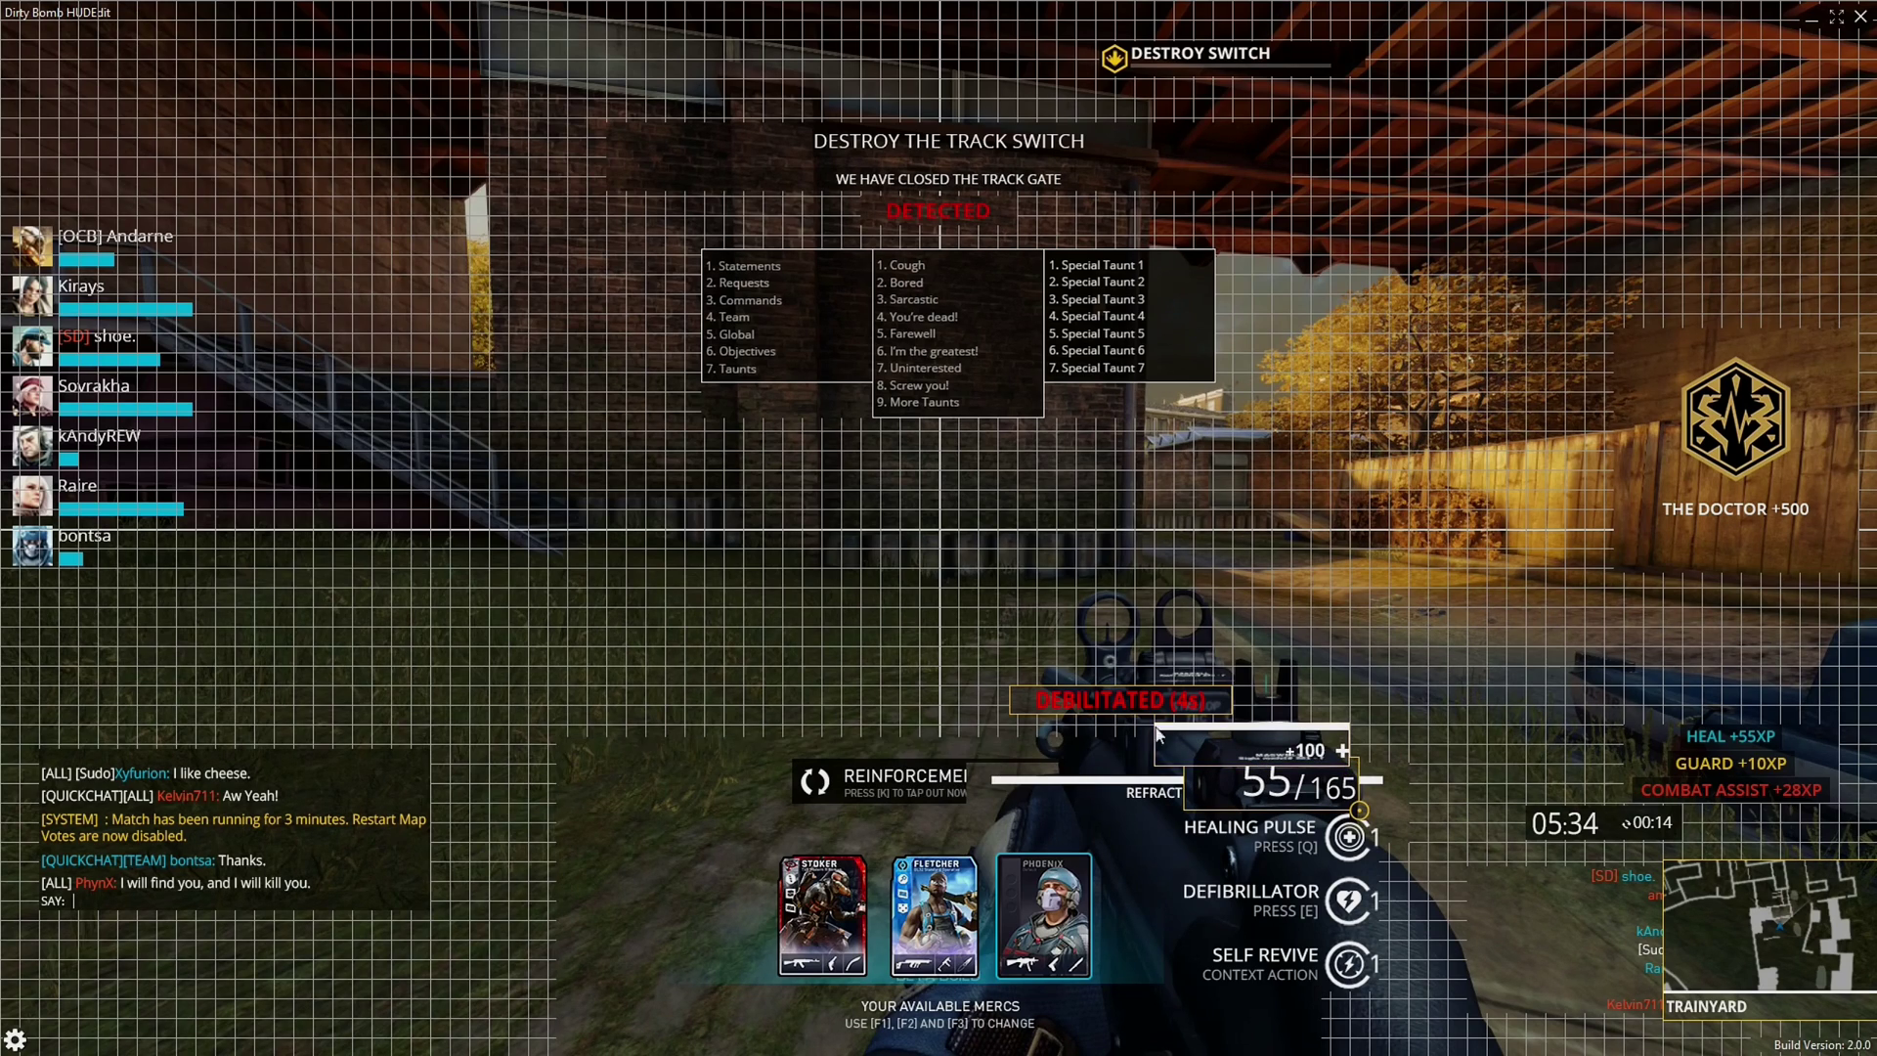
pyautogui.click(1622, 827)
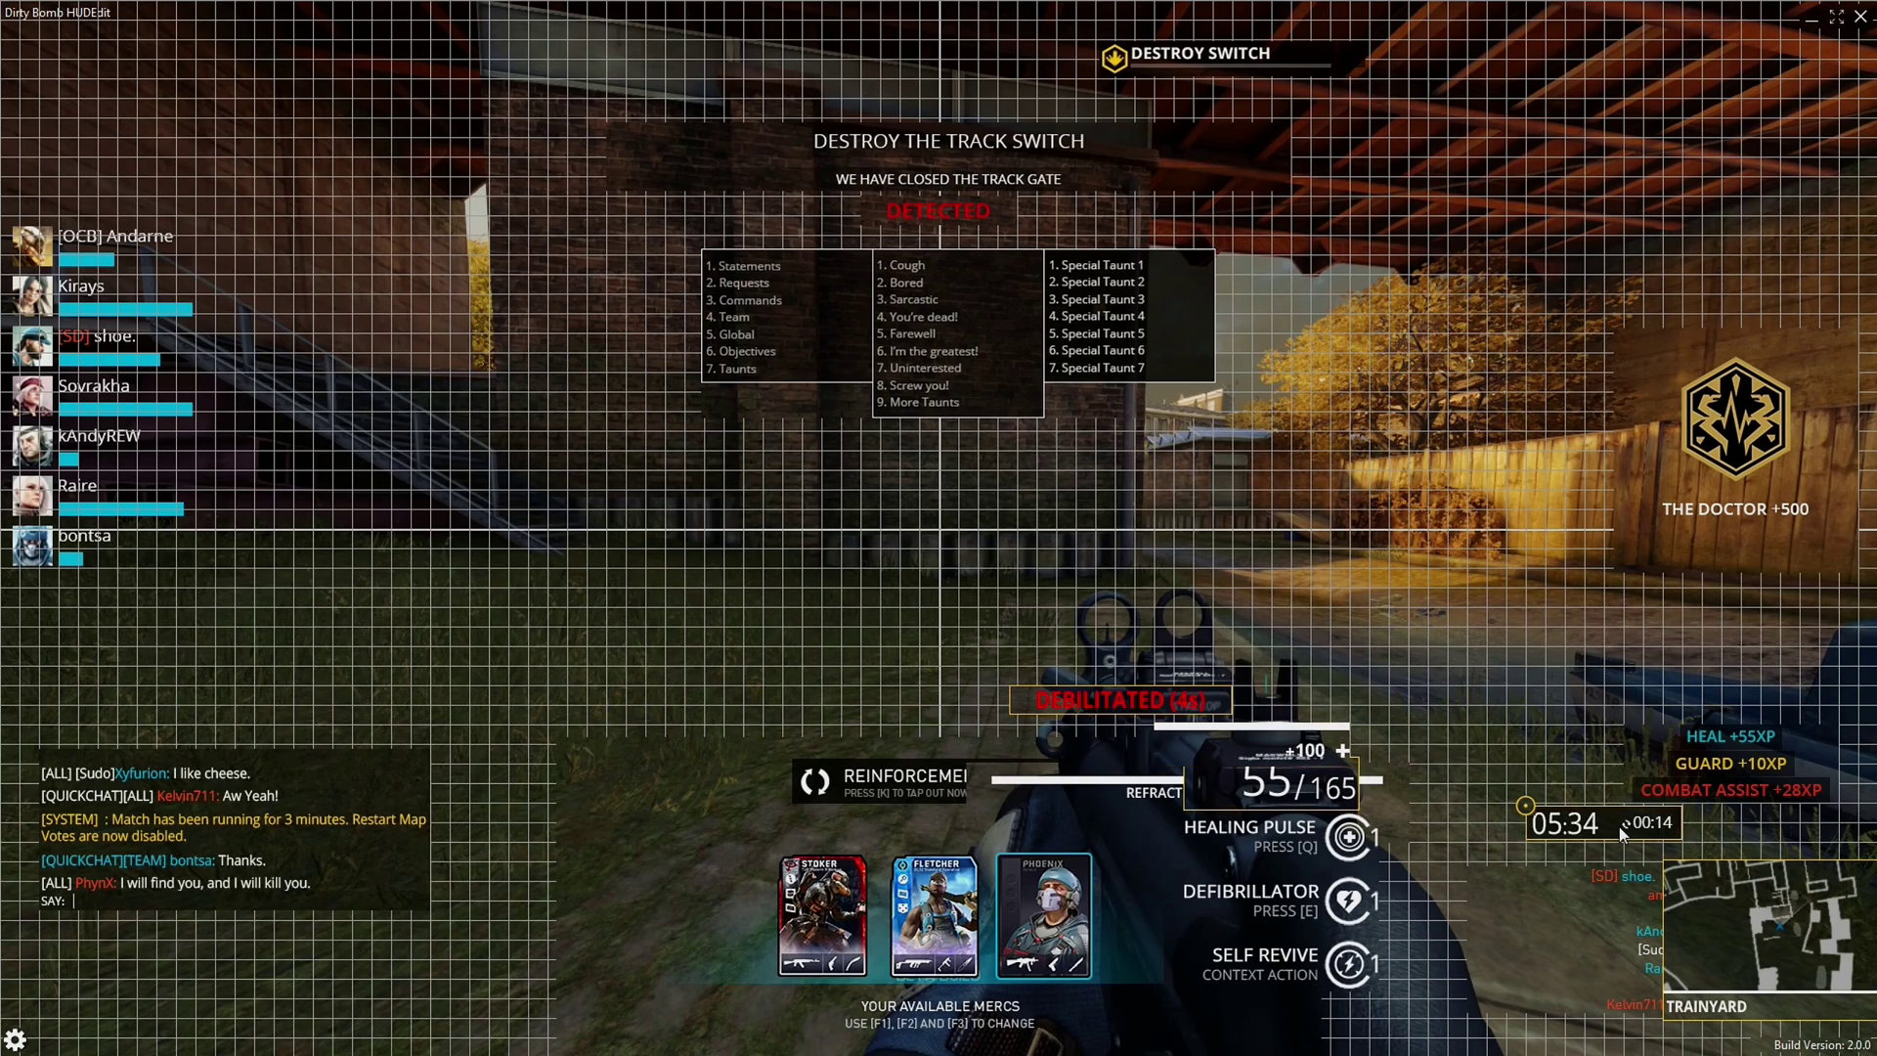